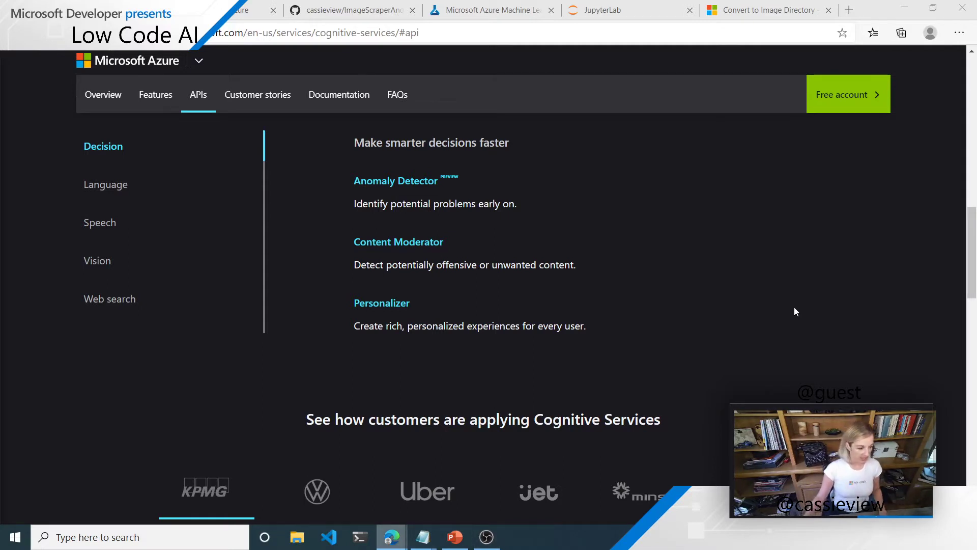
Step: Review the Azure Cognitive Services offerings in the Language, Speech and Vision categories
scroll(857, 344, "up", 2)
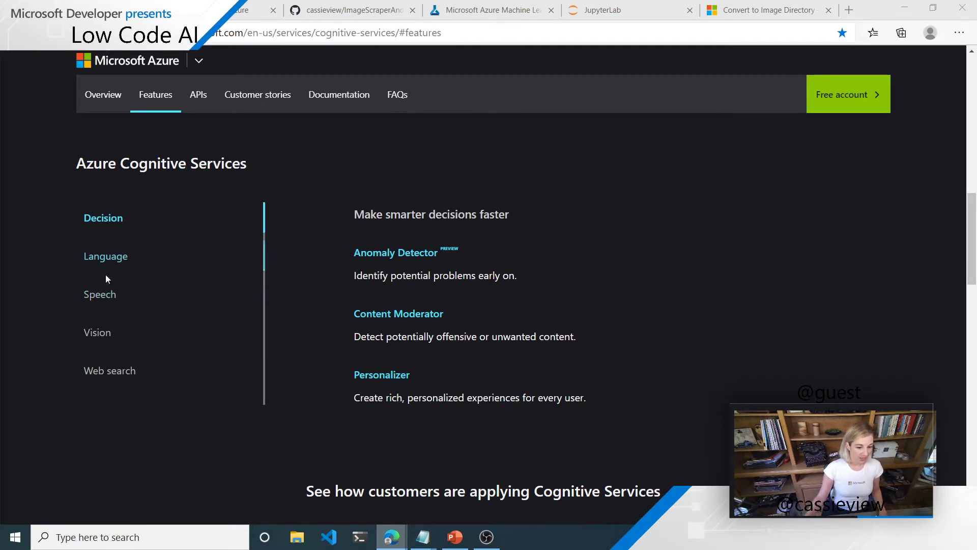
scroll(793, 389, "up", 1)
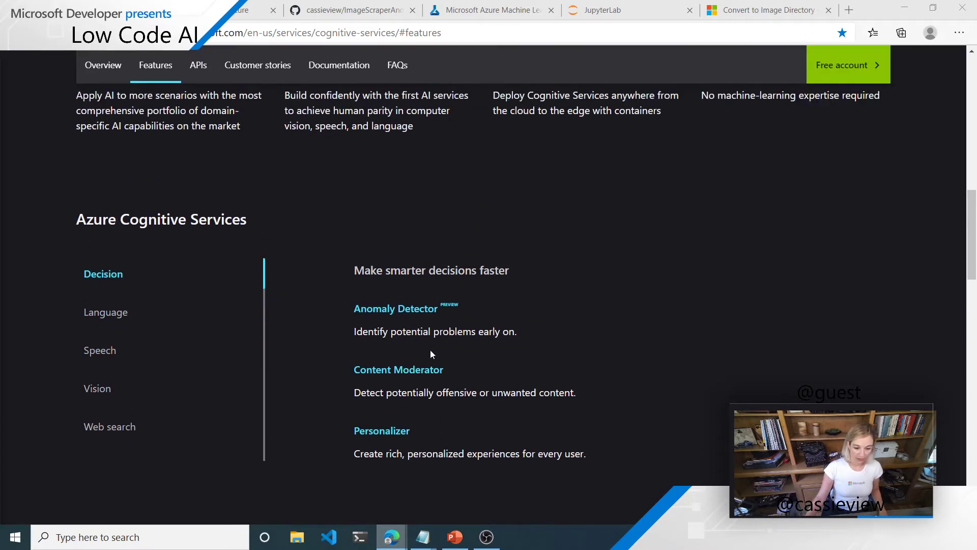
scroll(700, 339, "down", 1)
left_click(103, 252)
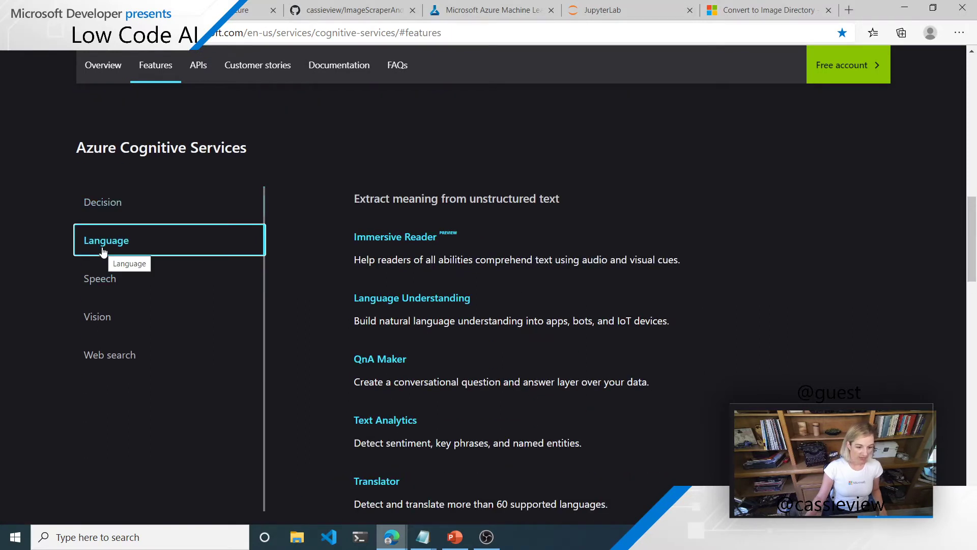
scroll(419, 285, "down", 1)
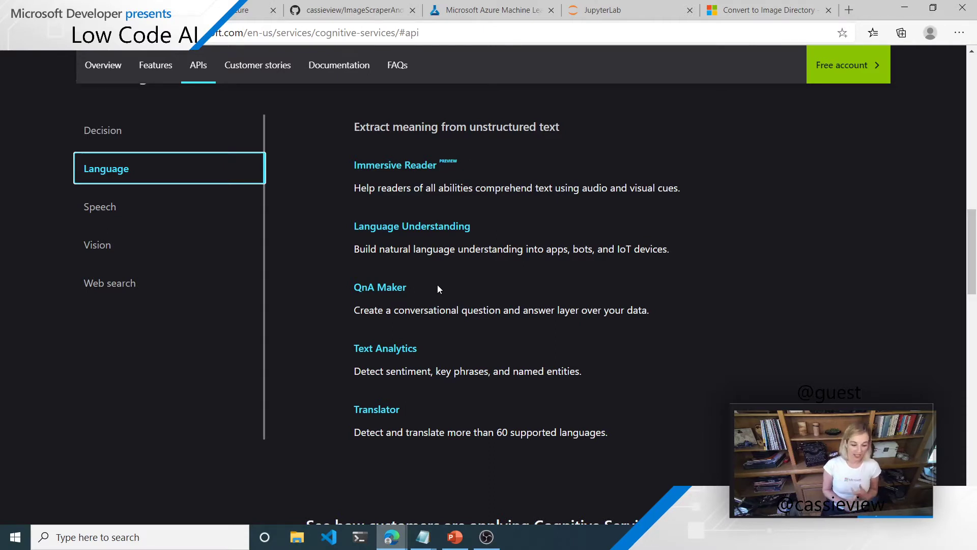
left_click(120, 203)
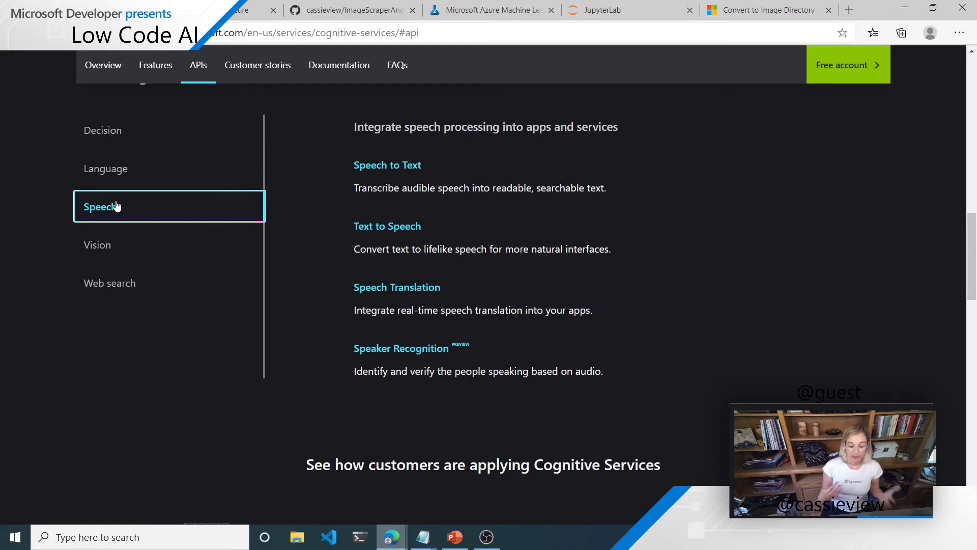
left_click(127, 240)
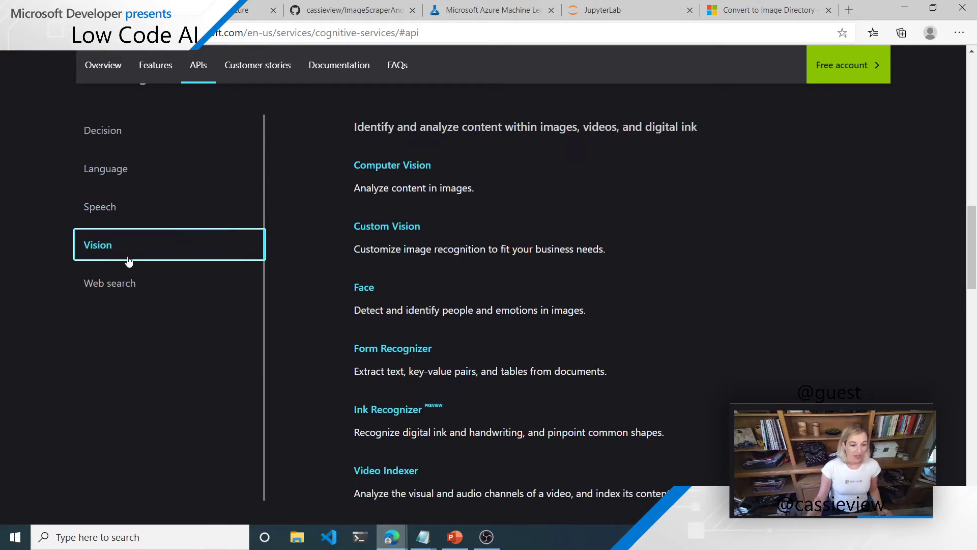
Step: Open the Computer Vision service page and go to its "See it in action" image demo
left_click(419, 165)
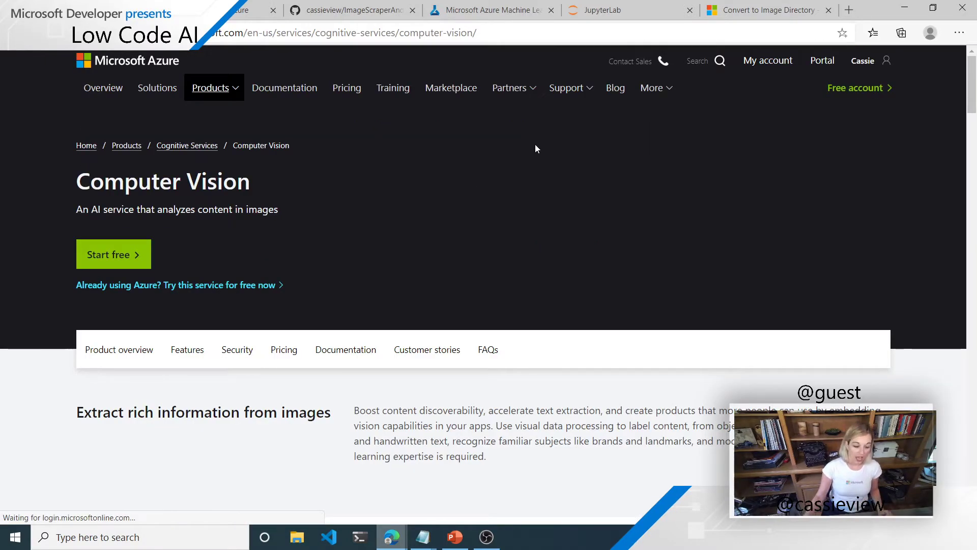
scroll(488, 145, "down", 7)
scroll(554, 159, "down", 4)
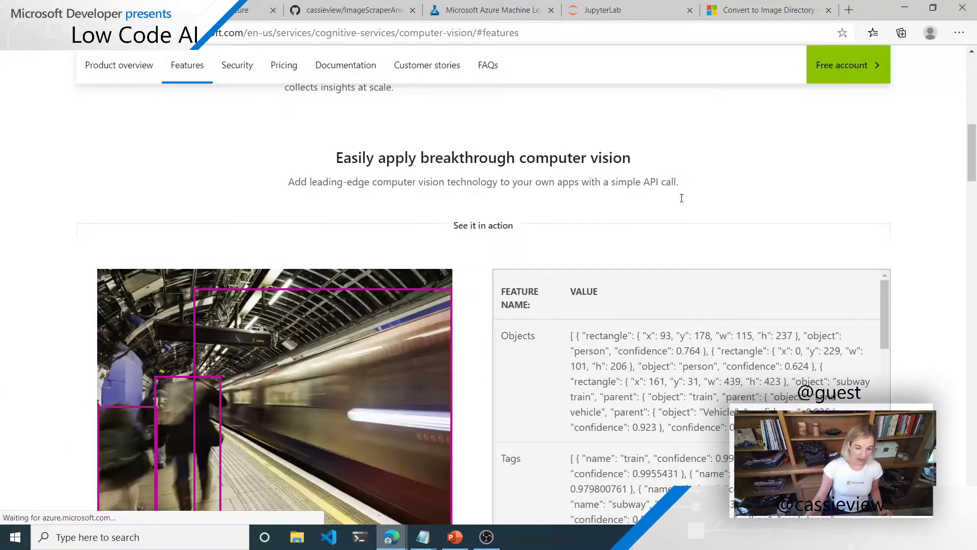
scroll(618, 144, "down", 1)
scroll(925, 251, "down", 1)
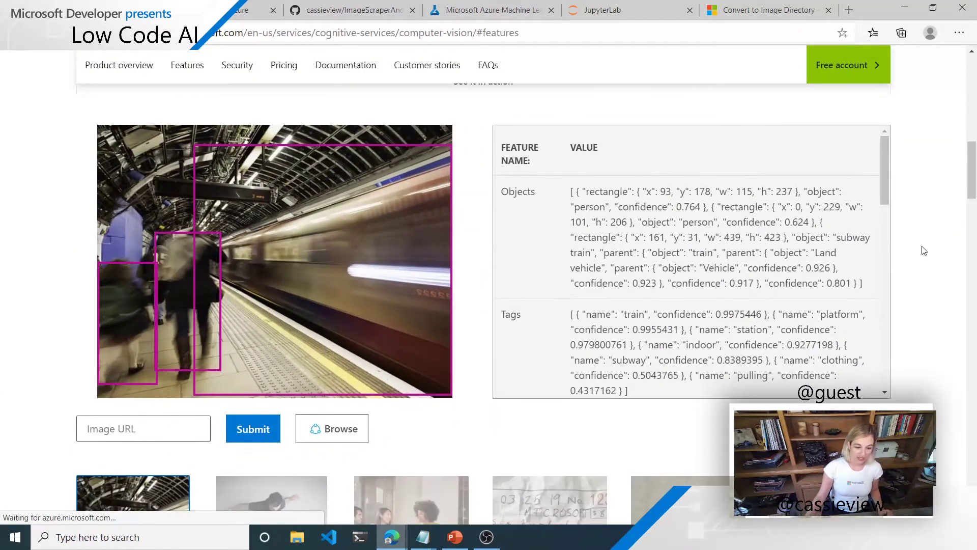
Step: Upload 0ee2572a87514c3f97ff20b5d3eb9966.jpg to the demo from Code\Demos\AML-Designer-Bird-Classification\bird_photos\American Crow on the C: drive
left_click(322, 420)
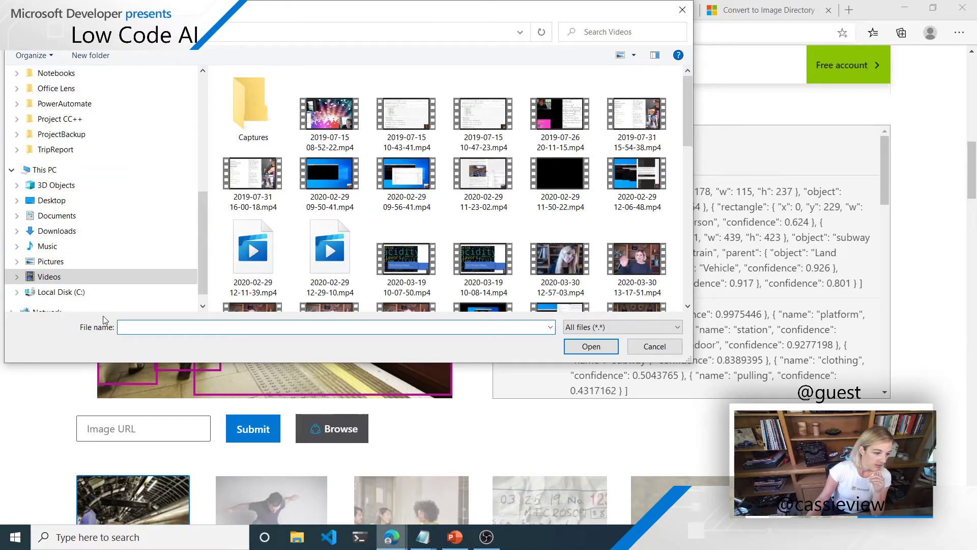
left_click(114, 289)
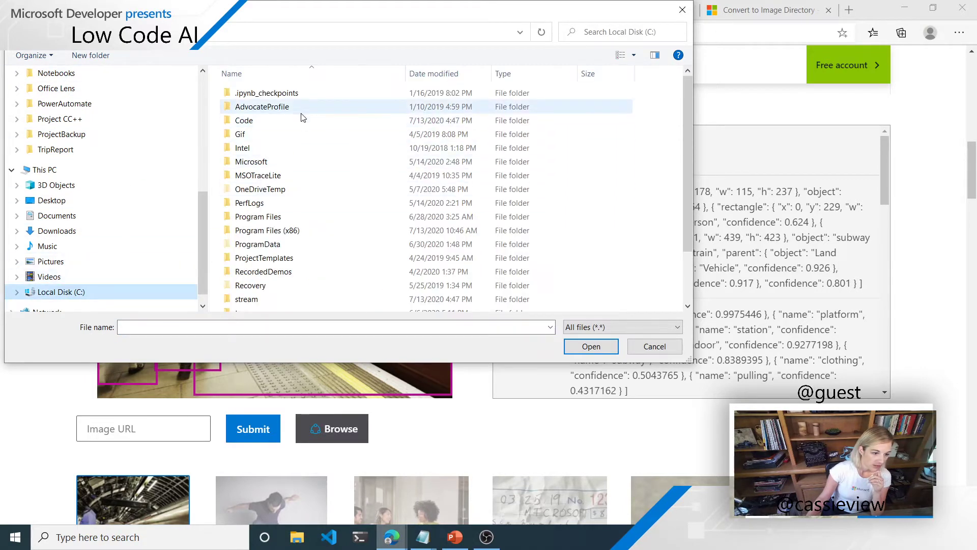
double_click(289, 127)
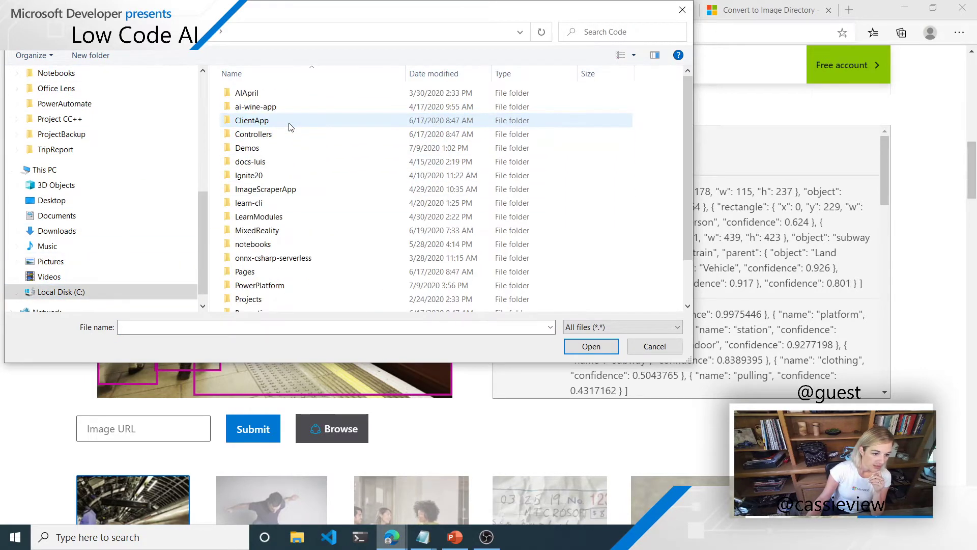
double_click(316, 152)
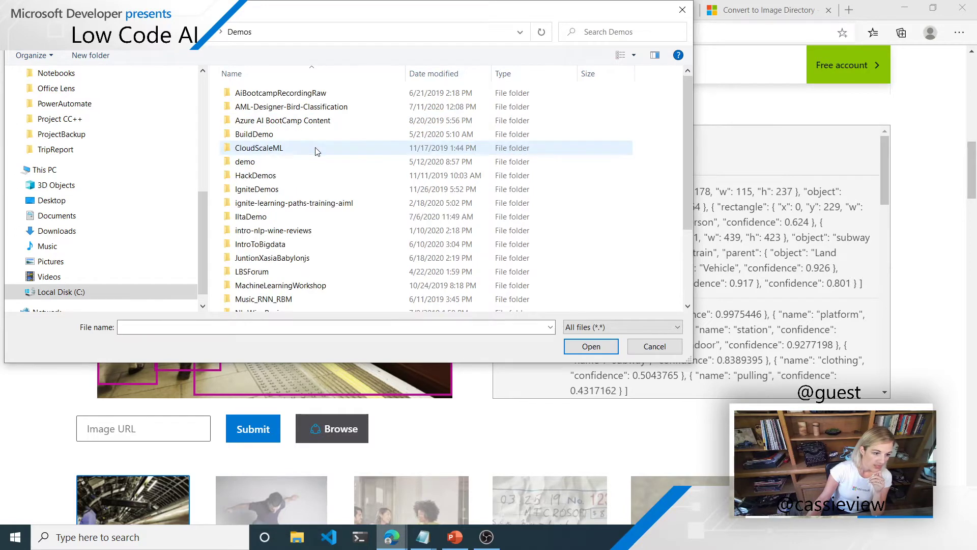
double_click(315, 108)
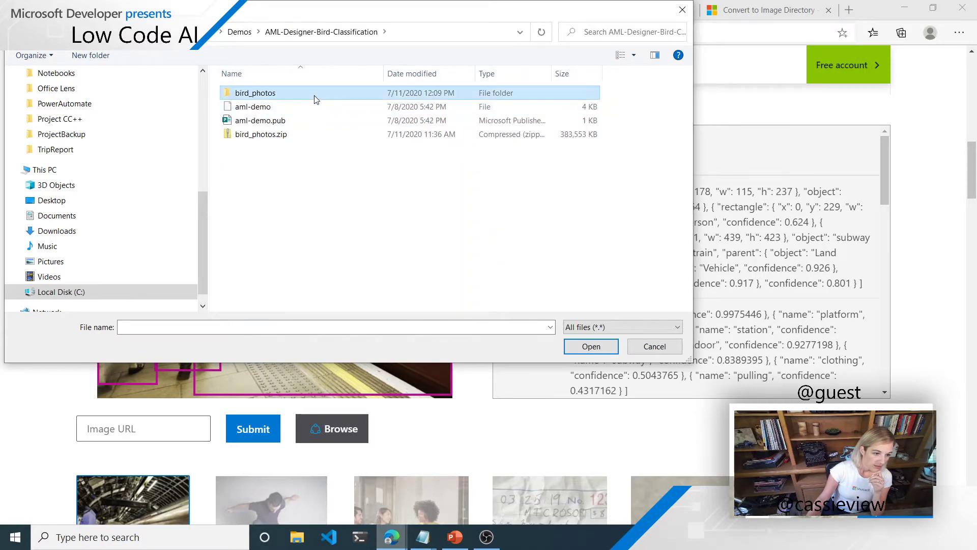
double_click(315, 95)
double_click(315, 97)
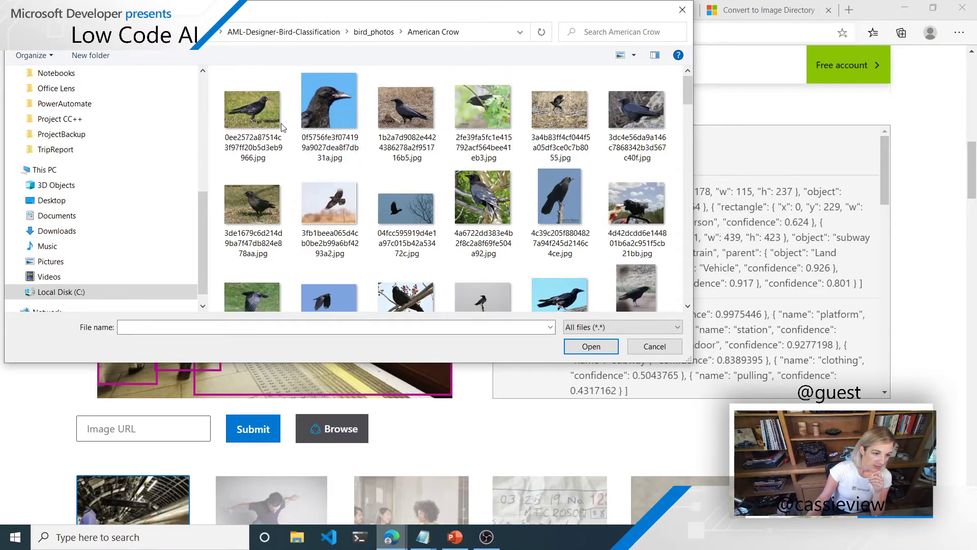
left_click(268, 128)
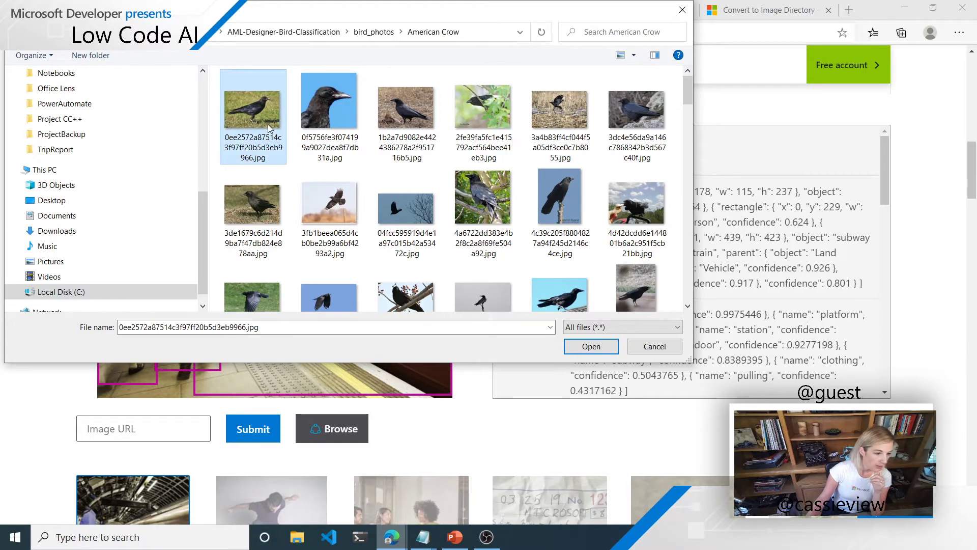
left_click(582, 347)
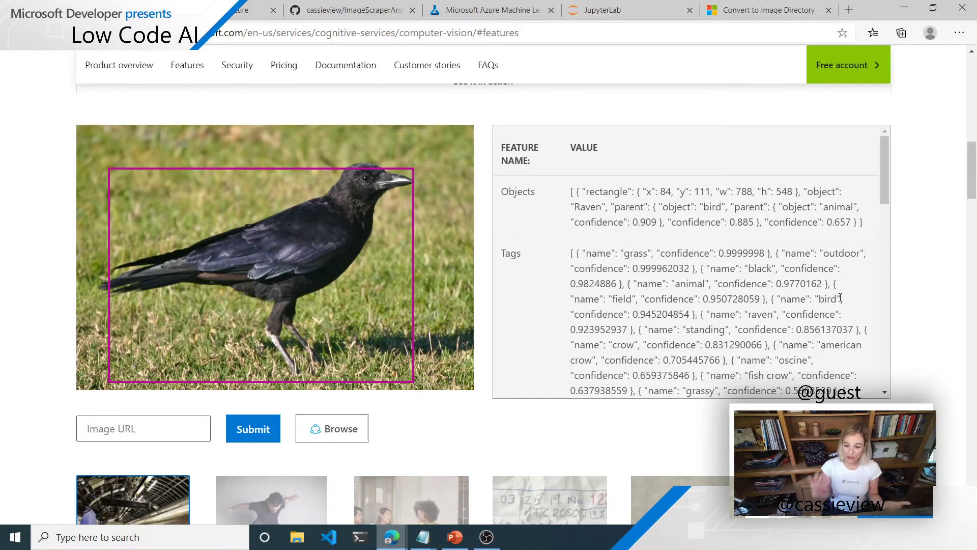
Step: Examine the objects, tags, confidence values and description returned for the crow photo
scroll(778, 284, "down", 1)
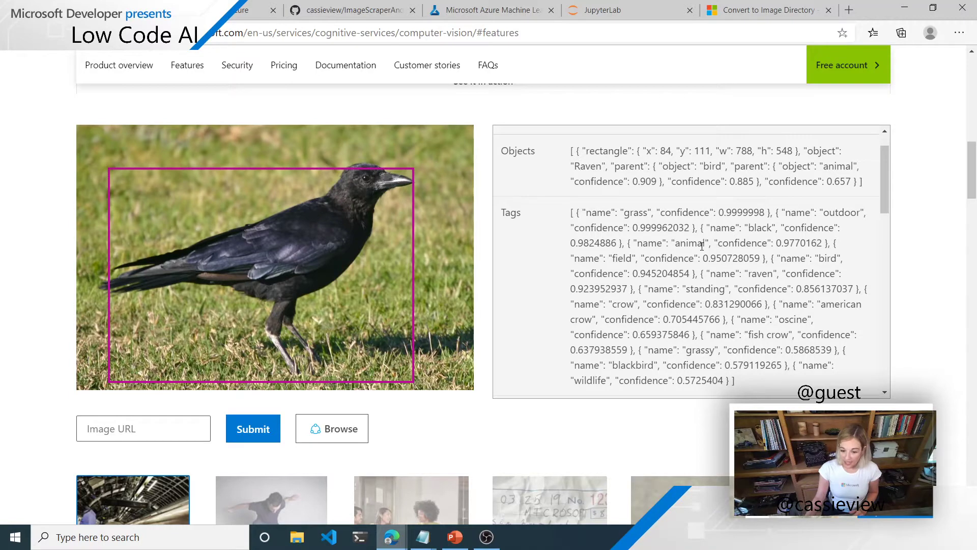
scroll(815, 261, "down", 1)
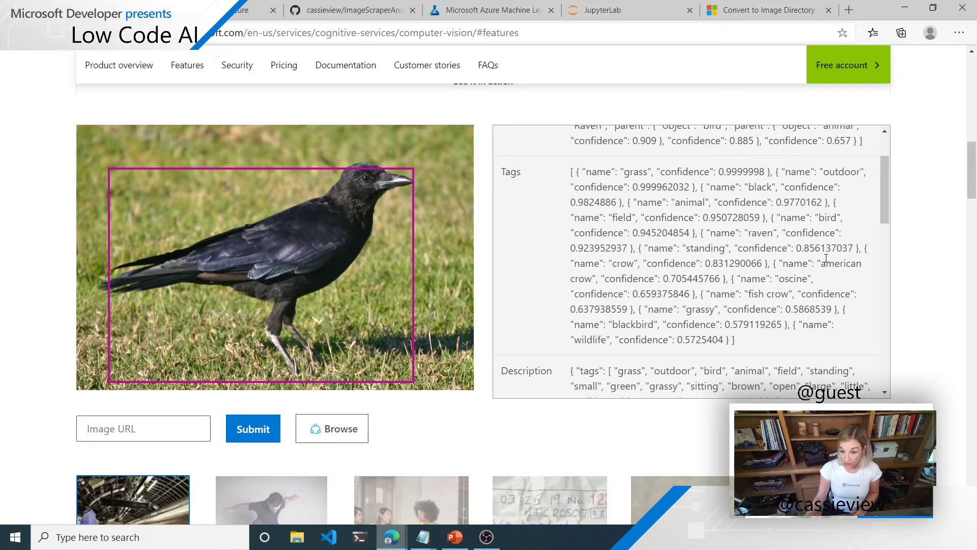
scroll(814, 264, "down", 1)
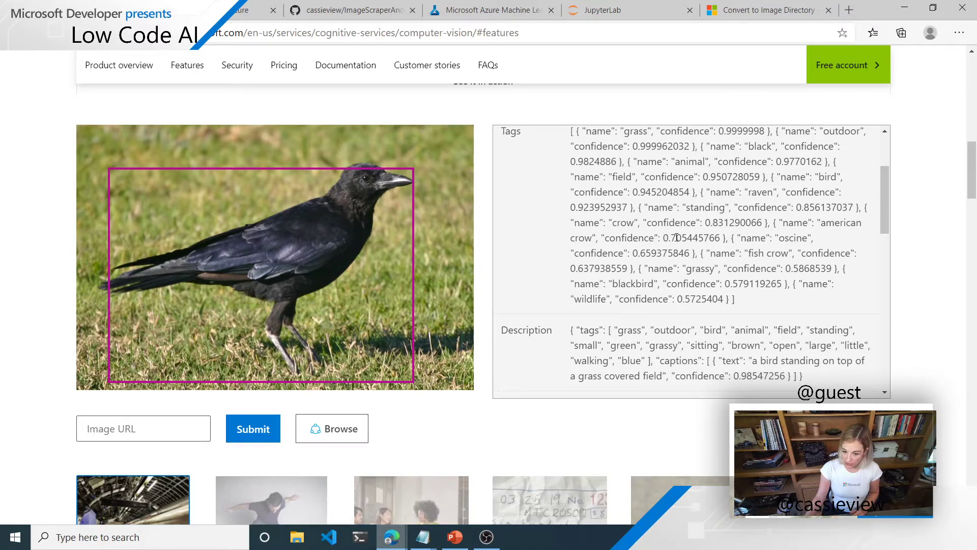
left_click_drag(677, 237, 683, 237)
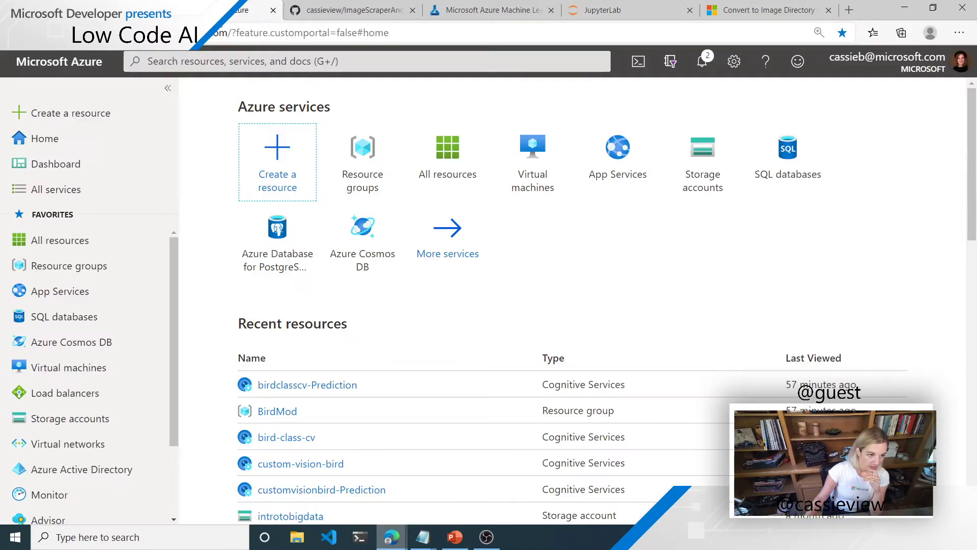
Step: Switch to the Azure portal and start creating a resource in the AI + Machine Learning category
left_click(240, 10)
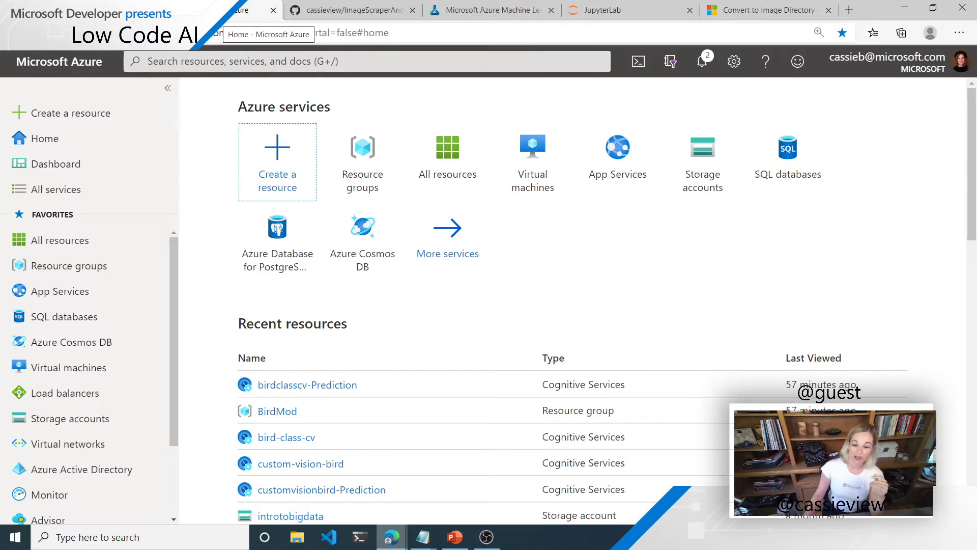
left_click(276, 153)
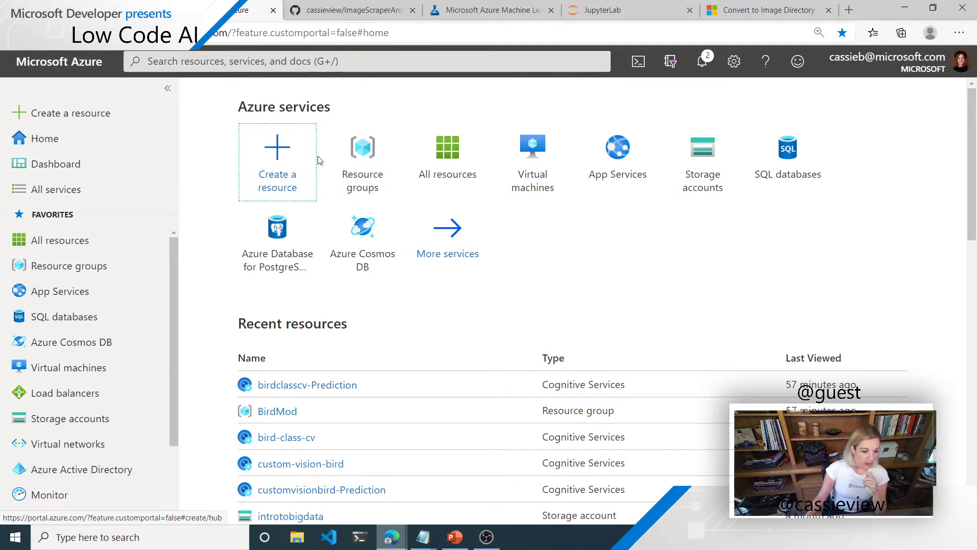
left_click(296, 158)
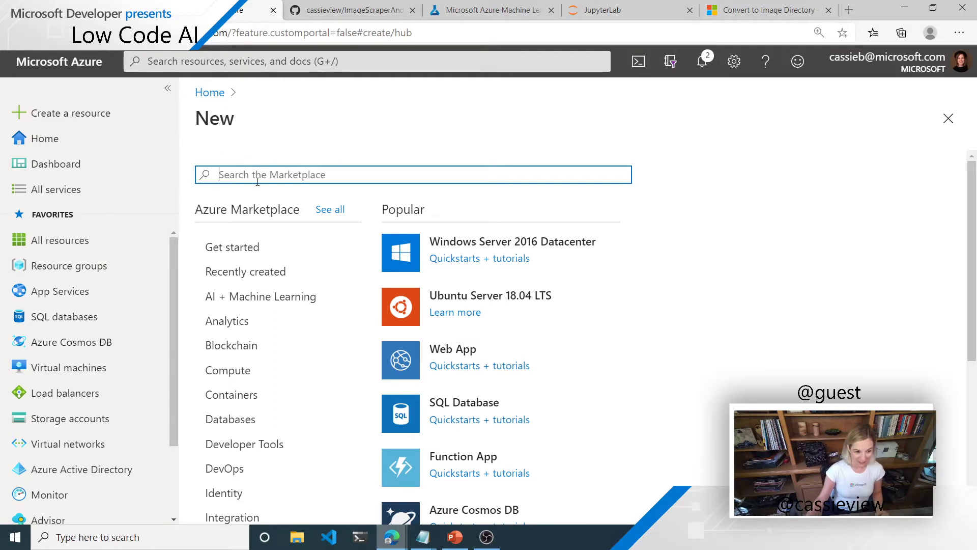
left_click(300, 296)
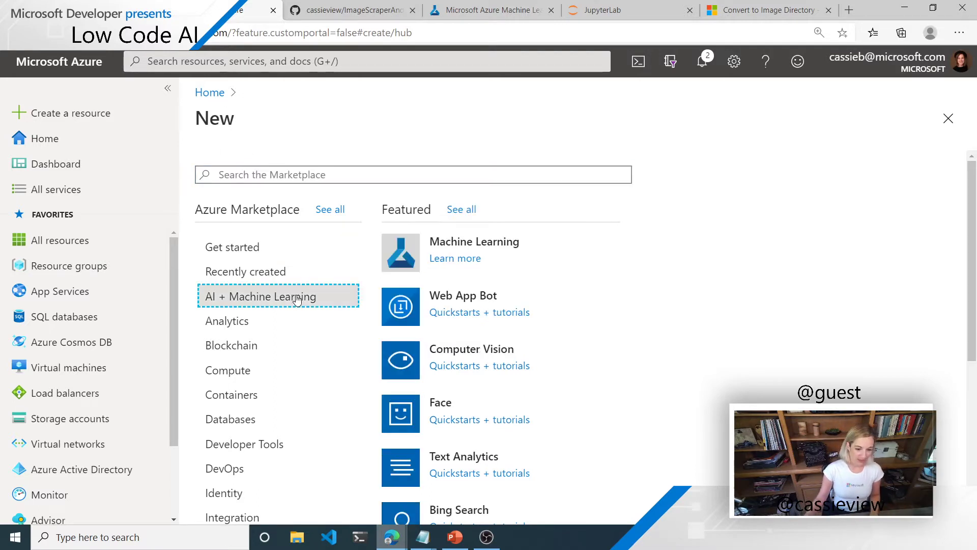
Step: Search the Marketplace for "custom vision" and open the creation form for Microsoft's Custom Vision service
left_click(487, 173)
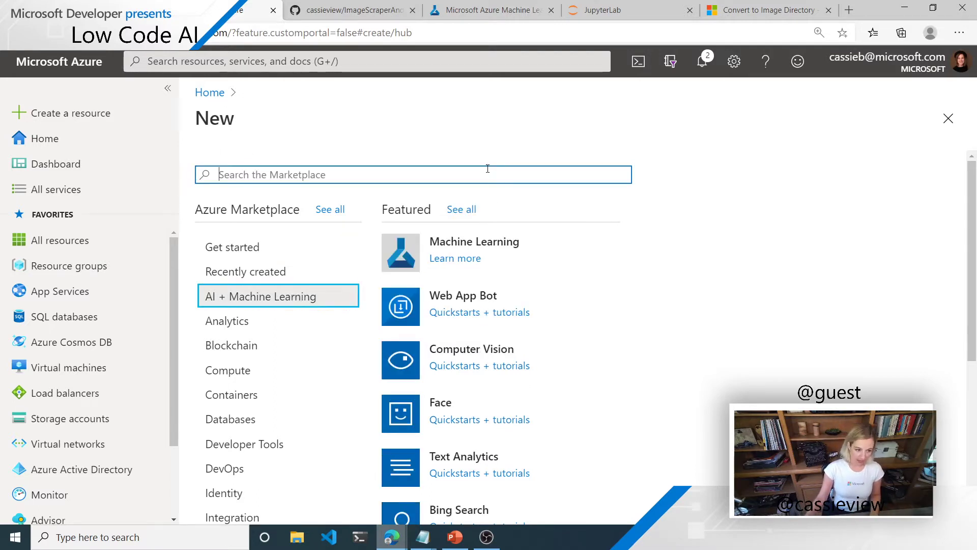
type("custom vision")
key("Return")
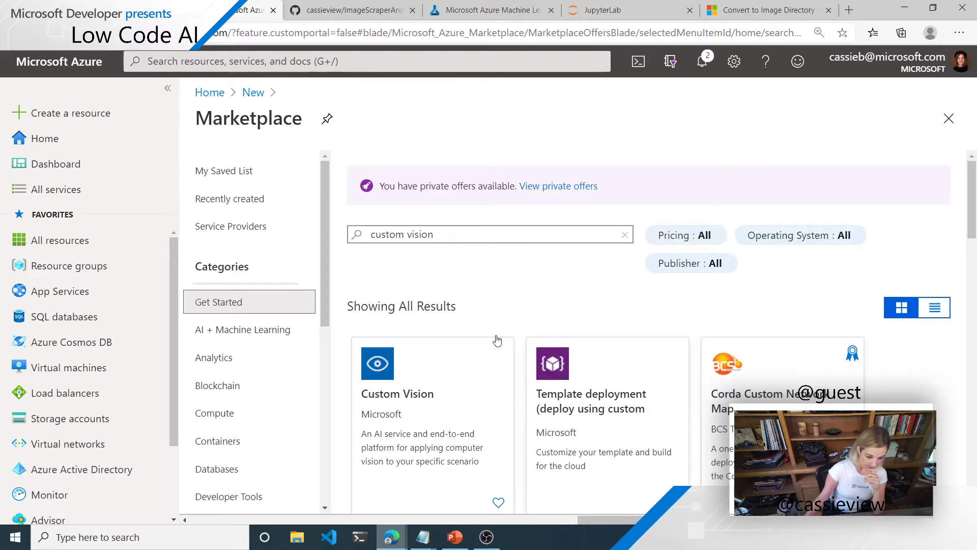
left_click(428, 356)
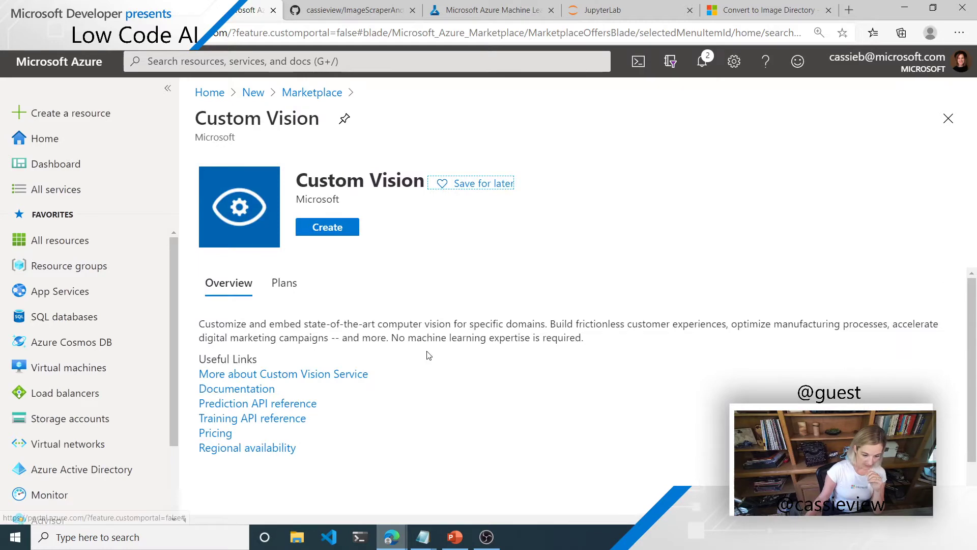
left_click(331, 234)
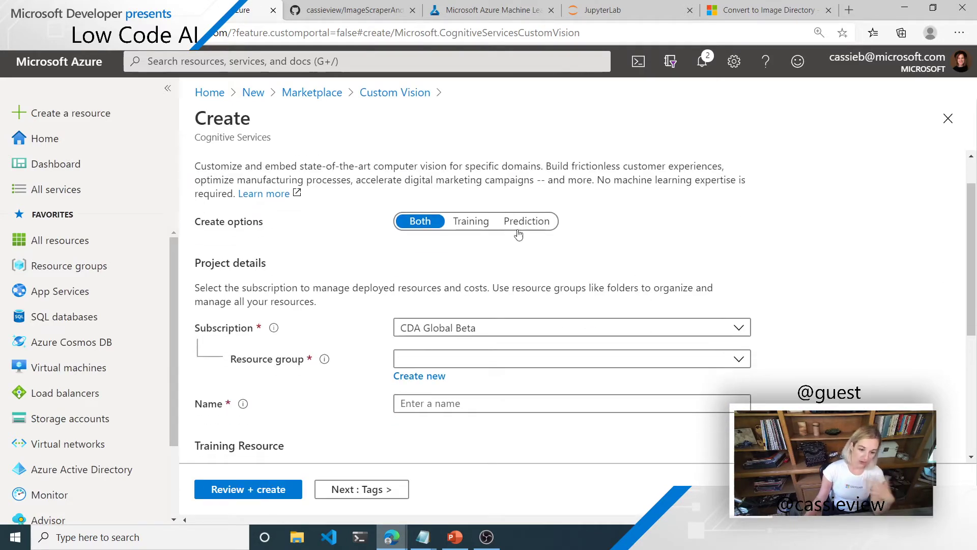
Step: Review the Custom Vision form's create options, project details, and training and prediction resource settings
scroll(605, 273, "down", 1)
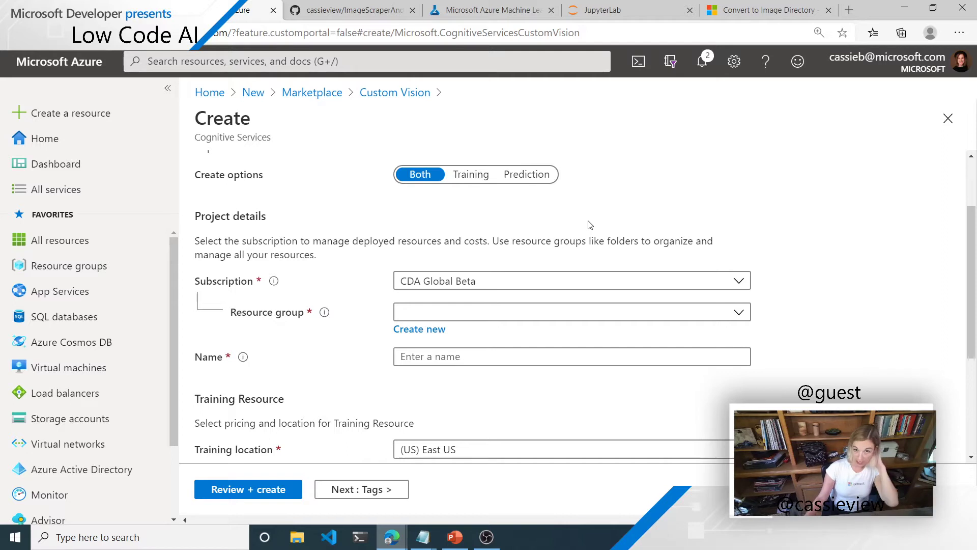
scroll(746, 224, "down", 1)
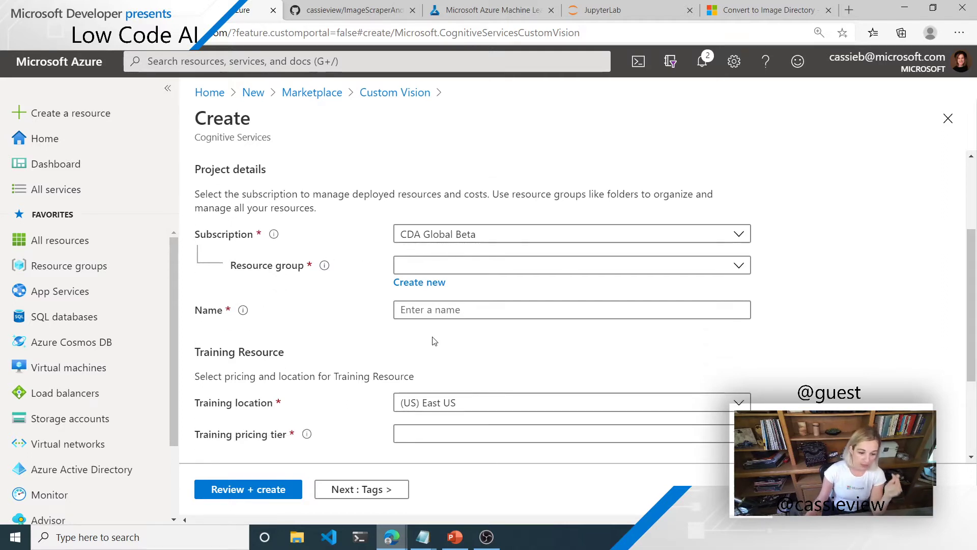
scroll(415, 333, "down", 3)
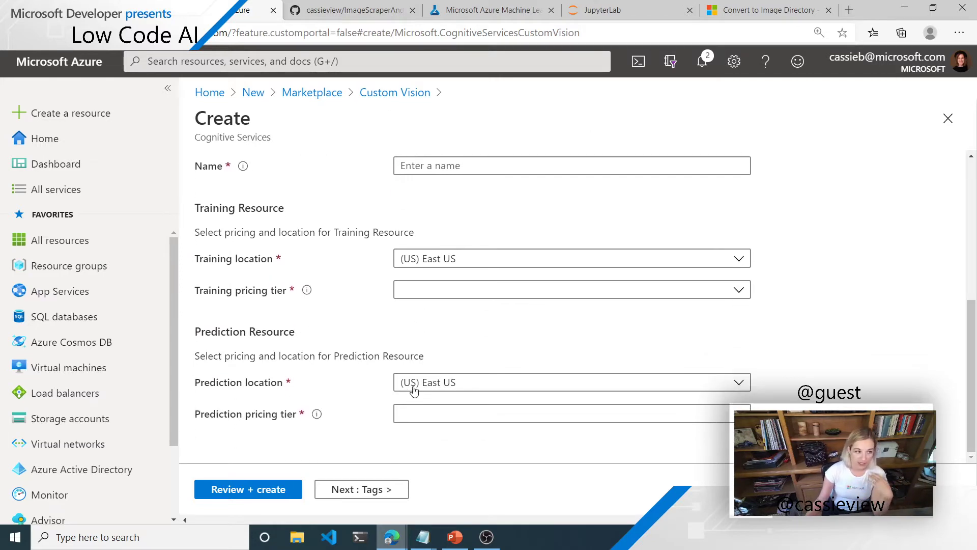
scroll(358, 284, "up", 2)
scroll(357, 284, "up", 2)
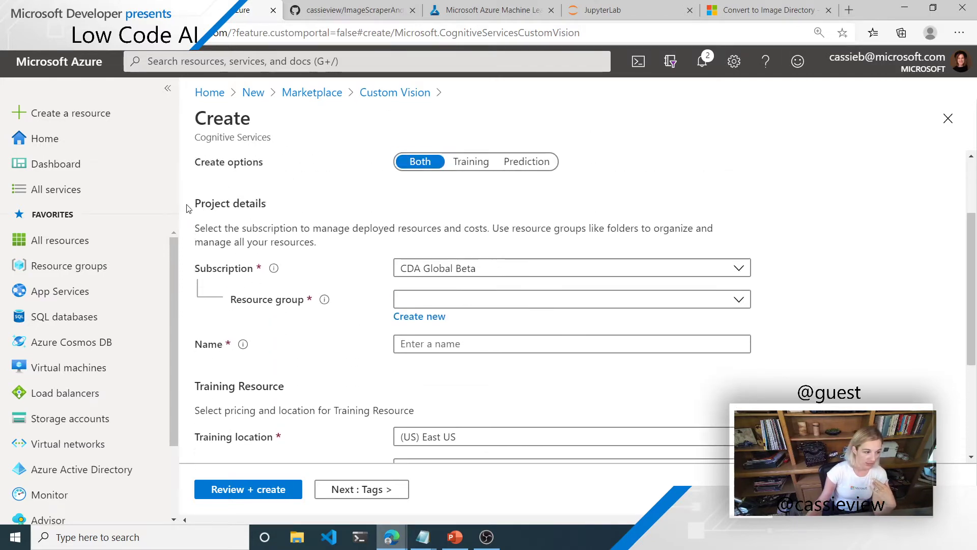
Step: Return to the portal's home page and open the BirdMod resource group from the recent resources
left_click(44, 139)
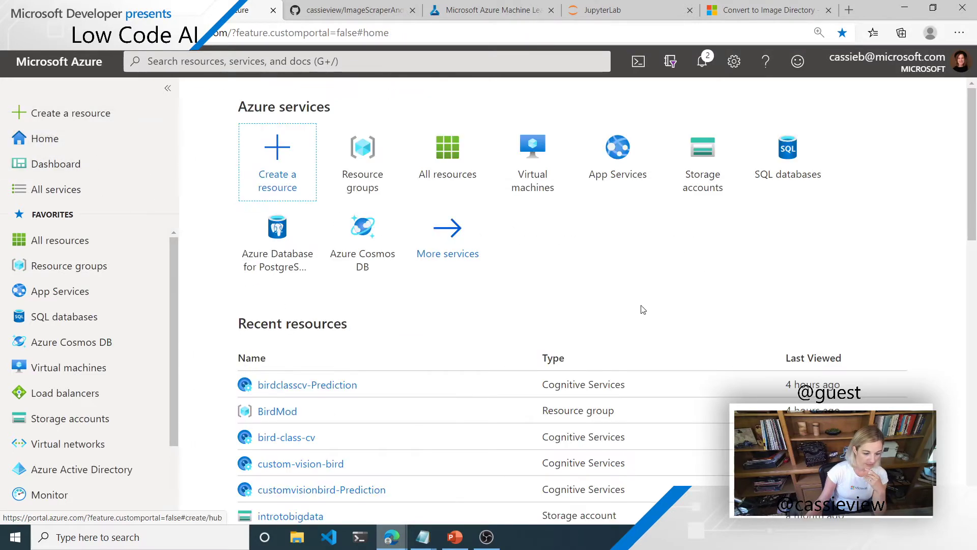
scroll(643, 310, "down", 1)
left_click(289, 345)
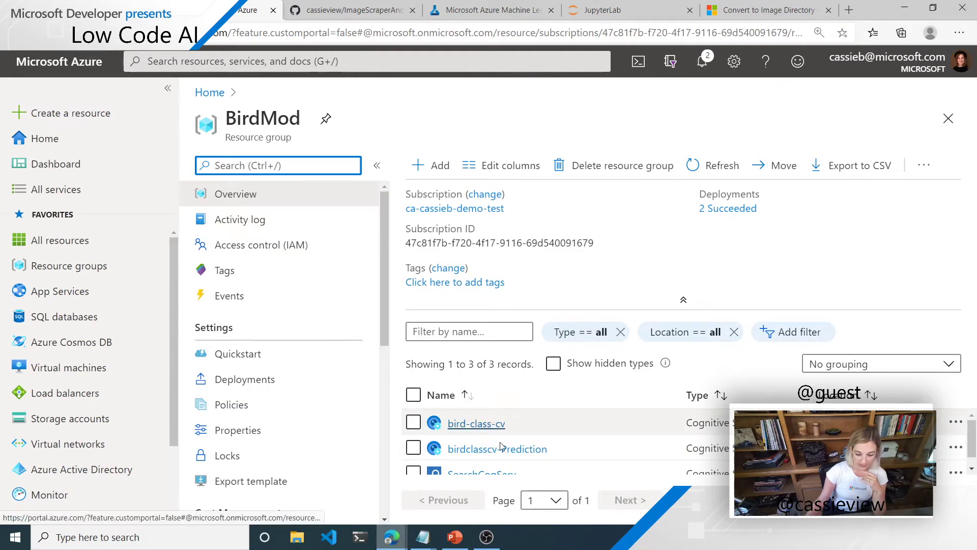
Step: Open the bird-class-cv resource and launch the Custom Vision portal from its quick start page
left_click(493, 426)
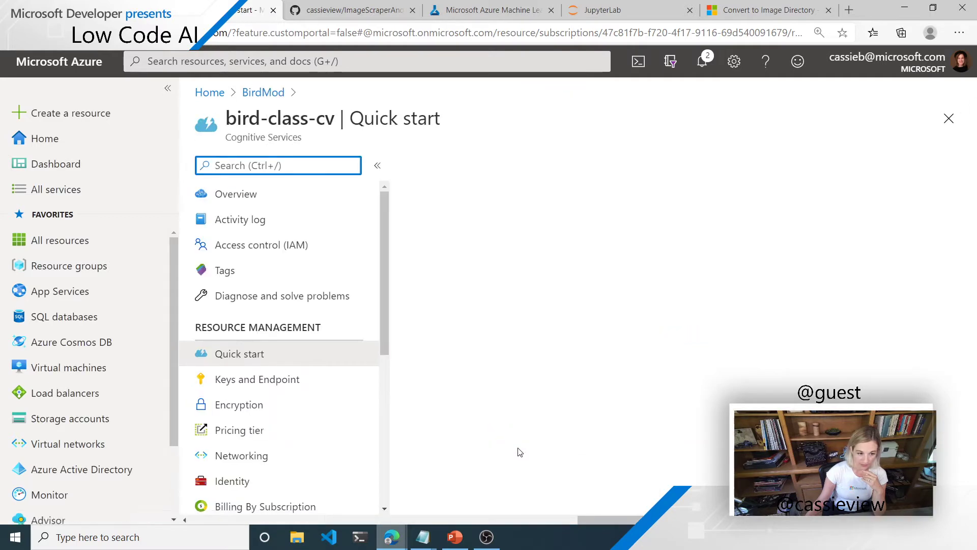
scroll(670, 297, "down", 1)
scroll(669, 298, "down", 2)
left_click(539, 321)
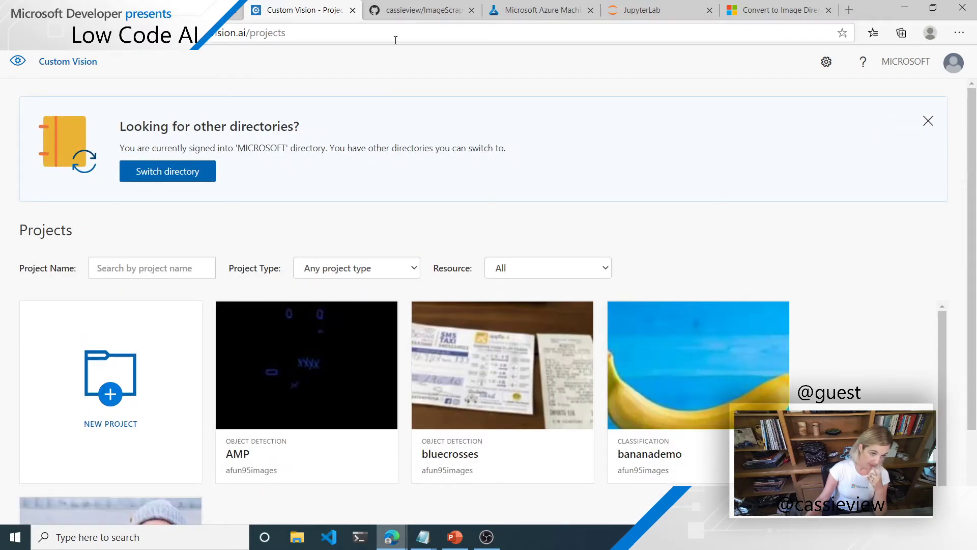
Step: Switch to the ImageScraperAndCustomVisionMagic repository page and open an Anaconda-MSDev-Stream terminal session with enlarged text over it
left_click(409, 12)
left_click(428, 32)
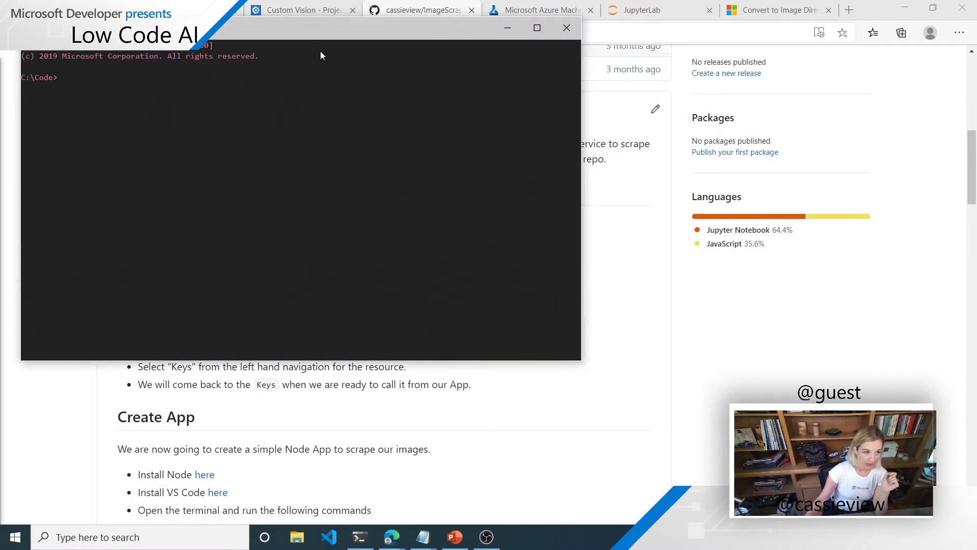
left_click_drag(325, 35, 491, 106)
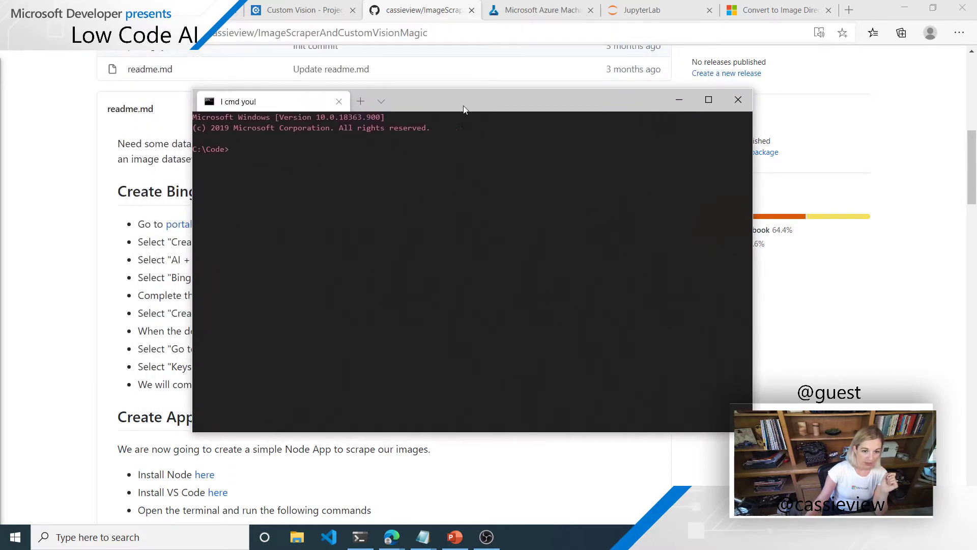
left_click(381, 101)
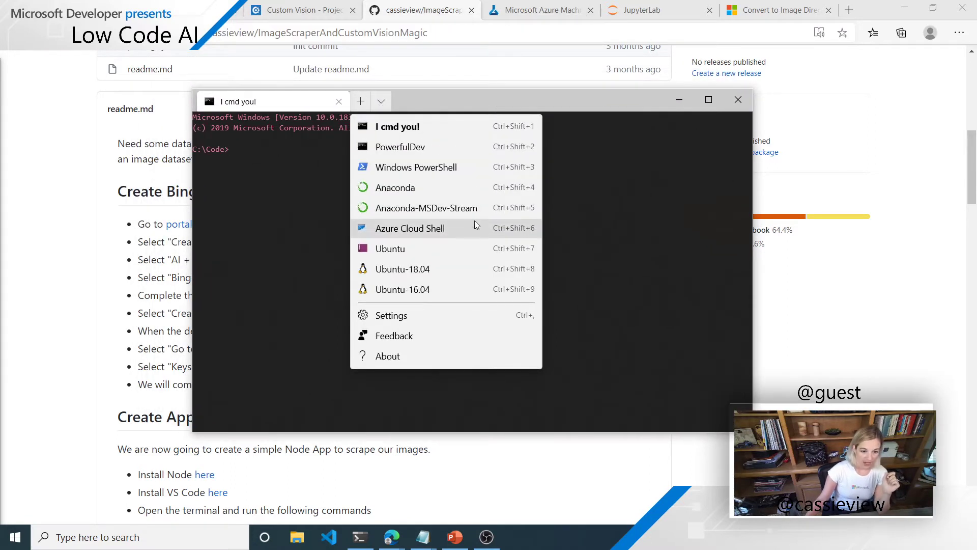
left_click(425, 217)
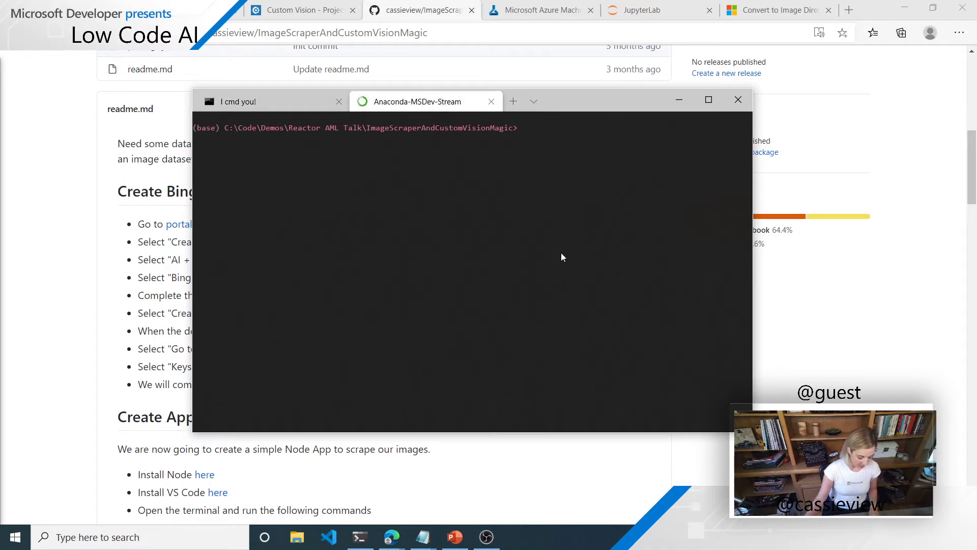
scroll(560, 255, "up", 4)
scroll(560, 255, "down", 1)
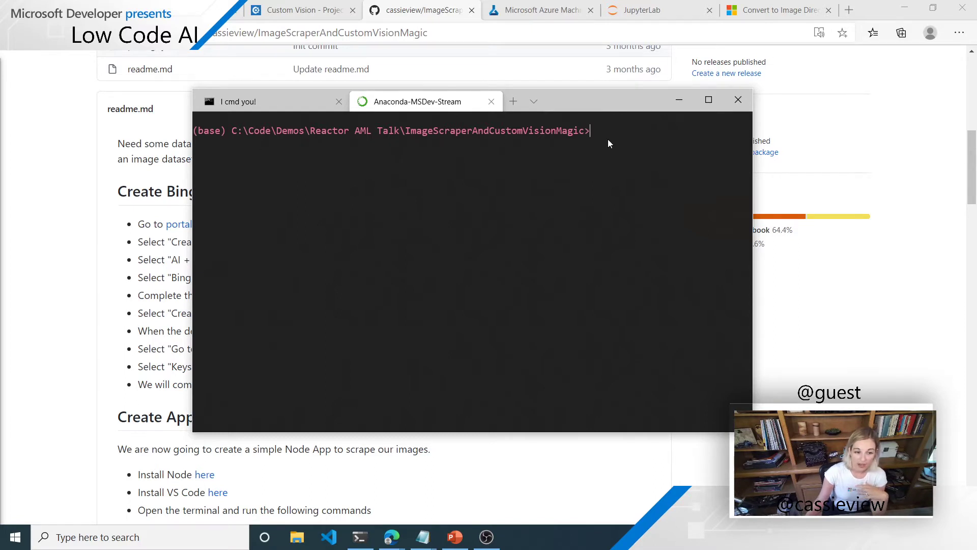
Step: Start the Jupyter server from the ImageScraperAndCustomVisionMagic folder by running "jupyter notebook"
type("jupyter noth")
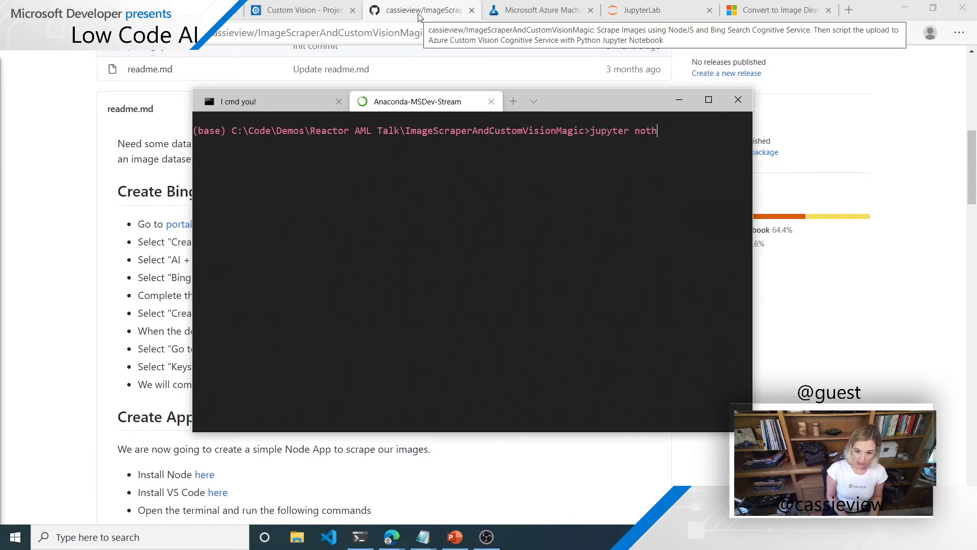
key("BackSpace")
type("tebook")
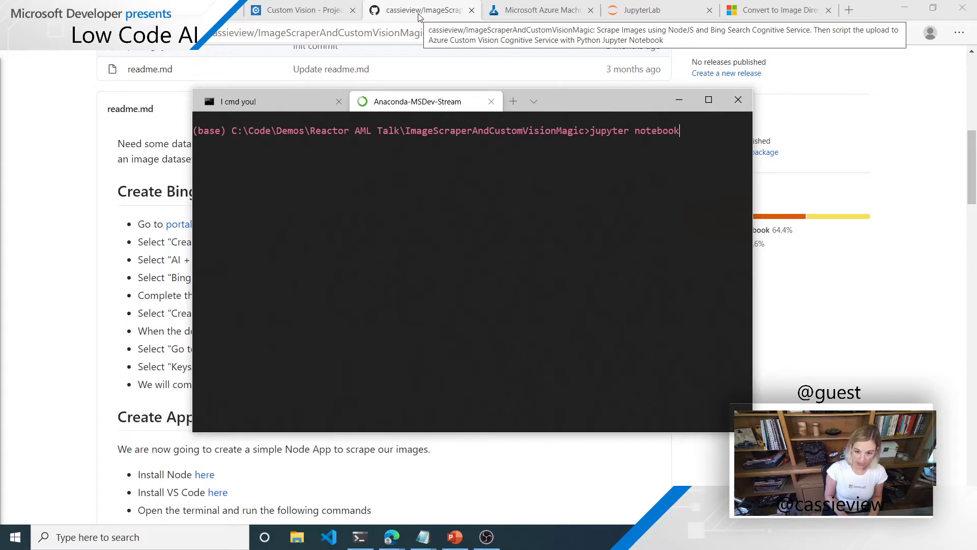
key("Return")
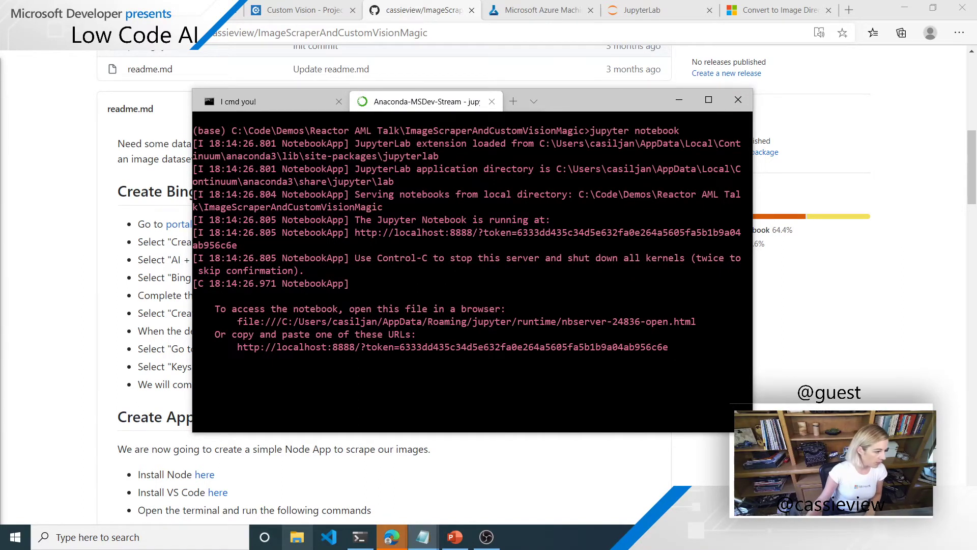
Step: Open the CustomVisionSdkUpload.ipynb notebook in the main browser window and run its import cell
left_click_drag(1, 71, 562, 13)
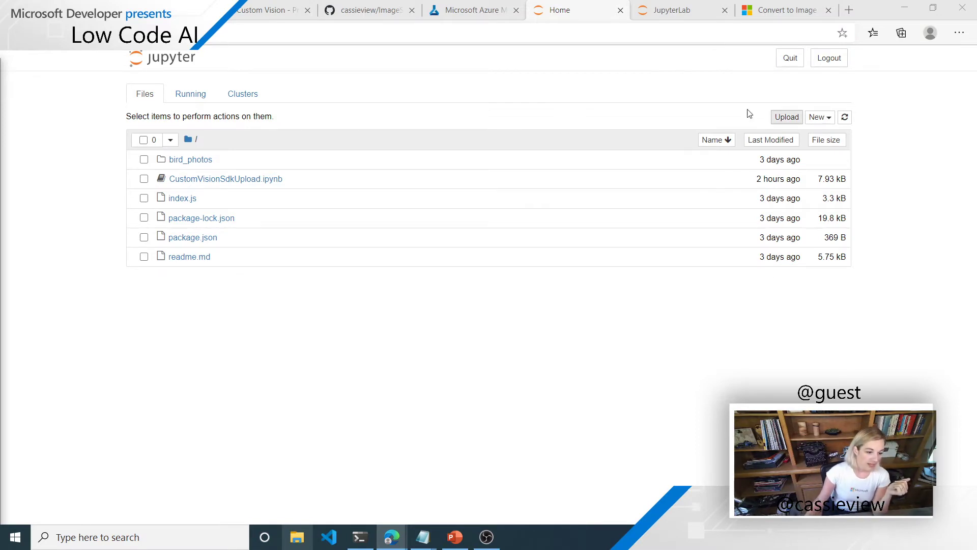
left_click(265, 180)
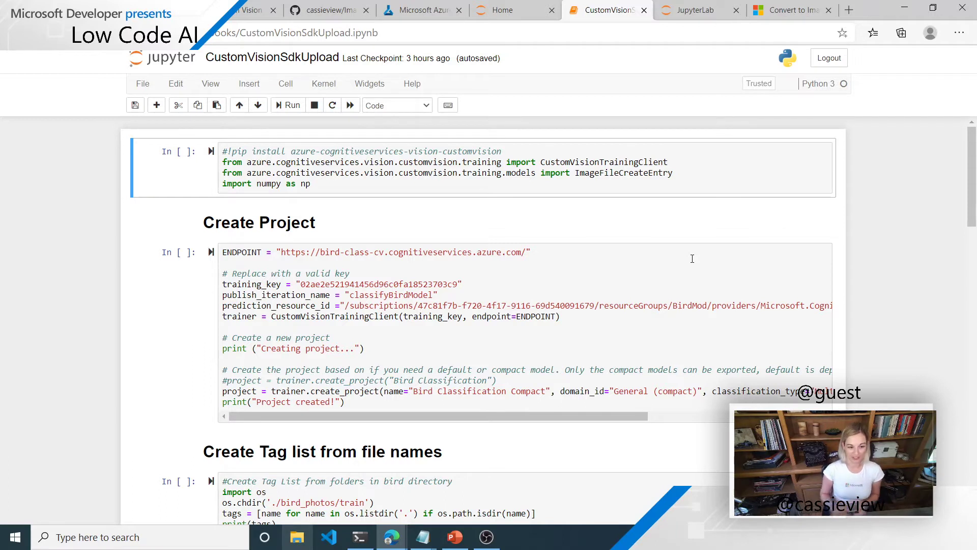
left_click(717, 178)
key("shift+Return")
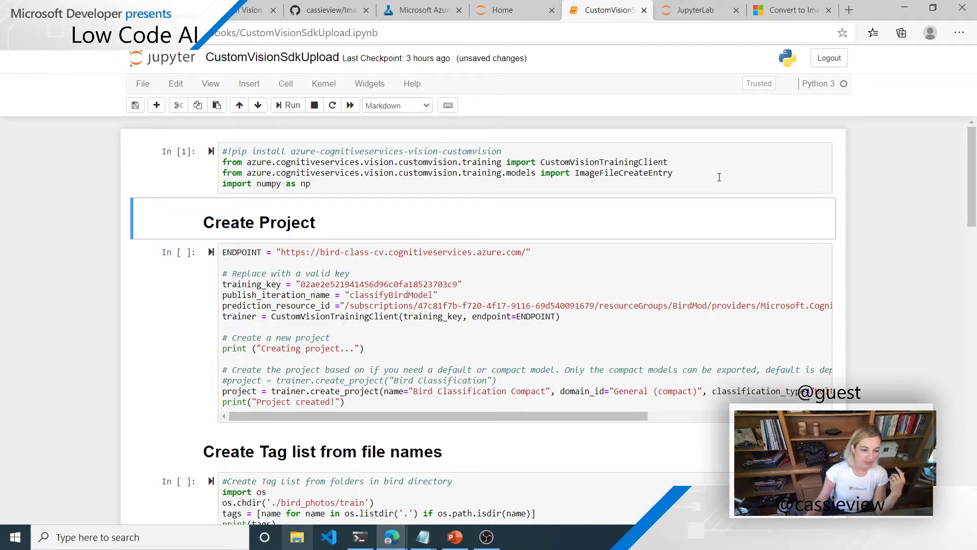
Step: Review the iteration name, training client, and project settings in the Create Project cell, and run it to create the "Bird Classification Compact" project
scroll(771, 337, "down", 1)
left_click(517, 231)
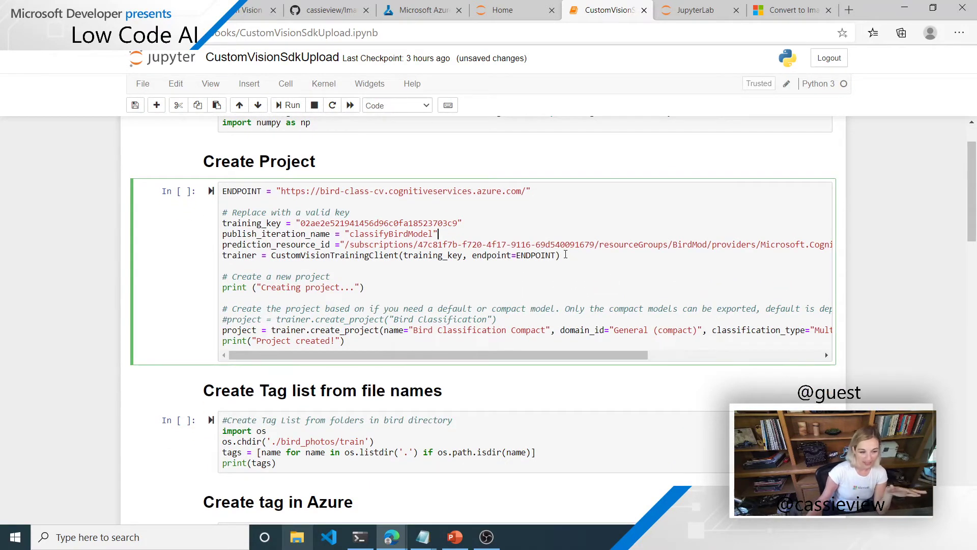
double_click(392, 234)
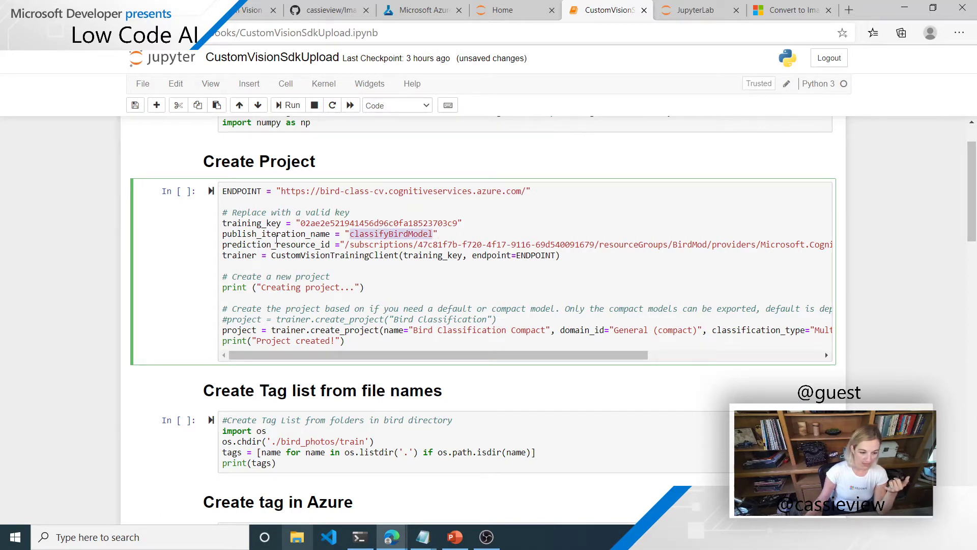
left_click_drag(339, 246, 324, 238)
left_click(340, 257)
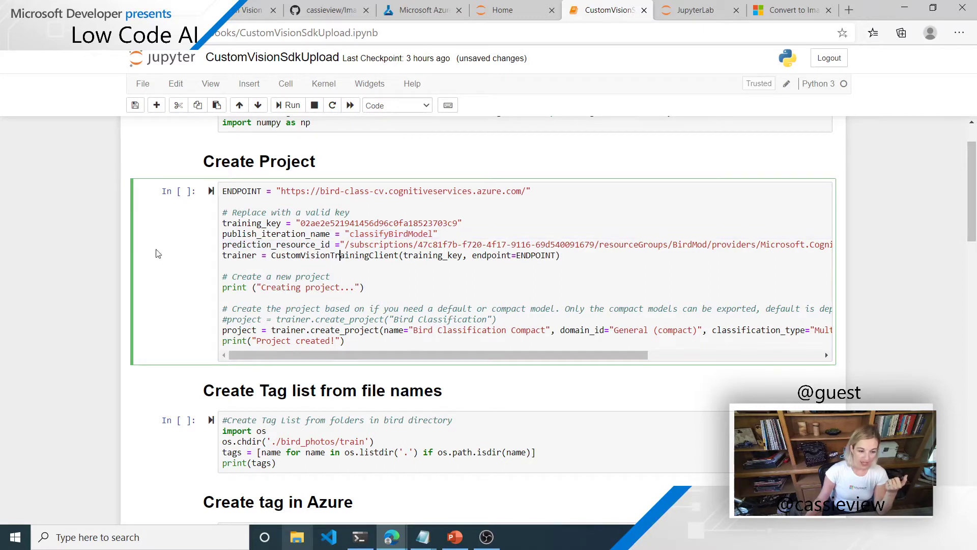
double_click(371, 257)
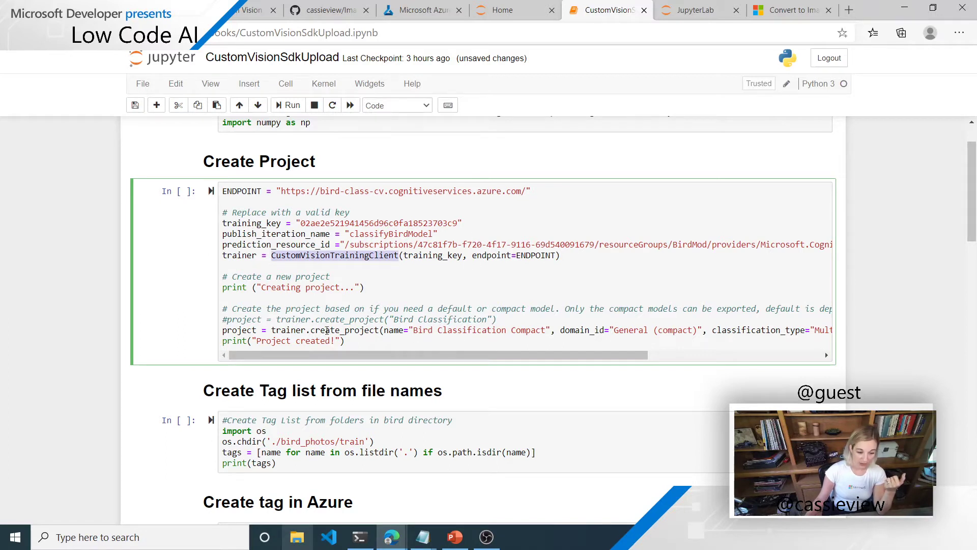
scroll(382, 332, "right", 3)
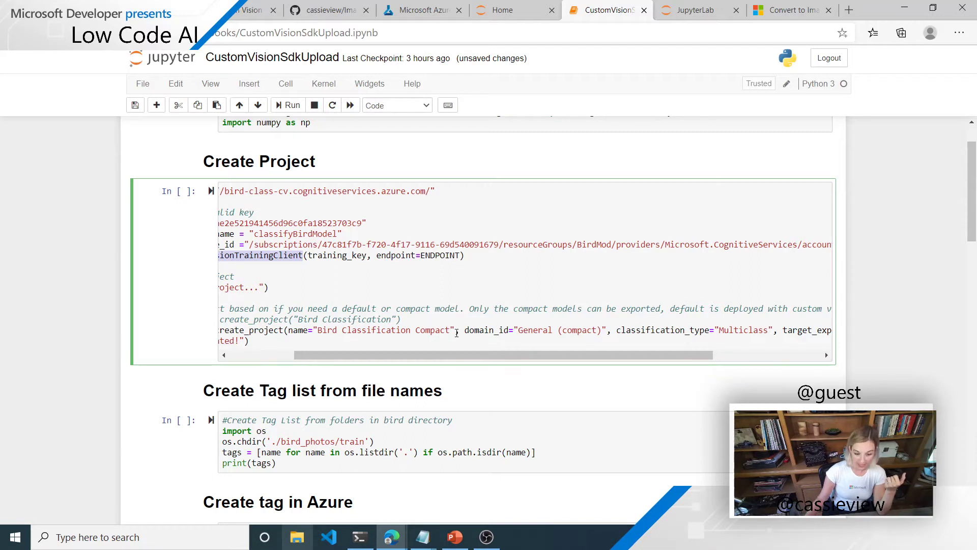
left_click_drag(615, 352, 361, 371)
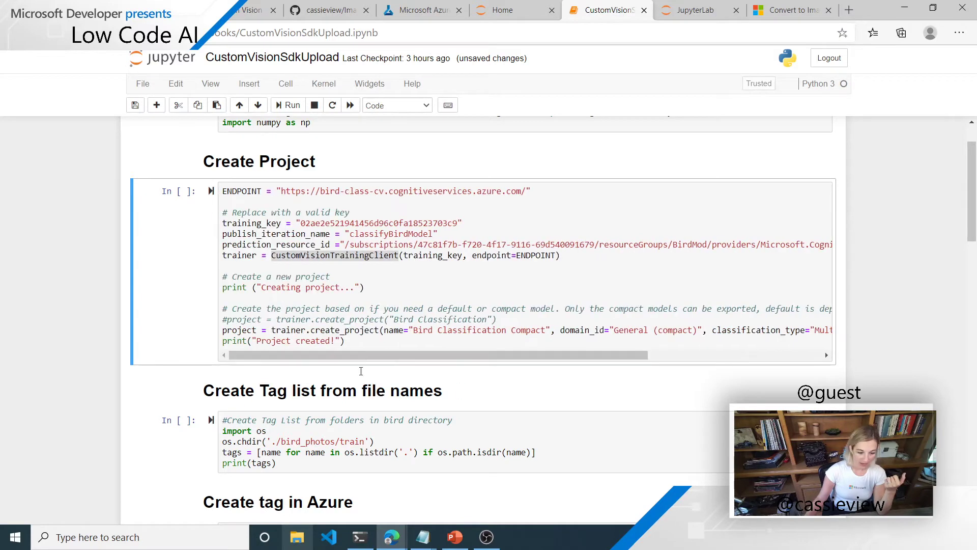
left_click(595, 301)
key("shift+Return")
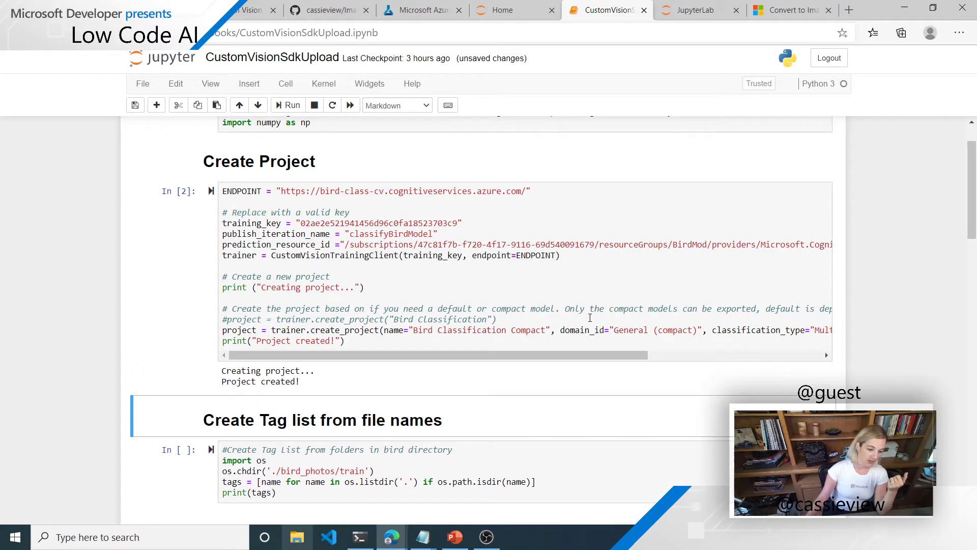
Step: Refresh the Custom Vision project list and review the new project form's resource, type, and domain options, closing it without creating a project
left_click(249, 14)
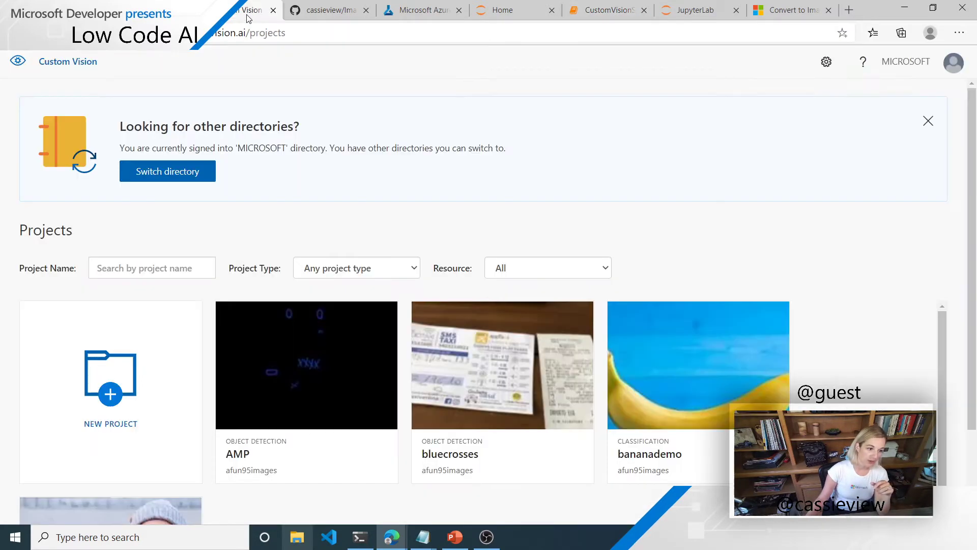
key("F5")
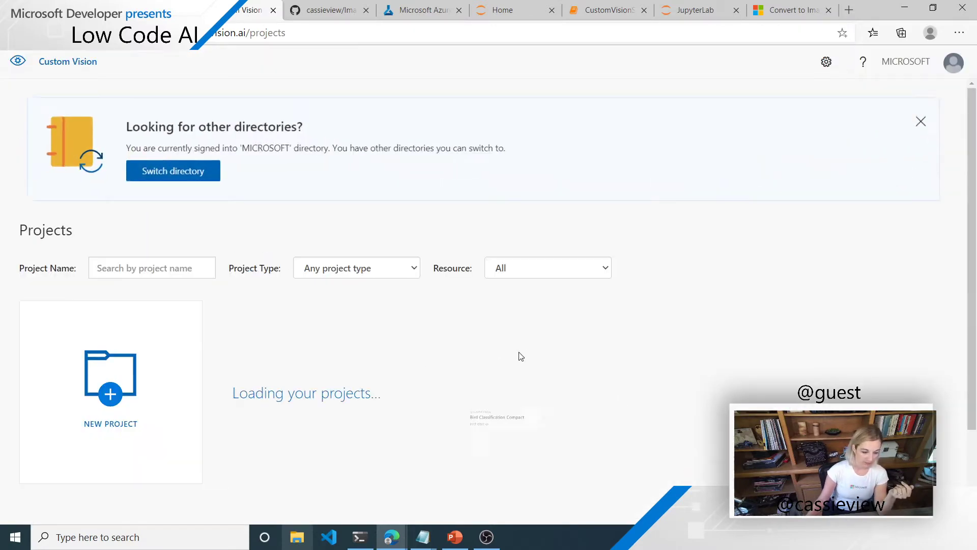
left_click(124, 383)
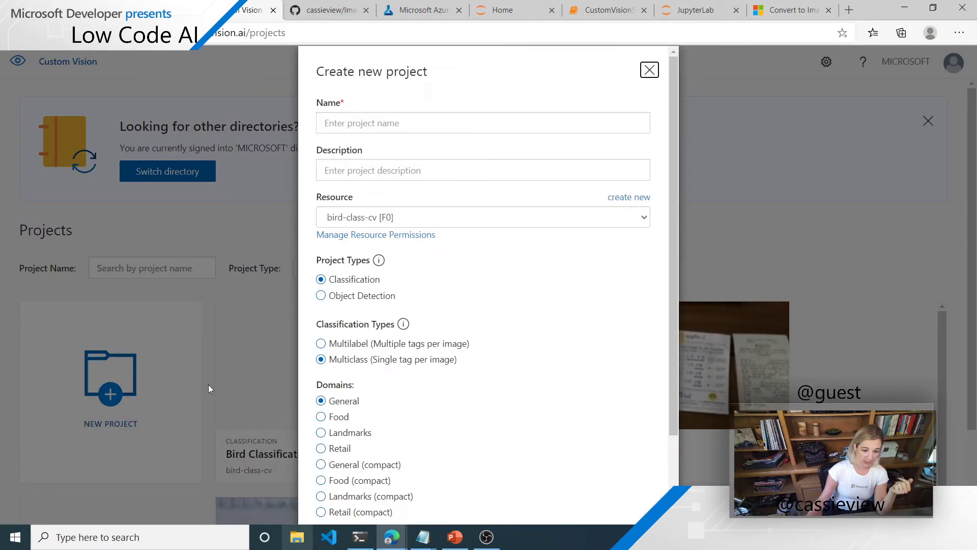
scroll(560, 338, "down", 3)
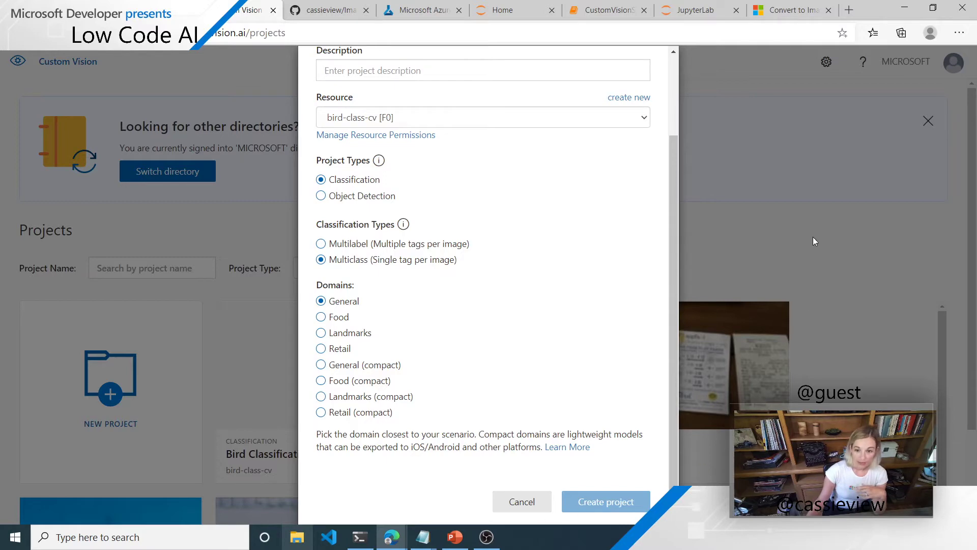
scroll(640, 256, "up", 2)
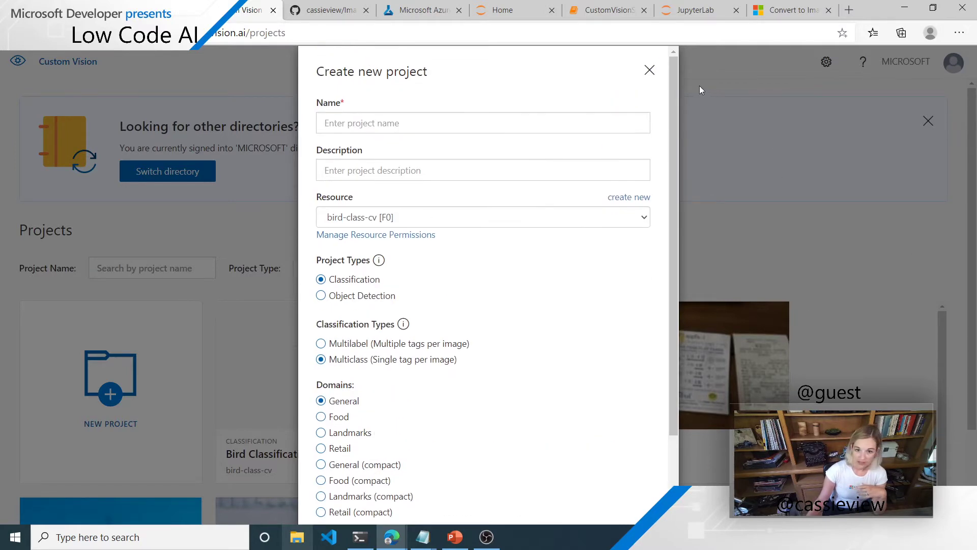
left_click(650, 70)
Step: Return to the CustomVisionSdkUpload notebook, run the cell that builds the tag list from the bird photo folders, and examine its tags expression and output
left_click(628, 14)
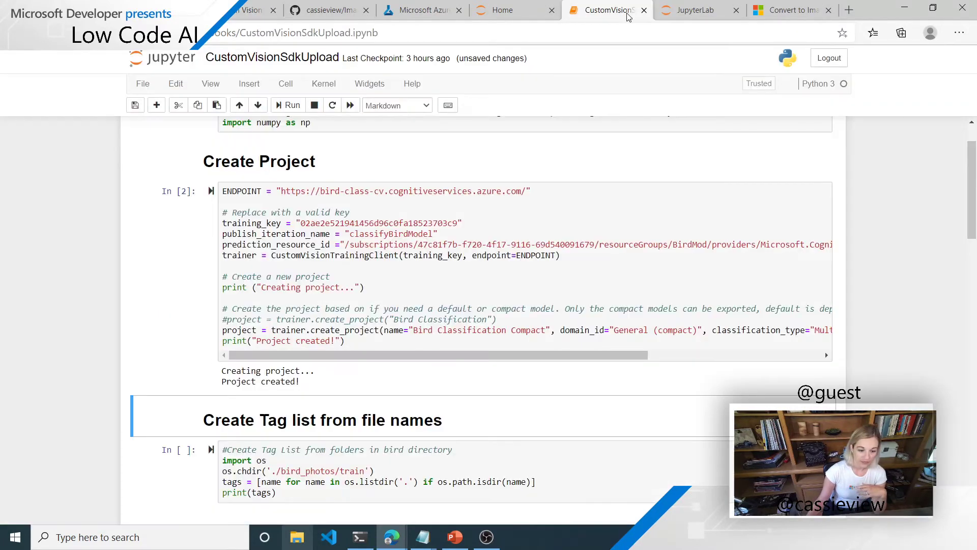
scroll(788, 295, "down", 5)
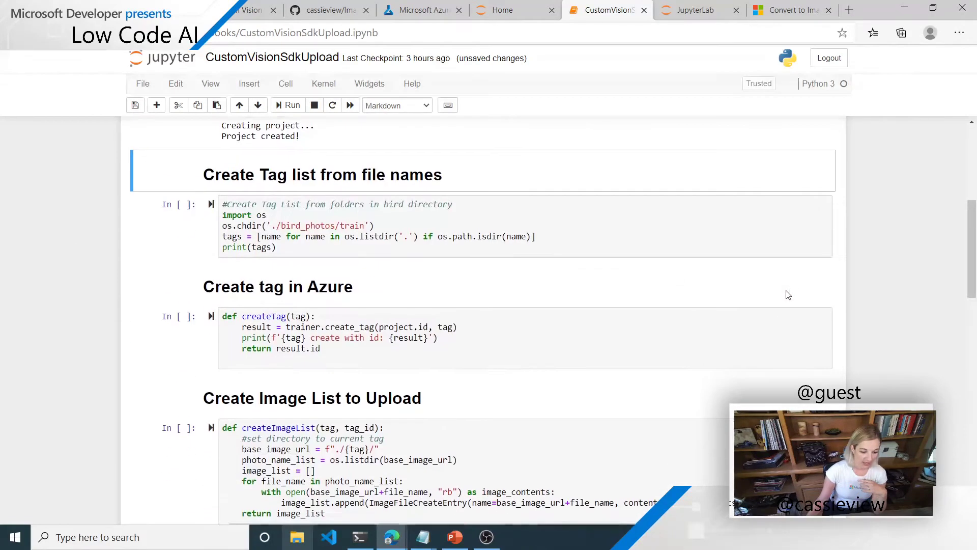
left_click(599, 223)
key("shift+Return")
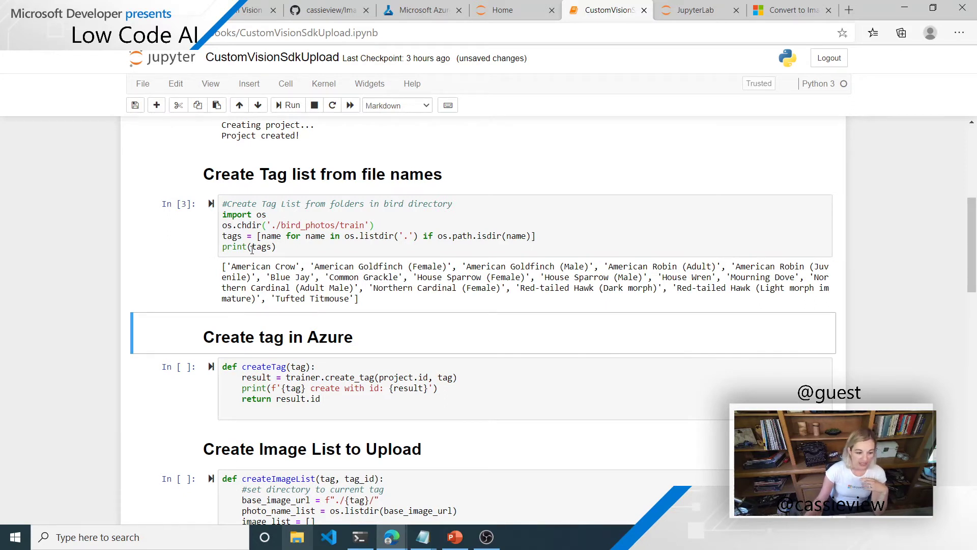
left_click_drag(257, 235, 444, 236)
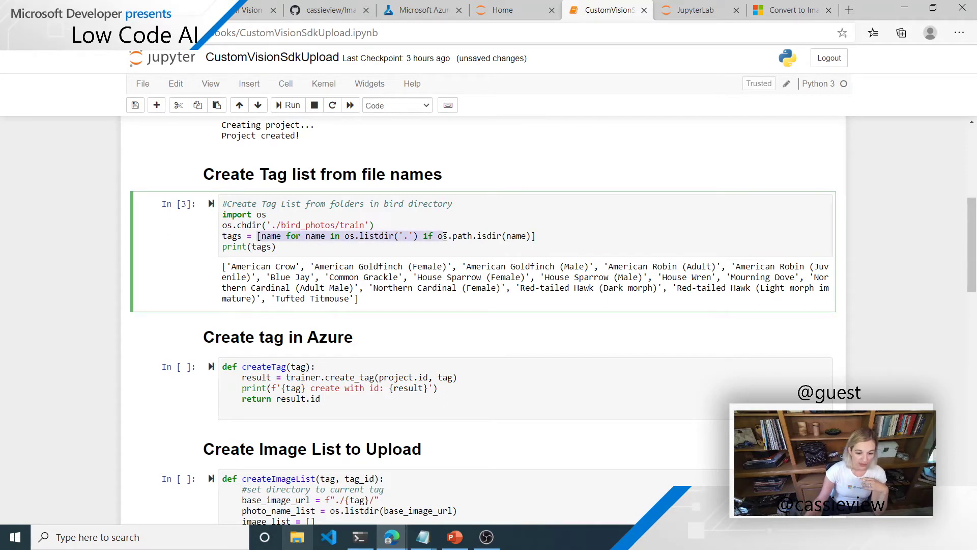
double_click(232, 236)
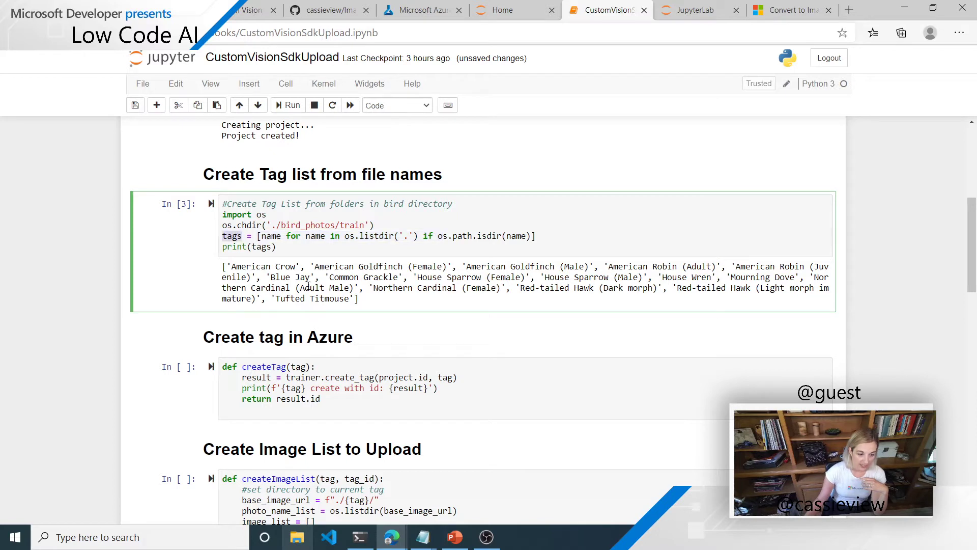
left_click_drag(402, 288, 245, 266)
left_click(381, 273)
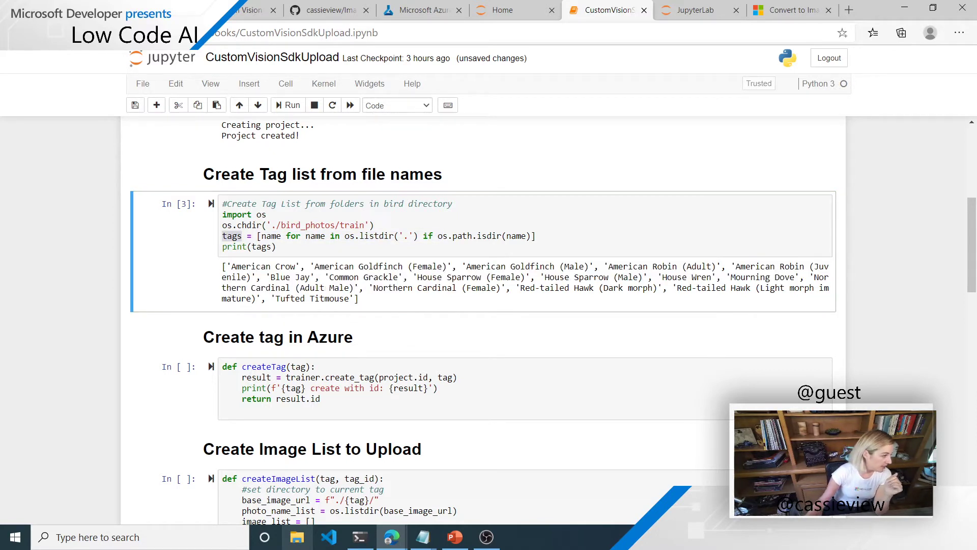
Step: Bring up the All About Birds site and the Microsoft Learn bird species module introduction, and review the source of the bird dataset
left_click_drag(410, 121, 304, 64)
scroll(869, 380, "down", 5)
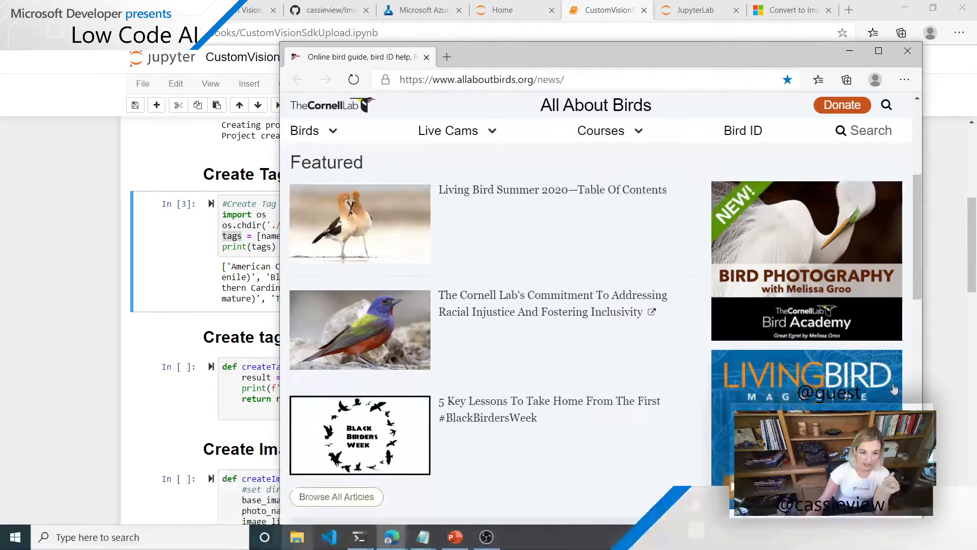
scroll(900, 379, "up", 5)
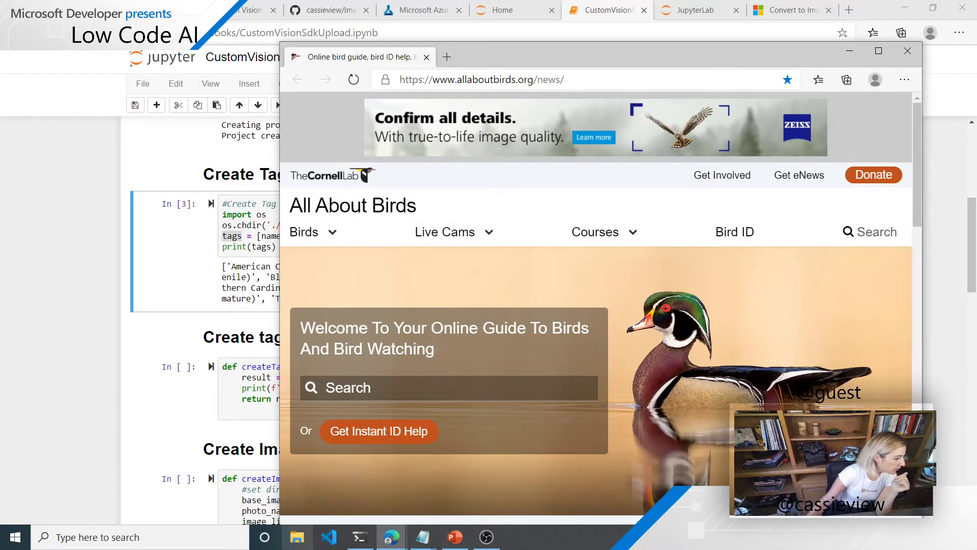
left_click_drag(1, 145, 432, 65)
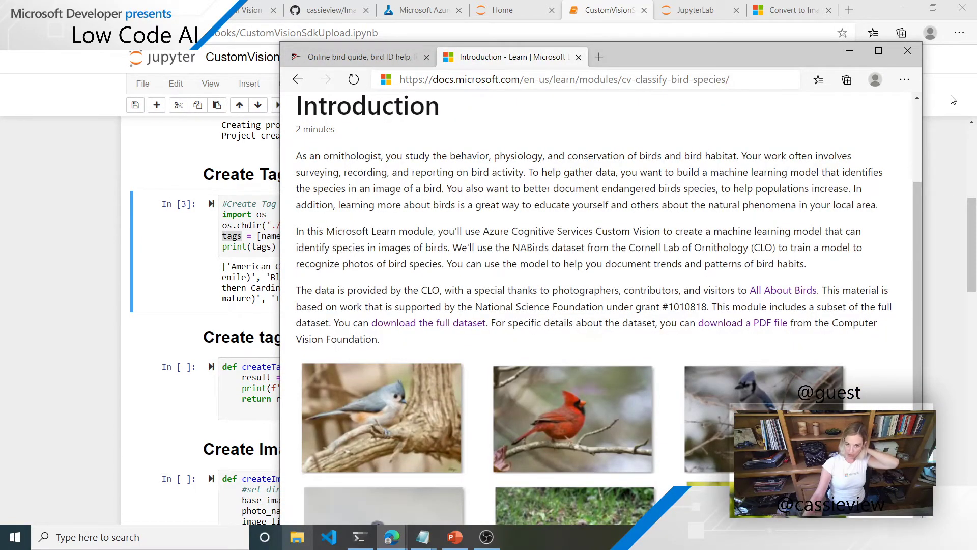
scroll(842, 280, "up", 3)
scroll(781, 293, "down", 3)
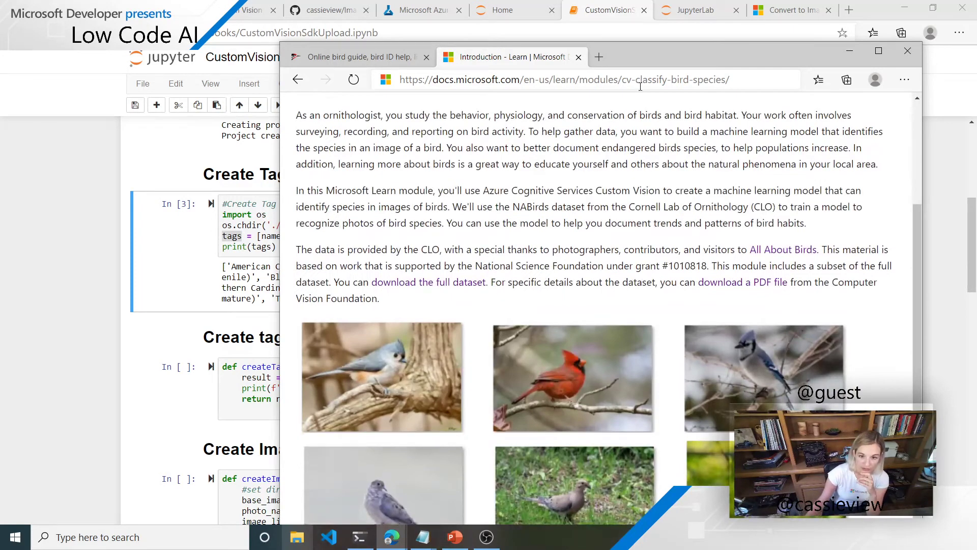
Step: Select the bird species module's web address, look over its introduction and learning objectives, and move that browser window out of the way
left_click(701, 80)
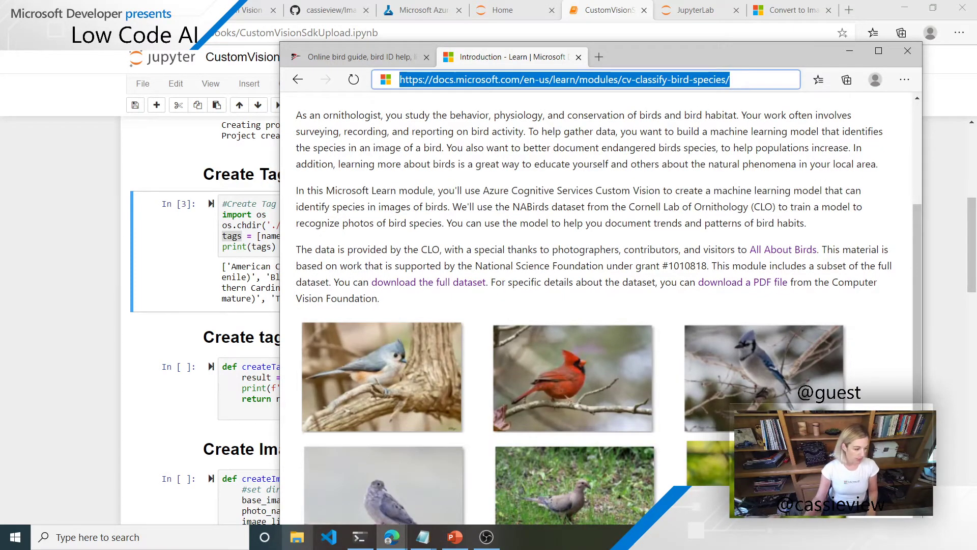
key("alt+Tab")
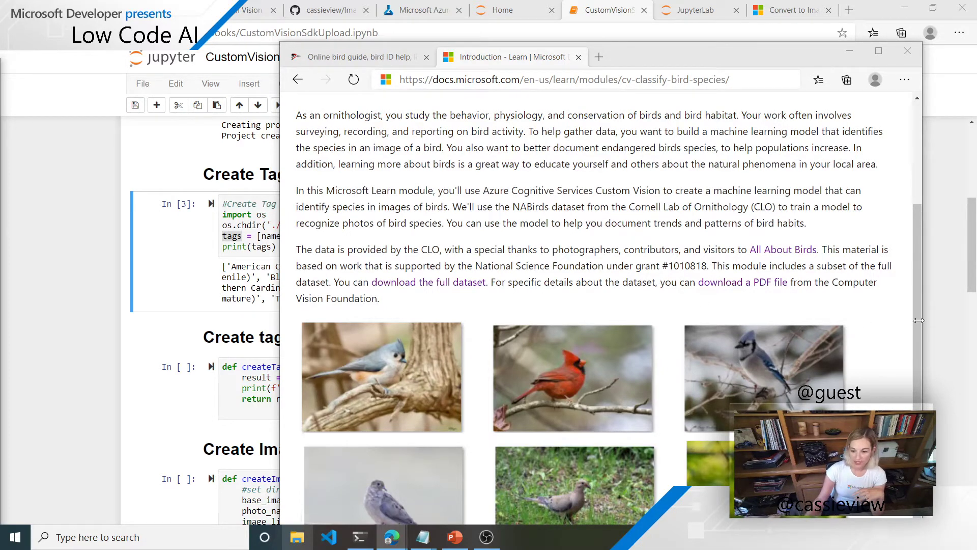
scroll(784, 302, "down", 5)
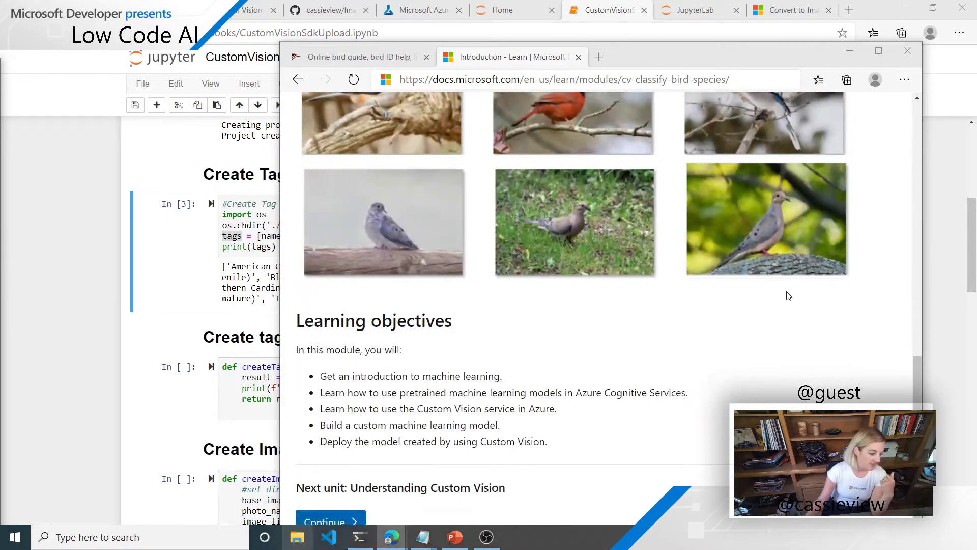
scroll(787, 291, "up", 7)
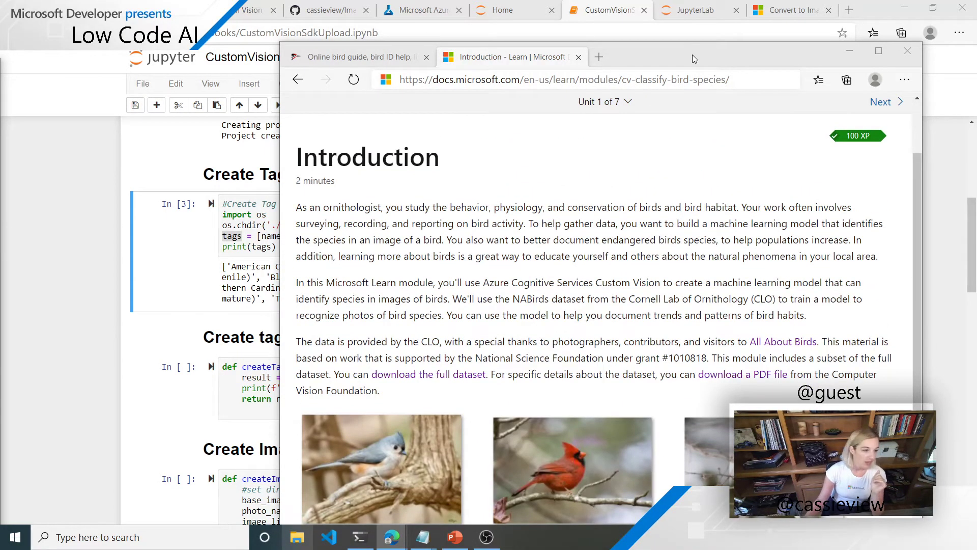
left_click_drag(693, 55, 0, 296)
key("Escape")
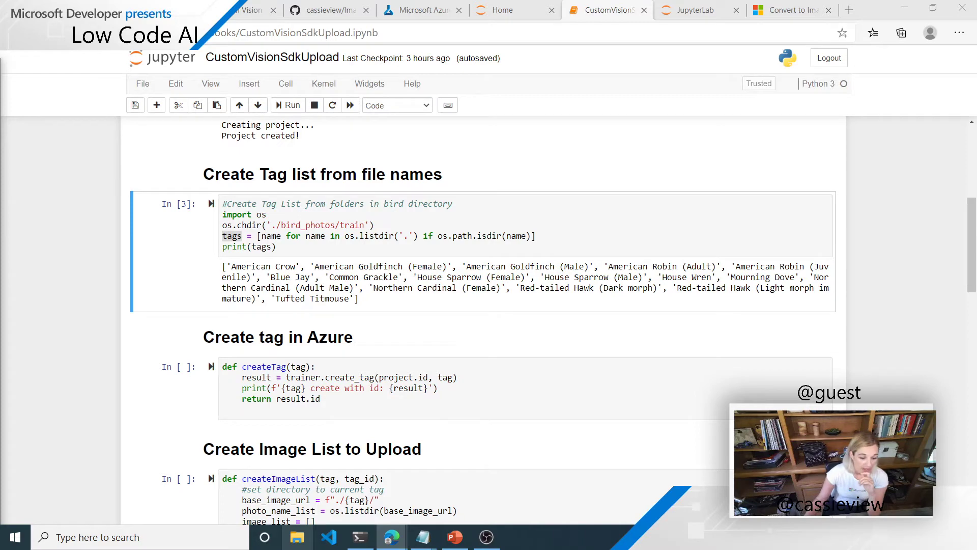
Step: Run the createTag function cell in the CustomVisionSdkUpload notebook and highlight part of a tag name in the tag list output above it
scroll(942, 399, "down", 2)
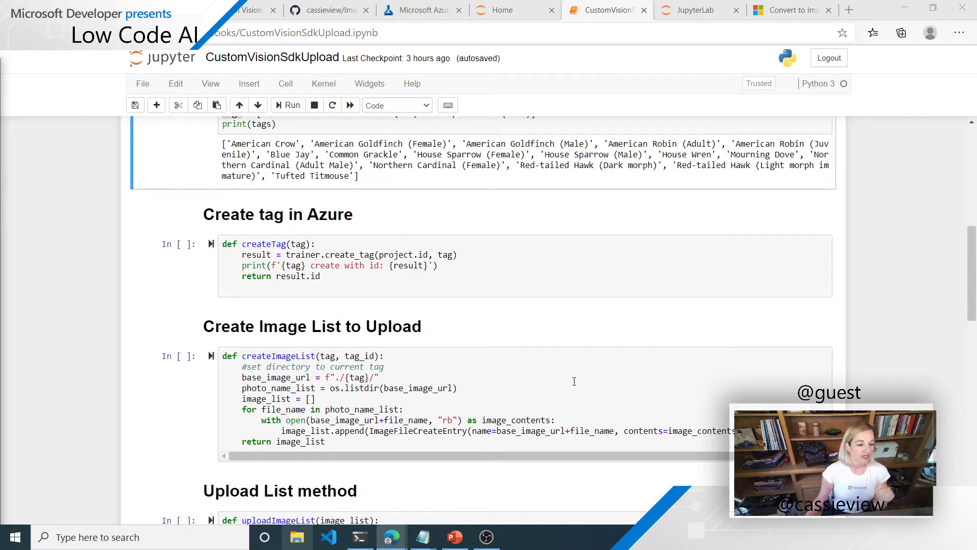
left_click(506, 277)
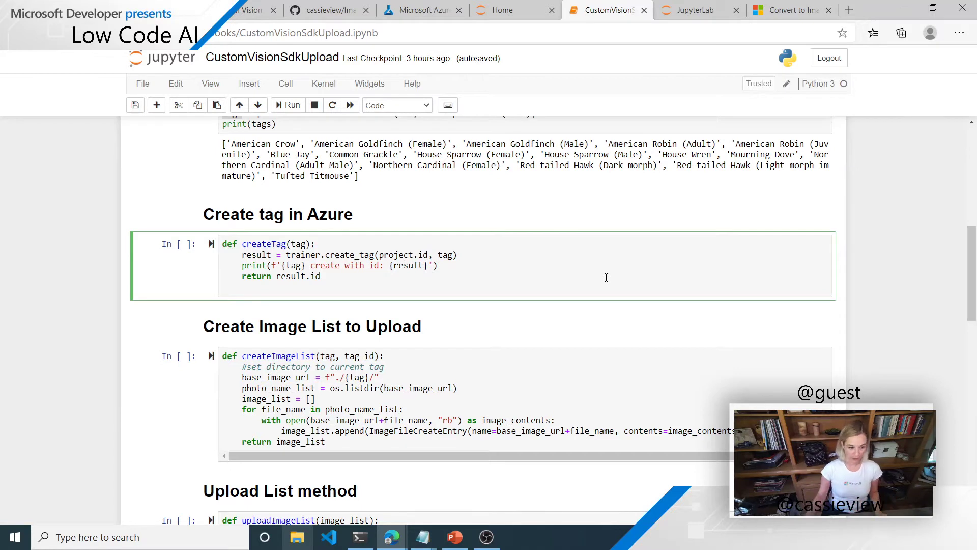
key("shift+Return")
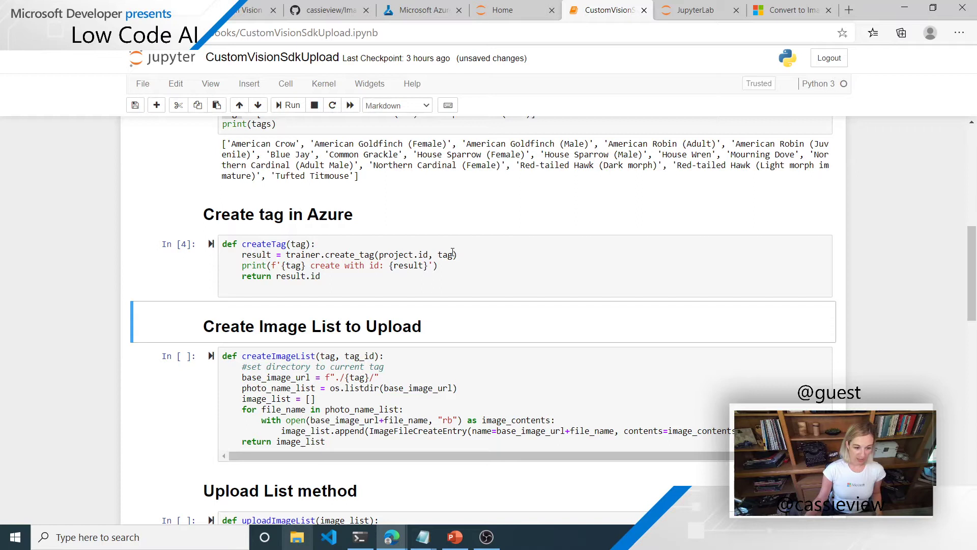
left_click_drag(390, 148, 443, 138)
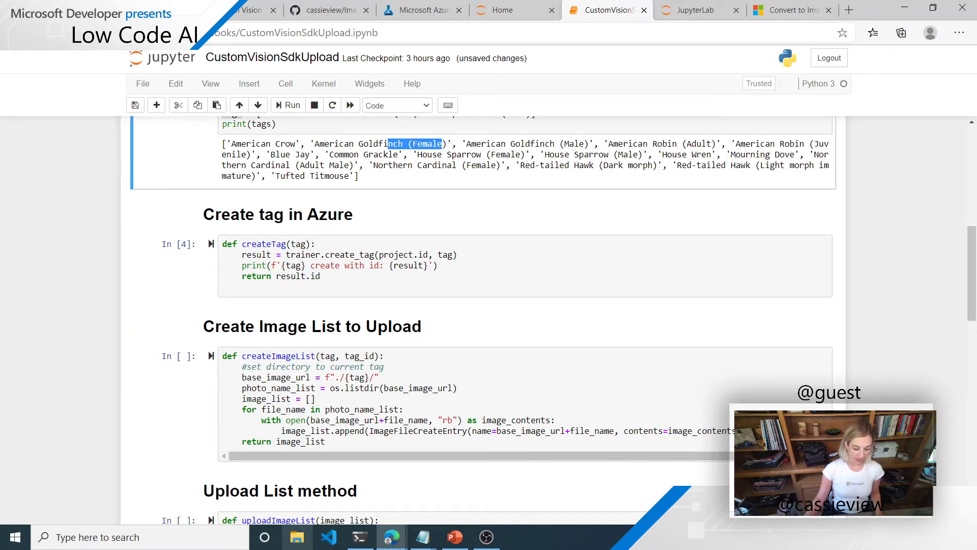
Step: Start a new Anaconda-MSDev-Stream terminal session and open the project's current directory in File Explorer with "explorer ."
left_click(297, 537)
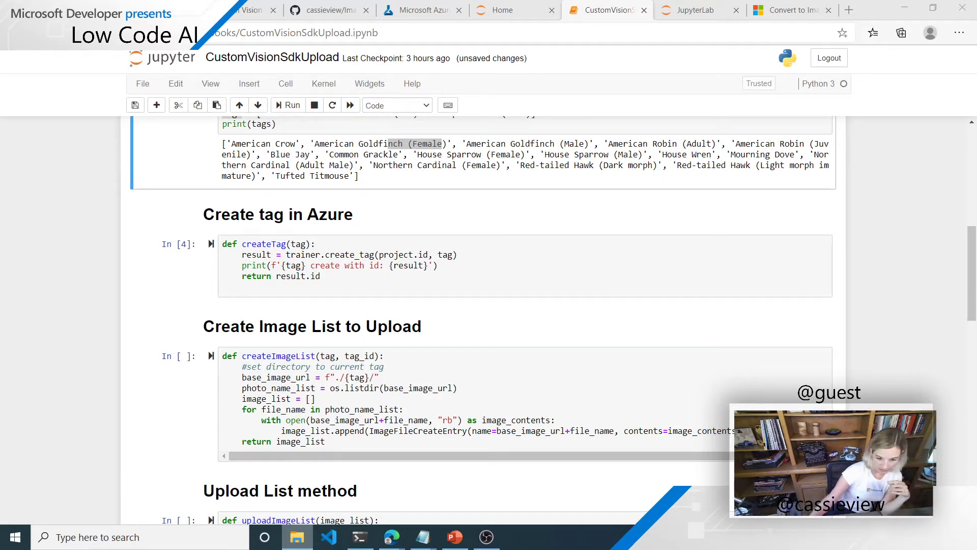
left_click(362, 536)
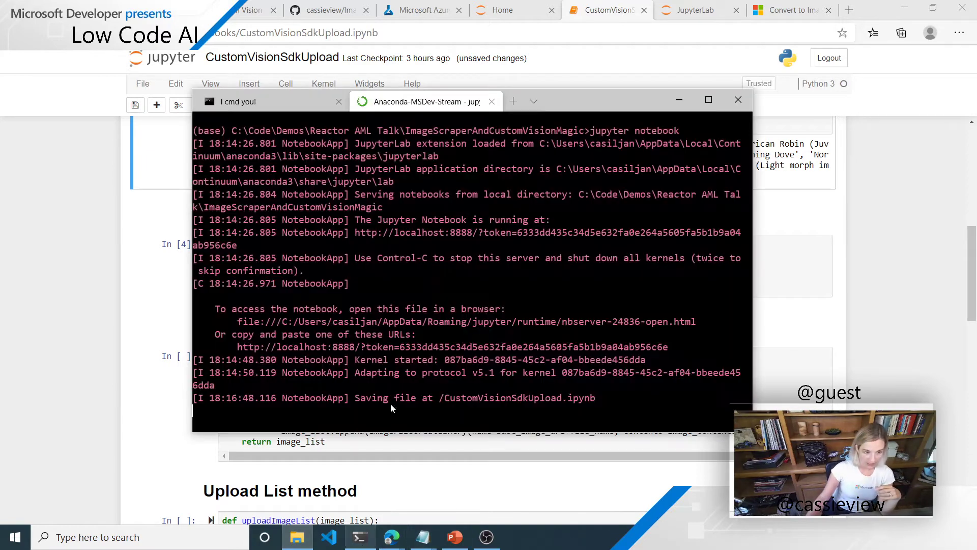
left_click(536, 102)
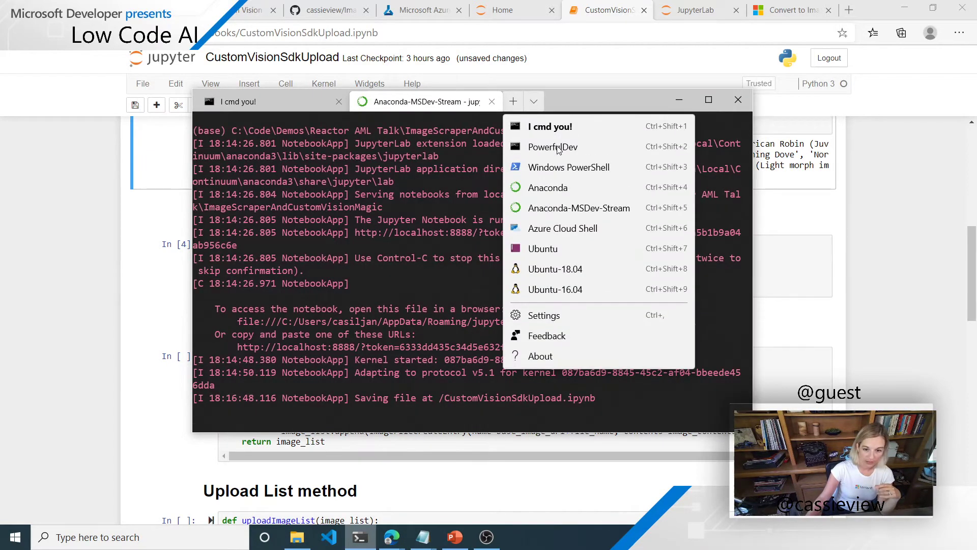
left_click(575, 207)
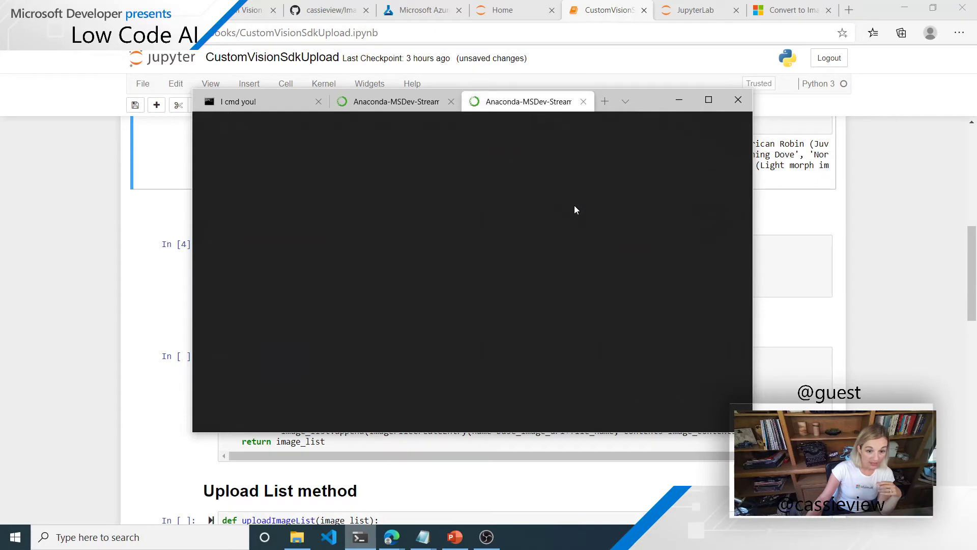
type("explorer ")
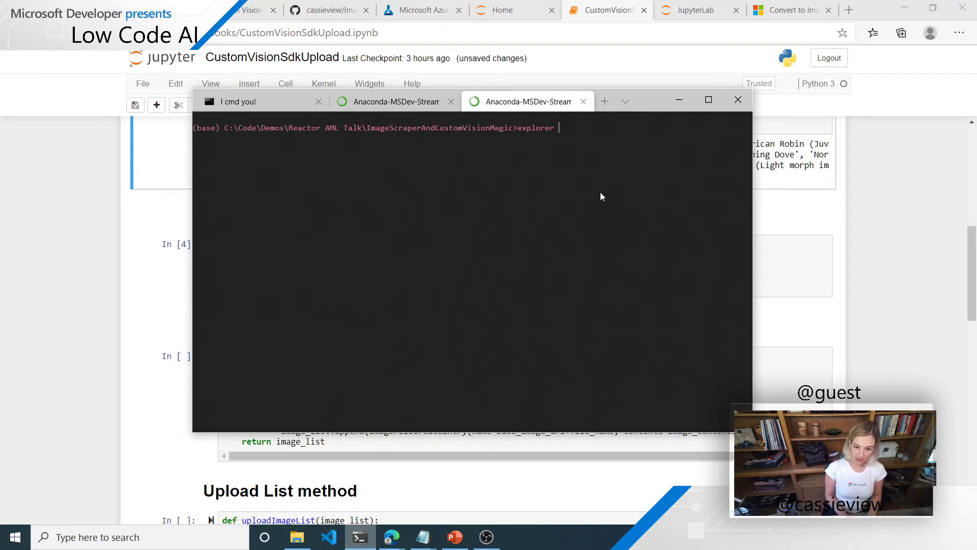
type(".")
key("Return")
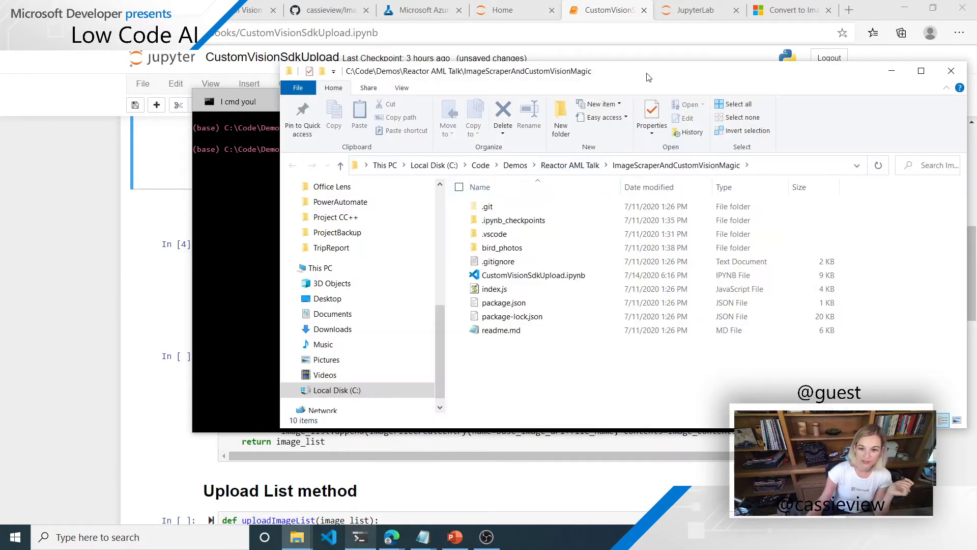
Step: Browse through the bird_photos and train folders to the American Crow folder and view its training photos
left_click_drag(649, 77, 596, 80)
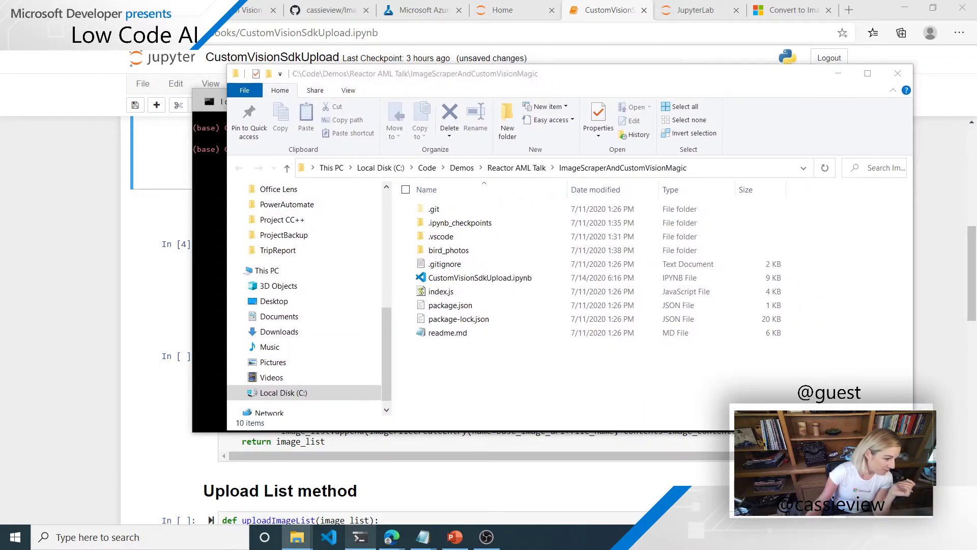
left_click(544, 250)
double_click(544, 250)
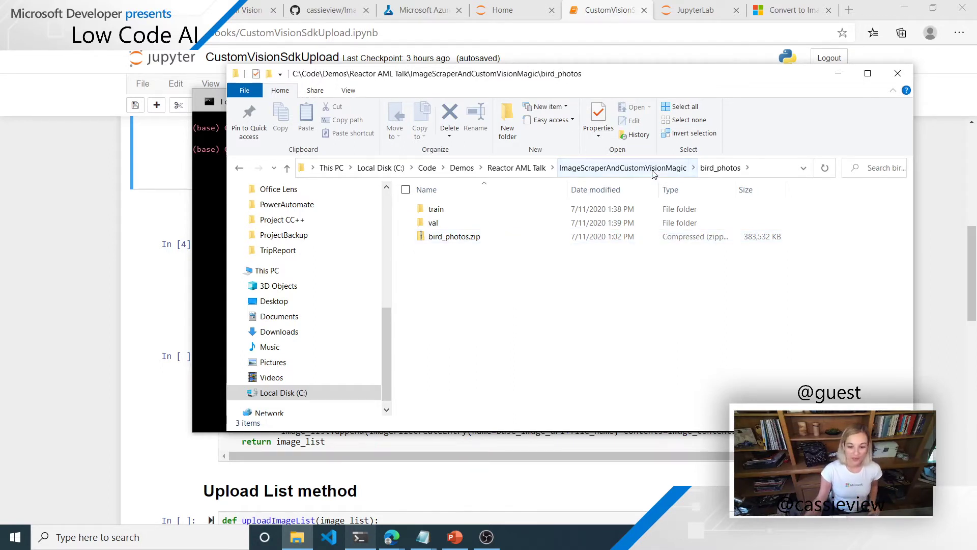
double_click(434, 209)
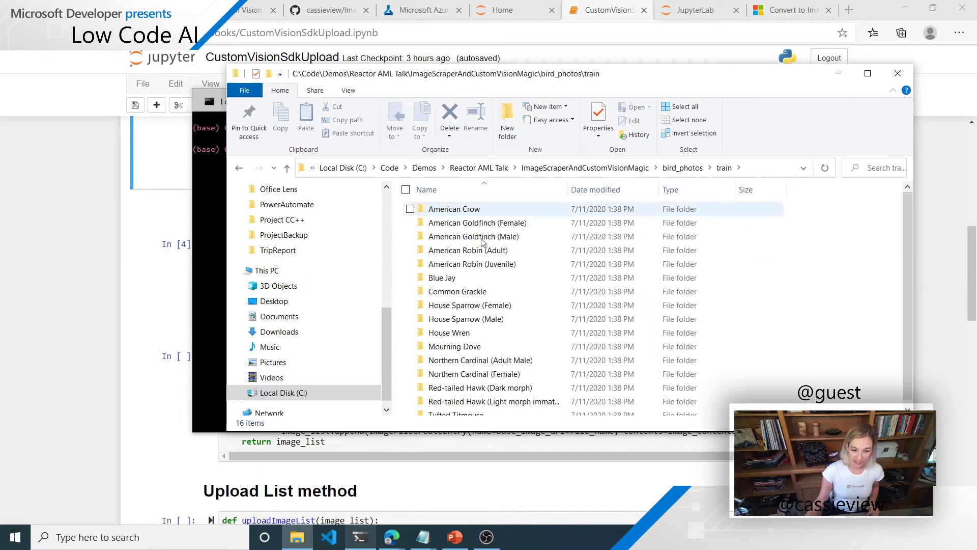
double_click(495, 207)
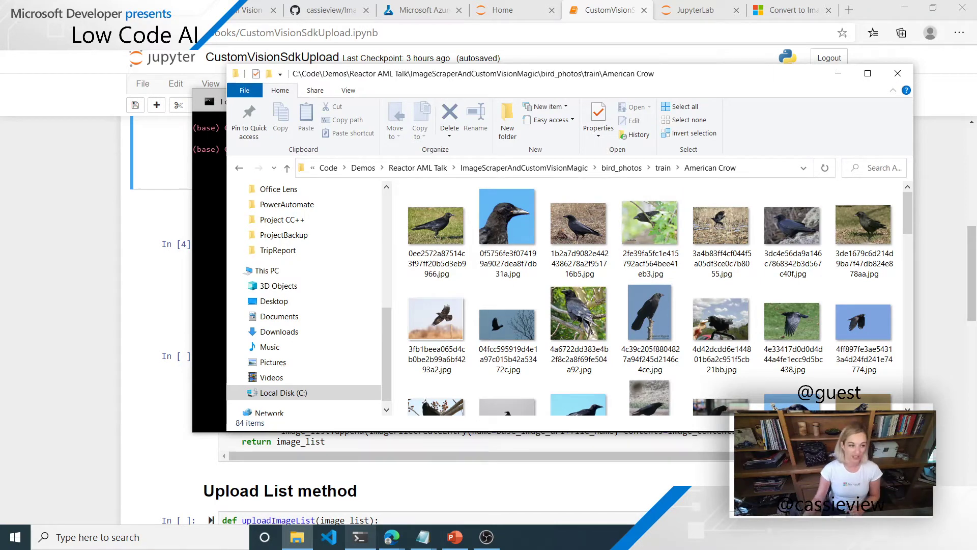
Step: Minimize the photo folder window, close the extra Anaconda terminal session, and return to the notebook
left_click(839, 73)
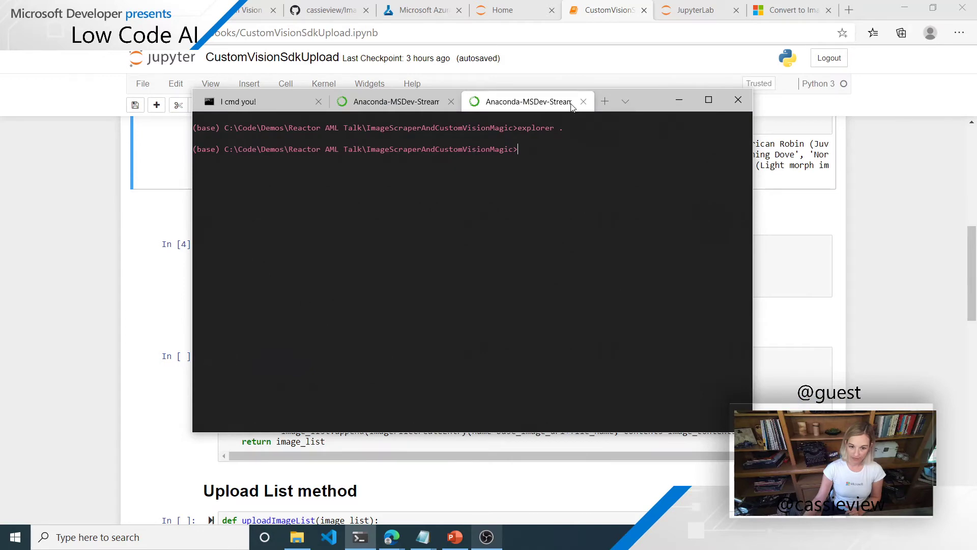
left_click(583, 101)
left_click(677, 99)
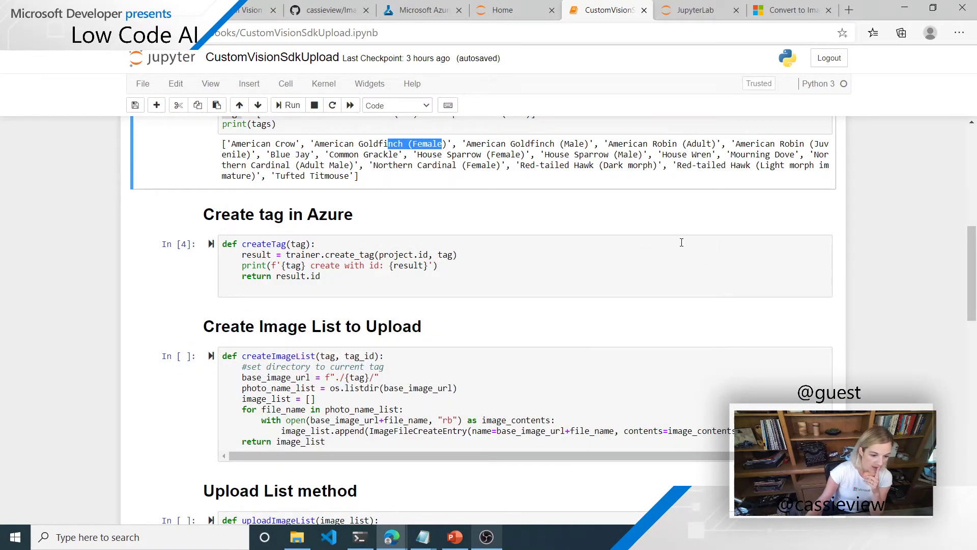
Step: Run the createImageList function cell and highlight the tag variable in its base_image_url path
scroll(531, 296, "down", 1)
scroll(531, 296, "down", 1)
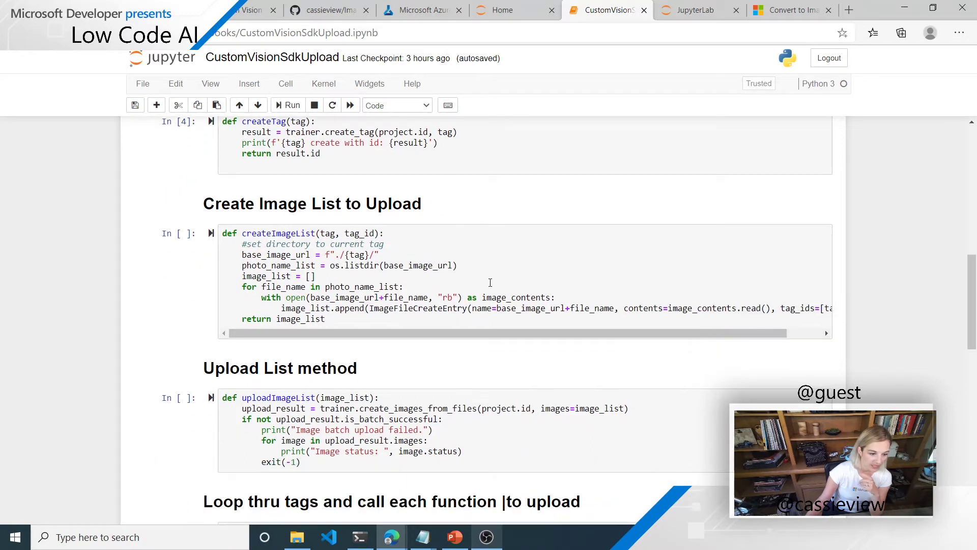
left_click(656, 288)
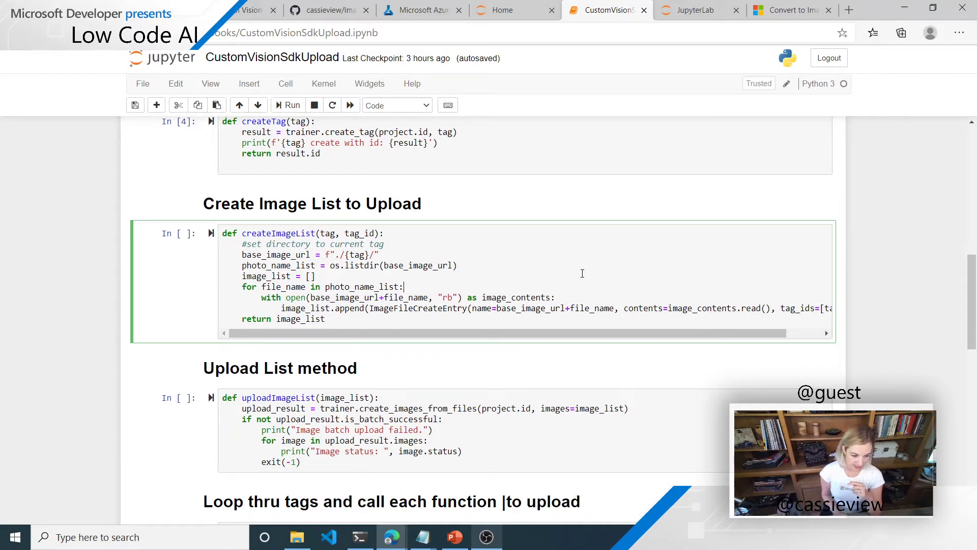
key("shift+Return")
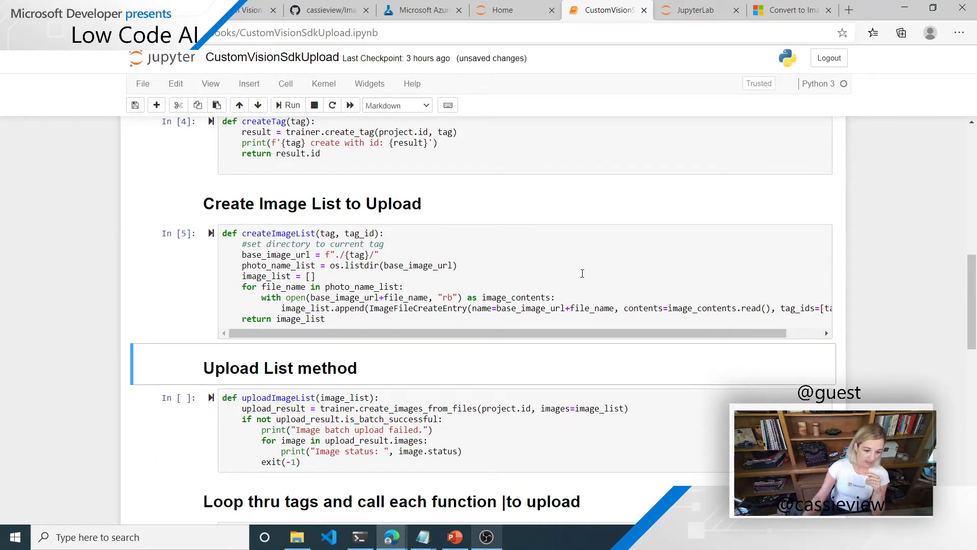
scroll(515, 267, "down", 1)
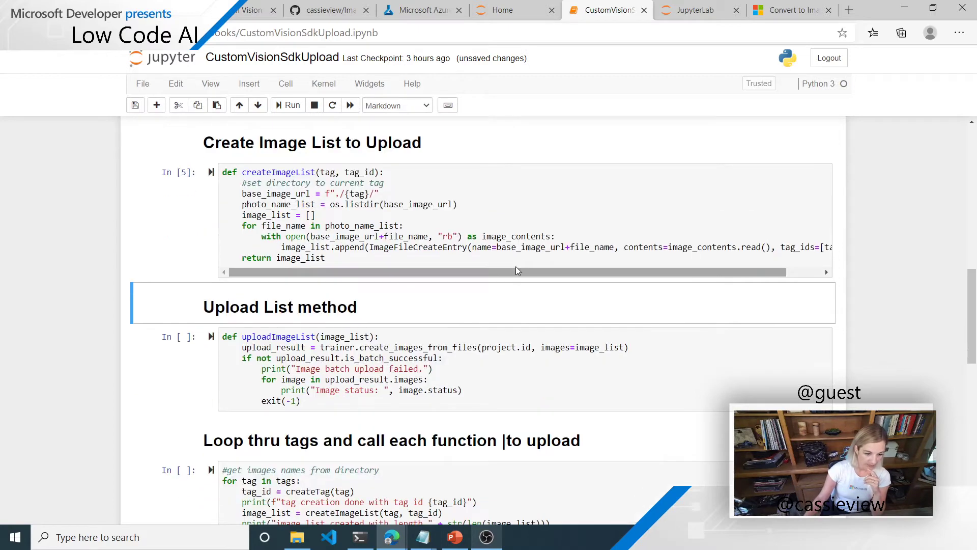
double_click(356, 194)
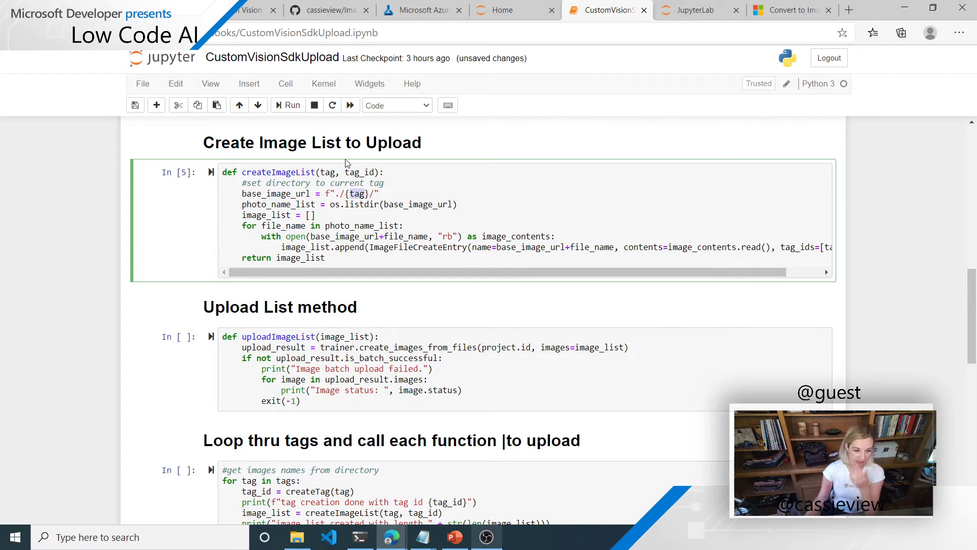
Step: Run the uploadImageList function cell, and examine the tag_ids argument at the end of the image_list.append line in createImageList
scroll(364, 161, "down", 1)
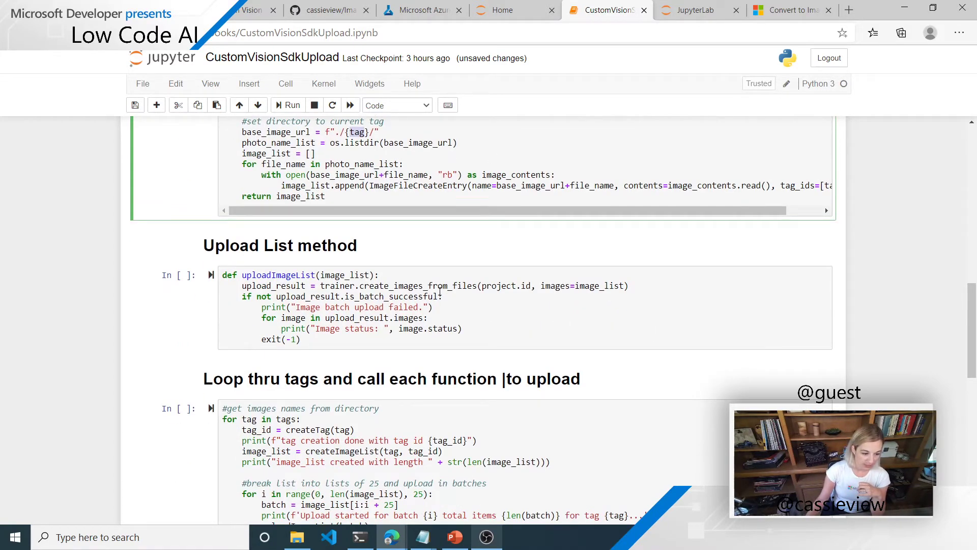
left_click(583, 325)
key("shift+Return")
scroll(595, 301, "down", 1)
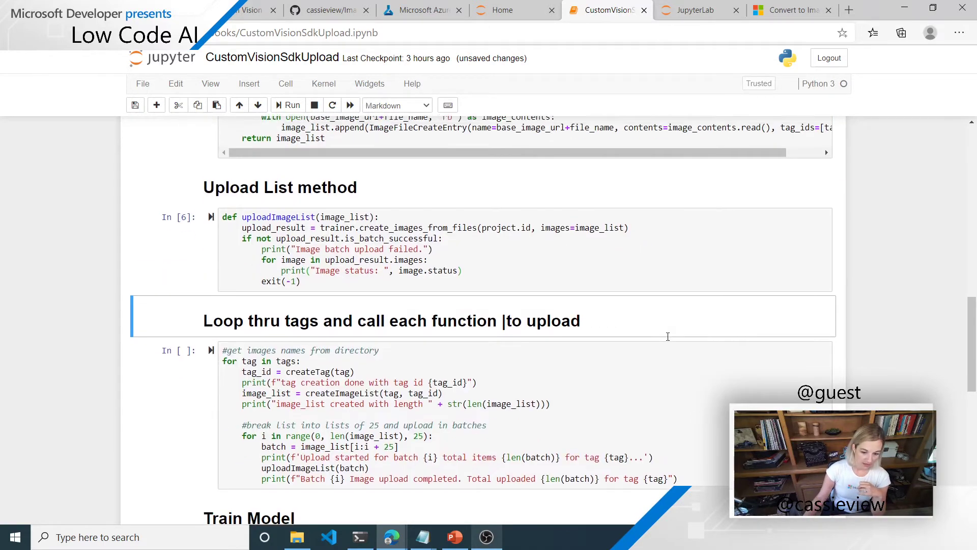
scroll(641, 244, "up", 1)
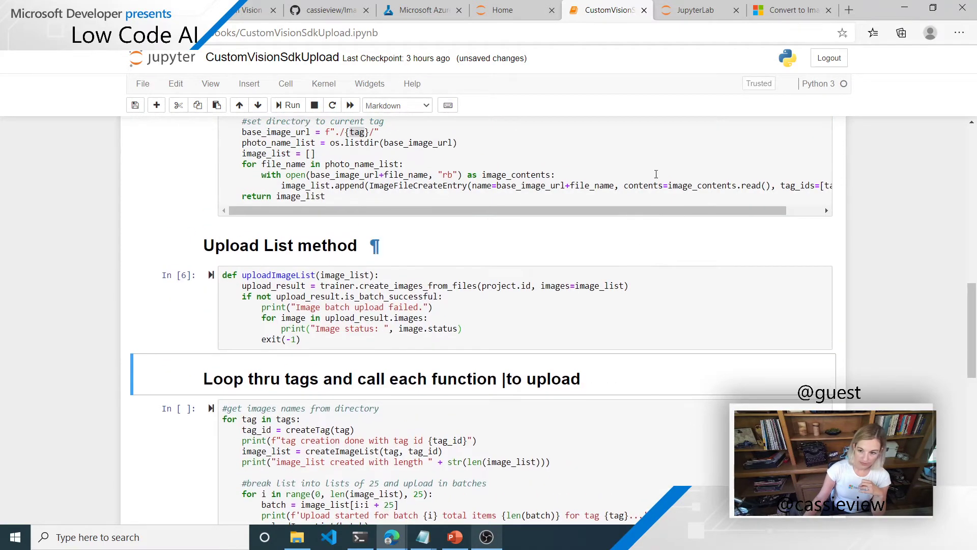
left_click_drag(329, 212, 364, 212)
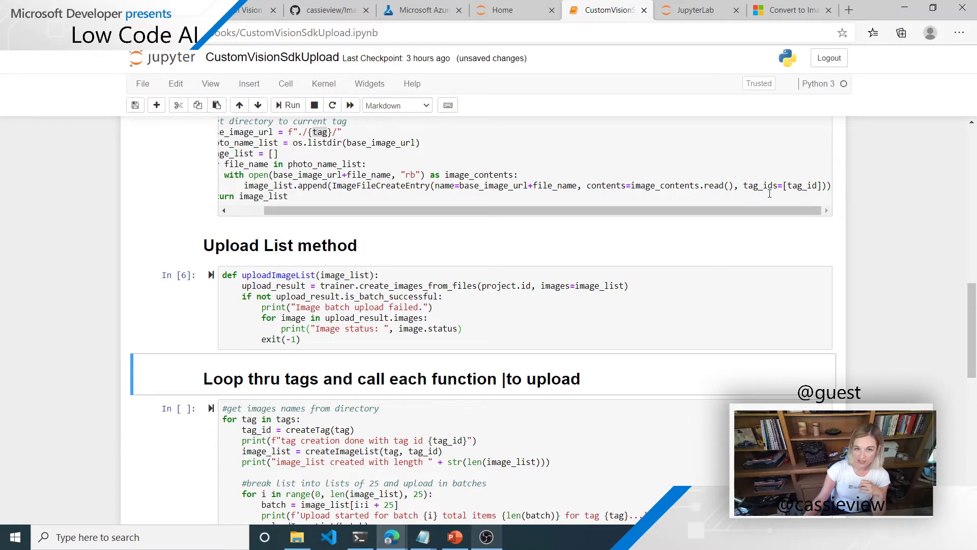
left_click_drag(748, 212, 714, 212)
scroll(798, 309, "up", 1)
Step: Run the loop cell that creates each bird tag in Azure and uploads its images in batches of 25
scroll(713, 313, "down", 4)
scroll(646, 317, "down", 2)
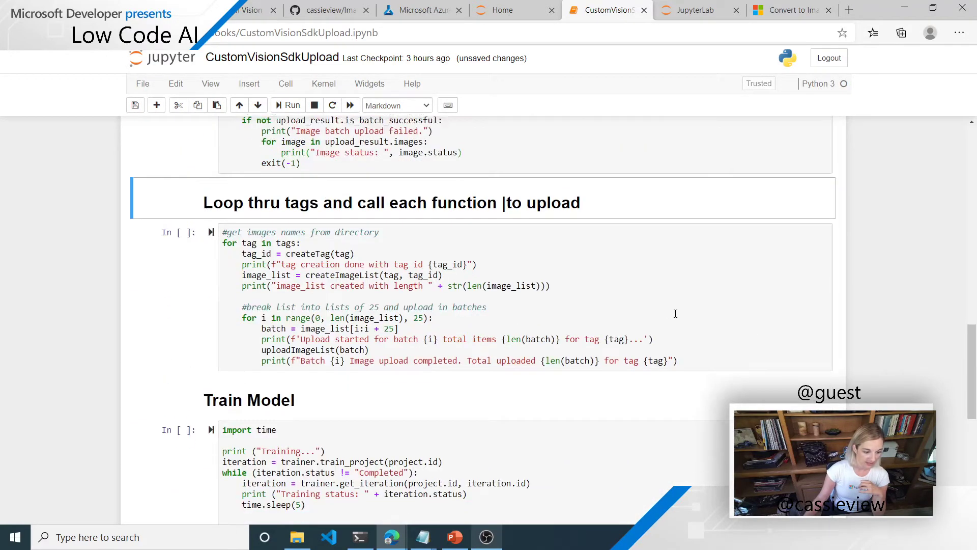
left_click(688, 311)
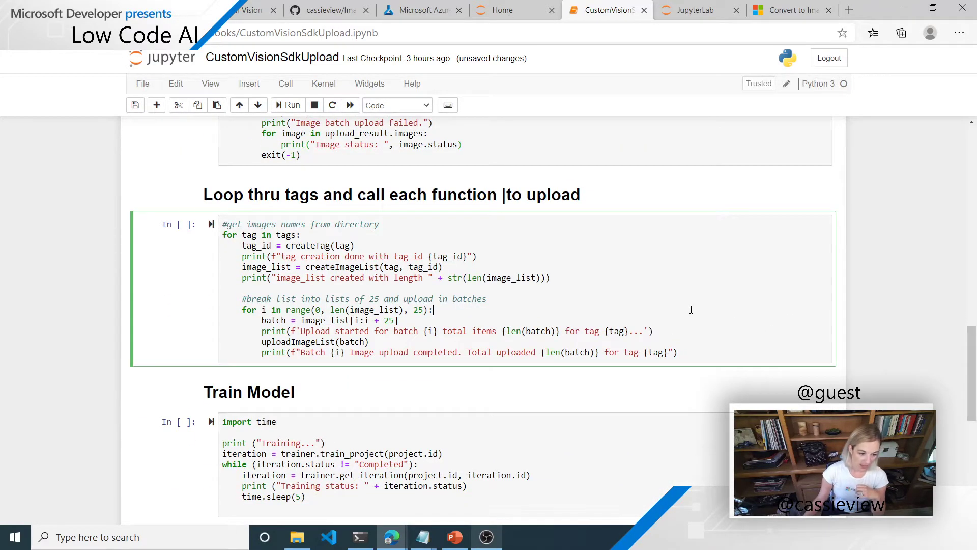
key("shift+Return")
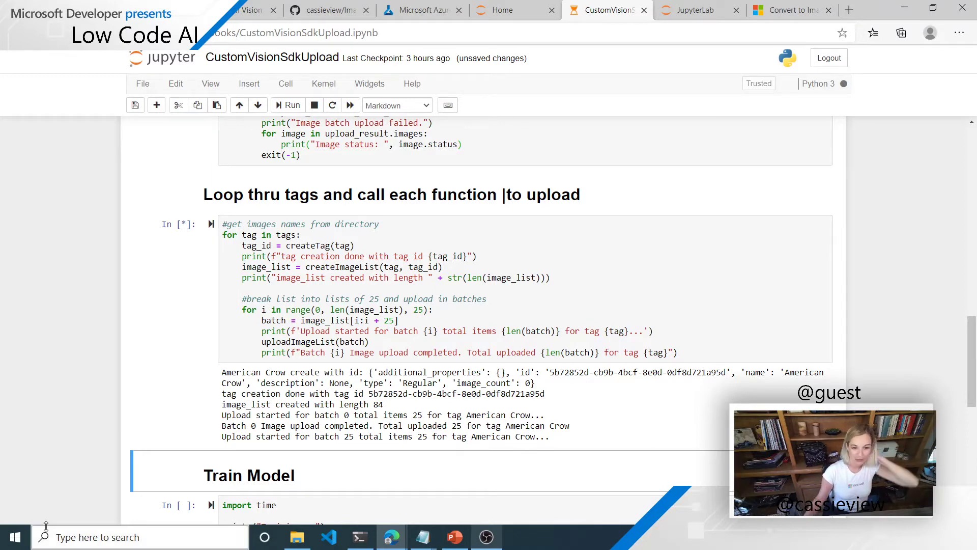
Step: Search Google for "google magenta" in a new browser tab while the upload cell runs
left_click(848, 10)
type("google magenta")
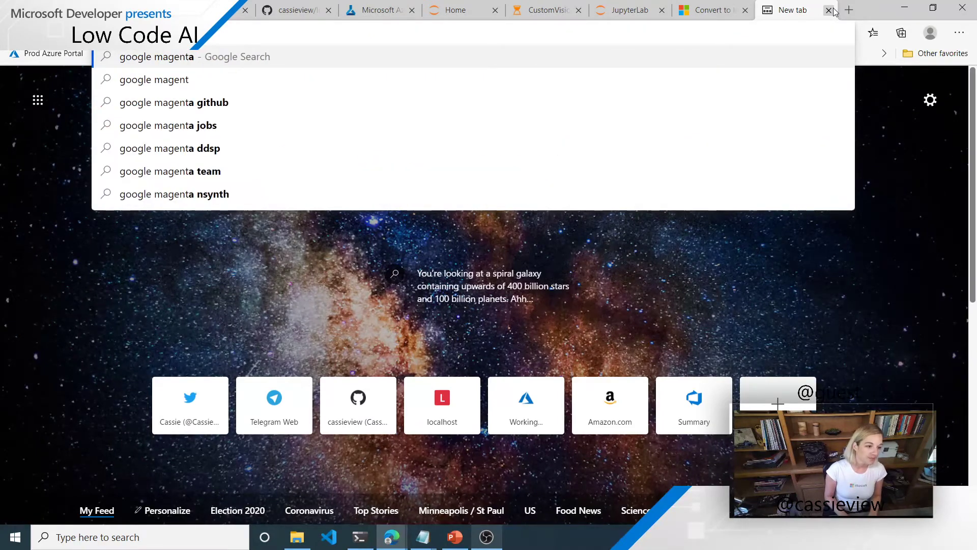
key("Return")
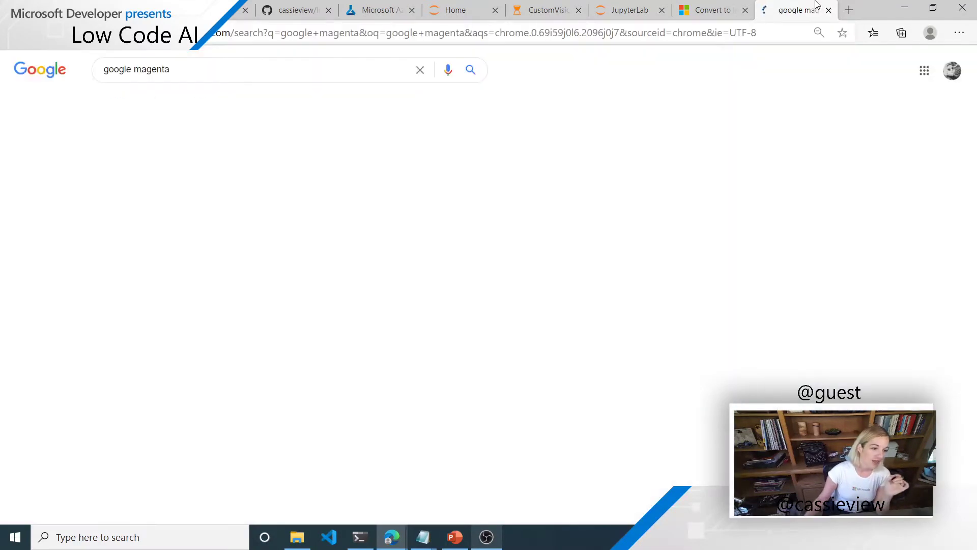
Step: Open the Magenta website from the search results, look through its overview and featured projects, and close the site
left_click(122, 168)
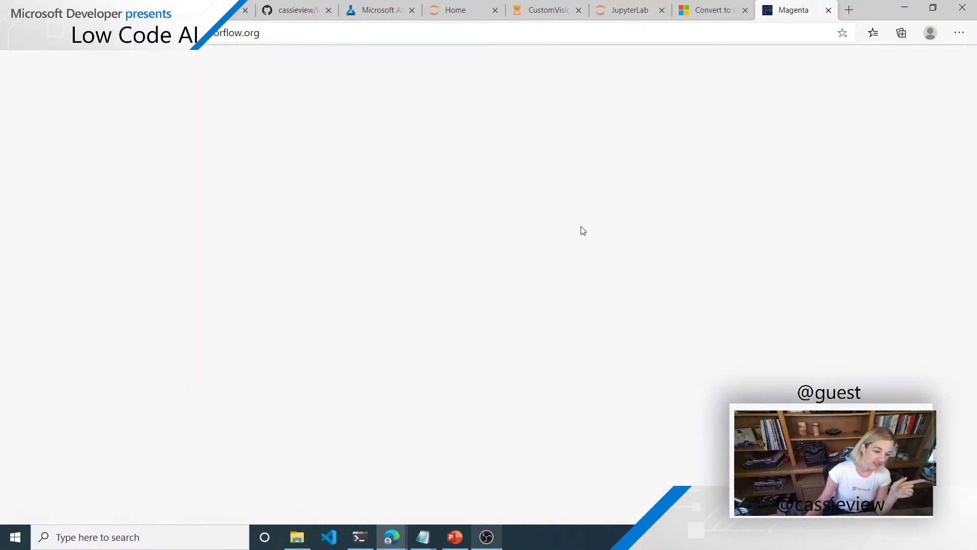
scroll(580, 231, "down", 3)
scroll(583, 245, "down", 5)
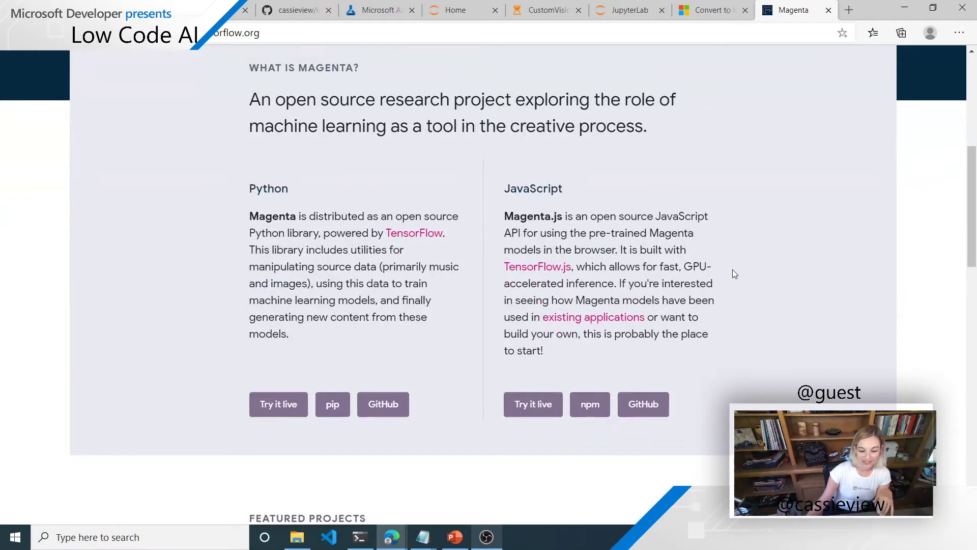
scroll(733, 271, "down", 9)
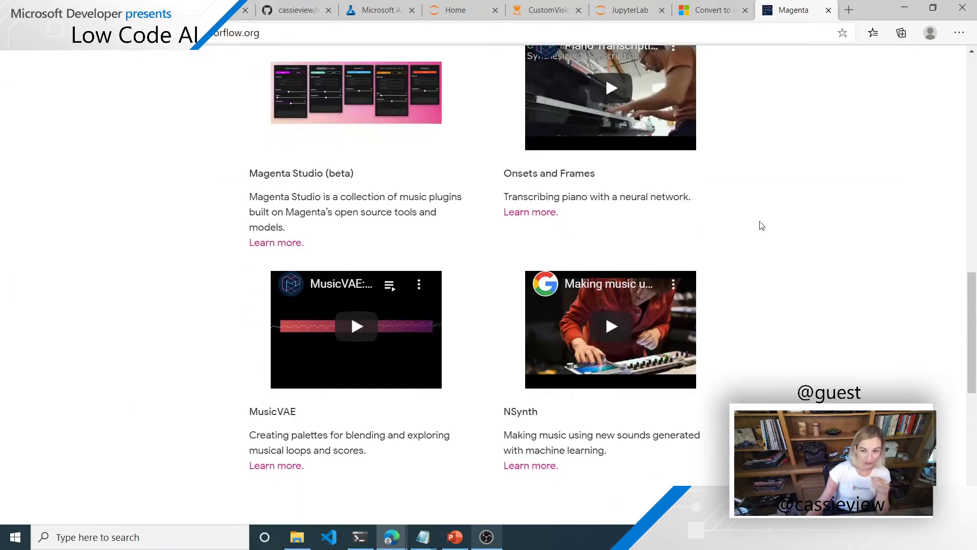
left_click(832, 16)
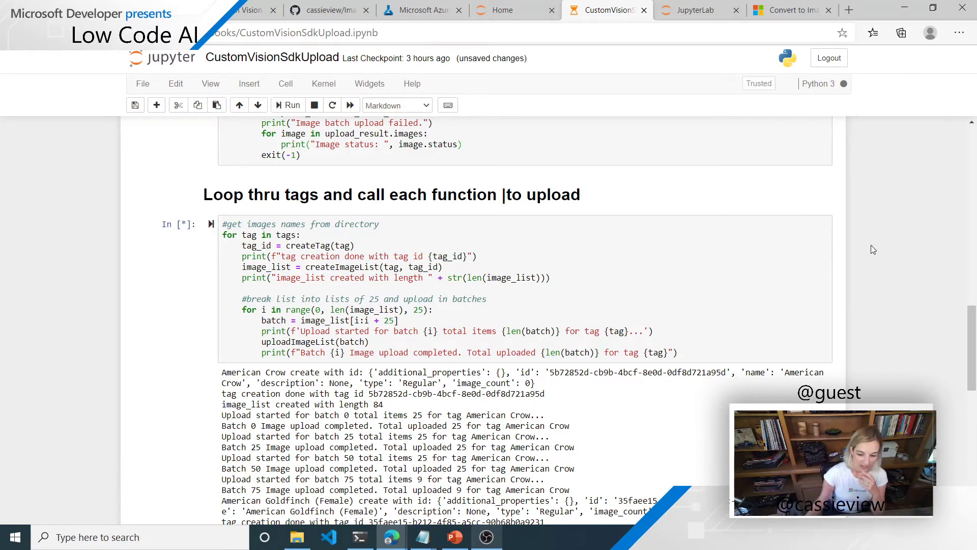
Step: Check the batch upload output under the tag loop cell in the CustomVisionSdkUpload notebook
scroll(879, 242, "down", 2)
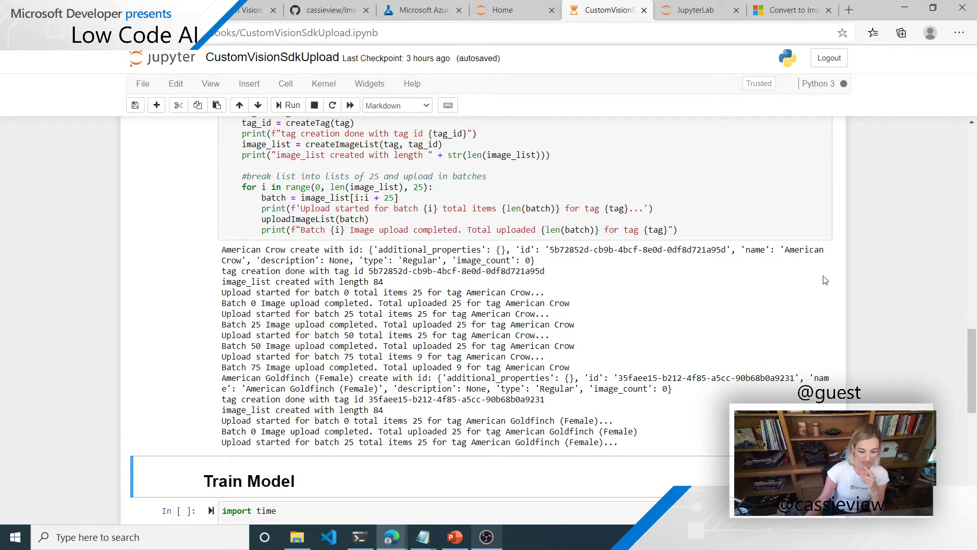
scroll(670, 222, "up", 1)
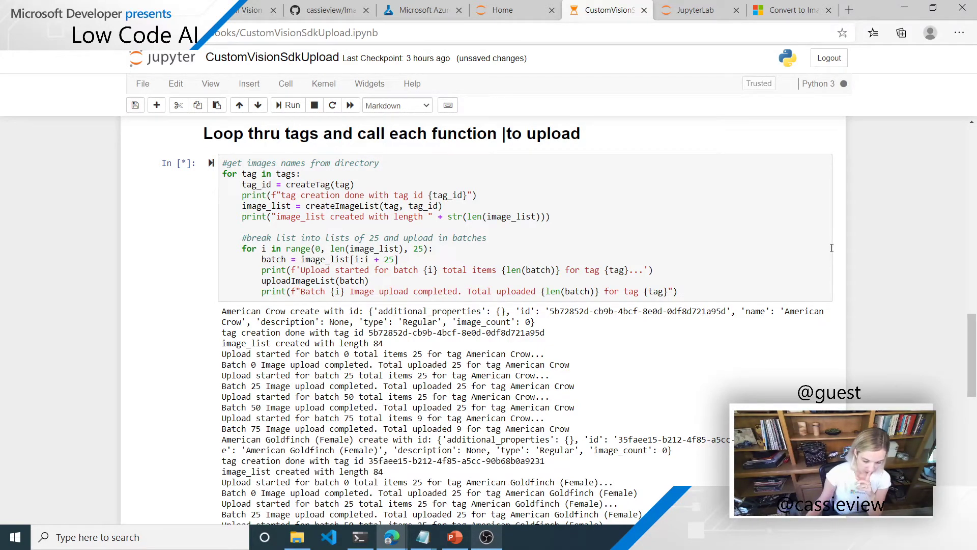
scroll(828, 253, "down", 1)
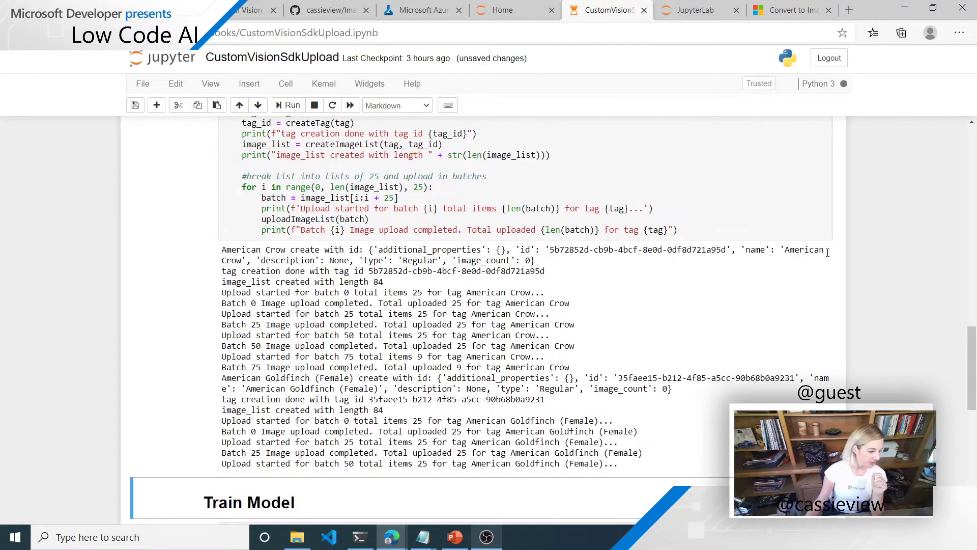
scroll(828, 253, "down", 2)
scroll(827, 253, "up", 2)
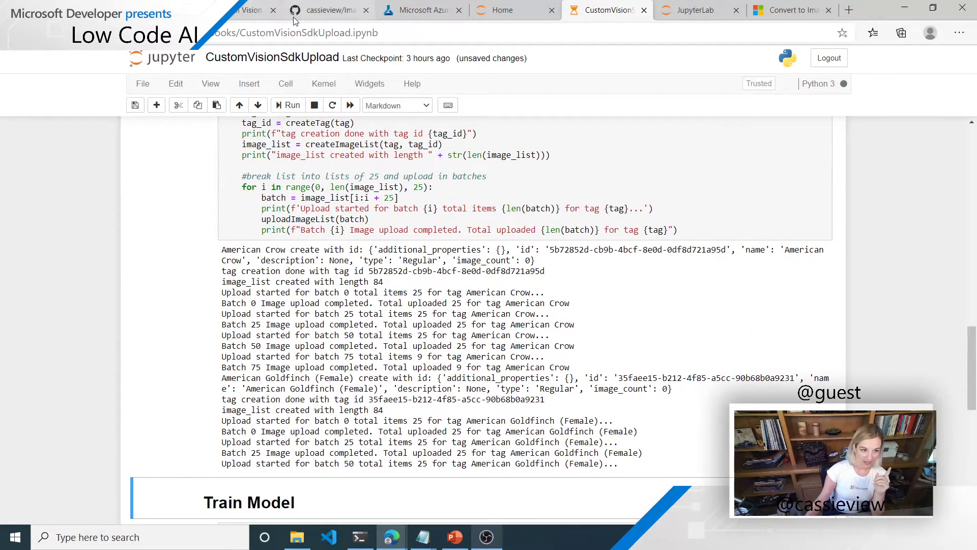
Step: Open the ImageScraperAndCustomVisionMagic repository on GitHub and read the readme's Bing Search resource and Node app instructions
left_click(328, 10)
scroll(563, 459, "up", 5)
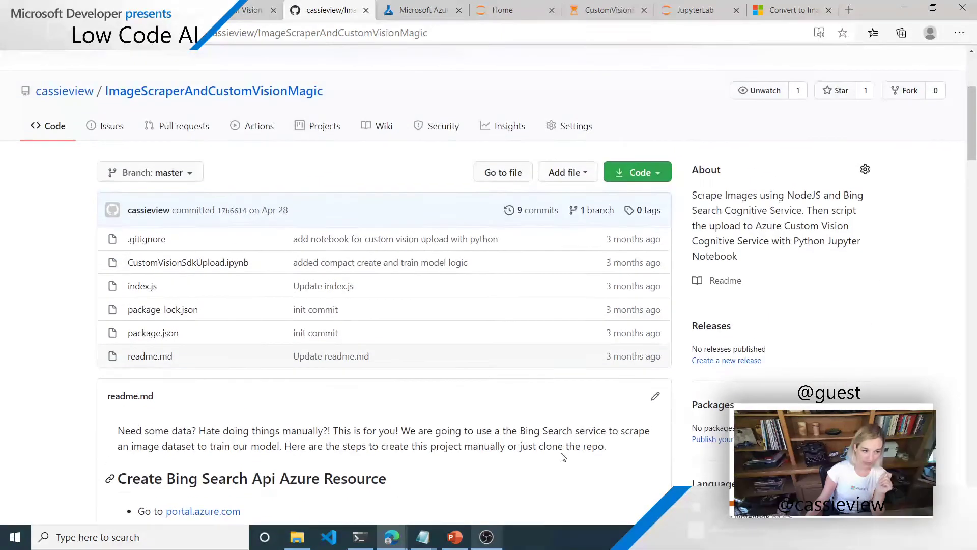
scroll(436, 377, "down", 4)
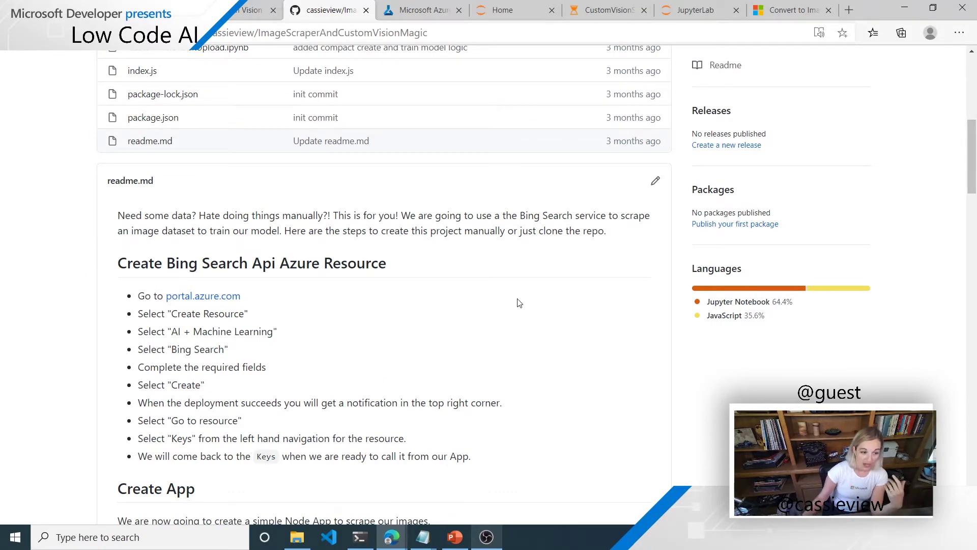
scroll(476, 260, "down", 8)
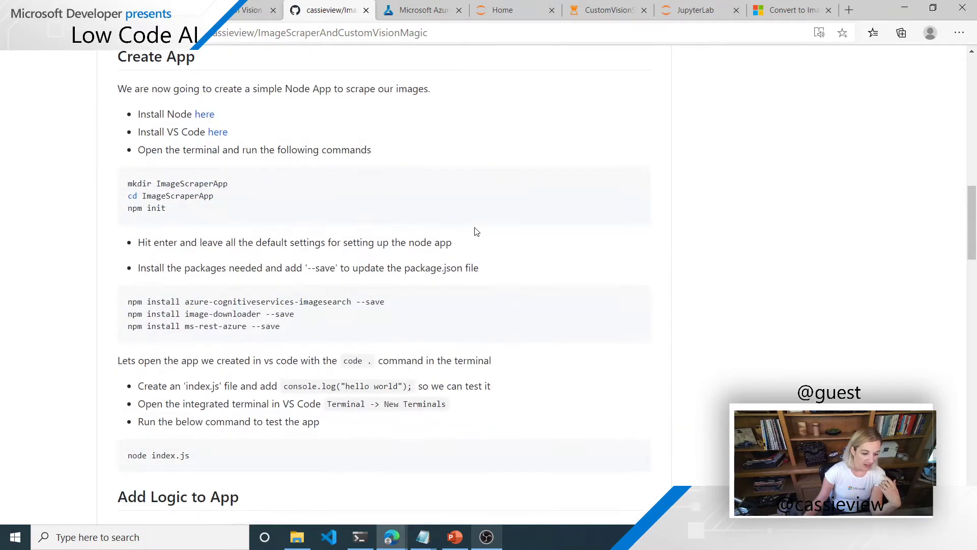
scroll(646, 209, "down", 15)
scroll(648, 204, "down", 2)
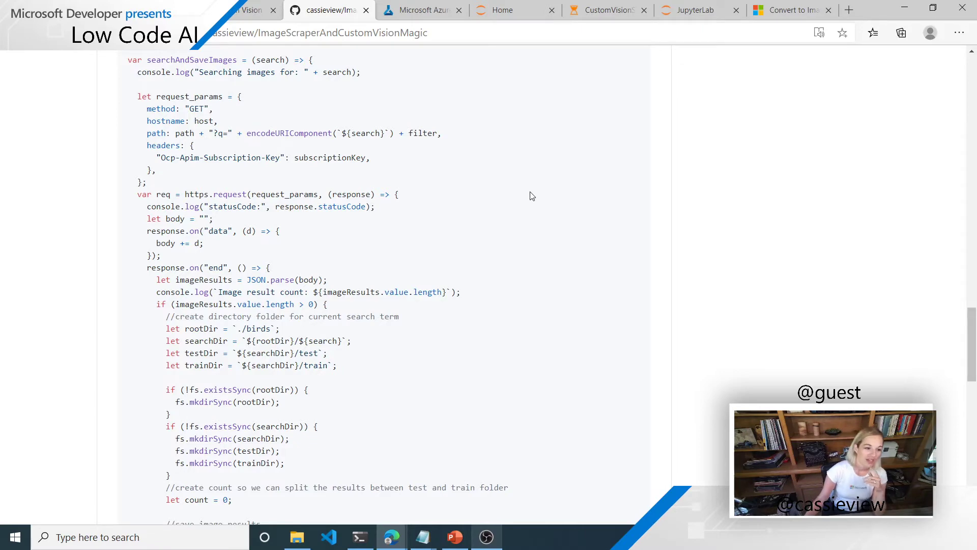
Step: Examine the searchAndSaveImages helper in the readme and highlight the destDir line that splits images between test and train folders
scroll(493, 273, "up", 3)
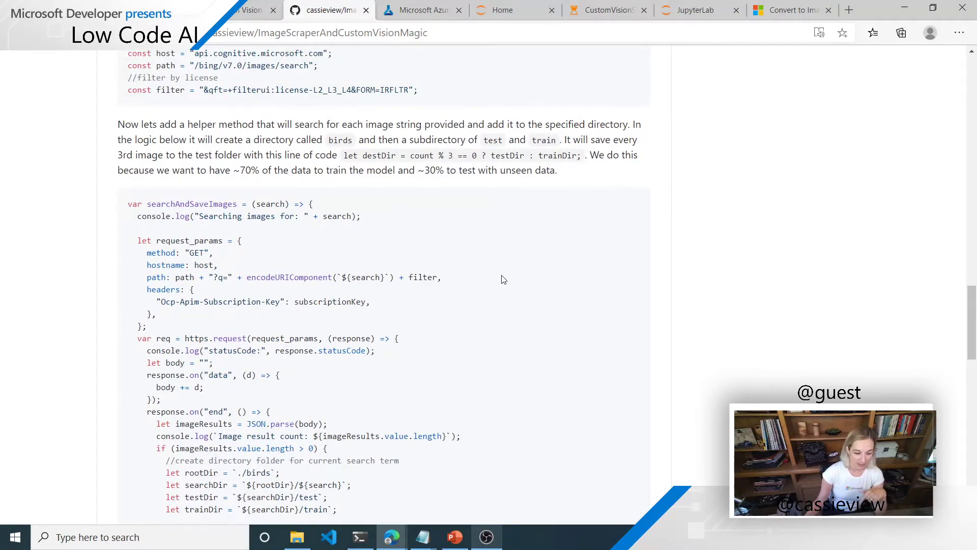
scroll(504, 279, "down", 3)
scroll(504, 280, "down", 2)
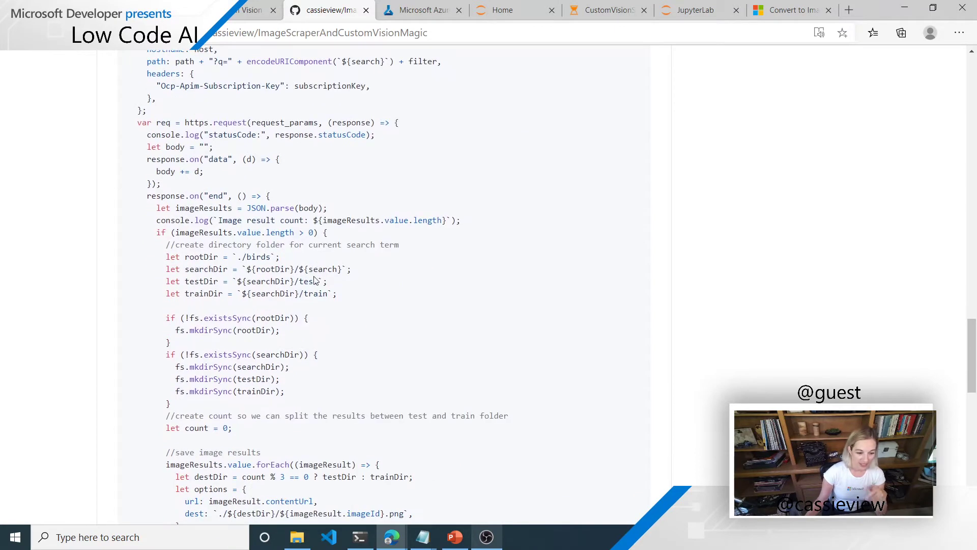
scroll(389, 278, "down", 2)
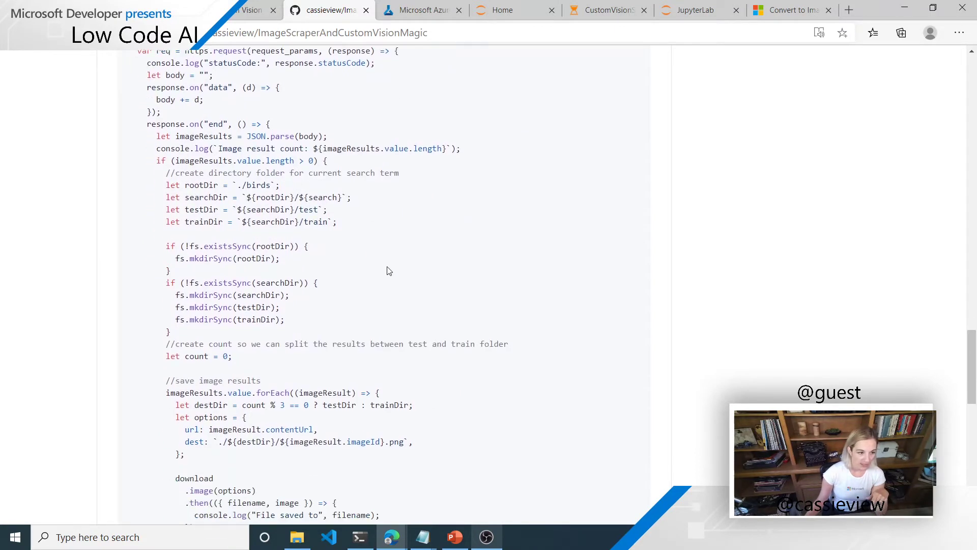
scroll(379, 257, "down", 5)
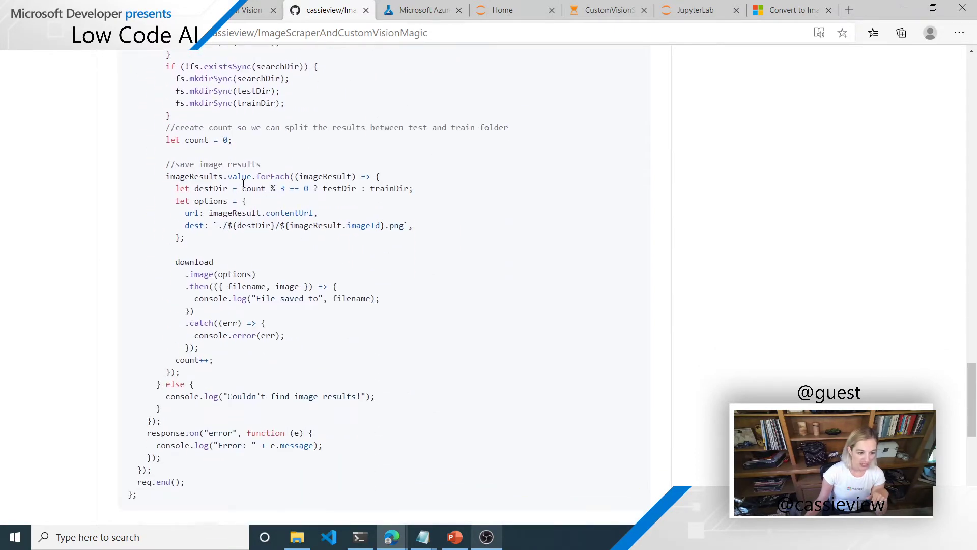
left_click_drag(427, 190, 256, 176)
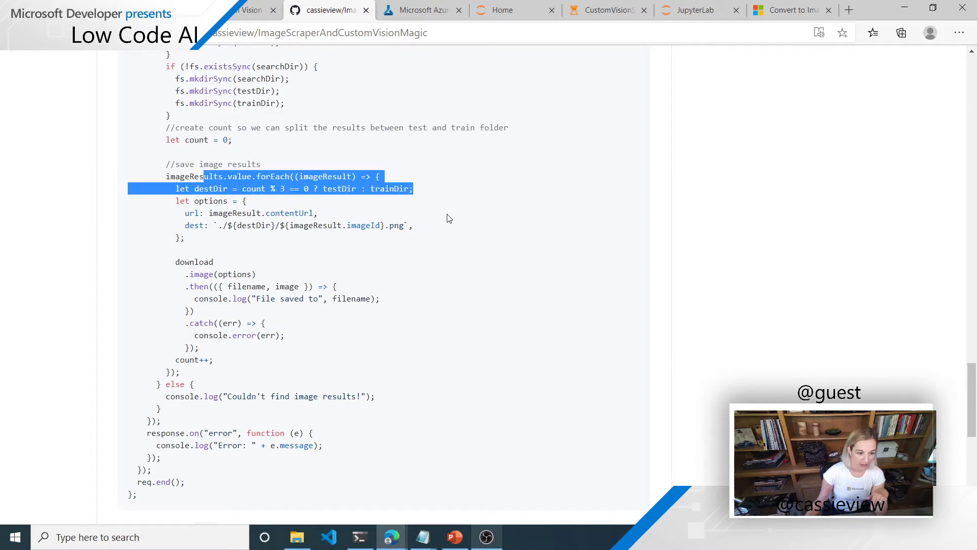
left_click(454, 219)
scroll(454, 219, "down", 1)
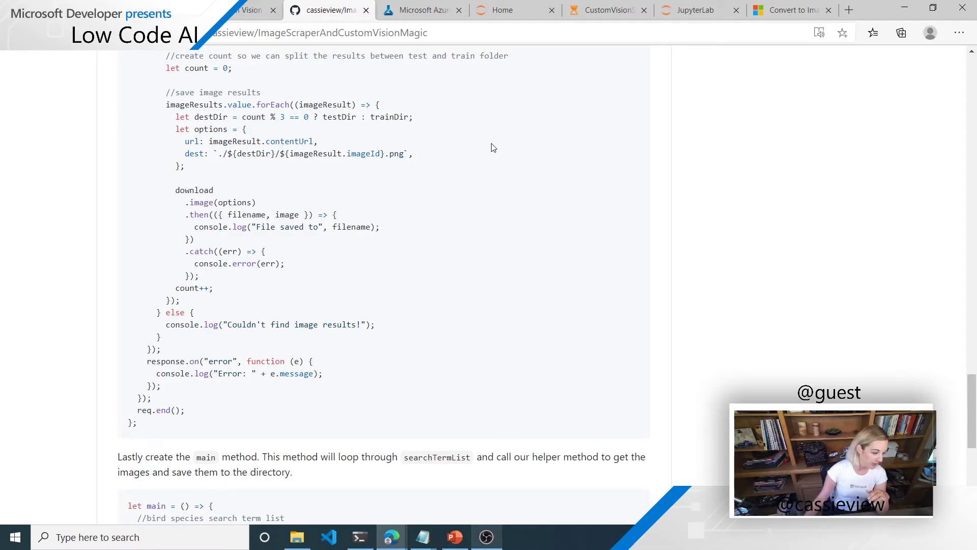
Step: Examine the readme's main method and its searchTermList loop, plus the section on running the app
scroll(544, 247, "down", 4)
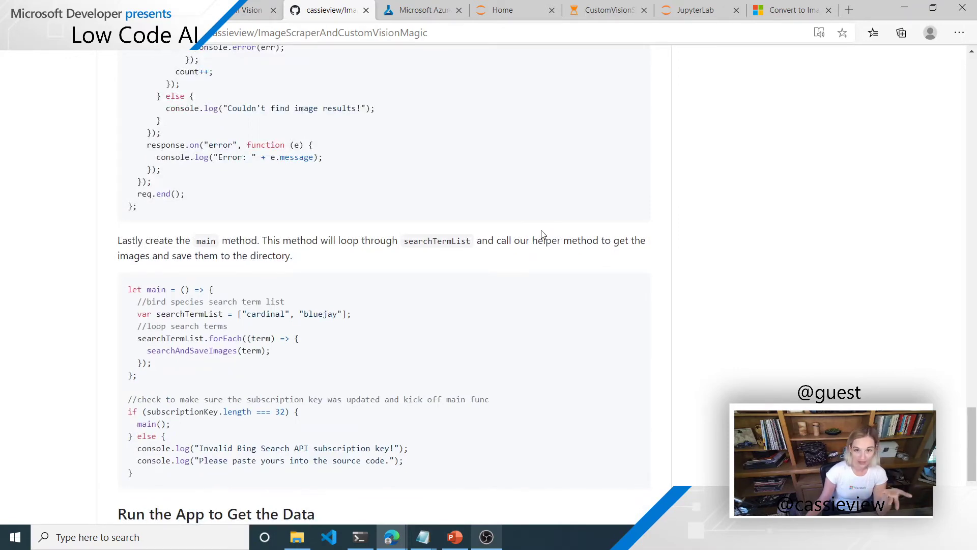
scroll(542, 233, "down", 4)
scroll(535, 230, "up", 2)
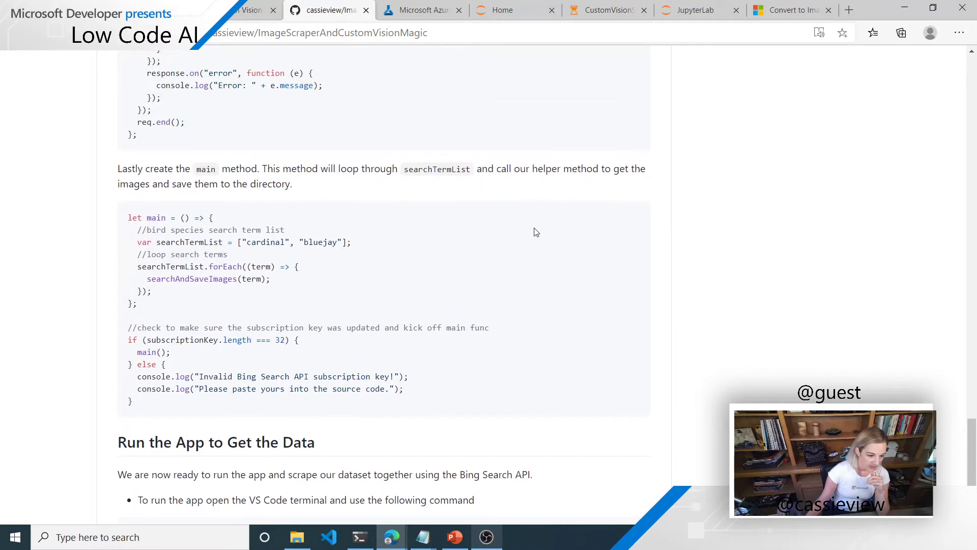
Step: Return to the readme's Bing Search constants and highlight the license filter string in the filter line
scroll(536, 226, "up", 10)
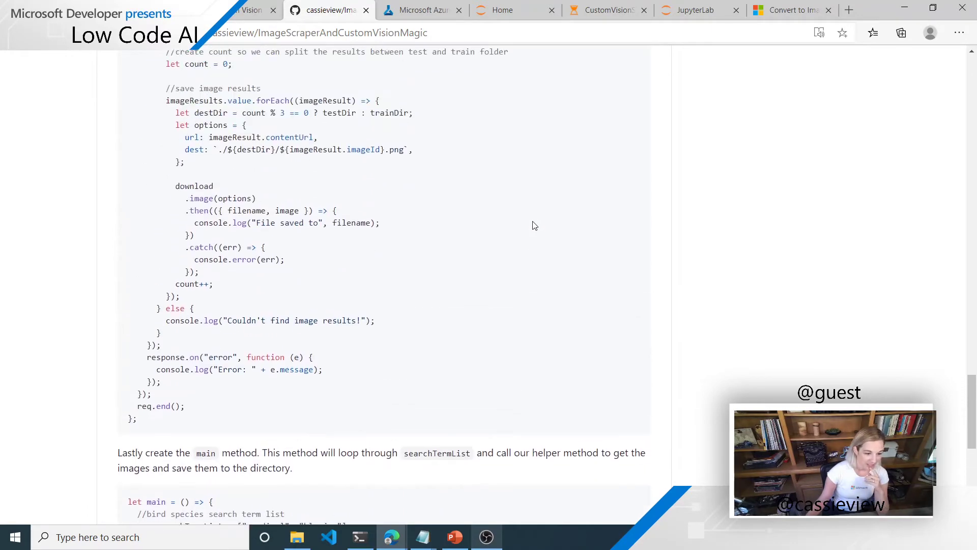
scroll(534, 225, "up", 2)
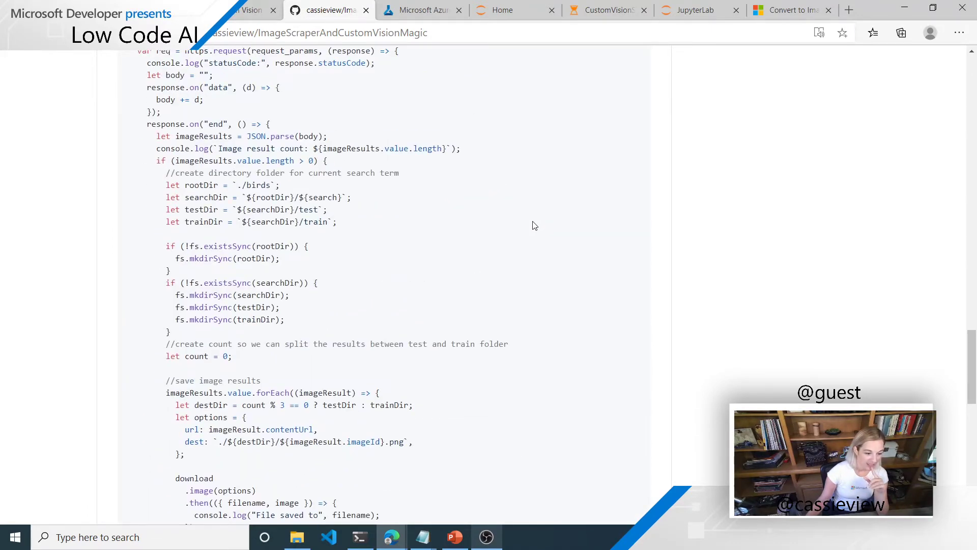
scroll(534, 226, "up", 2)
scroll(535, 225, "up", 8)
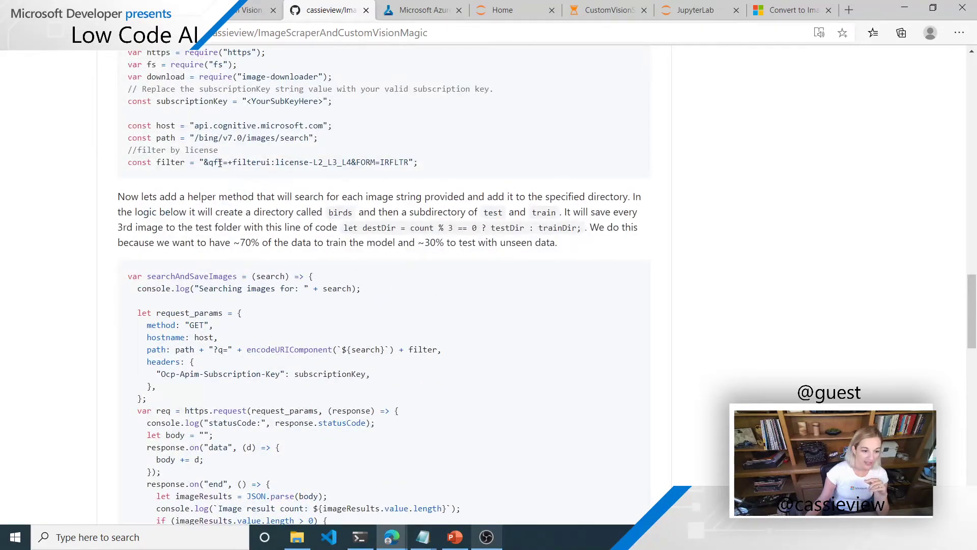
left_click_drag(217, 162, 425, 162)
left_click(395, 280)
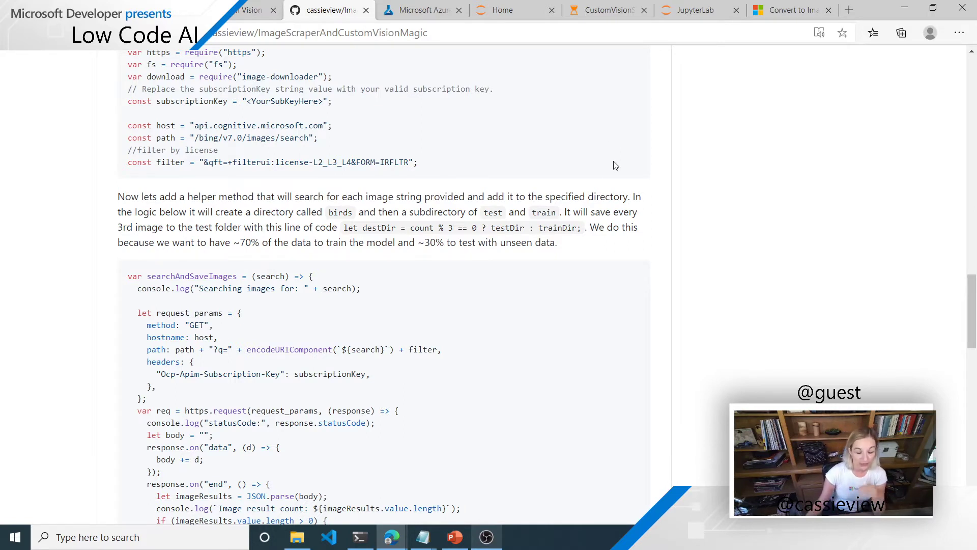
scroll(615, 165, "down", 2)
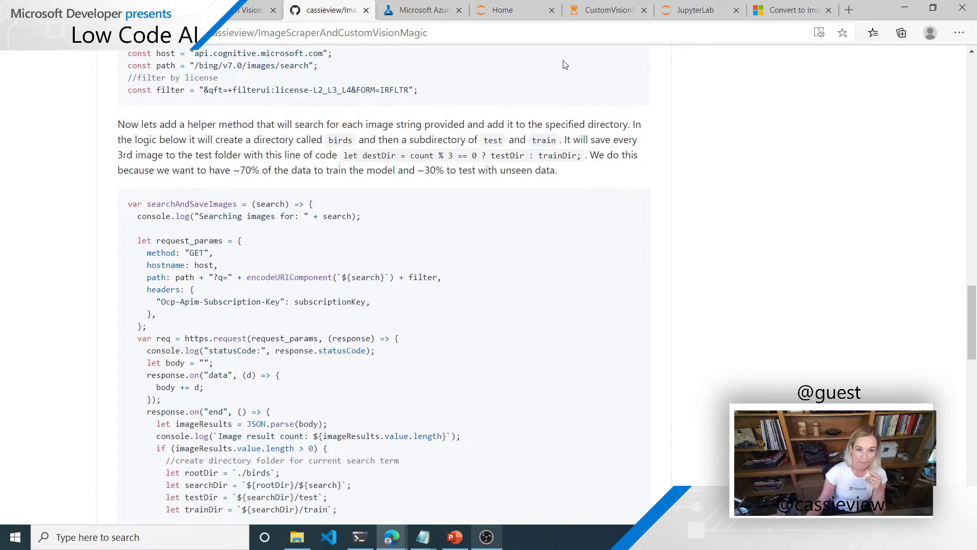
Step: Return to the CustomVisionSdkUpload notebook and check the newest upload output above the Train Model section
left_click(605, 16)
scroll(797, 262, "up", 3)
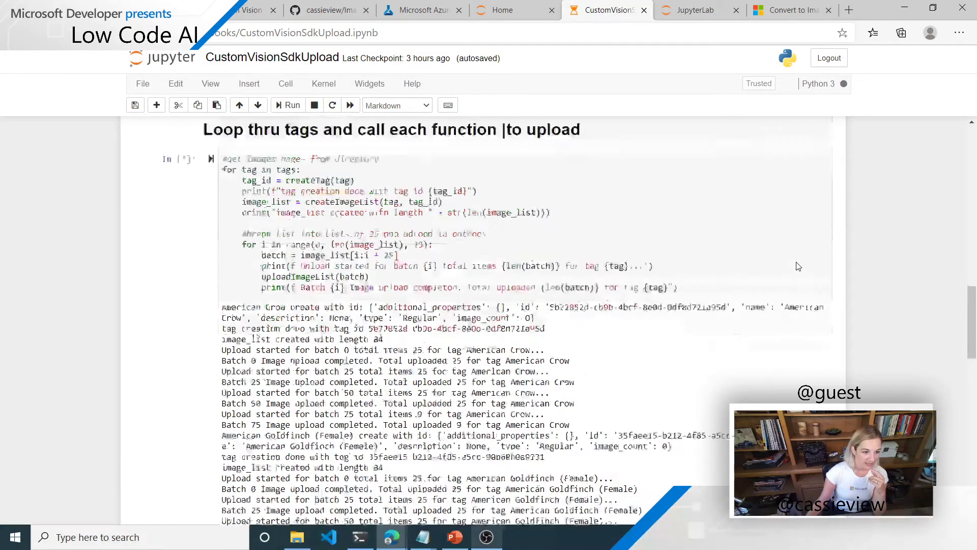
scroll(797, 262, "down", 12)
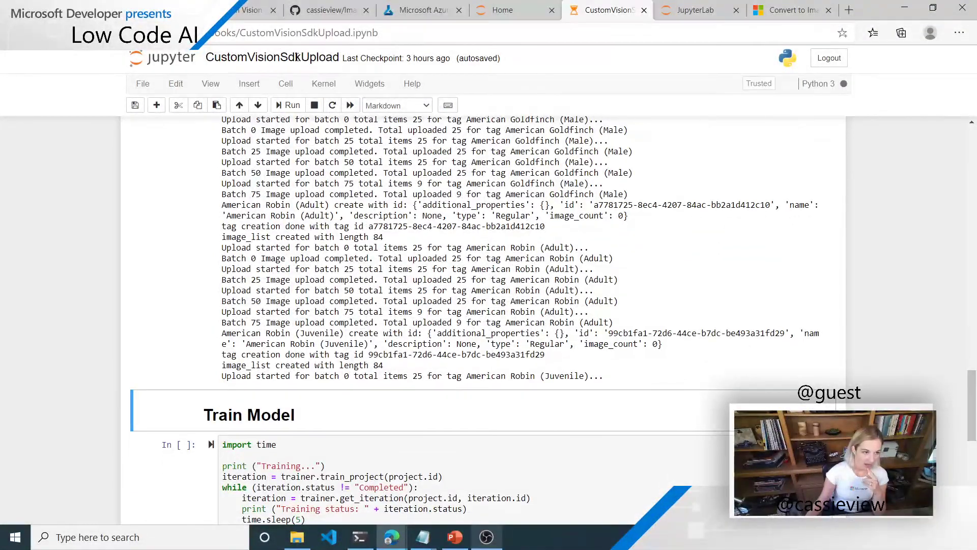
Step: Open the Bird Classification Compact project in Custom Vision and view its training images and manual image picker, closing the picker without uploading
left_click(248, 10)
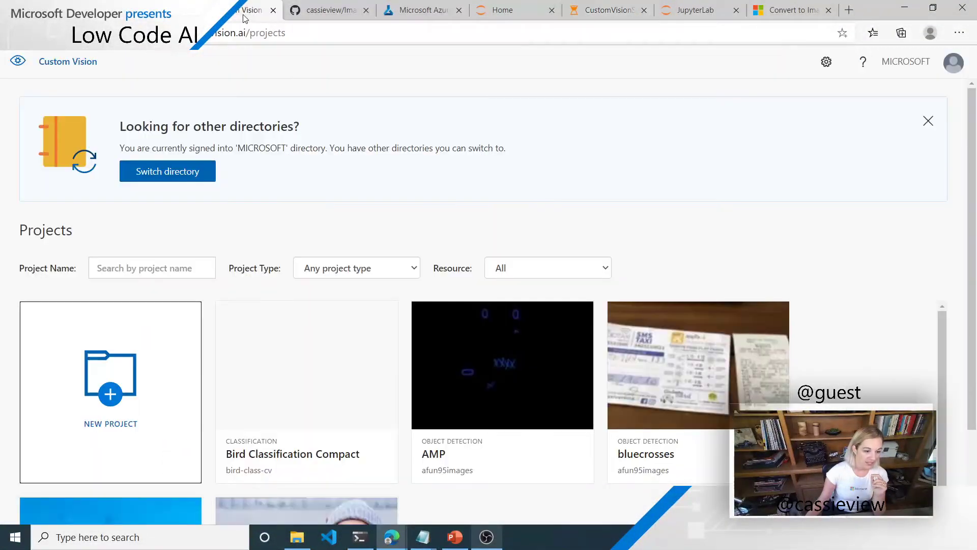
left_click(300, 393)
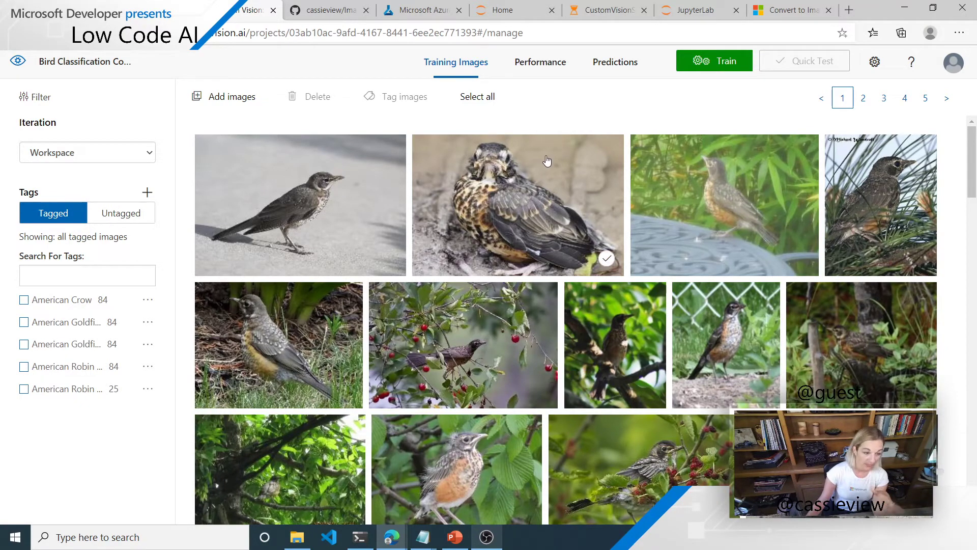
left_click(234, 101)
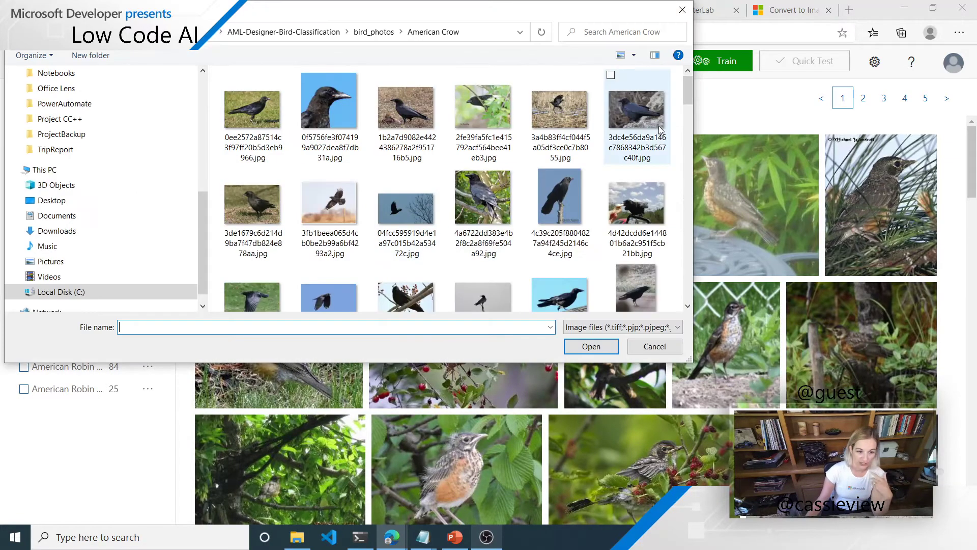
left_click(683, 9)
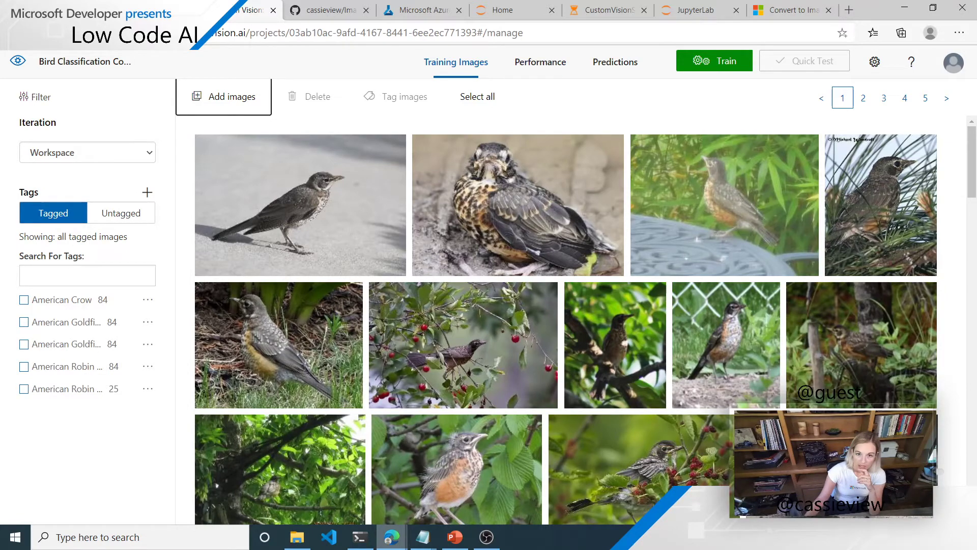
Step: Switch back to the notebook and review the upload output from the first bird tag down to the Train Model cells
left_click(616, 15)
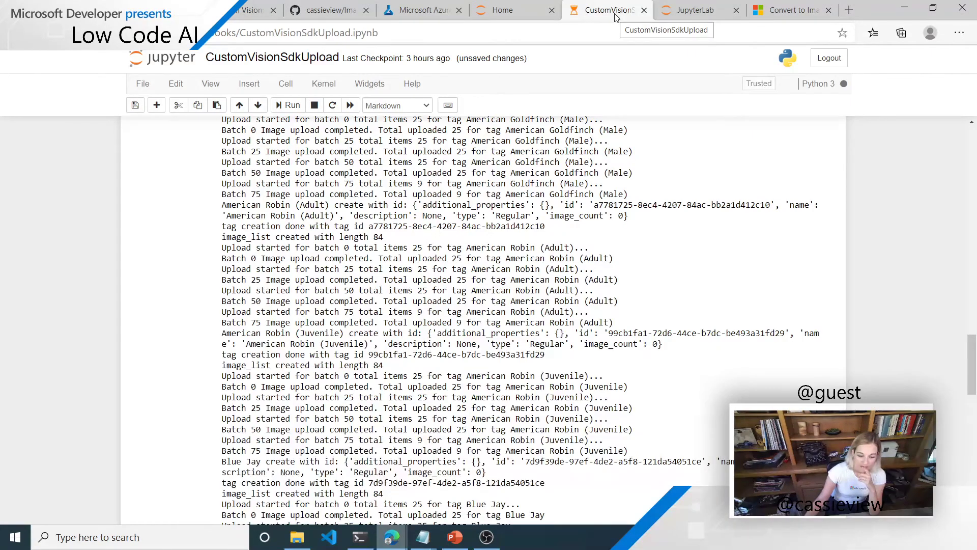
scroll(612, 279, "up", 10)
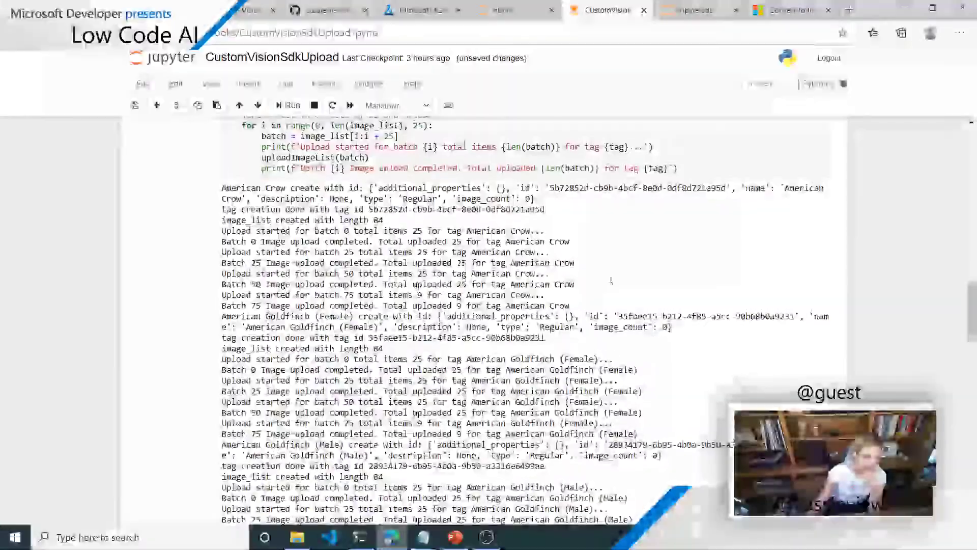
scroll(611, 280, "up", 3)
scroll(807, 344, "down", 7)
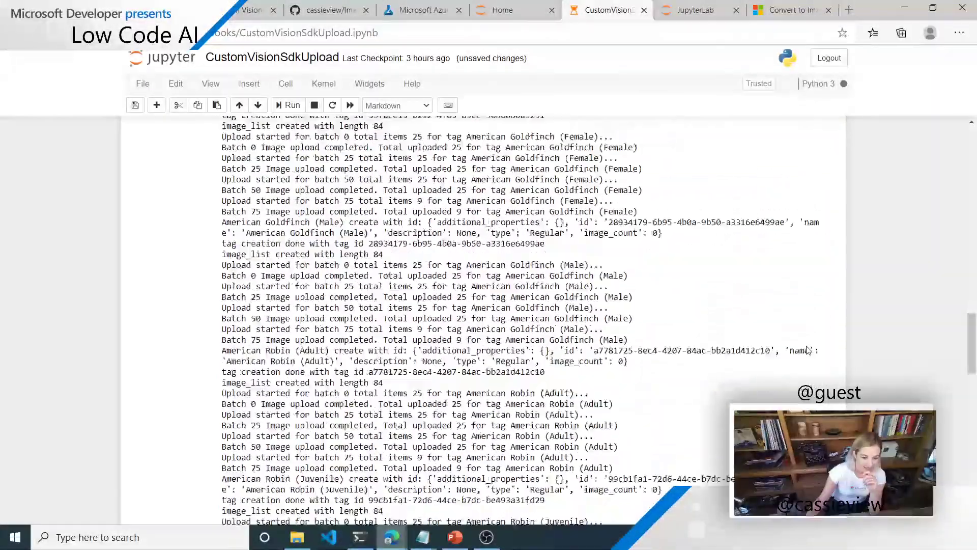
scroll(808, 350, "down", 15)
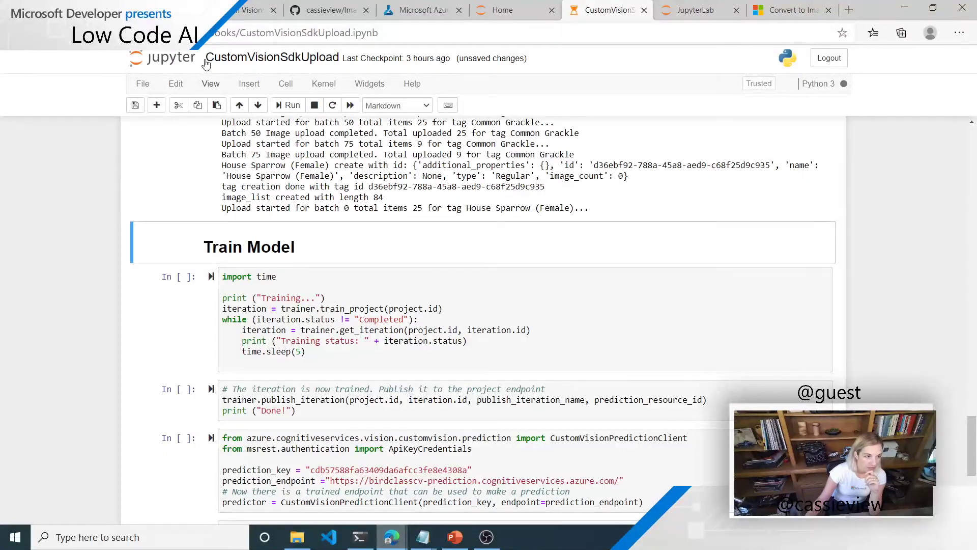
Step: Switch to the Bird Classification Compact project in Custom Vision and reload its training images page
left_click(251, 10)
left_click(75, 32)
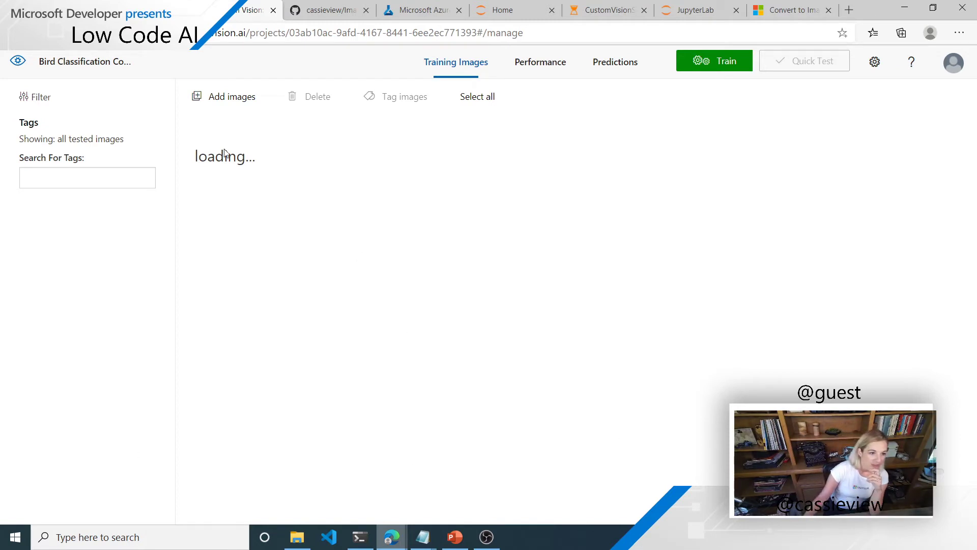
left_click(47, 32)
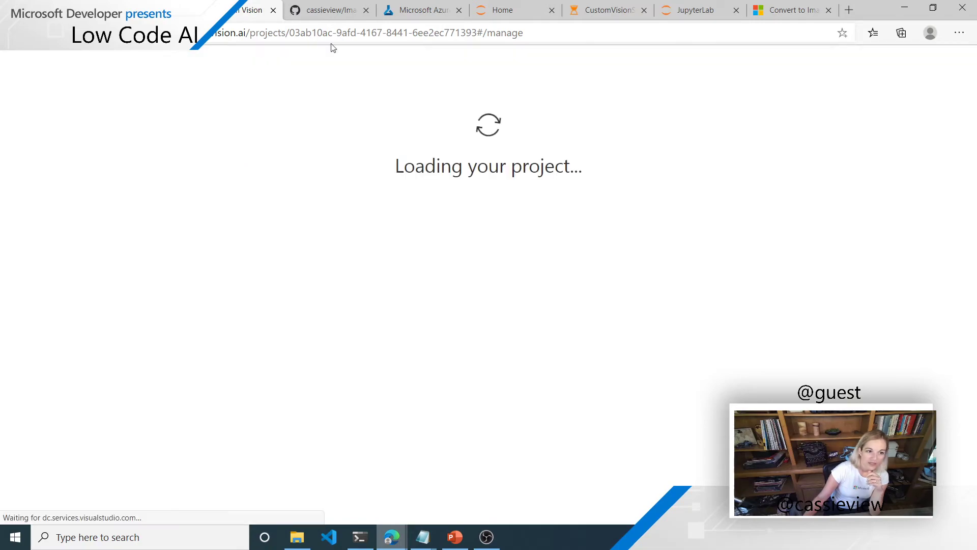
Step: Return to the CustomVisionSdkUpload notebook and review the upload loop's output from American Crow through the most recent bird tags
left_click(618, 16)
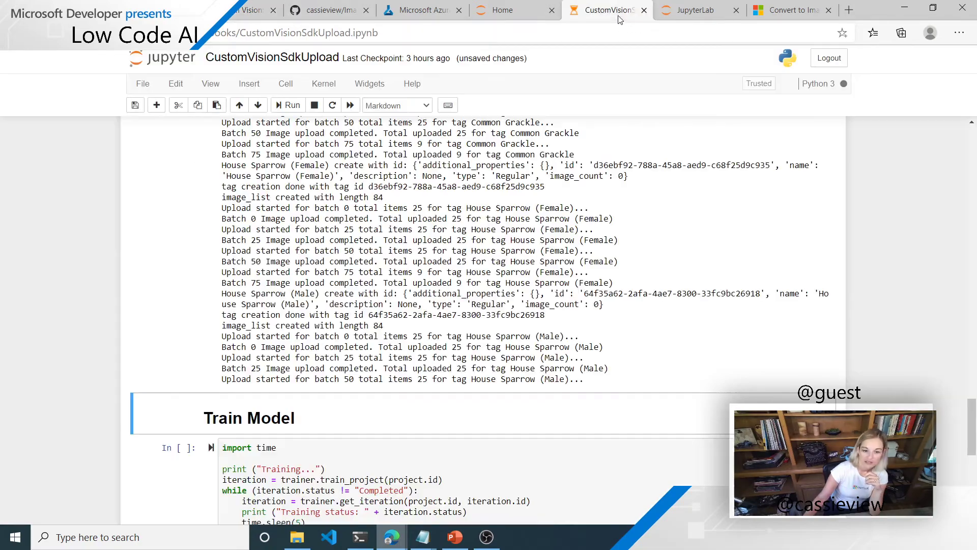
scroll(515, 320, "down", 5)
scroll(516, 317, "down", 1)
scroll(515, 317, "up", 10)
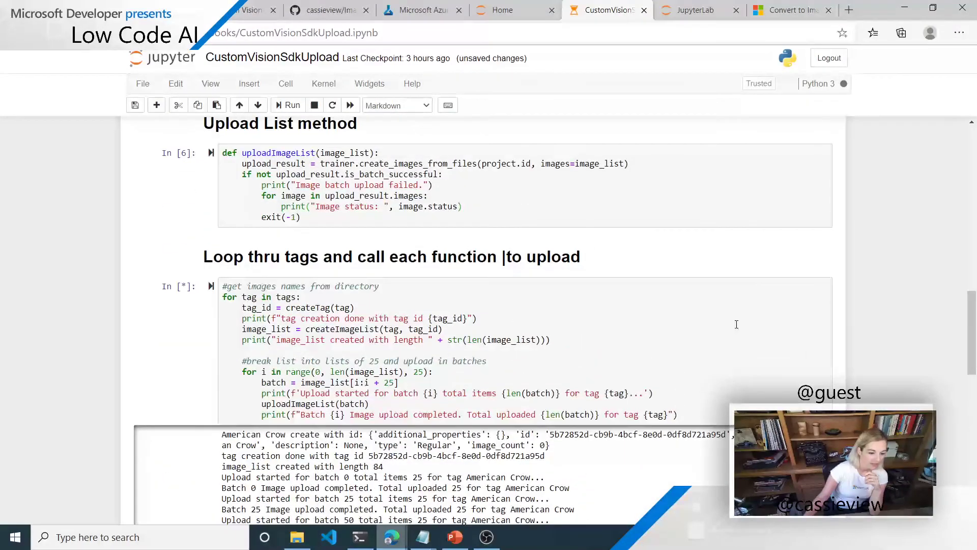
scroll(841, 338, "down", 5)
scroll(736, 281, "down", 4)
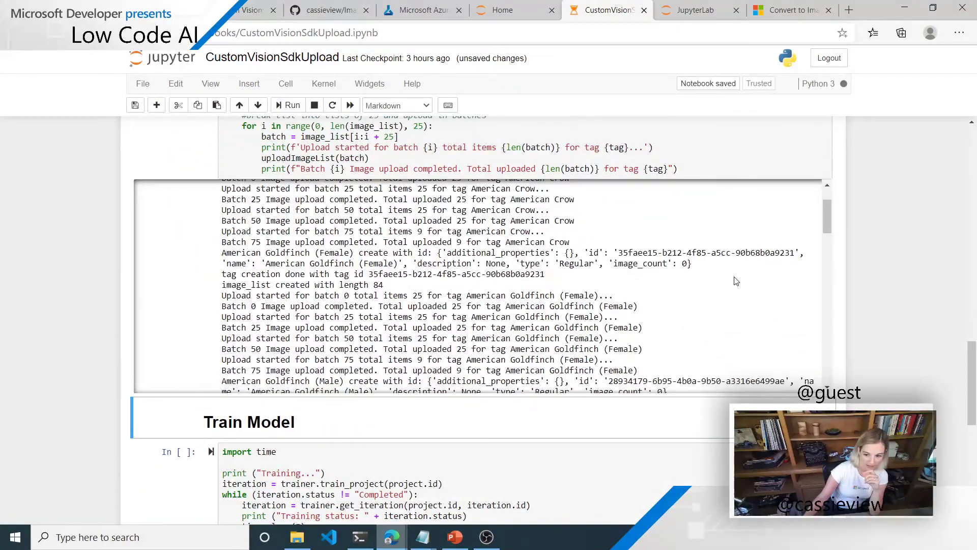
scroll(736, 281, "down", 8)
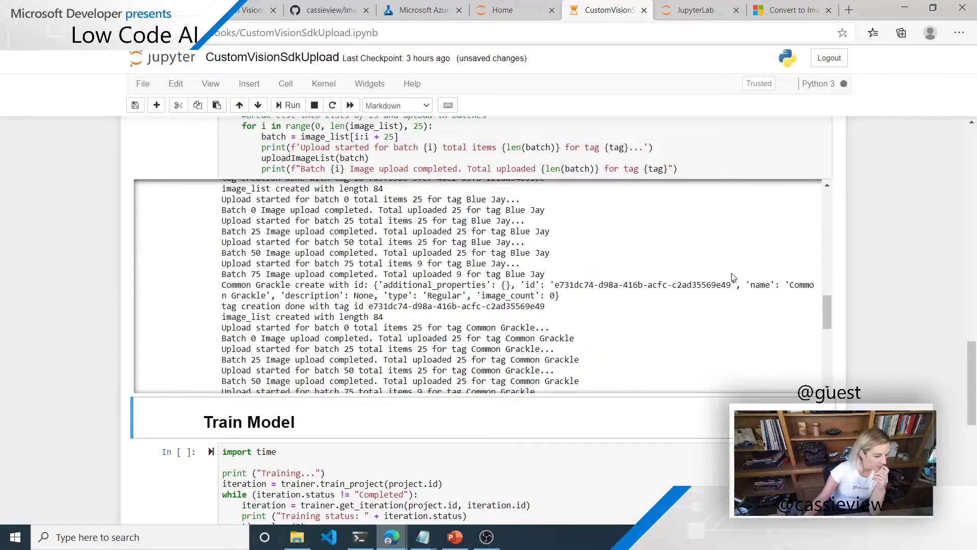
scroll(733, 277, "down", 10)
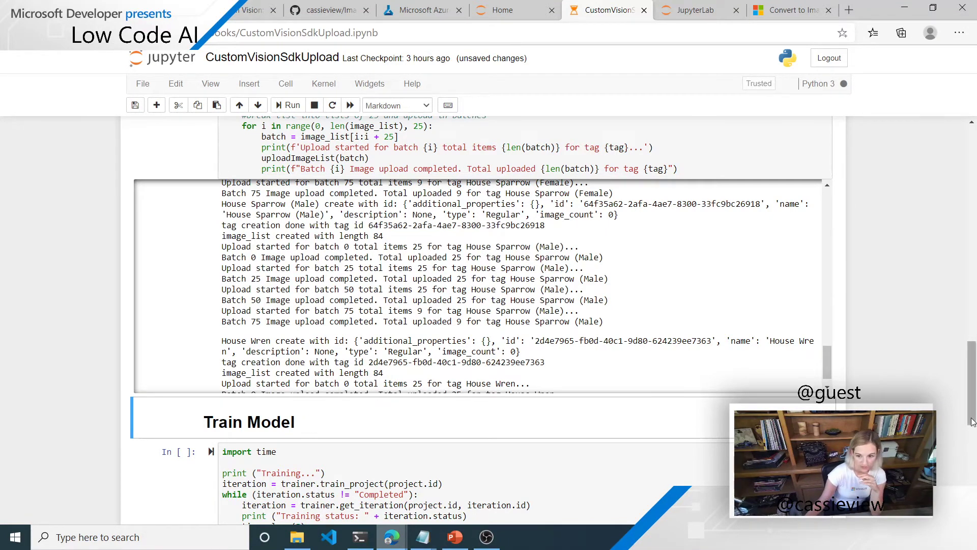
Step: Check the House Wren batch output above Train Model and go back up to the tag upload loop cell
scroll(937, 429, "up", 3)
scroll(937, 429, "down", 2)
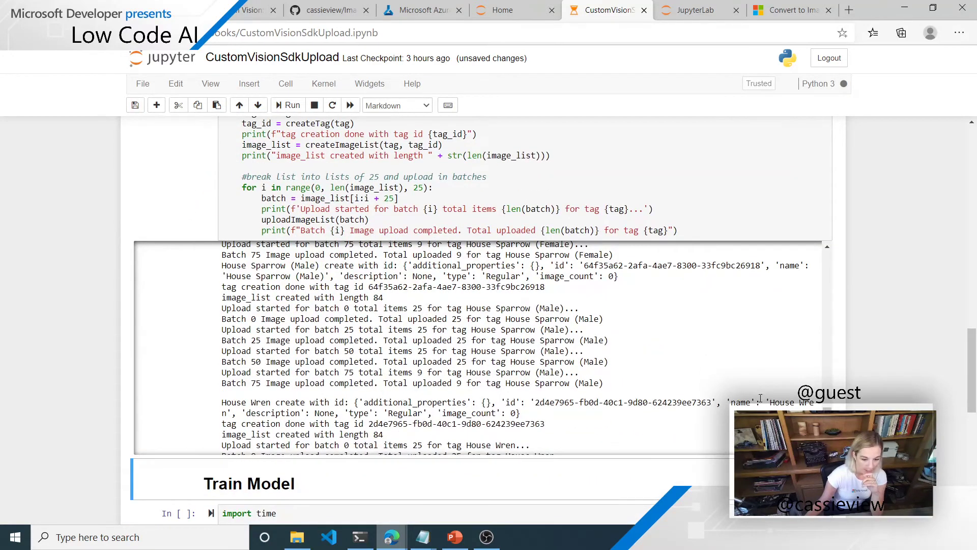
scroll(825, 367, "down", 4)
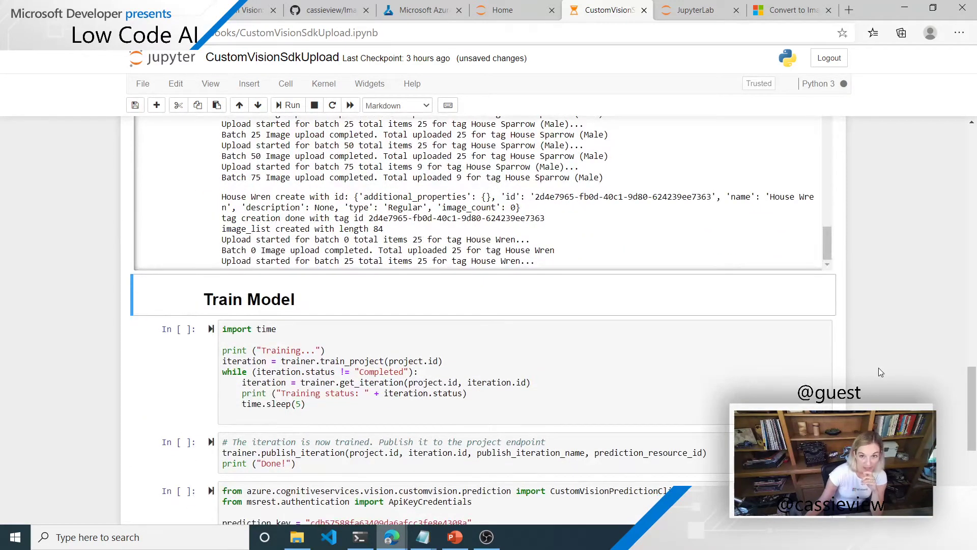
scroll(880, 370, "up", 1)
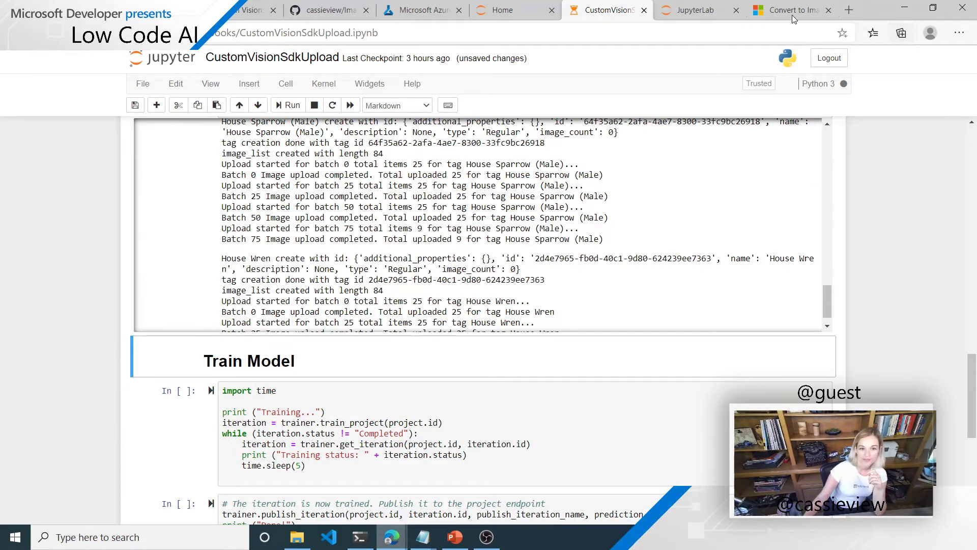
scroll(941, 258, "up", 6)
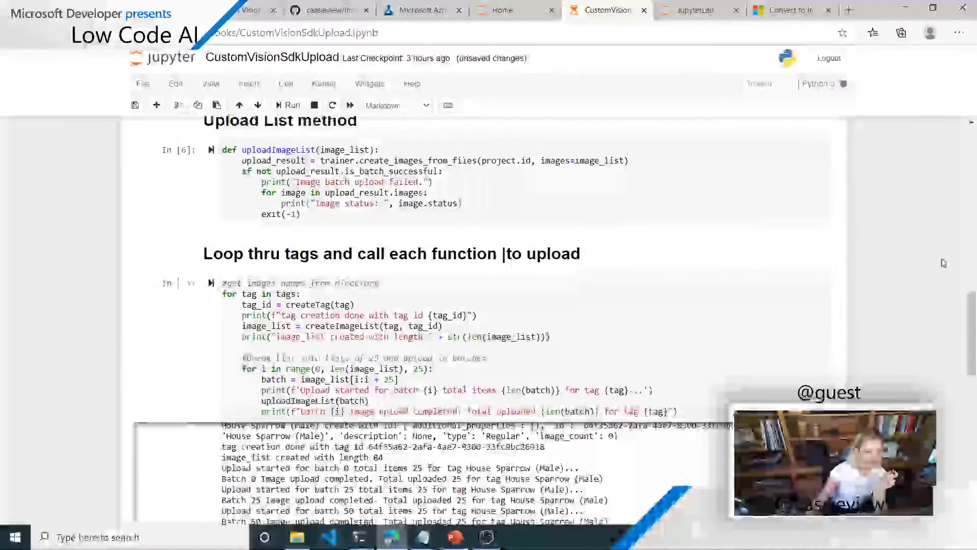
left_click(849, 10)
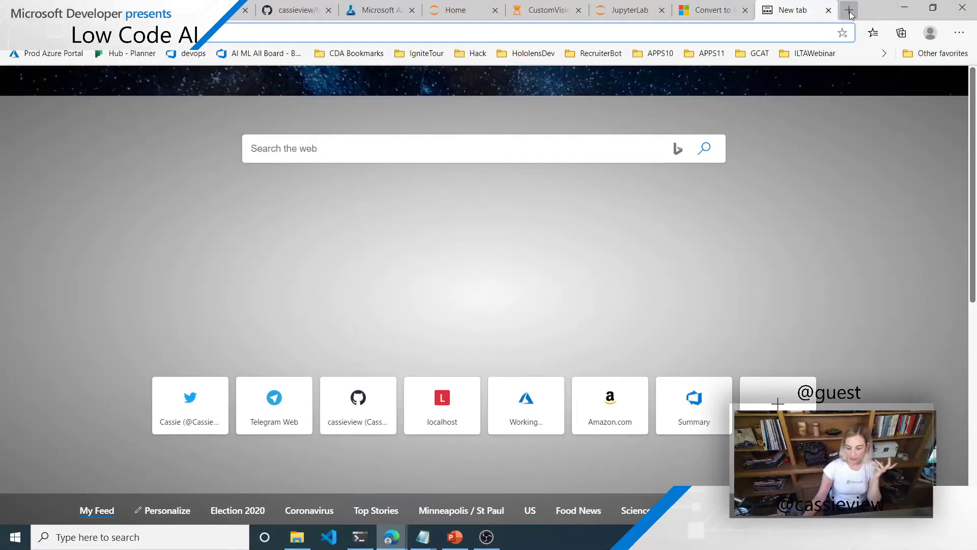
type("po")
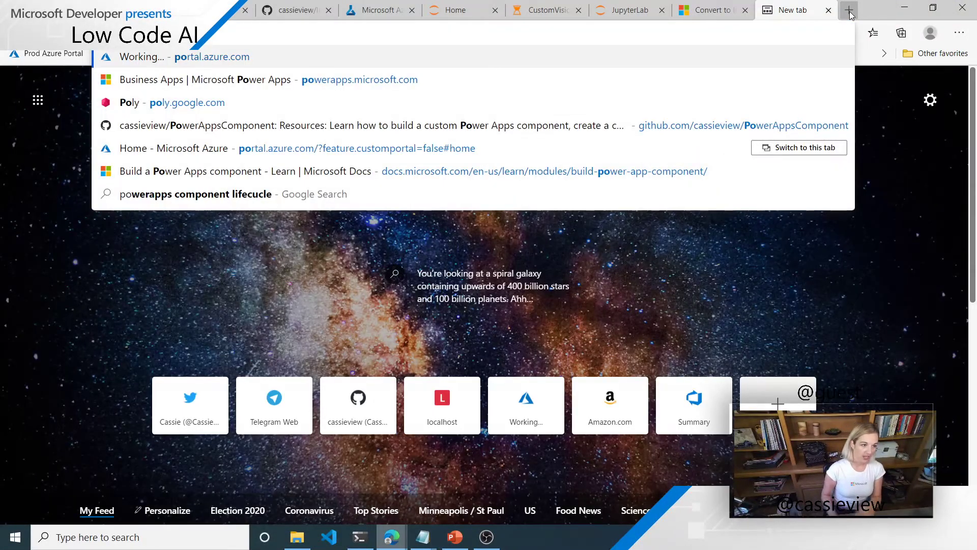
key("Return")
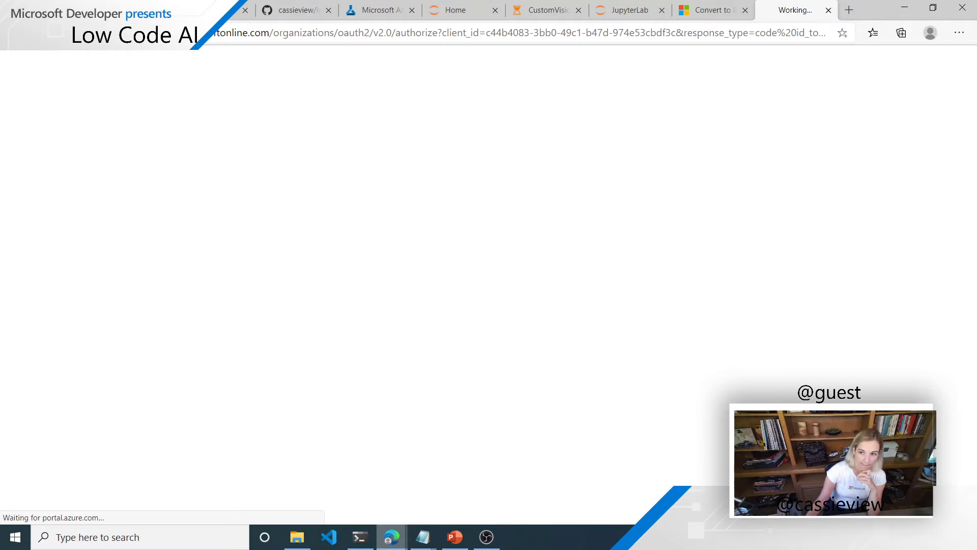
left_click(829, 10)
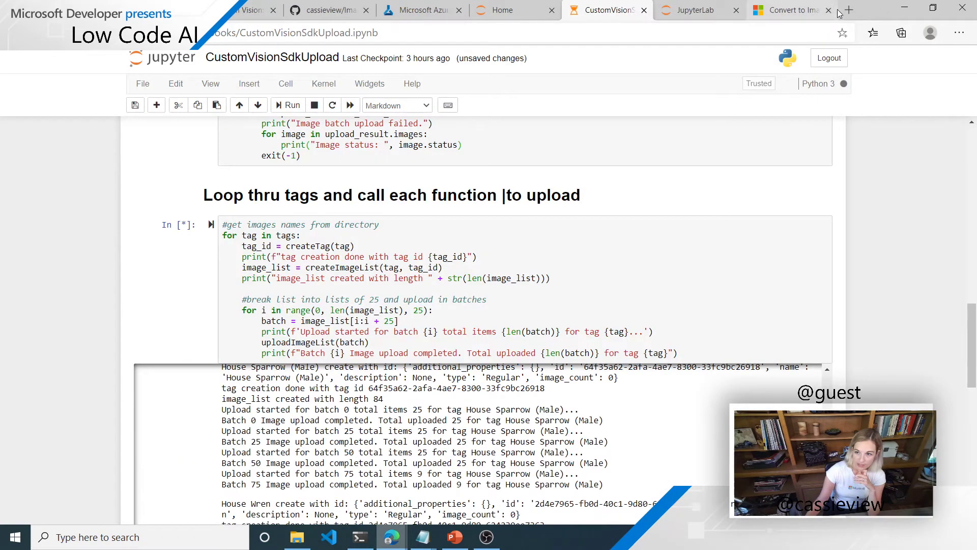
Step: Open the Azure portal, show the Machine Learning workspace creation form under AI + Machine Learning, and return to the portal home without creating anything
left_click(848, 10)
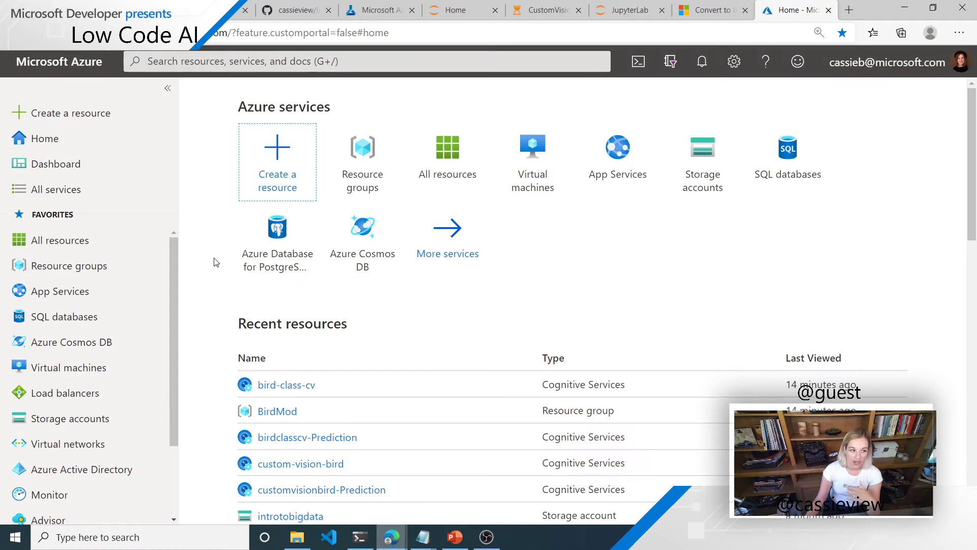
left_click(294, 167)
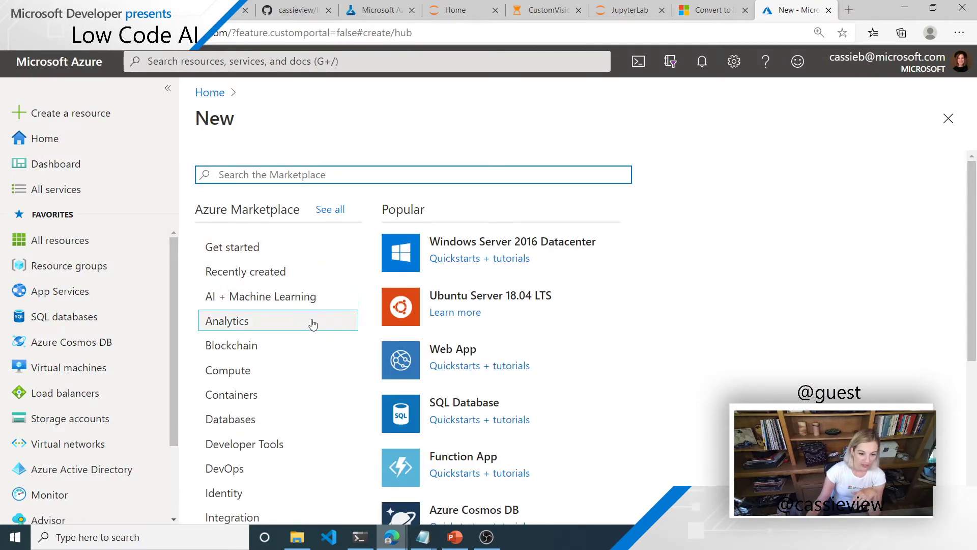
left_click(300, 300)
left_click(492, 244)
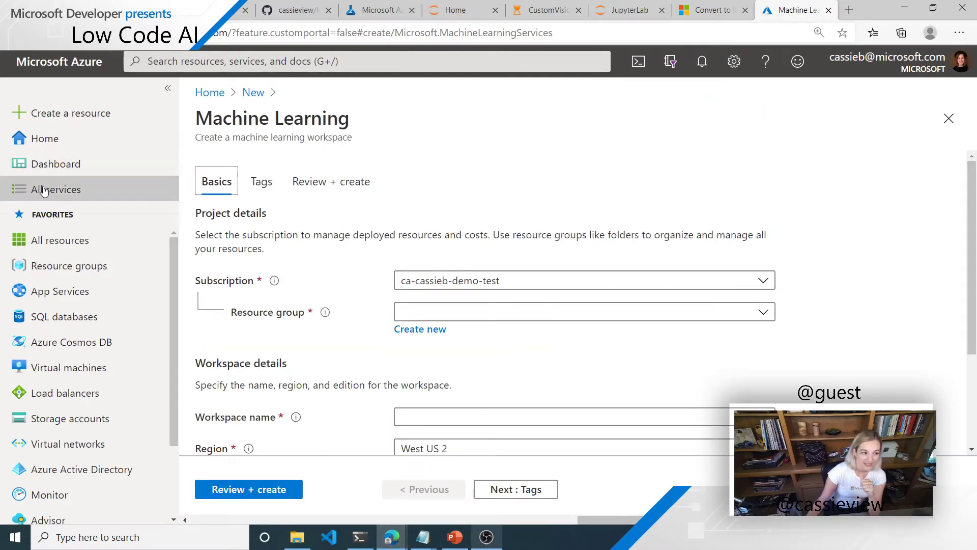
left_click(45, 139)
scroll(689, 255, "down", 3)
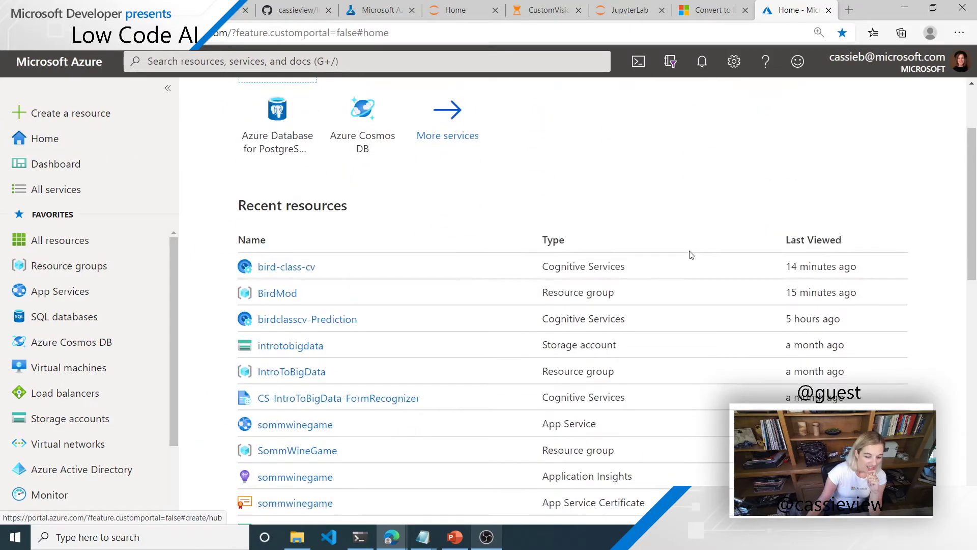
Step: Load the Azure Machine Learning studio at ml.azure.com, glance at the upload notebook, and return to the studio home
left_click(466, 33)
type("ml.azure")
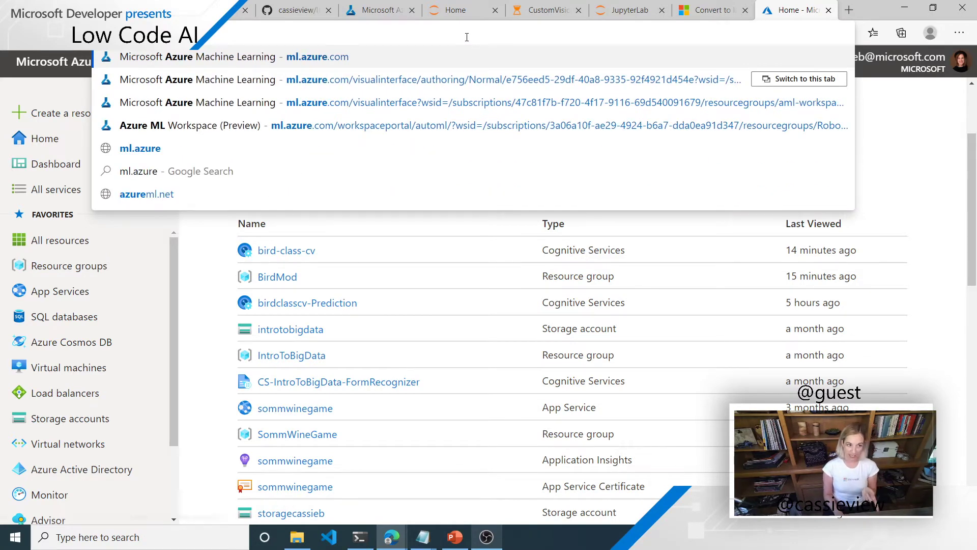
key("Return")
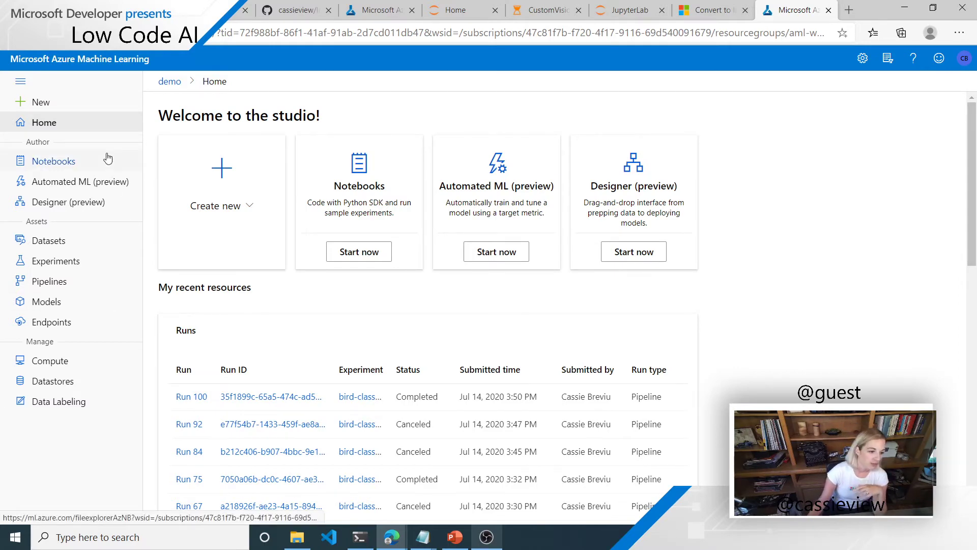
left_click(555, 13)
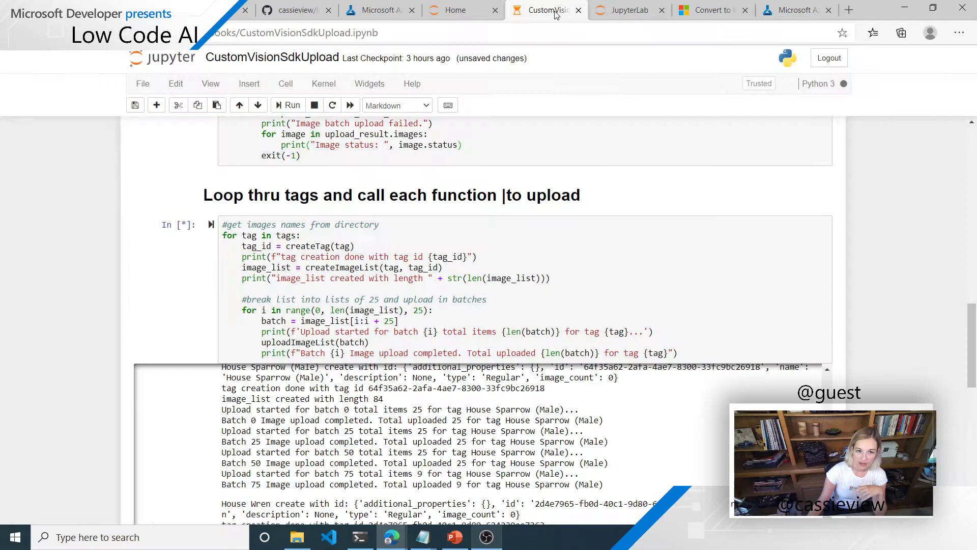
left_click(798, 11)
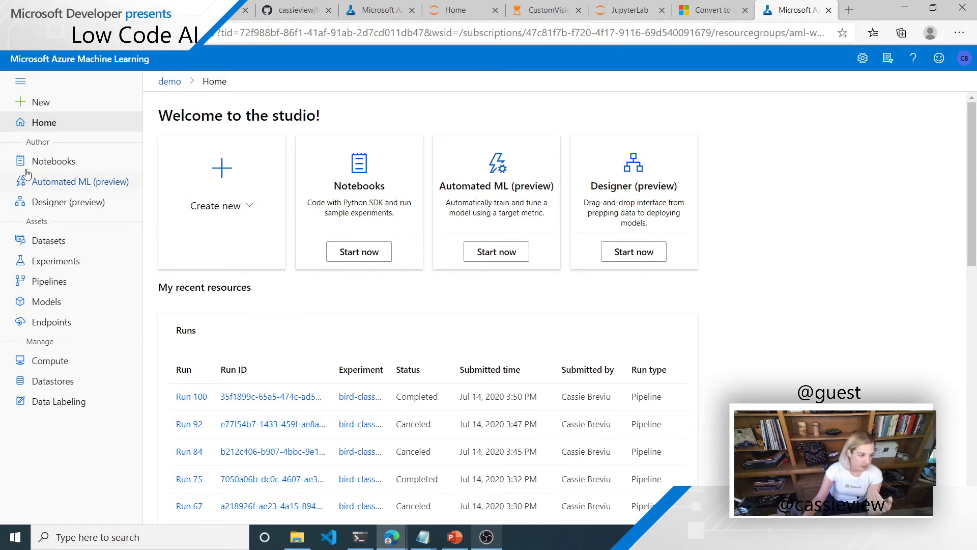
Step: Open the studio's Notebooks area and view the user files and the Azure ML sample gallery
left_click(57, 161)
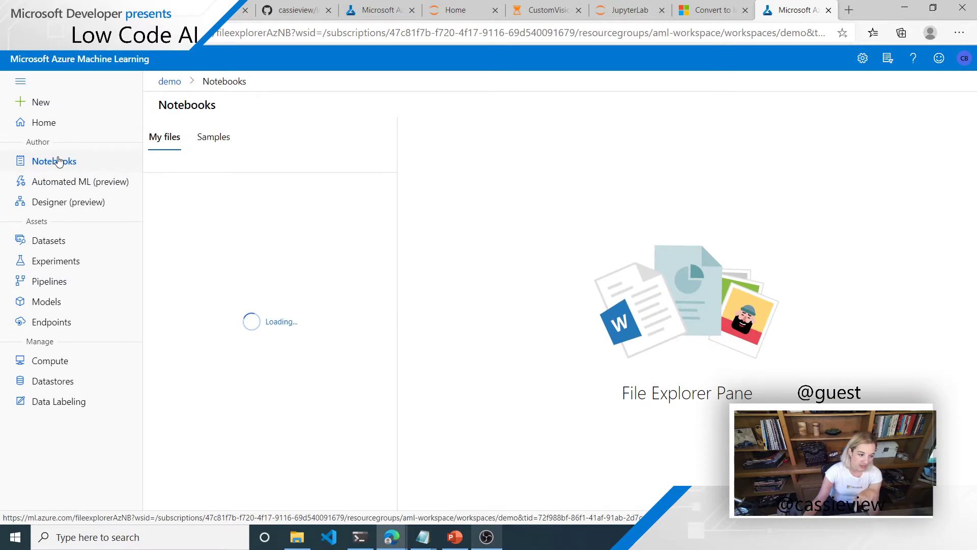
left_click(214, 142)
left_click(172, 137)
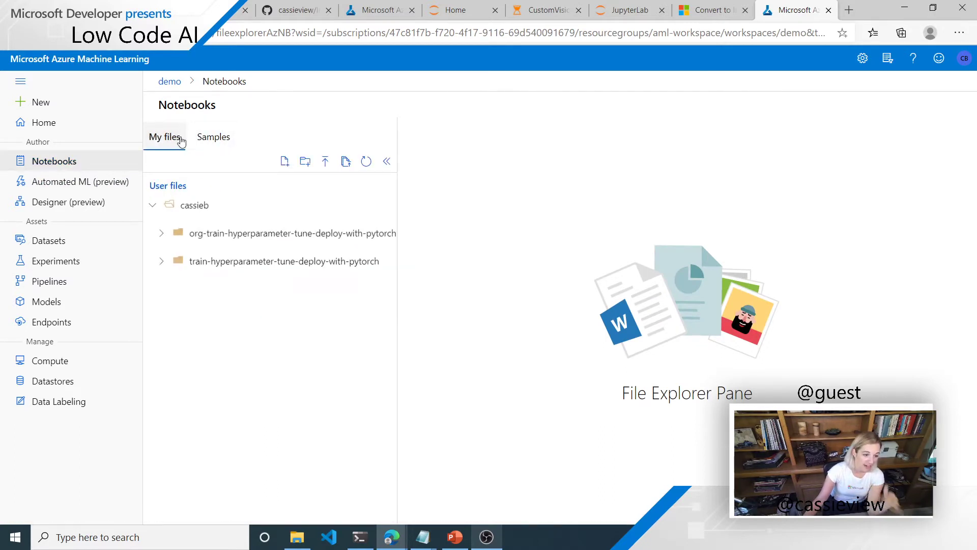
left_click(217, 144)
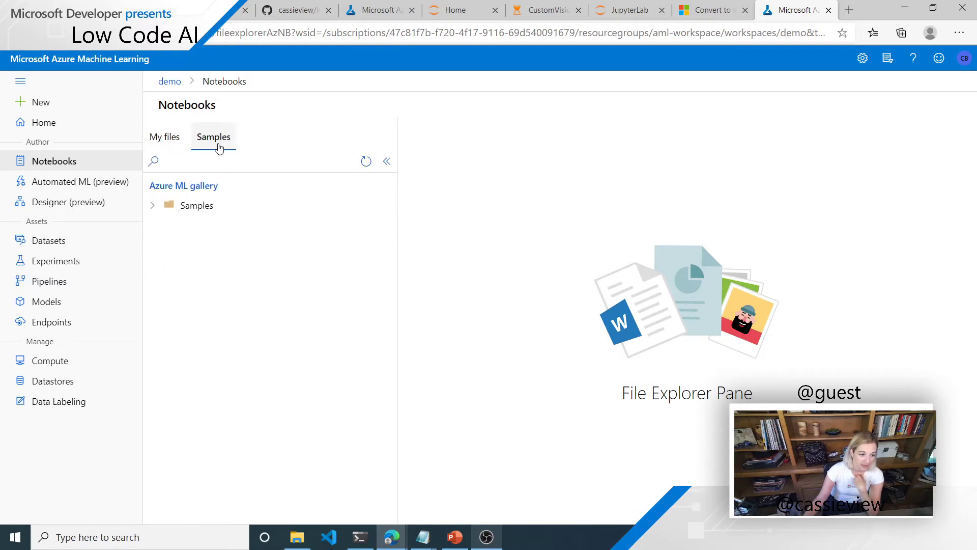
Step: Open tutorial-1st-experiment-sdk-train.ipynb from the Python 1.9.0 tutorials' create-first-ml-experiment samples and read down to its workspace connection section
left_click(193, 206)
left_click(200, 233)
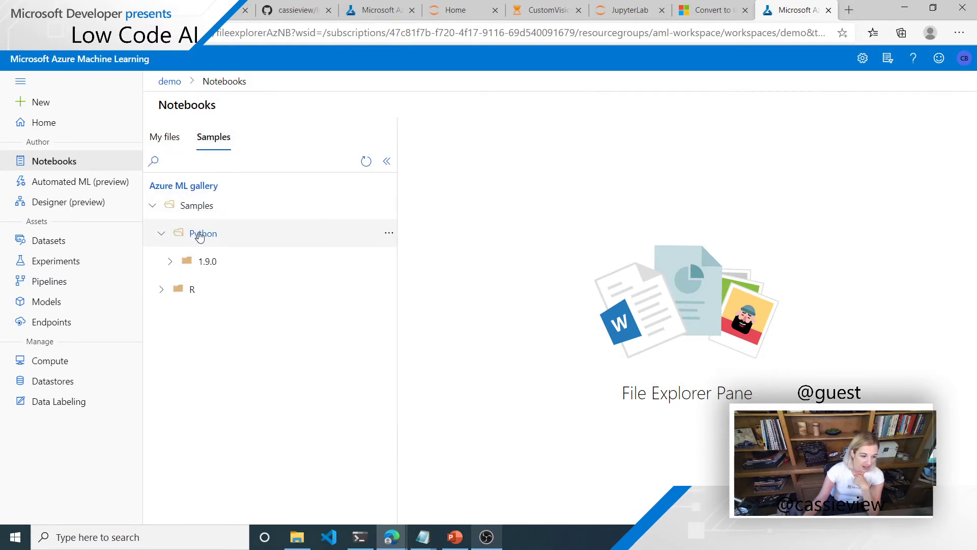
left_click(208, 264)
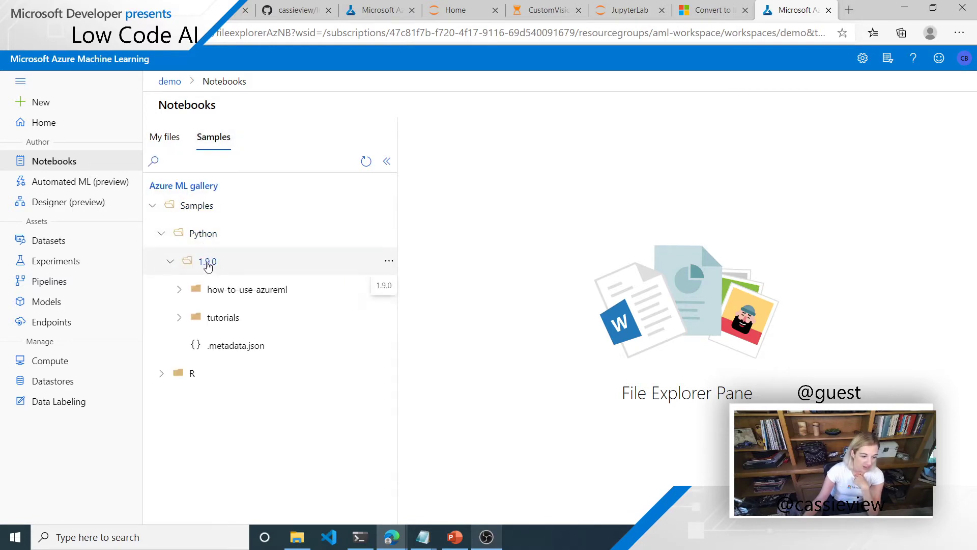
left_click(223, 318)
left_click(280, 345)
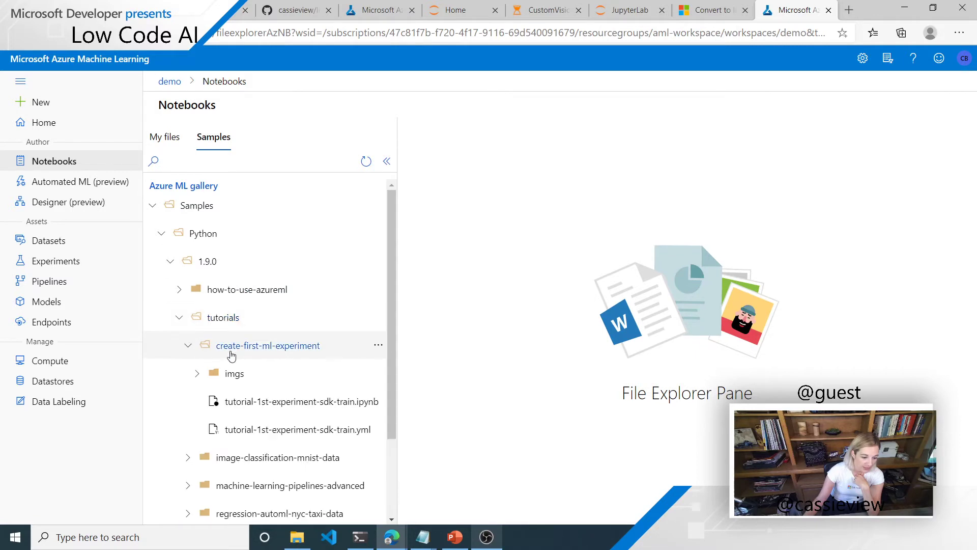
left_click(269, 402)
scroll(282, 407, "down", 1)
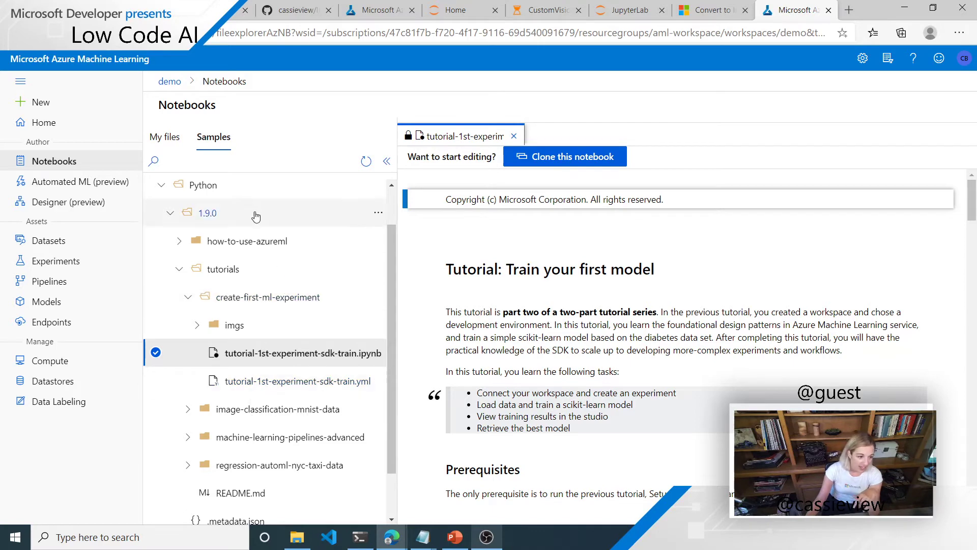
scroll(683, 329, "down", 6)
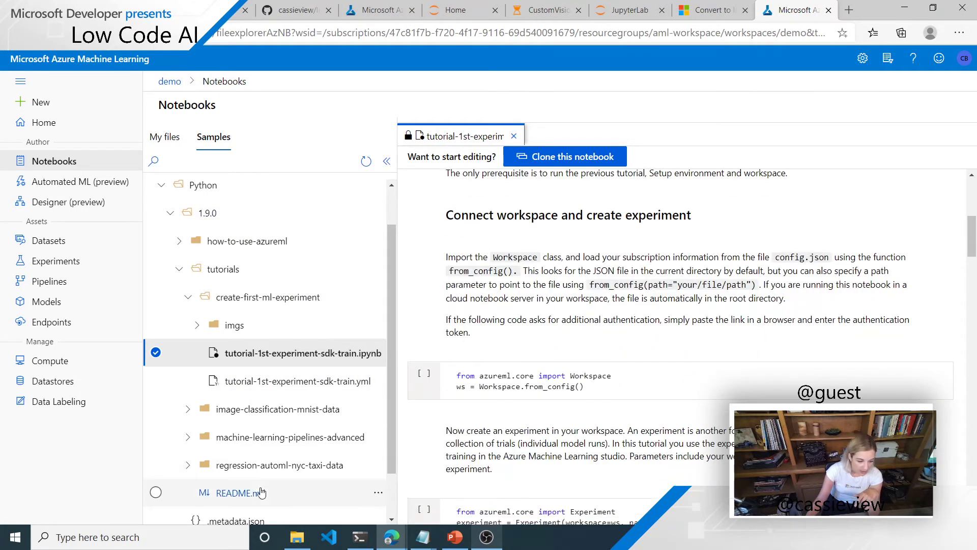
Step: Browse the how-to-use-azureml samples, expanding automated-machine-learning and its bank marketing classification folder
scroll(263, 486, "down", 1)
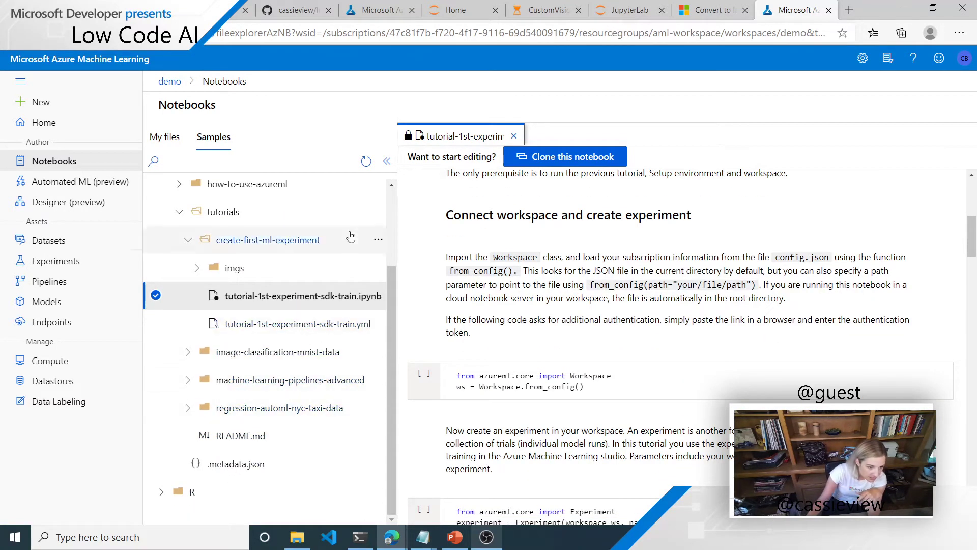
scroll(247, 255, "up", 2)
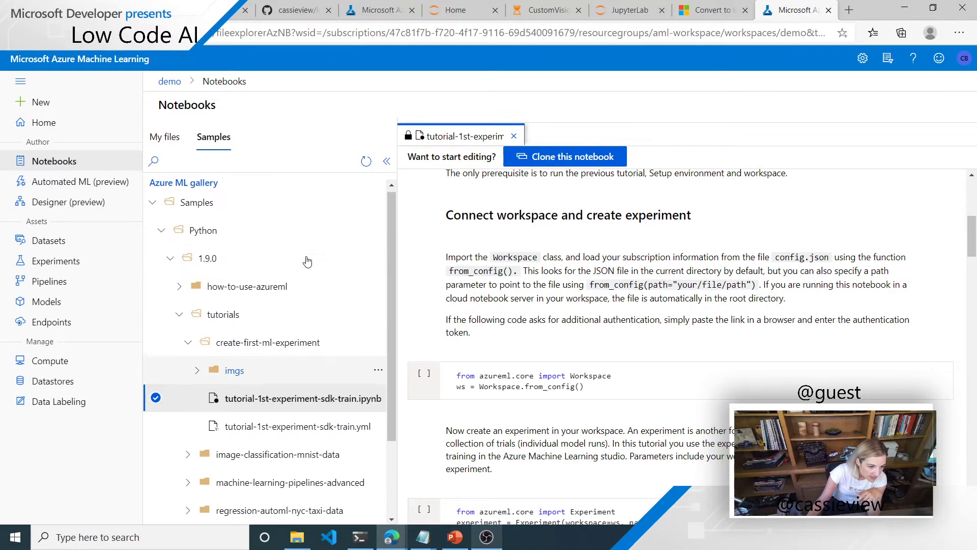
left_click(263, 298)
left_click(259, 318)
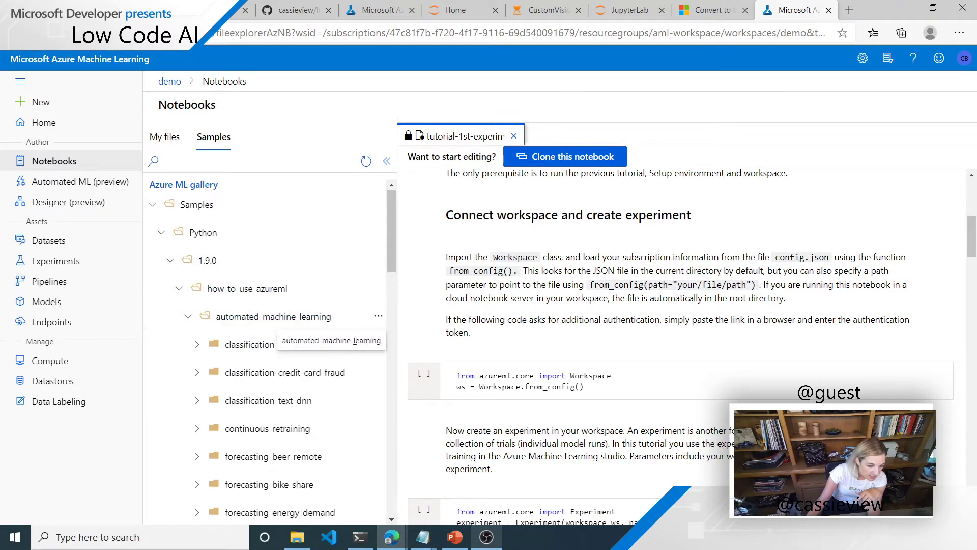
left_click(245, 344)
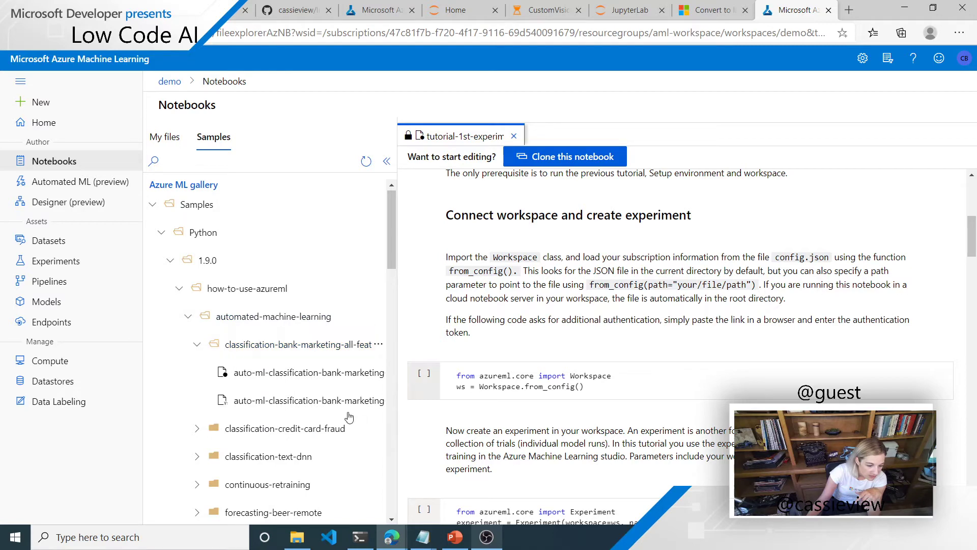
Step: Widen the sample file list, open the auto-ml-classification-bank-marketing-all-features notebook, and read down to its Setup section
left_click_drag(398, 363, 444, 362)
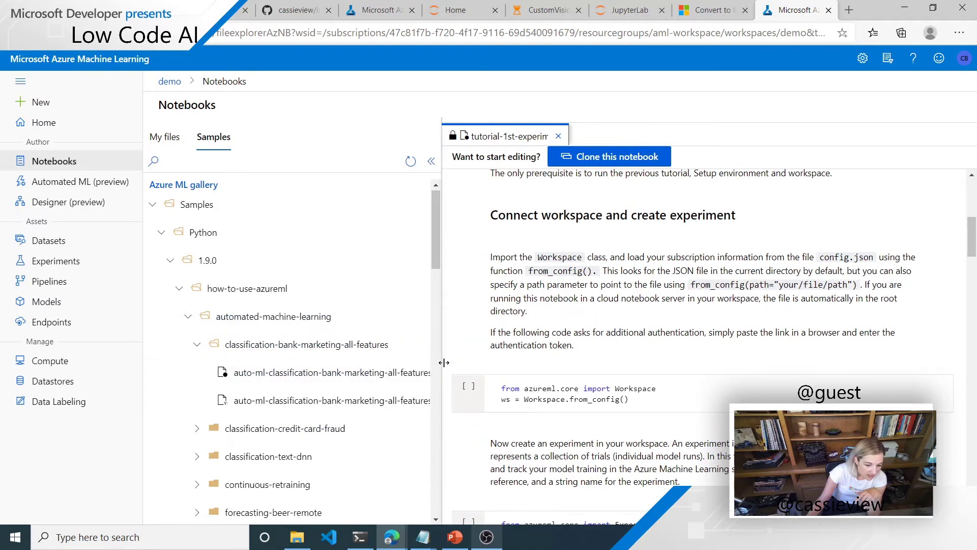
left_click(406, 372)
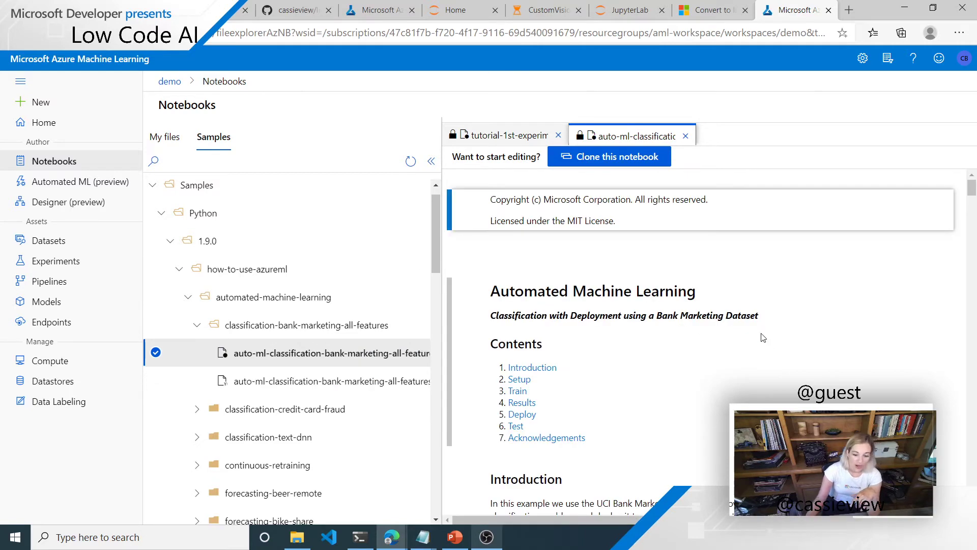
scroll(782, 339, "down", 8)
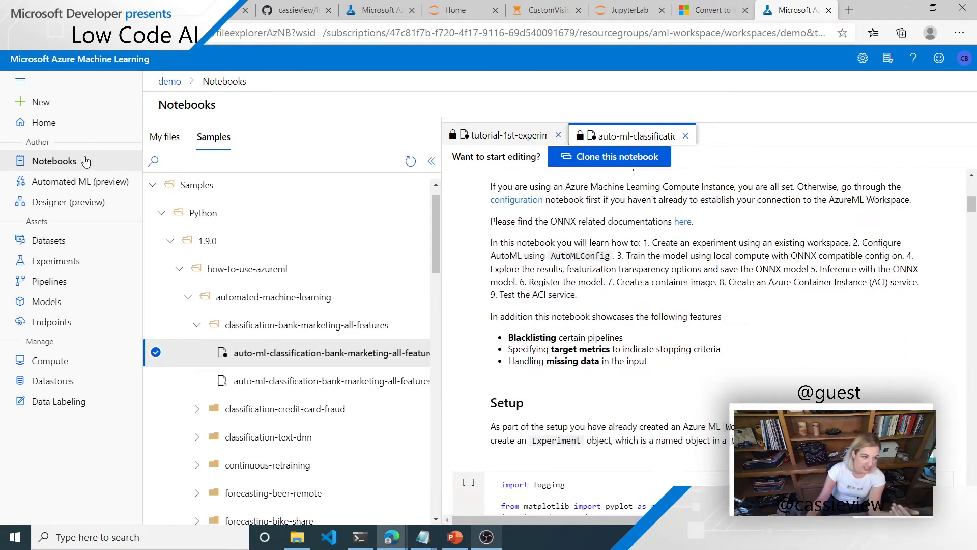
Step: Tour the studio's Automated ML, Designer, Datasets, Endpoints and Models pages for the demo workspace
left_click(80, 187)
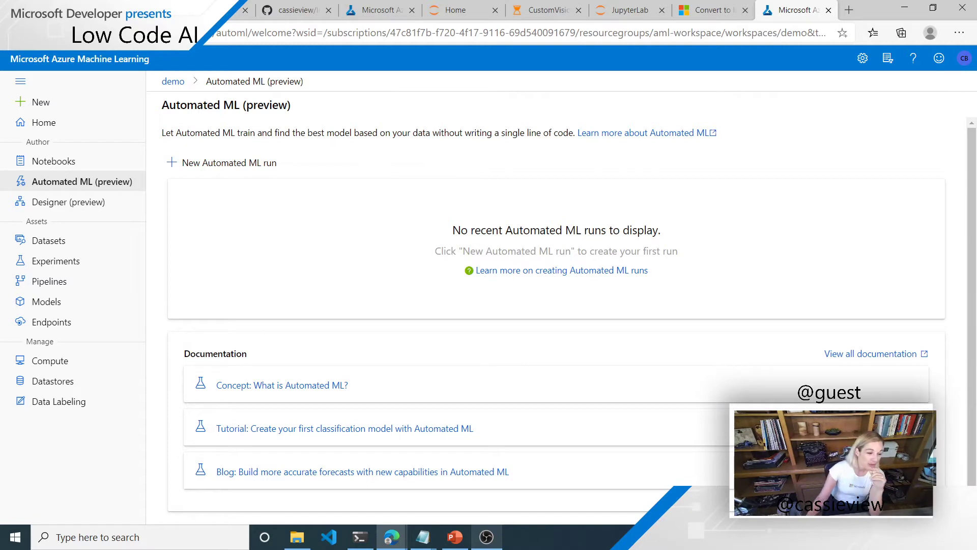
left_click(79, 209)
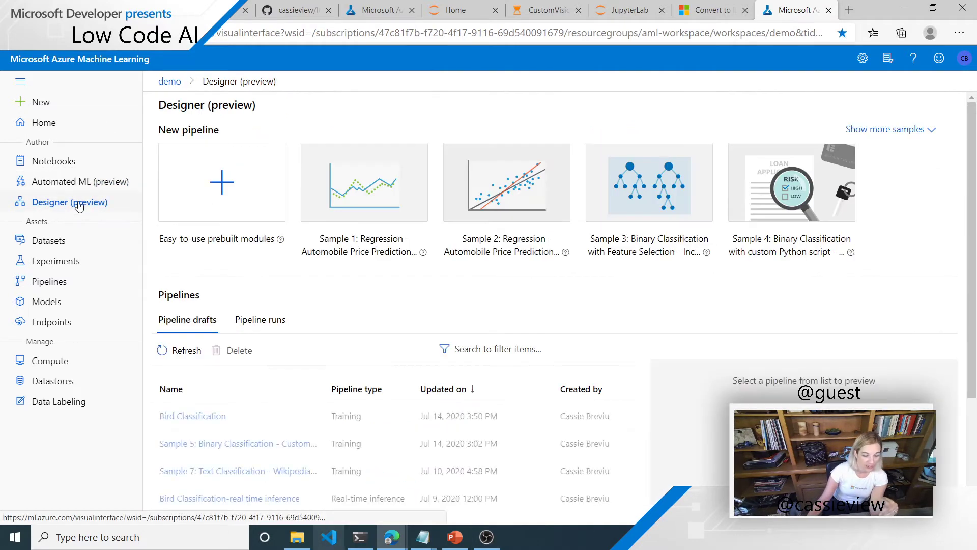
left_click(73, 247)
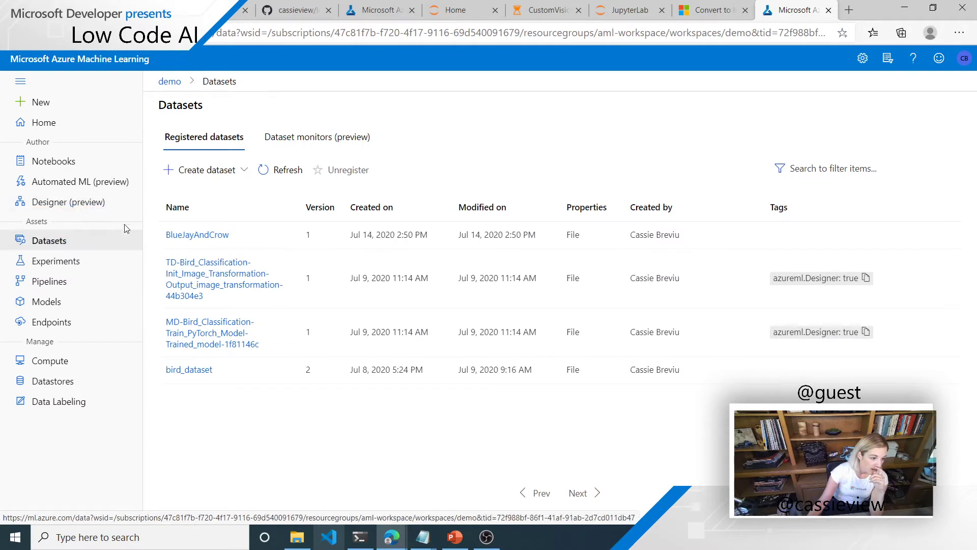
left_click(89, 329)
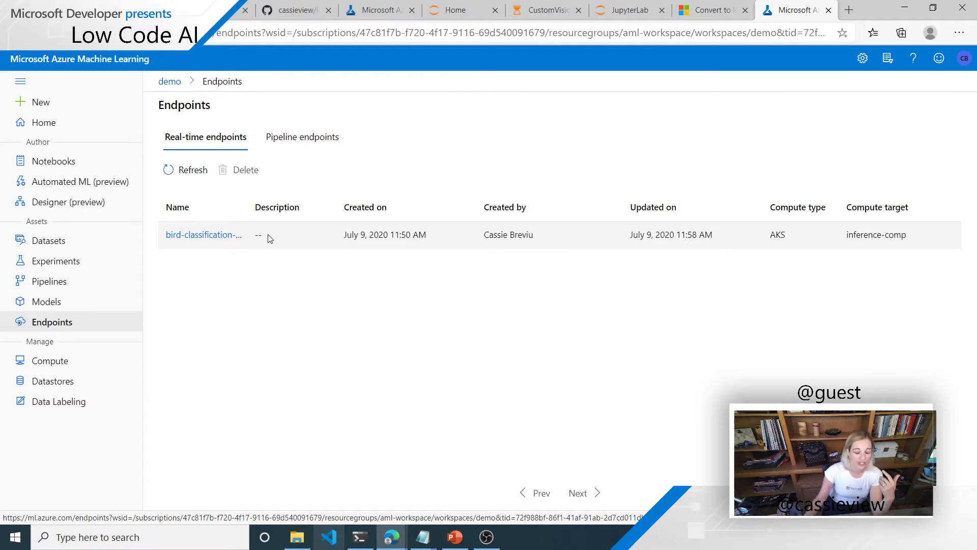
left_click(93, 308)
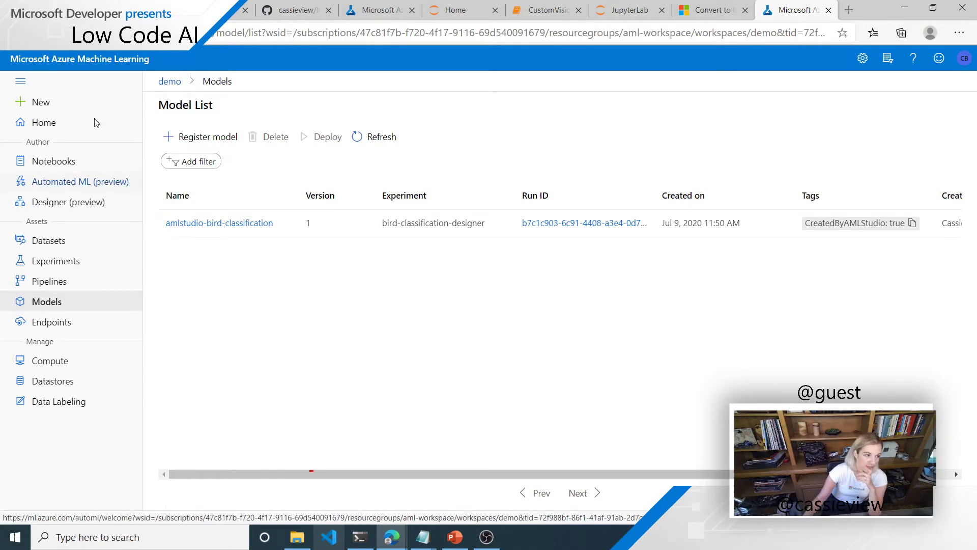
Step: Switch to the Computer Vision product page, review the crow image's detected objects and tags, and return to the Cognitive Services APIs overview
key("ctrl+Tab")
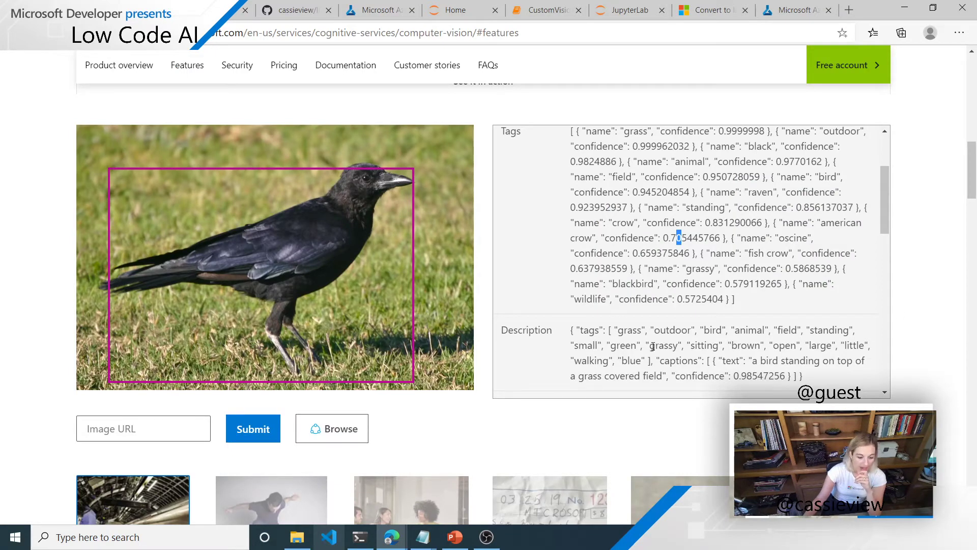
scroll(640, 347, "up", 2)
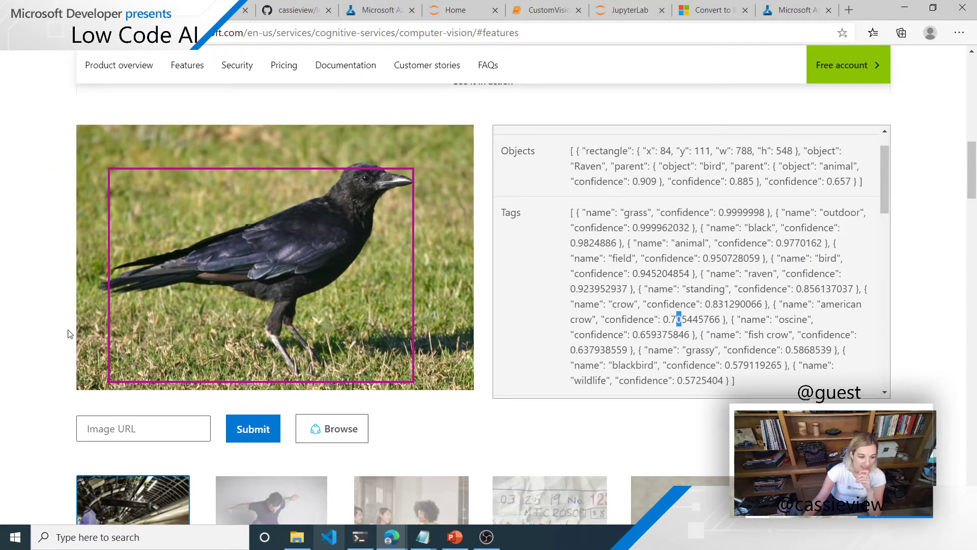
scroll(712, 265, "up", 3)
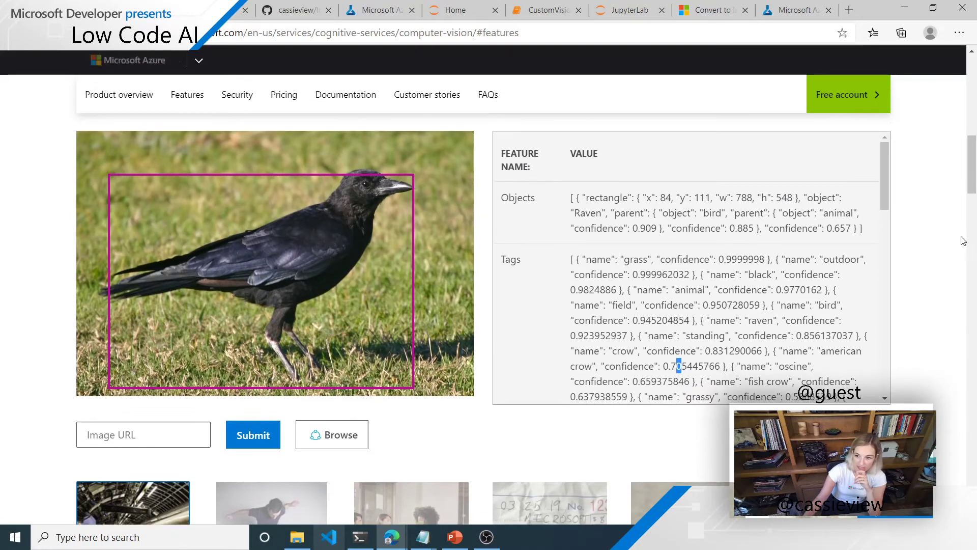
scroll(606, 220, "up", 10)
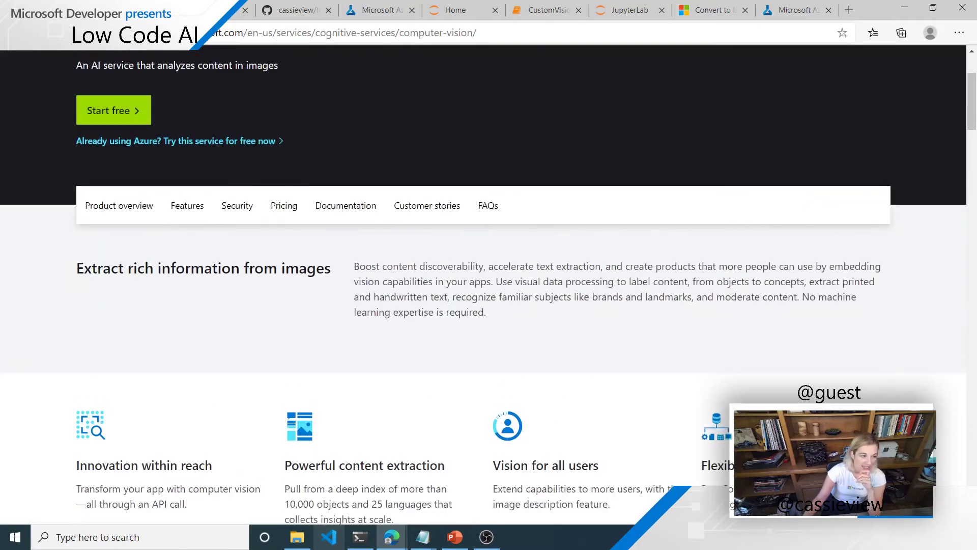
left_click(14, 33)
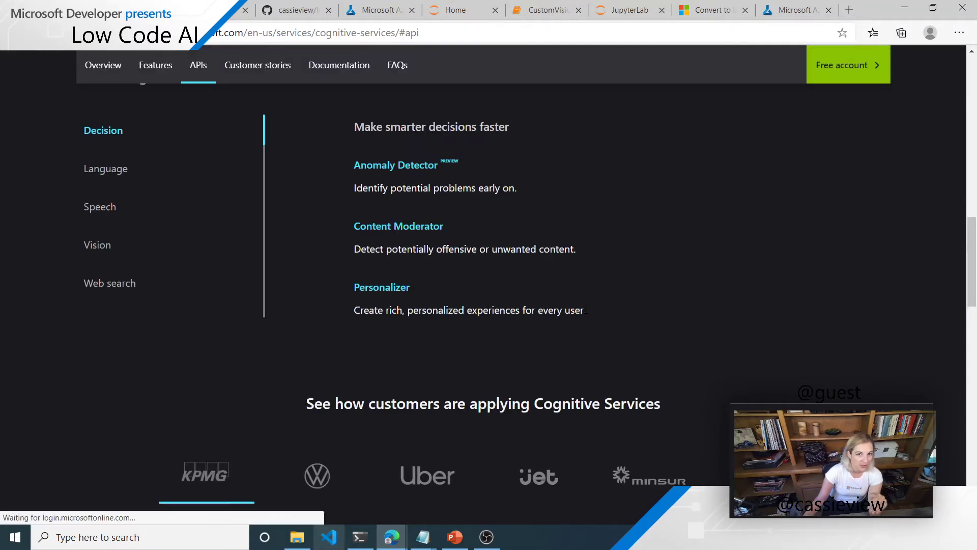
Step: Browse the Vision APIs, open Computer Vision, and examine the object rectangles and confidence values in the subway sample's results
left_click(95, 257)
scroll(739, 265, "down", 1)
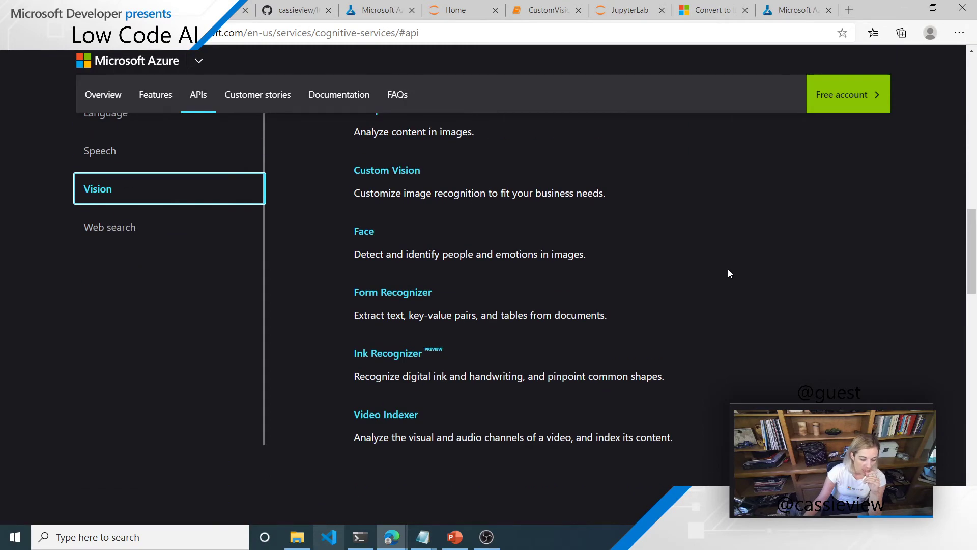
scroll(730, 269, "up", 1)
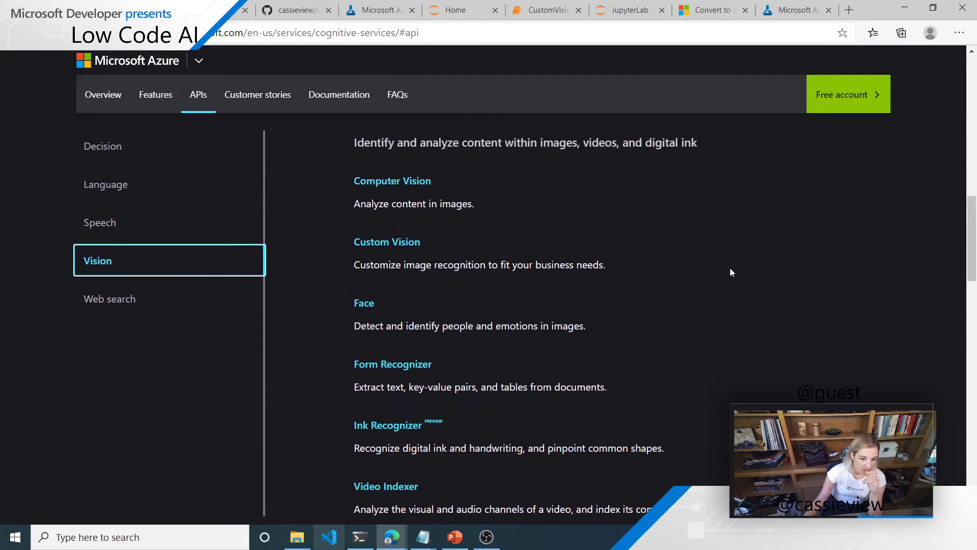
left_click(420, 182)
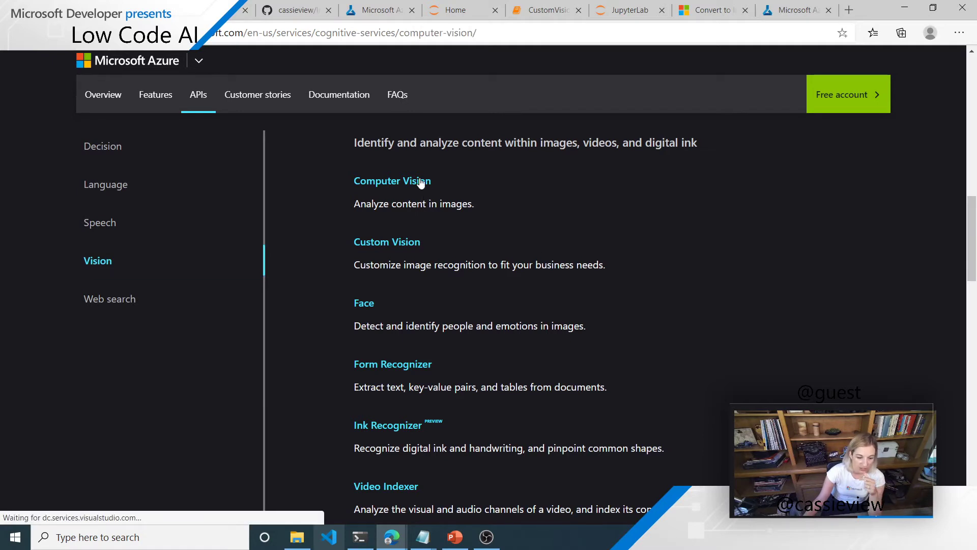
scroll(592, 289, "down", 10)
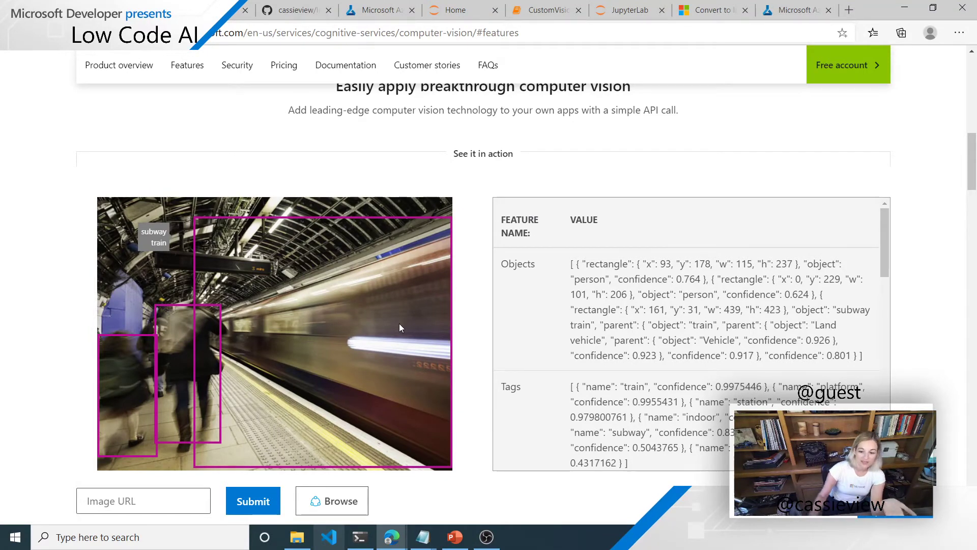
left_click_drag(583, 264, 790, 295)
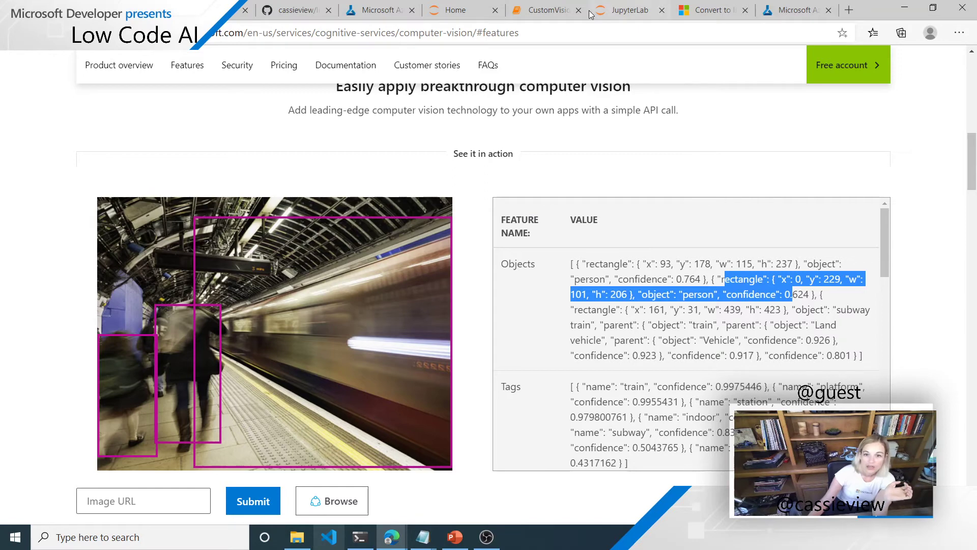
Step: Check the image upload output in the CustomVisionSdkUpload notebook and reload the Custom Vision project's training images
left_click(565, 14)
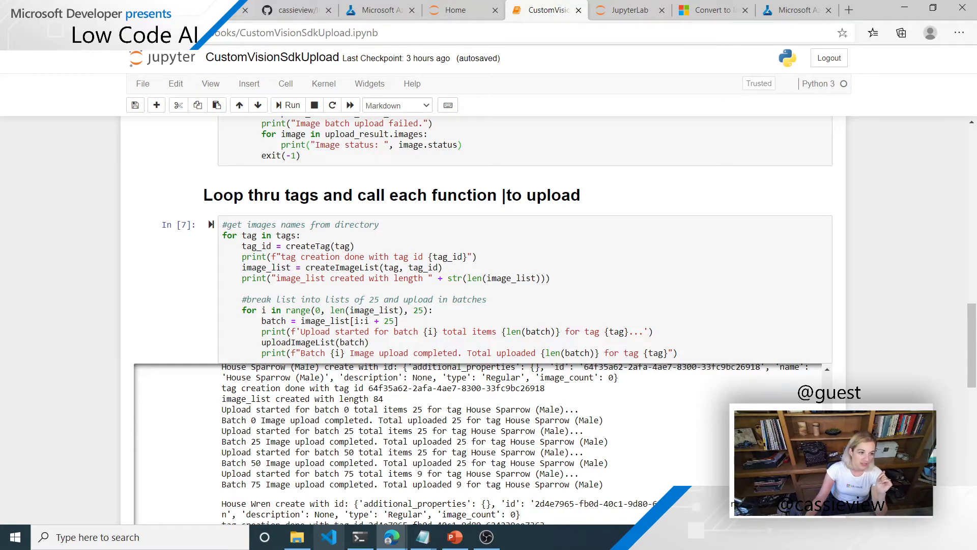
left_click(212, 8)
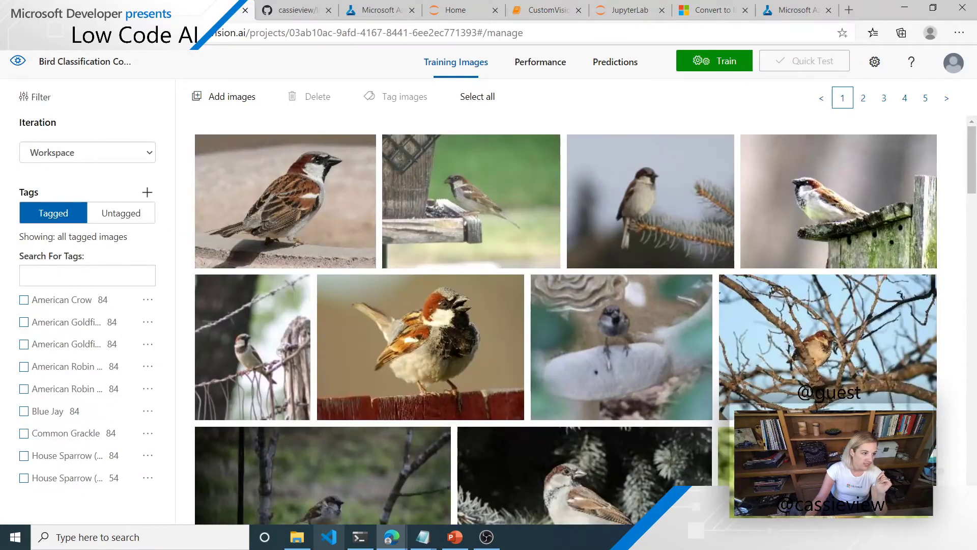
left_click(71, 32)
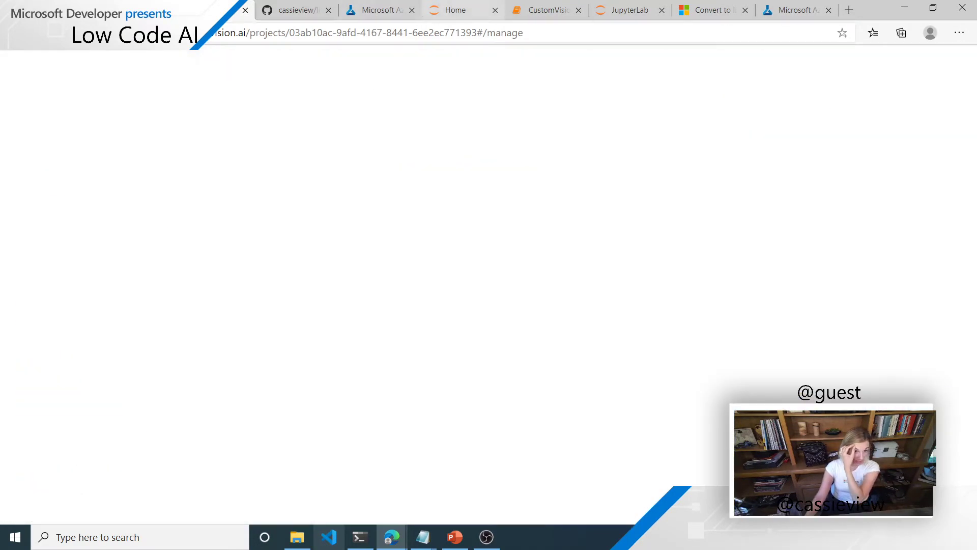
Step: Run the Train Model cell in the CustomVisionSdkUpload notebook to start training the project
left_click(551, 14)
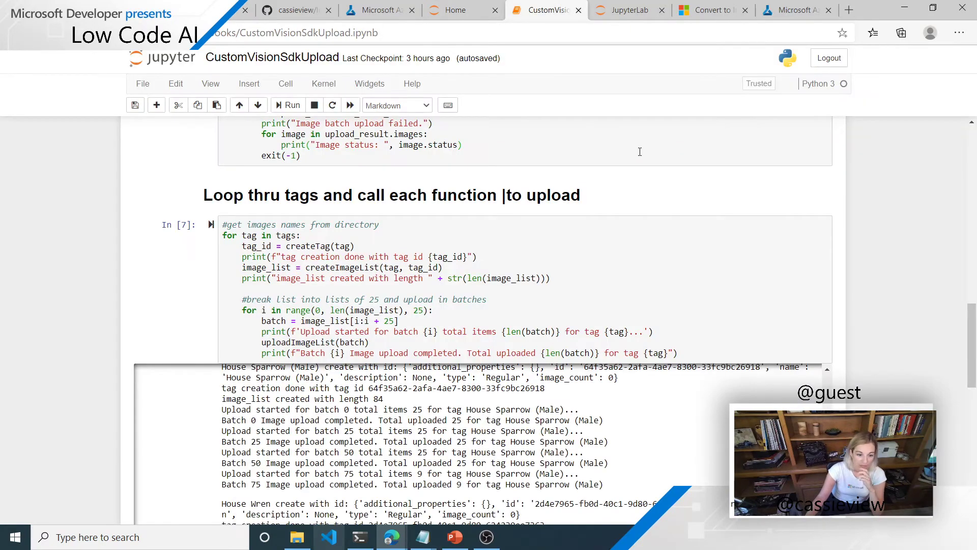
scroll(905, 355, "down", 10)
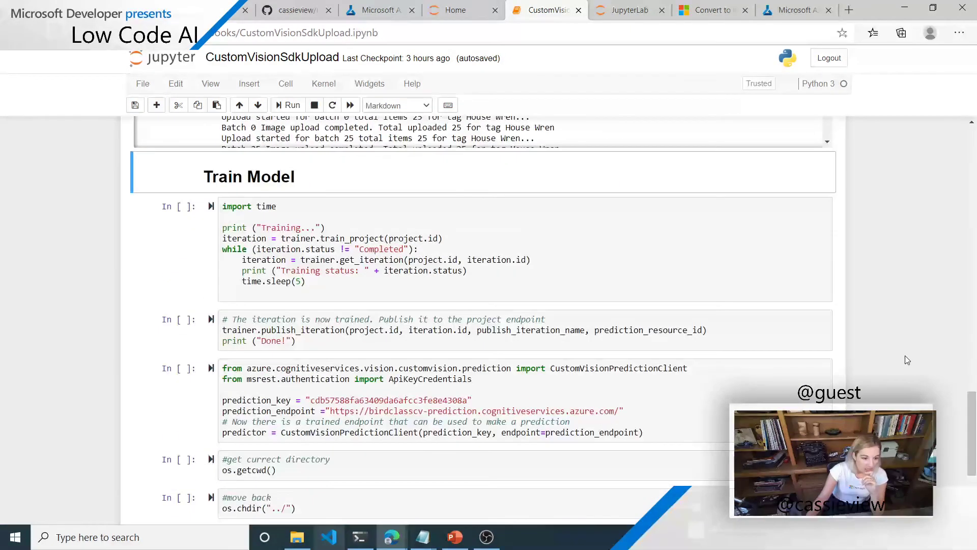
left_click(651, 266)
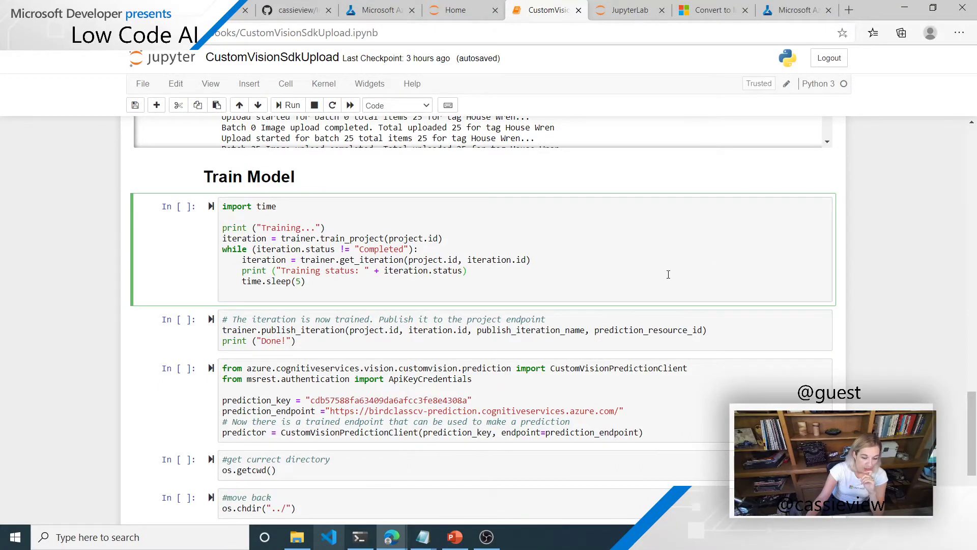
key("shift+Return")
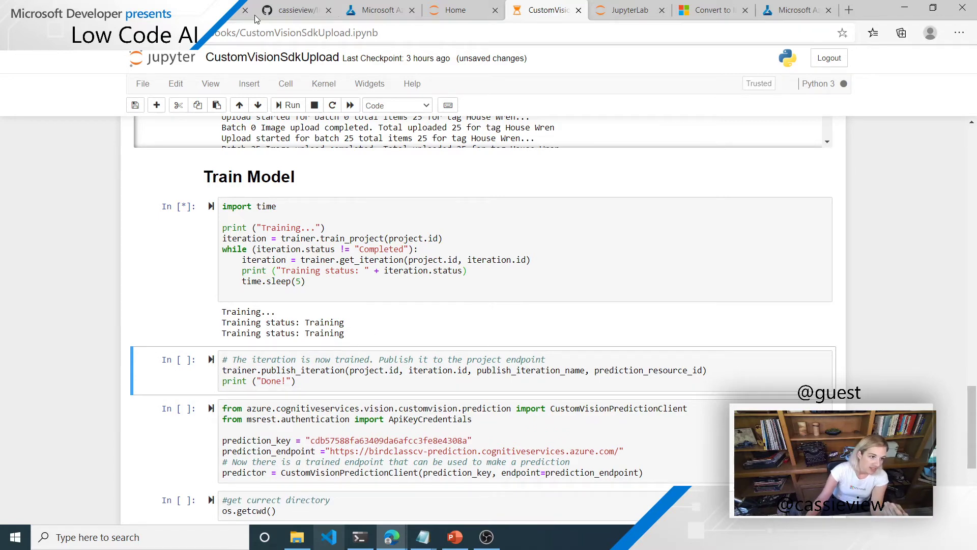
Step: Check the training iteration on the Custom Vision project's Performance page and return to the CustomVisionSdkUpload notebook
left_click(219, 10)
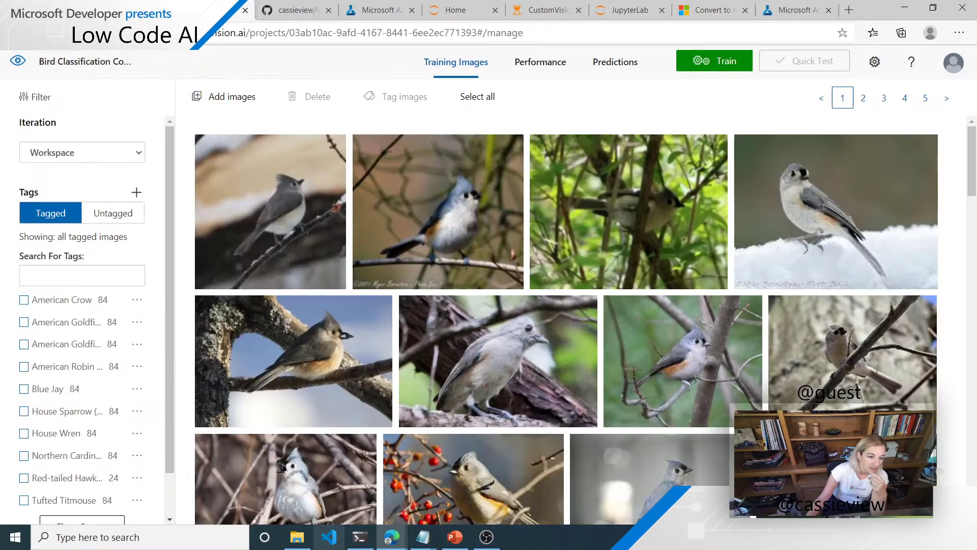
left_click(541, 75)
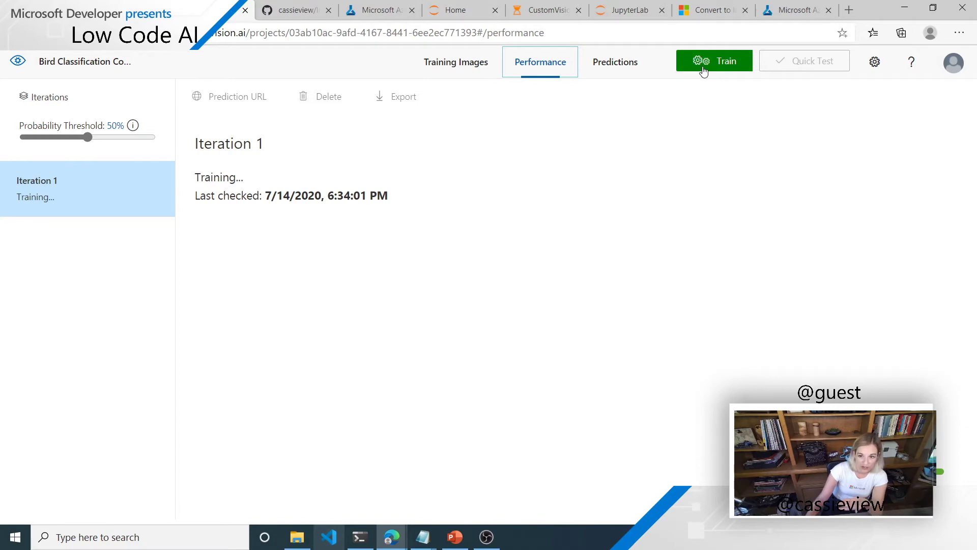
left_click(570, 17)
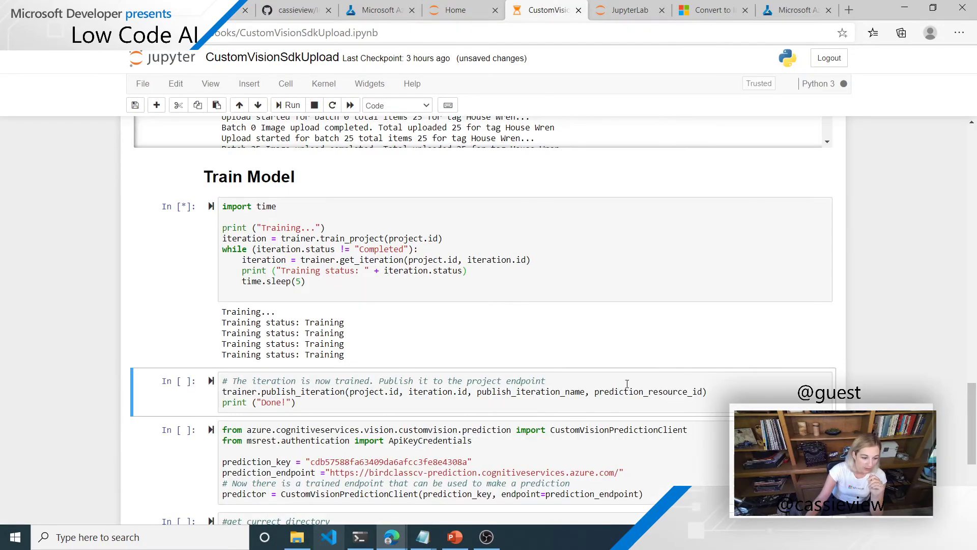
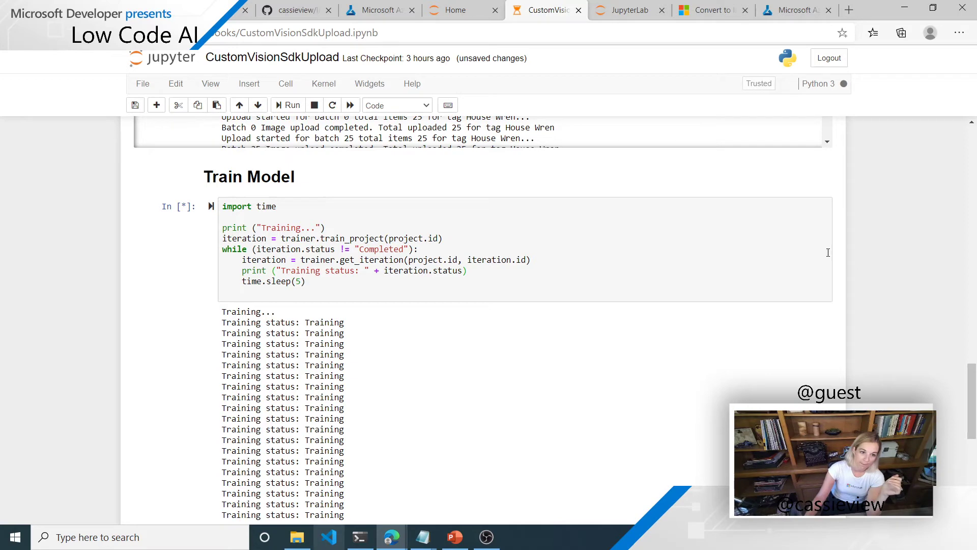
Step: Open bird_dataset in the studio's registered datasets, copy its Consume sample usage code, and highlight the whole snippet
left_click(378, 10)
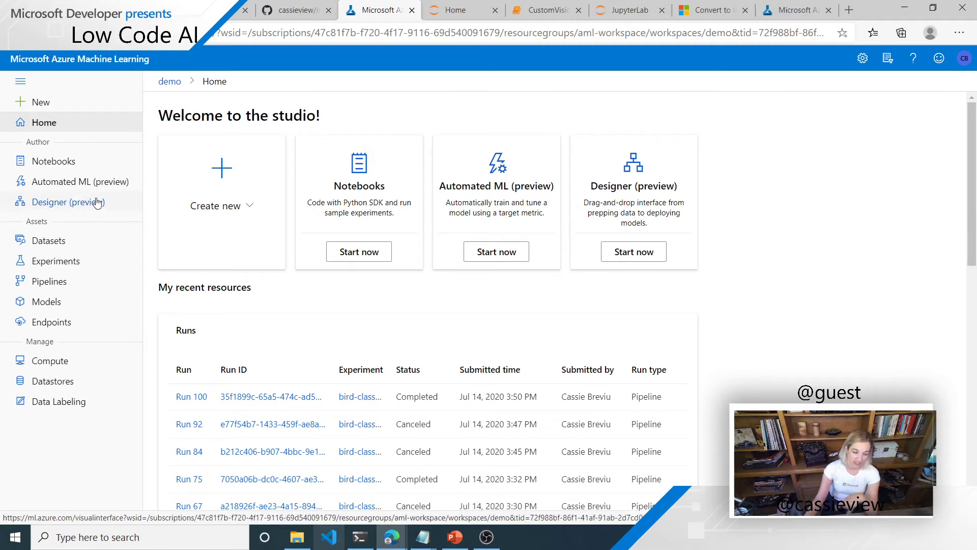
left_click(103, 237)
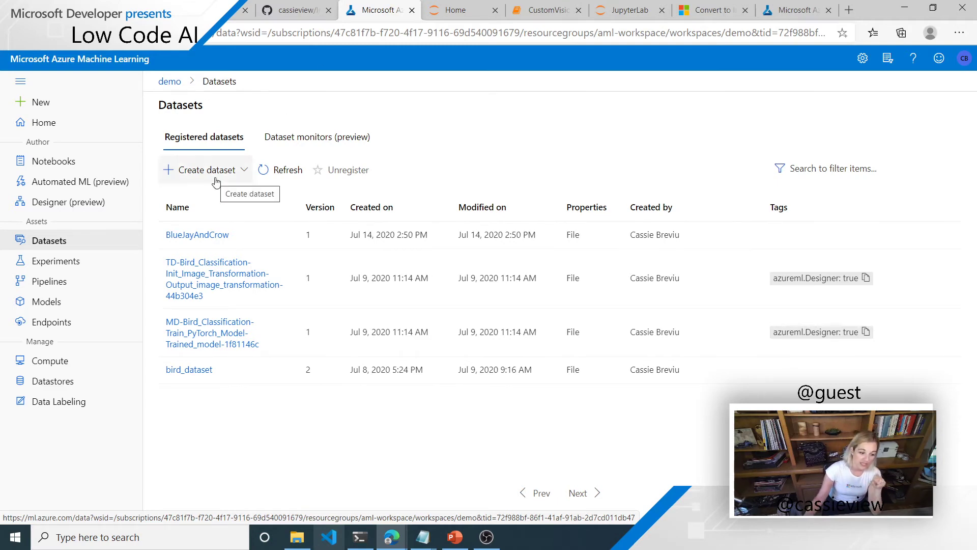
left_click(197, 369)
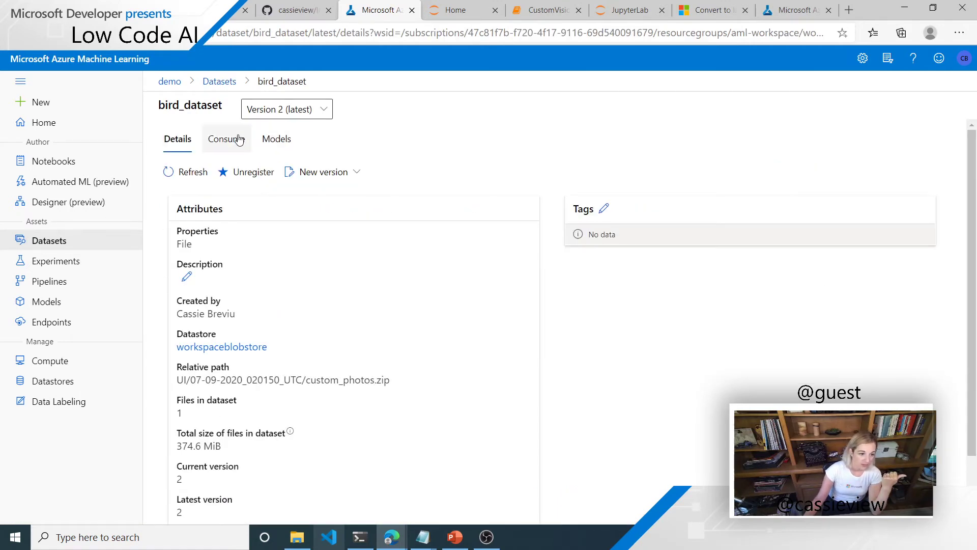
left_click(251, 140)
left_click(249, 211)
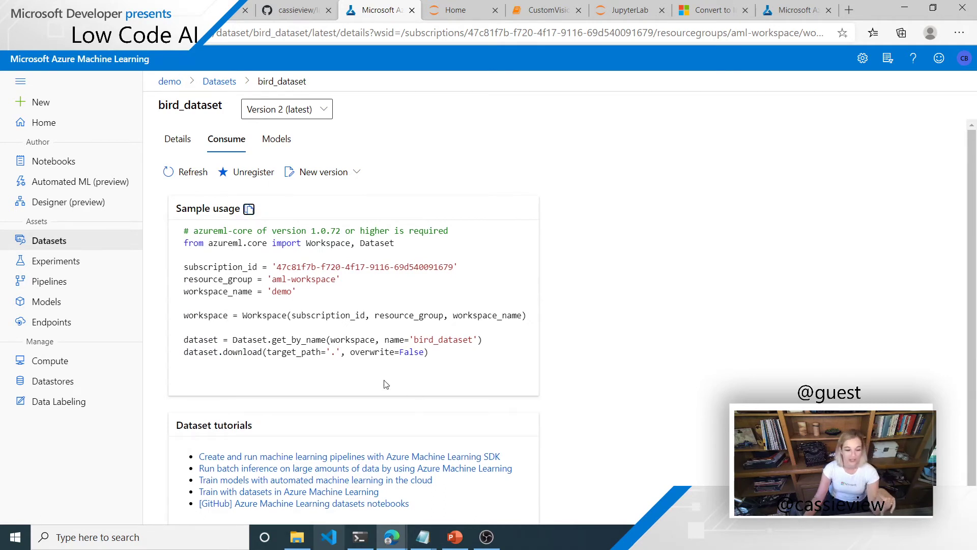
left_click_drag(430, 352, 183, 230)
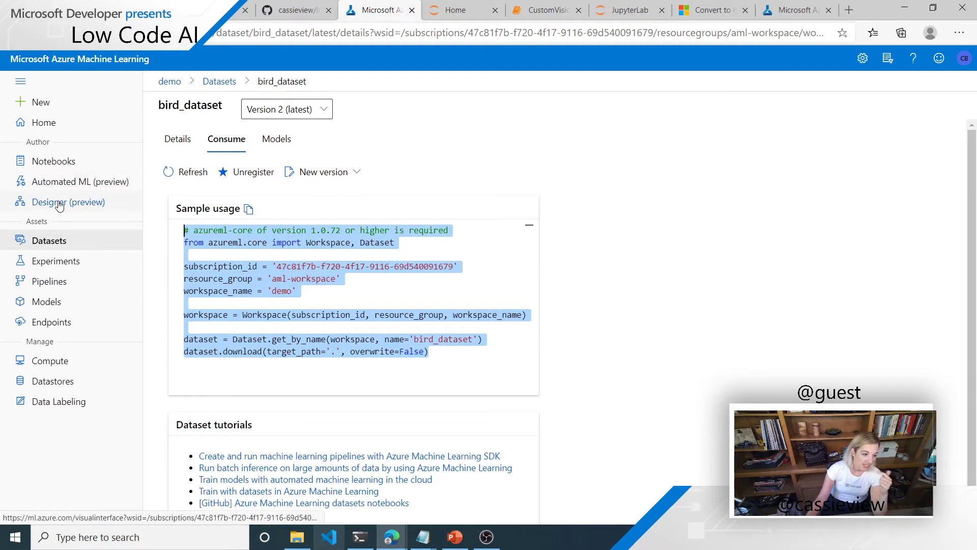
Step: Review the org-pytorch-birds experiment's run, and look through the workspace's pipelines and registered models
left_click(102, 264)
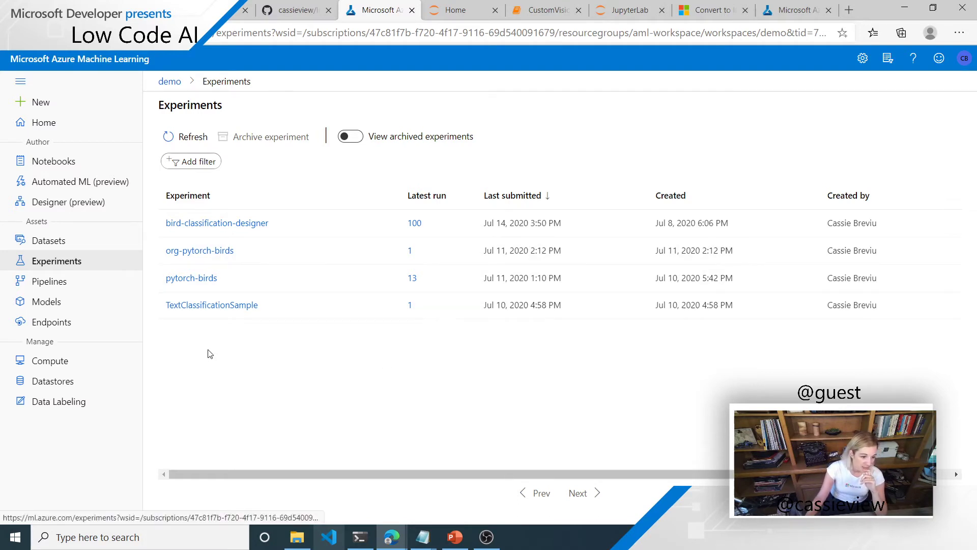
left_click(220, 250)
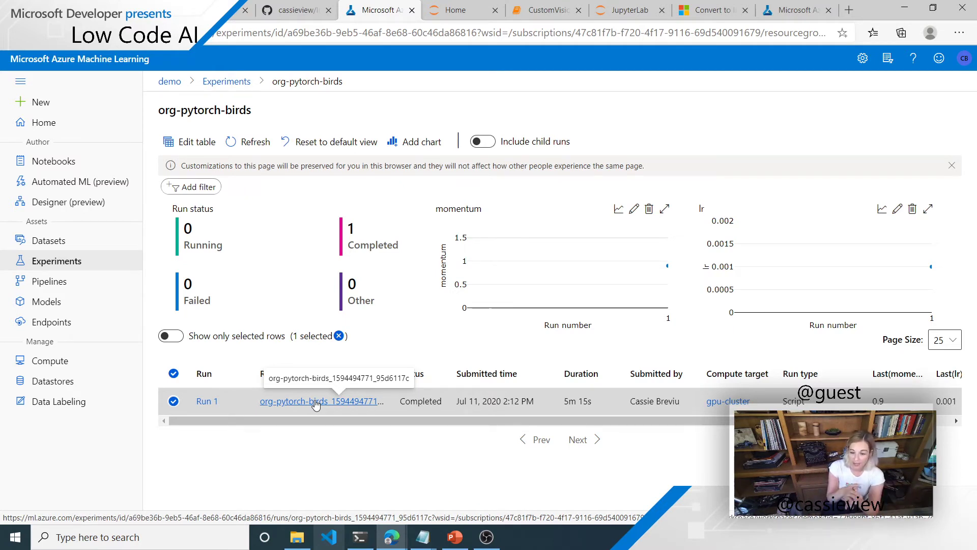
left_click(80, 280)
left_click(85, 307)
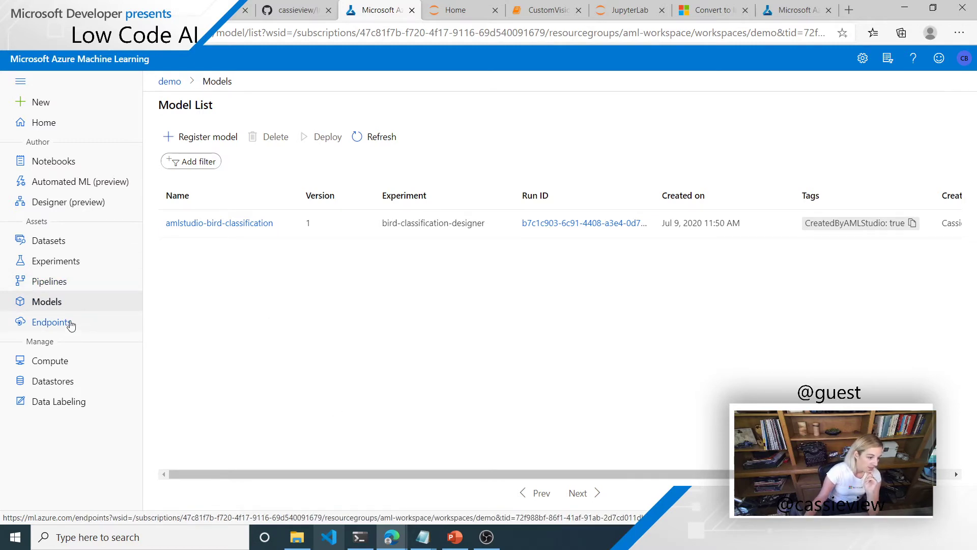
Step: Look through the workspace's compute clusters, inference clusters and attached compute, and return to the compute instances list
left_click(62, 359)
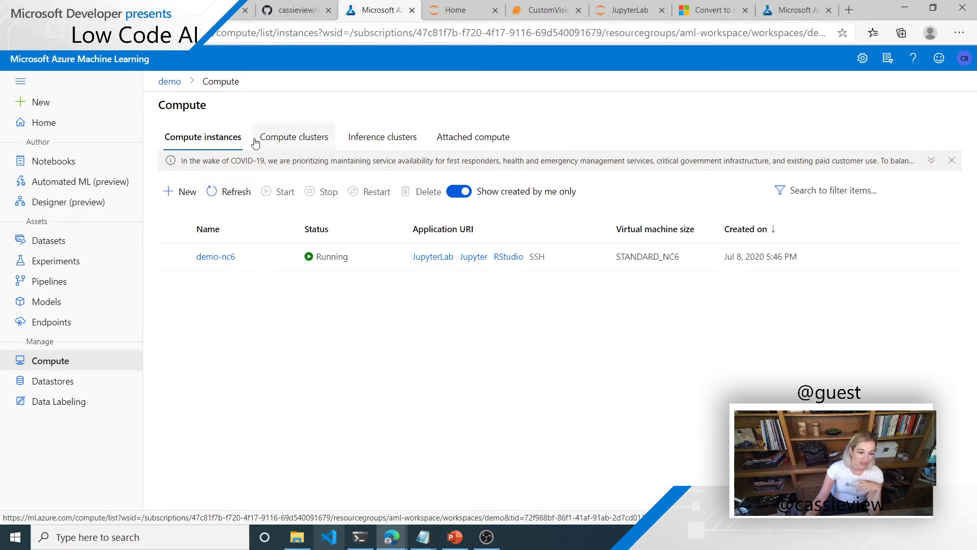
left_click(294, 133)
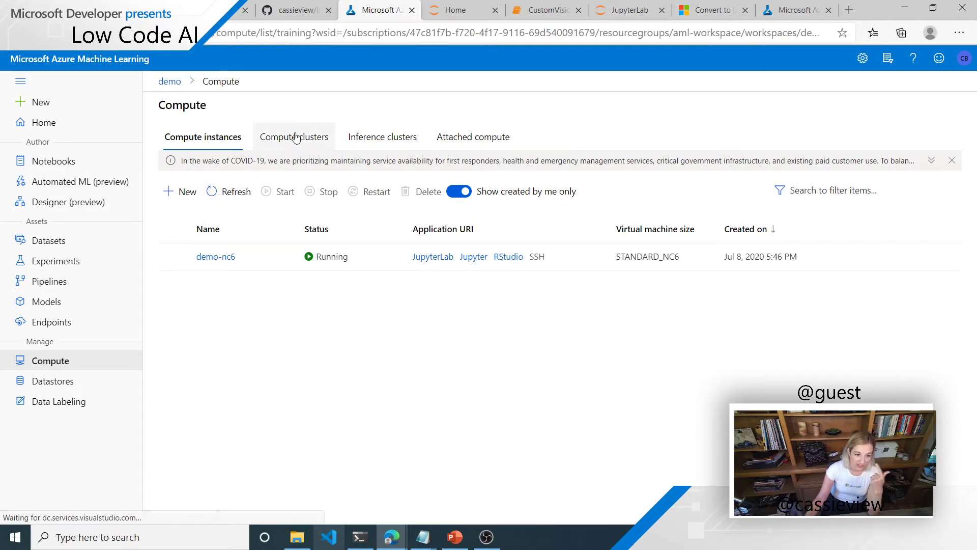
left_click(417, 137)
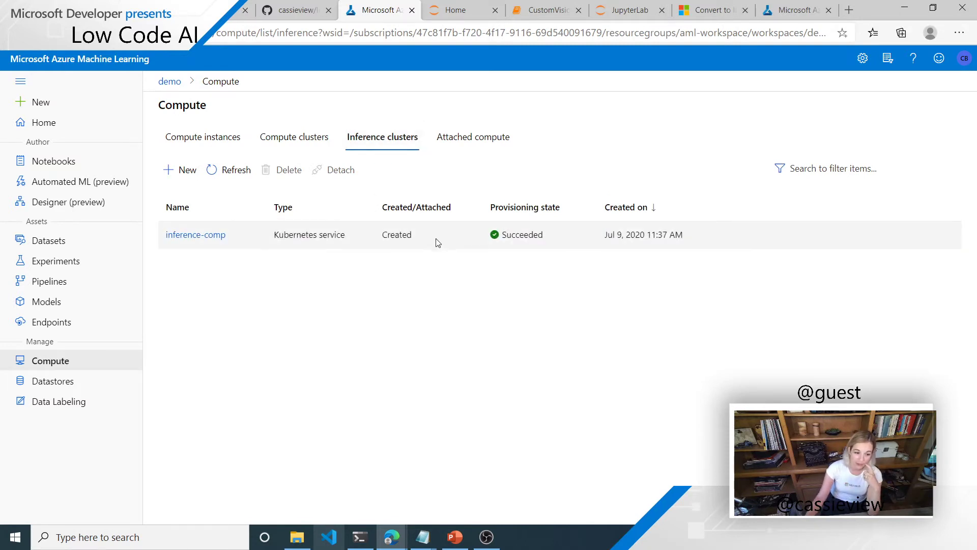
left_click(476, 135)
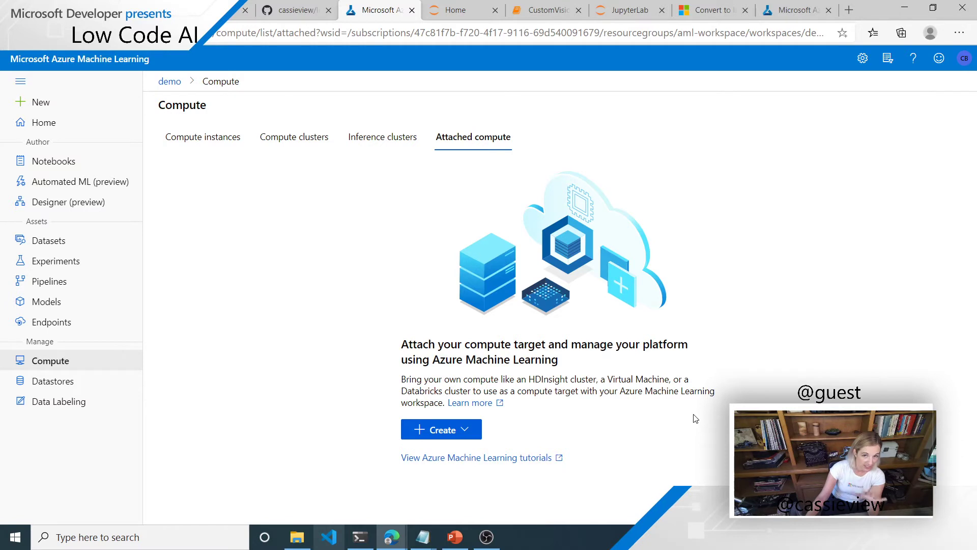
left_click(221, 145)
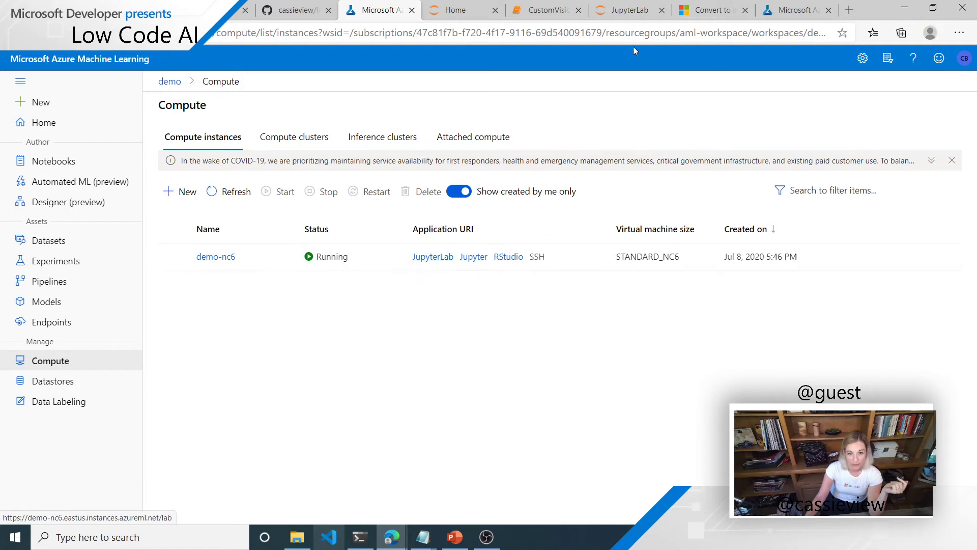
Step: In the CustomVisionSdkUpload notebook, run the cell that publishes the trained iteration to the project endpoint
left_click(630, 10)
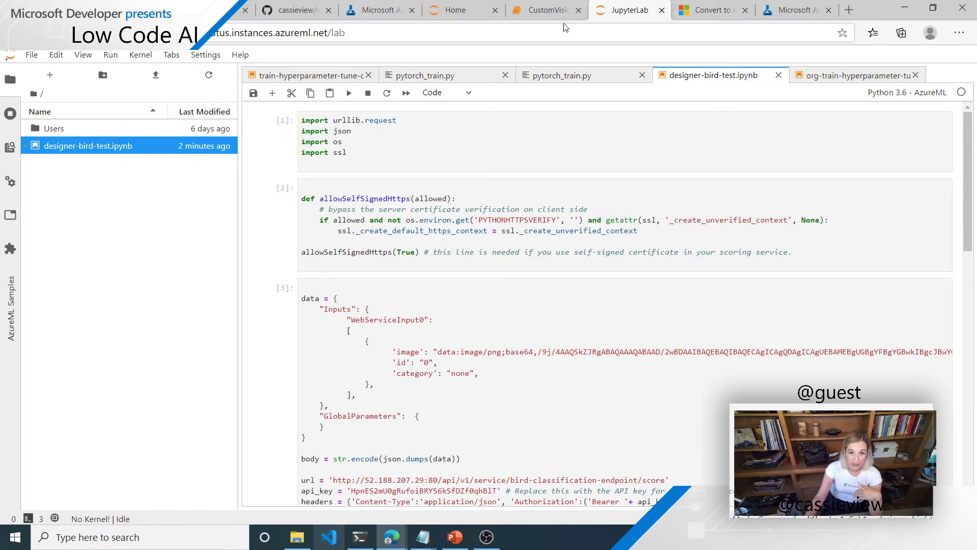
left_click(554, 13)
left_click(458, 34)
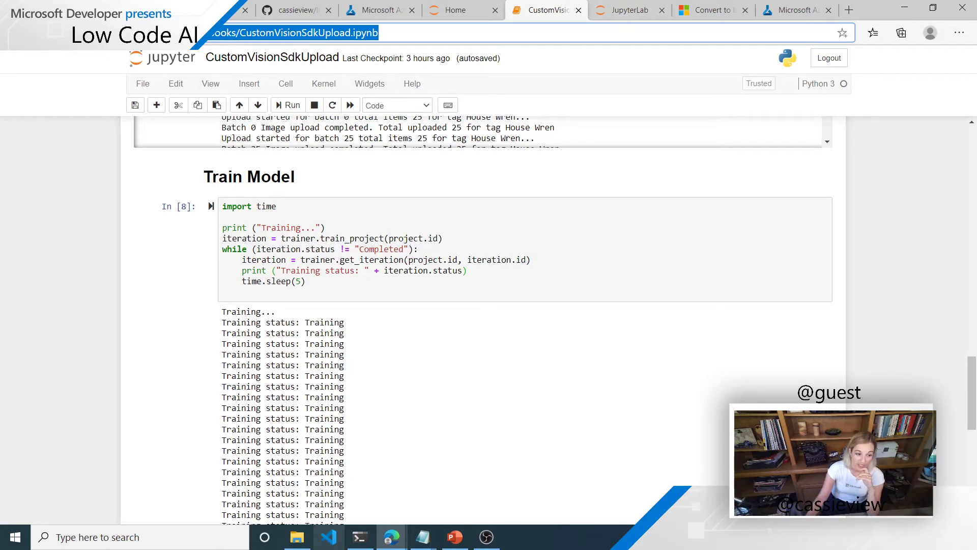
scroll(575, 356, "down", 3)
scroll(738, 275, "down", 1)
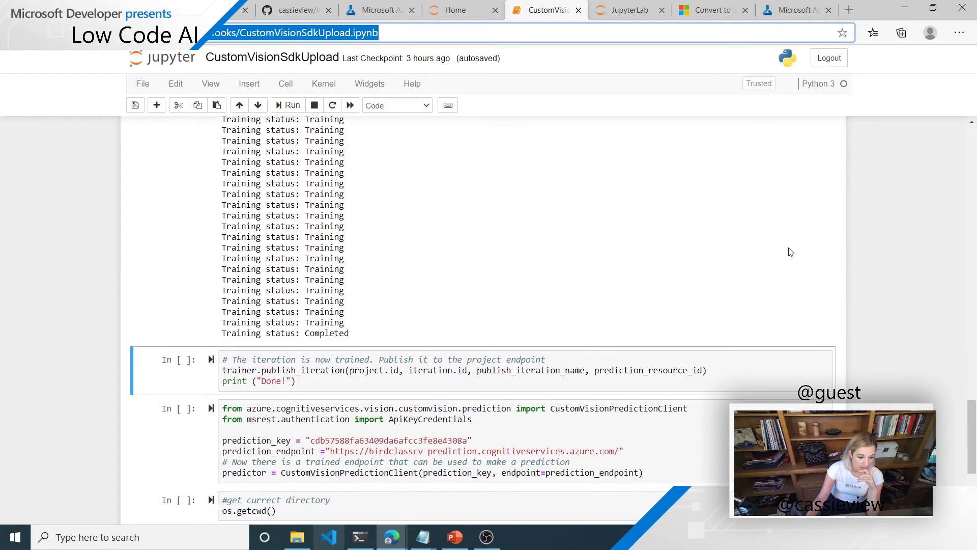
scroll(712, 202, "down", 2)
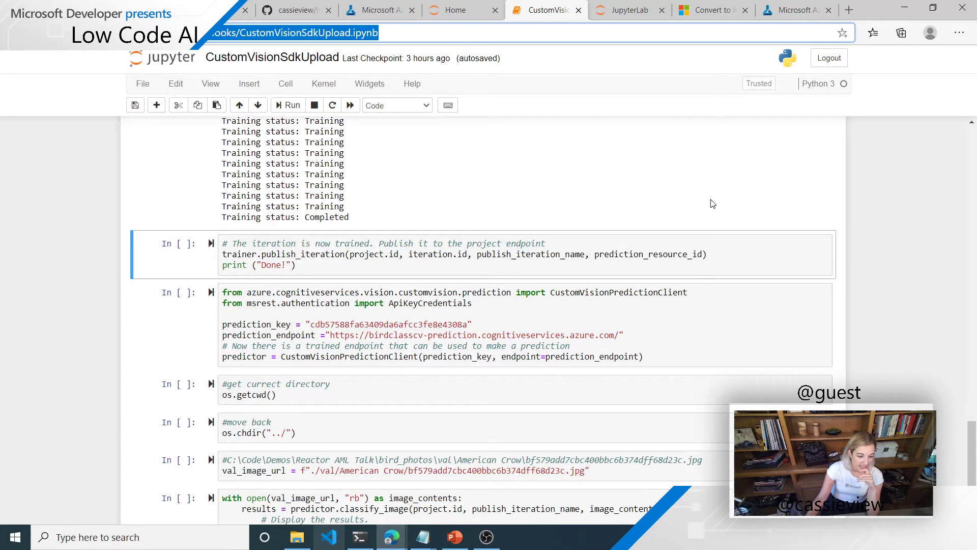
left_click(765, 254)
key("shift+Return")
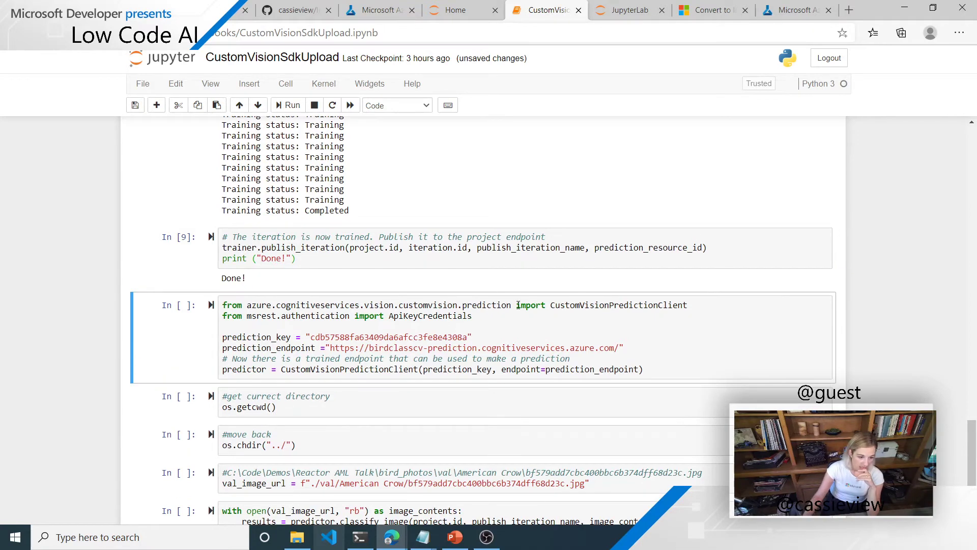
scroll(596, 307, "down", 1)
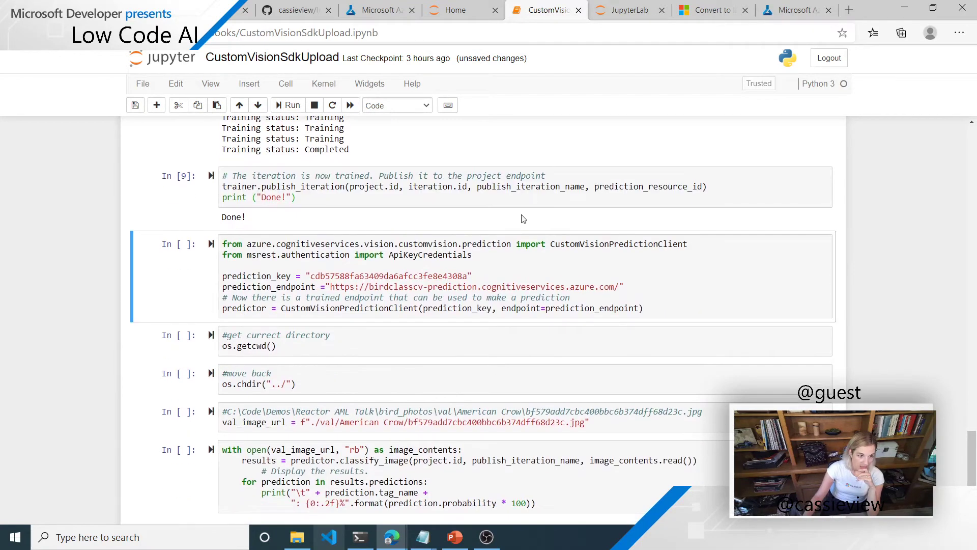
Step: Review Iteration 1's overall precision, recall and AP and its performance per tag in the Custom Vision bird classification project
left_click(235, 10)
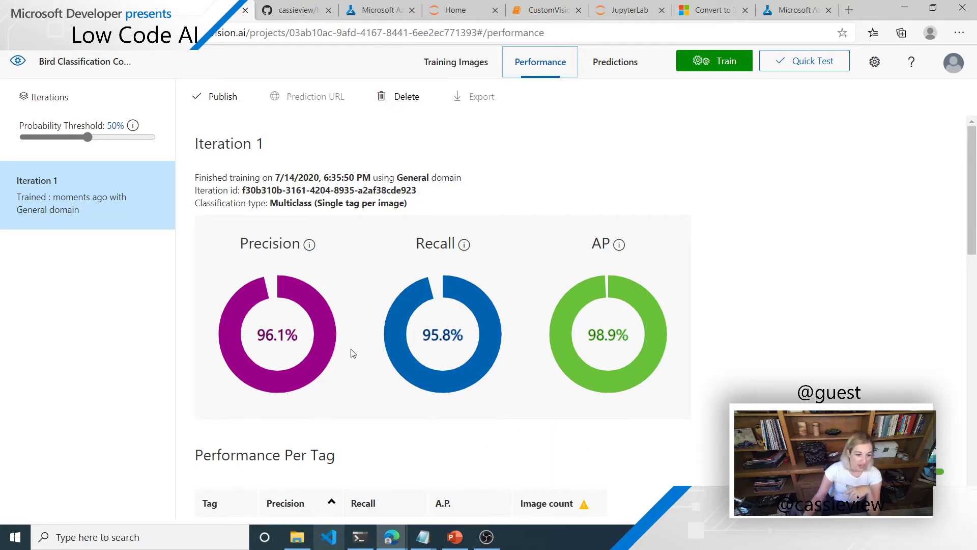
scroll(840, 300, "down", 2)
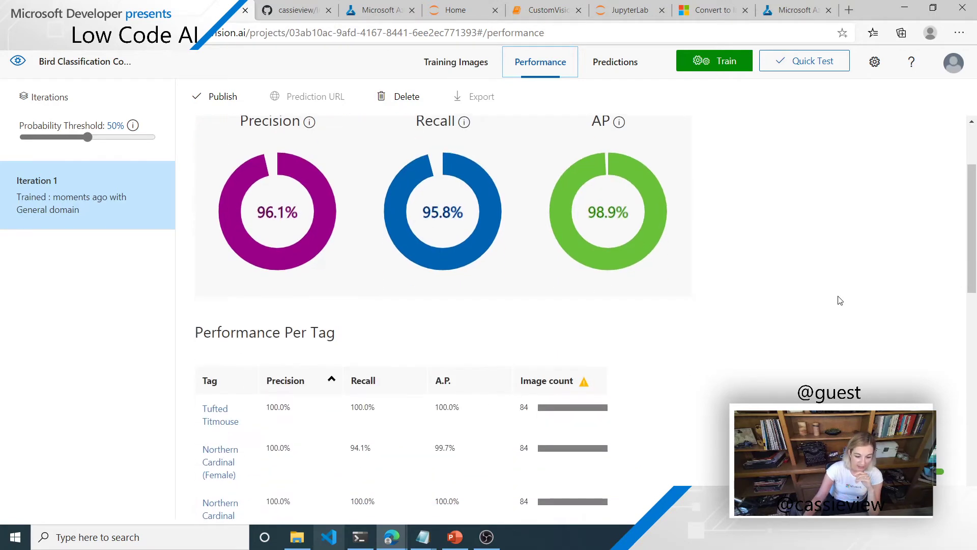
scroll(825, 316, "down", 2)
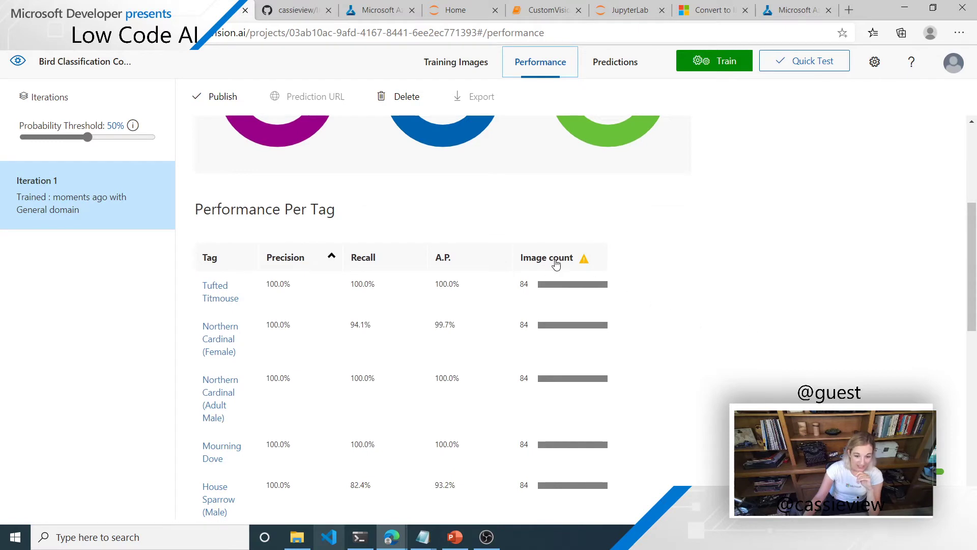
mouse_move(584, 263)
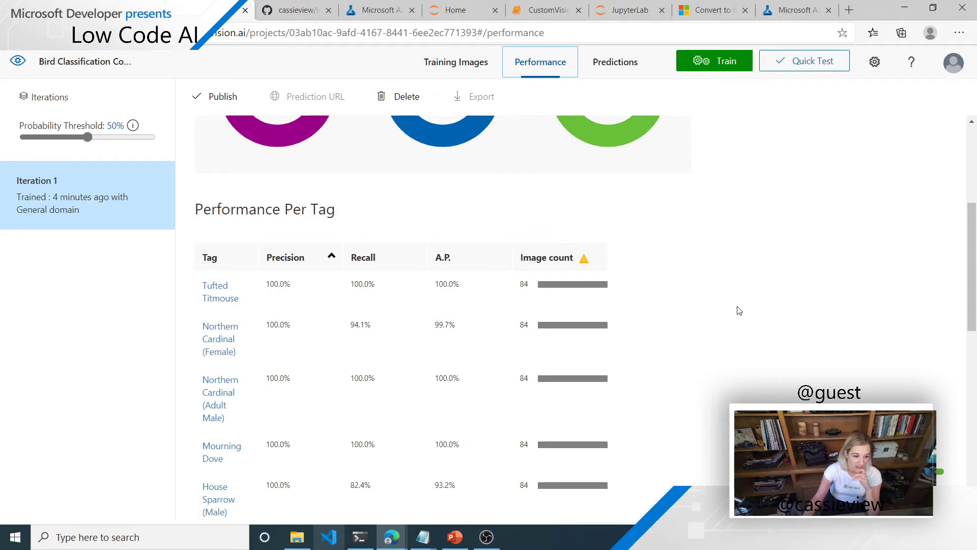
scroll(637, 229, "up", 1)
scroll(639, 231, "up", 4)
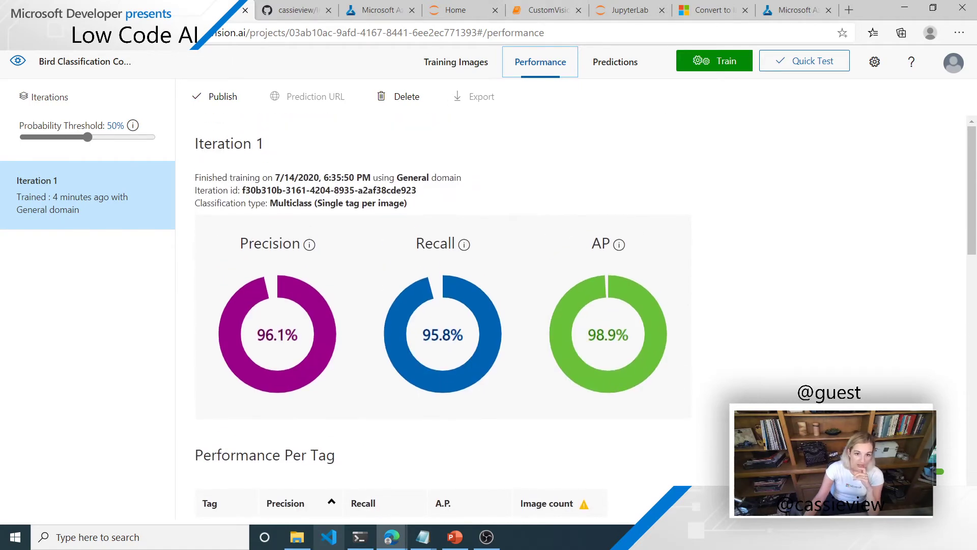
Step: Return to the CustomVisionSdkUpload notebook and run the cell that creates the CustomVisionPredictionClient predictor
left_click(568, 21)
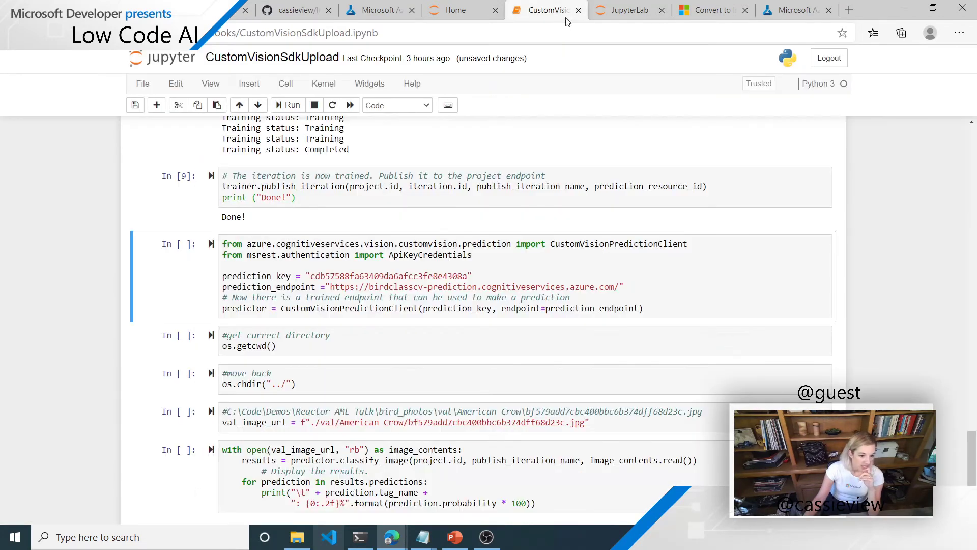
scroll(628, 290, "down", 1)
scroll(549, 267, "up", 3)
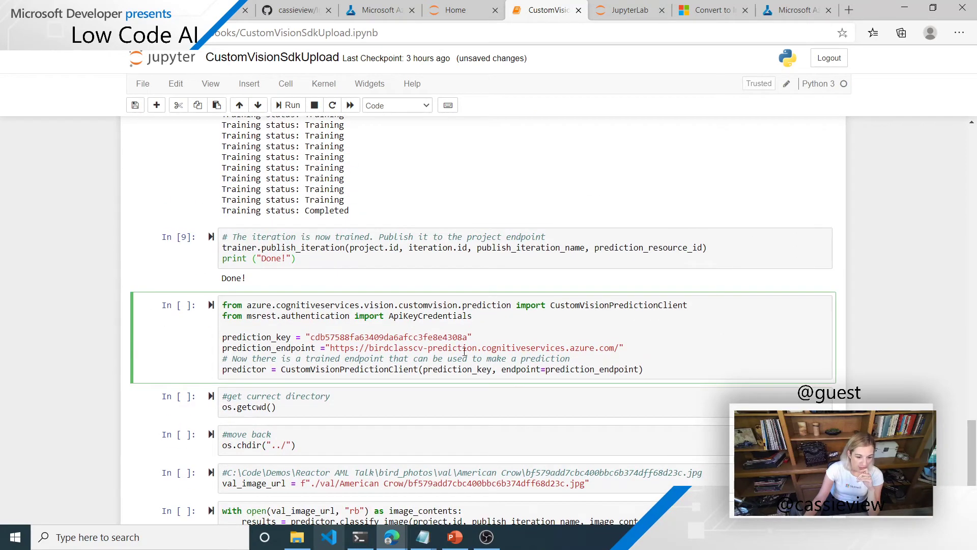
double_click(380, 370)
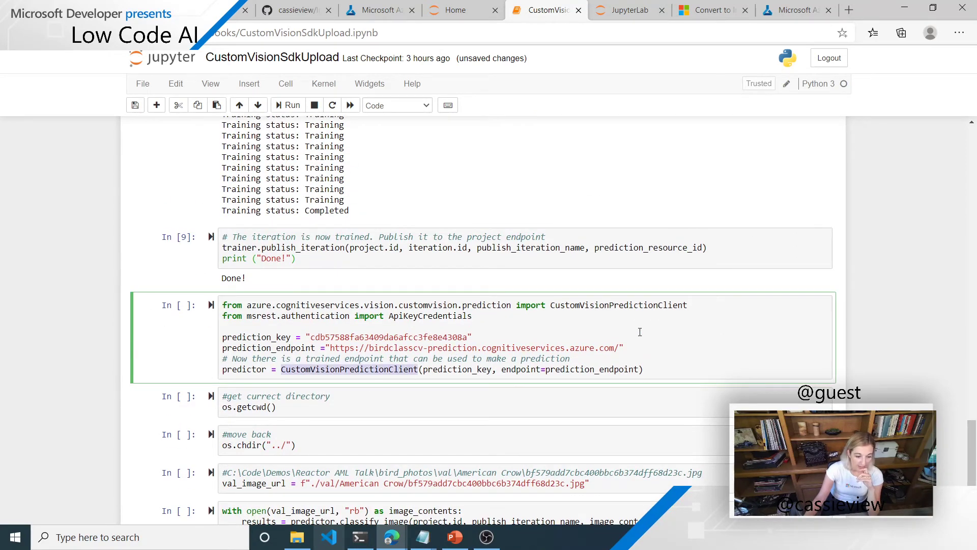
scroll(738, 336, "down", 1)
left_click(696, 270)
key("shift+Return")
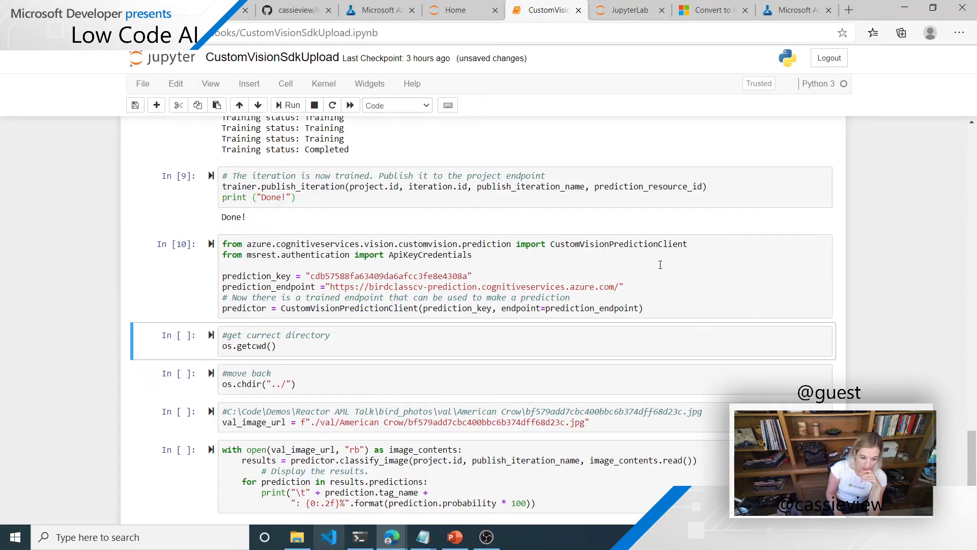
Step: Run the current-directory cell, move up one folder with os.chdir("../"), and run the current-directory cell again
key("shift+Return")
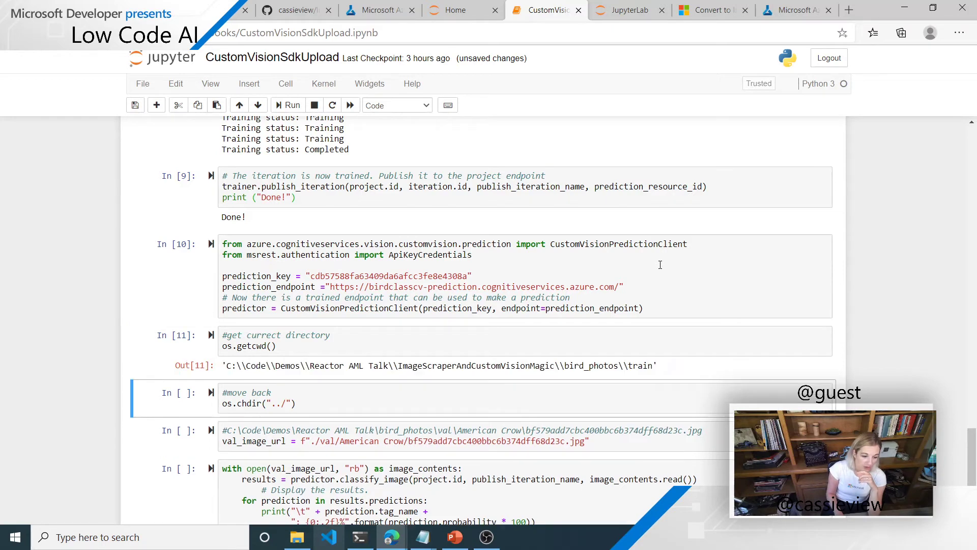
key("shift+Return")
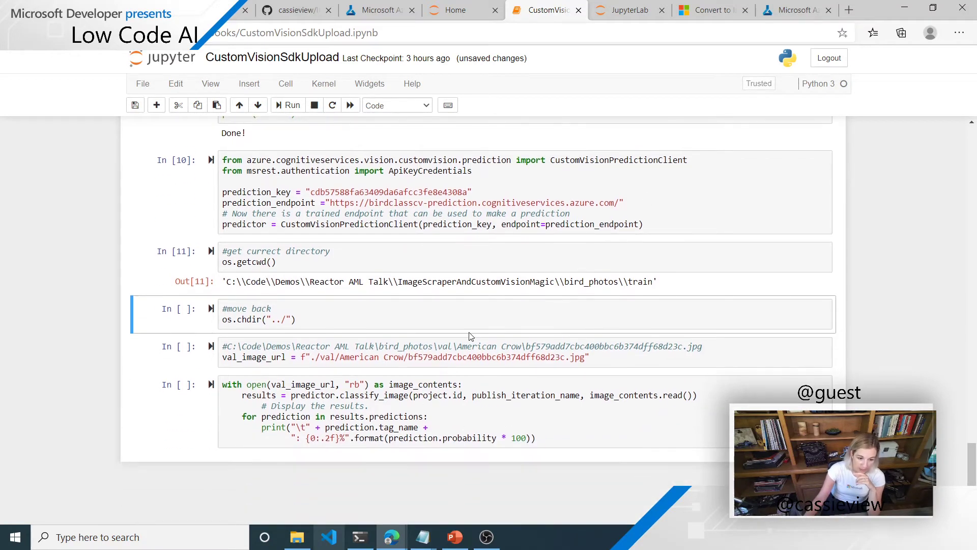
left_click(384, 248)
key("shift+Return")
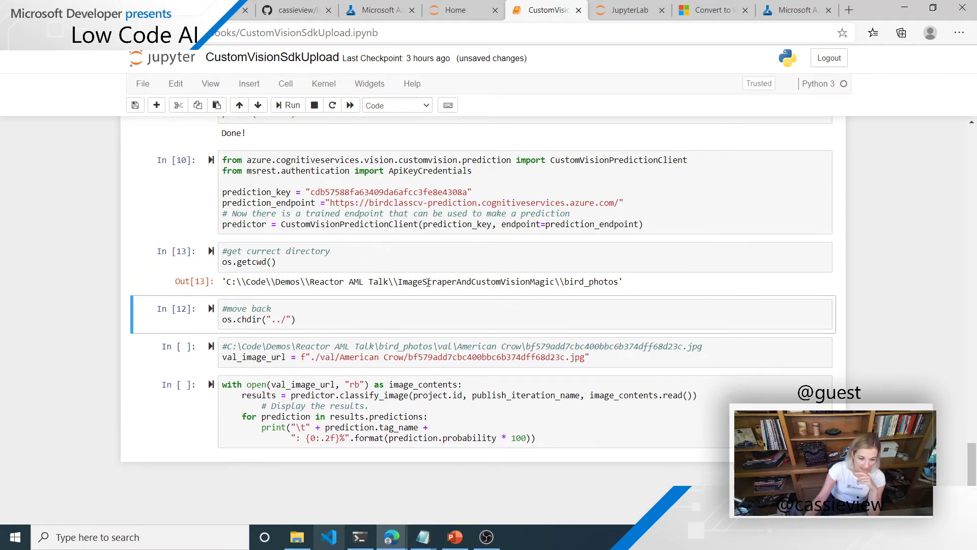
Step: Run the cells that set the American Crow validation image path and classify that image, and review the printed tag probabilities
left_click(530, 345)
key("shift+Return")
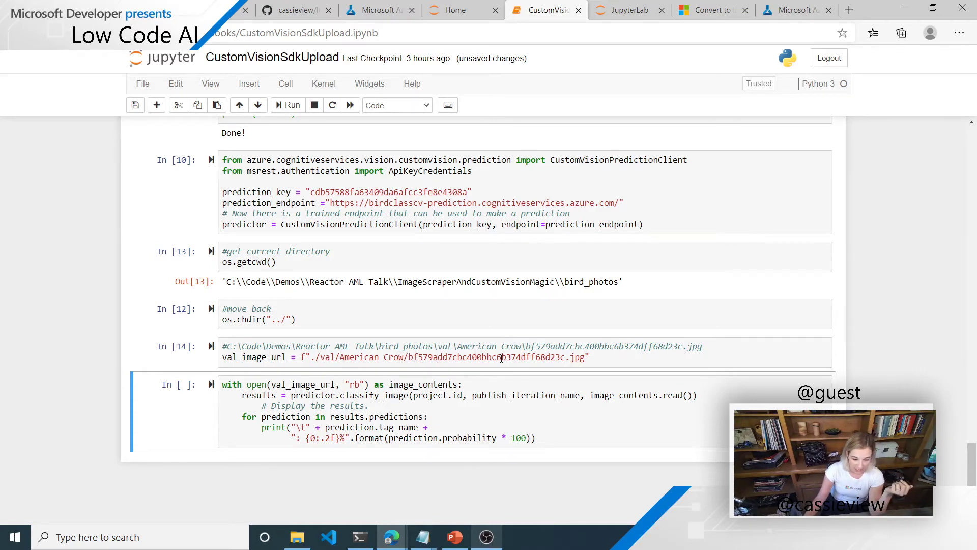
left_click(639, 428)
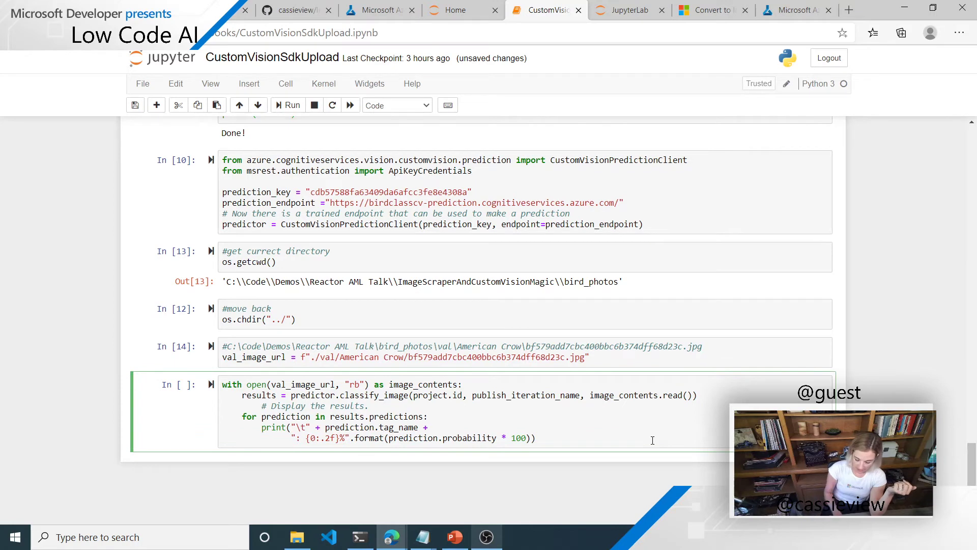
key("shift+Return")
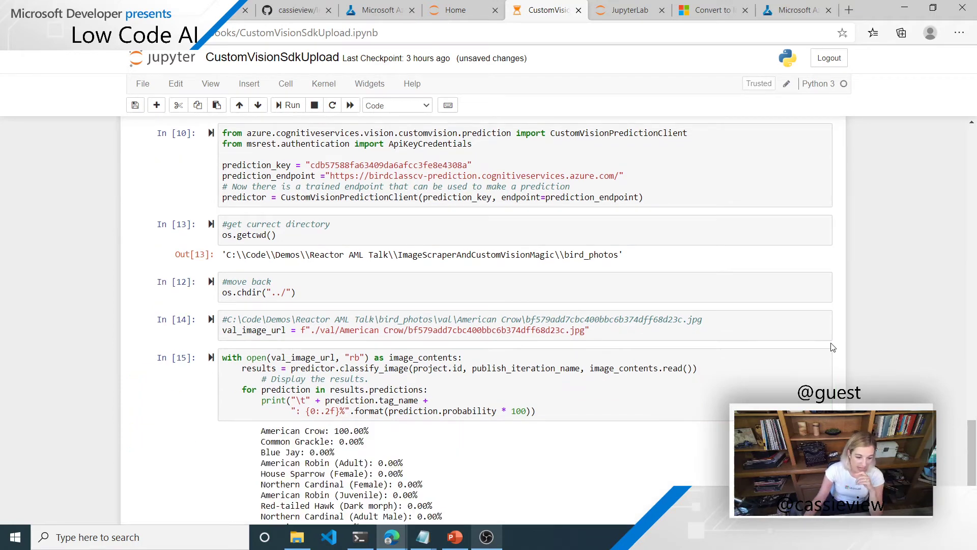
scroll(810, 365, "down", 1)
scroll(449, 416, "down", 2)
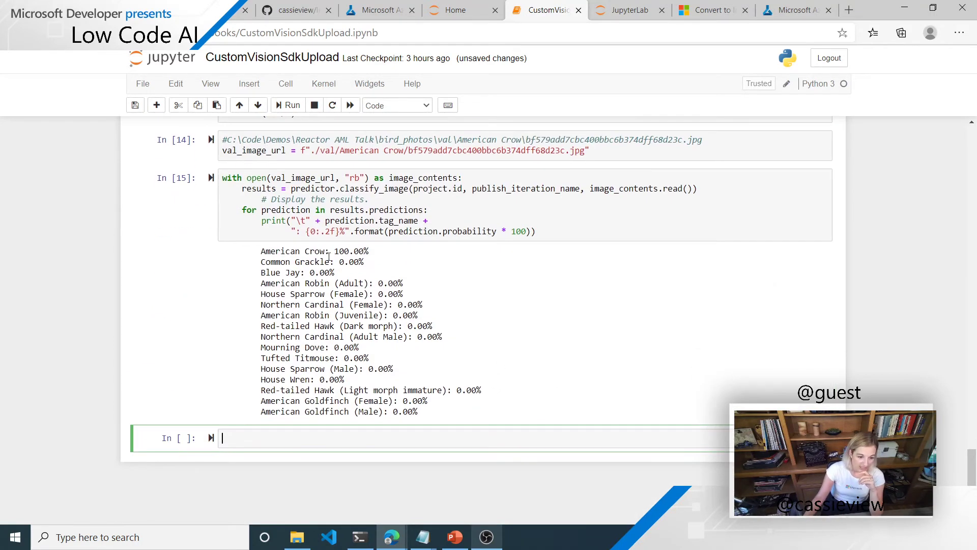
left_click_drag(370, 252, 260, 261)
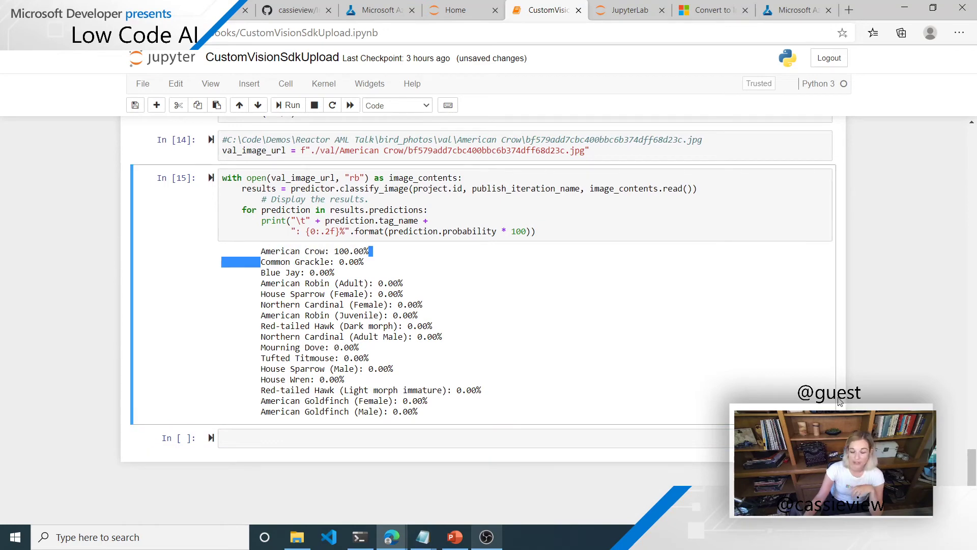
scroll(710, 335, "up", 1)
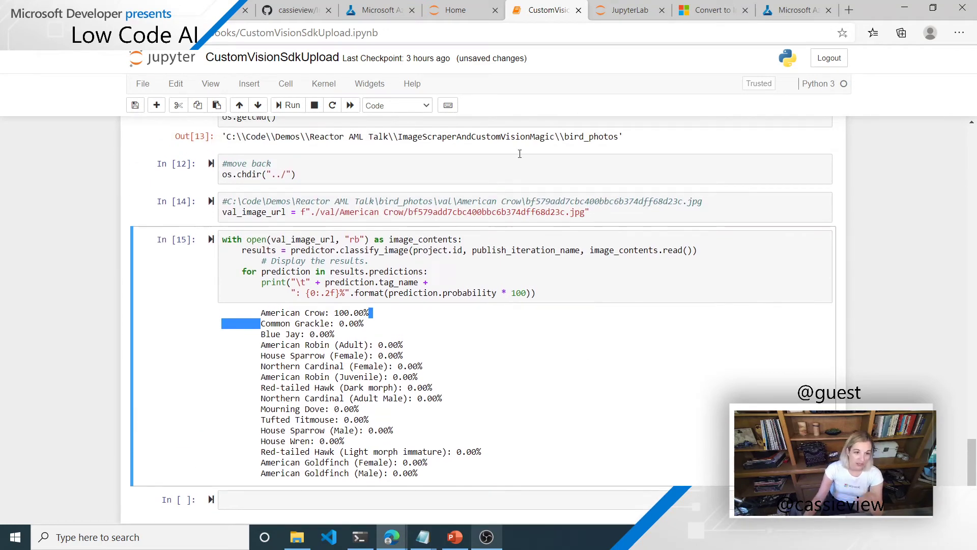
Step: View the Quick Test dialog for Iteration 1 in the Custom Vision project, close it, and return to the notebook
left_click(234, 11)
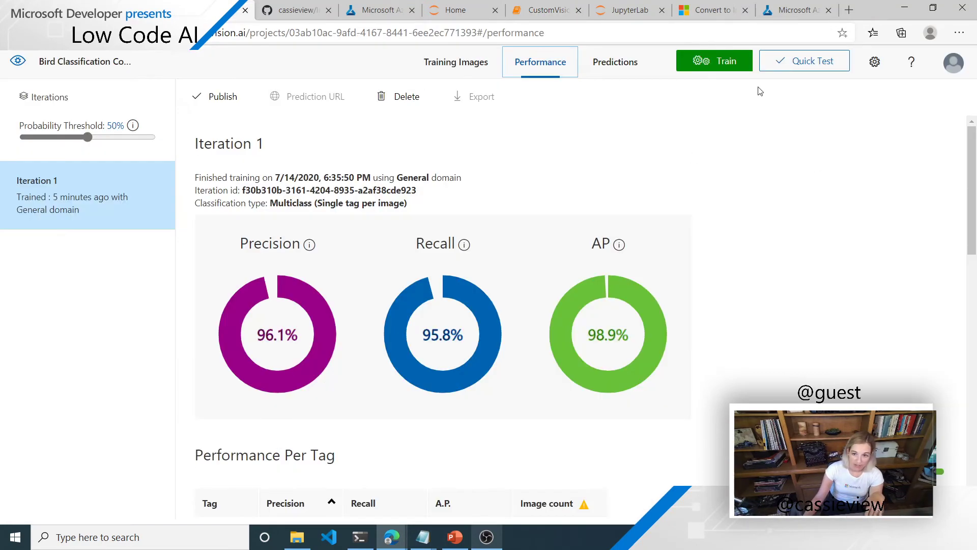
left_click(802, 66)
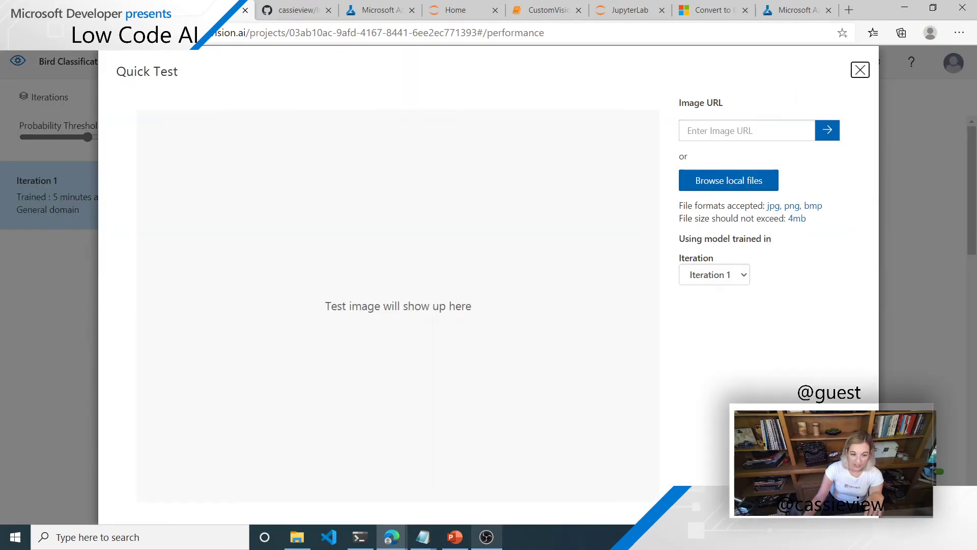
left_click(861, 71)
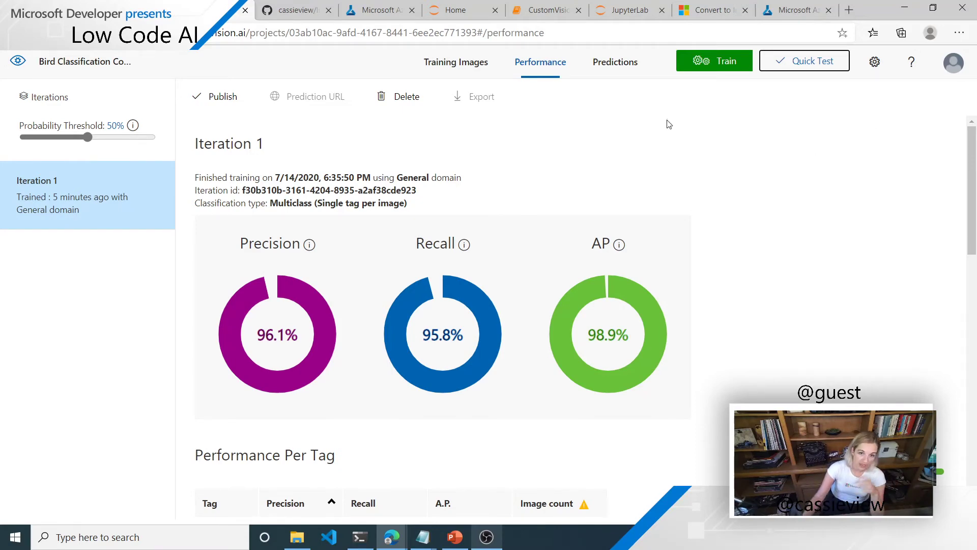
left_click(564, 11)
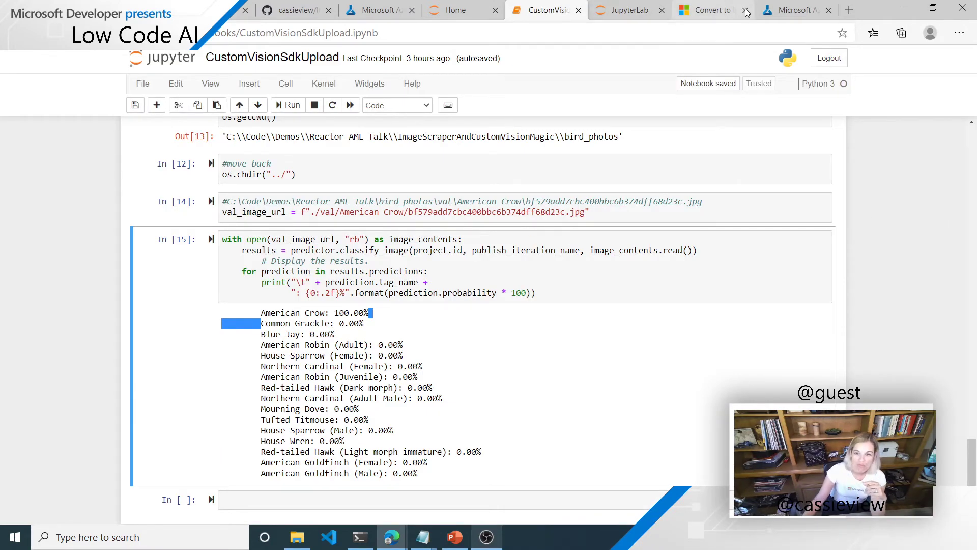
Step: Switch to Azure Machine Learning studio and show all sample pipelines in the Designer
left_click(633, 14)
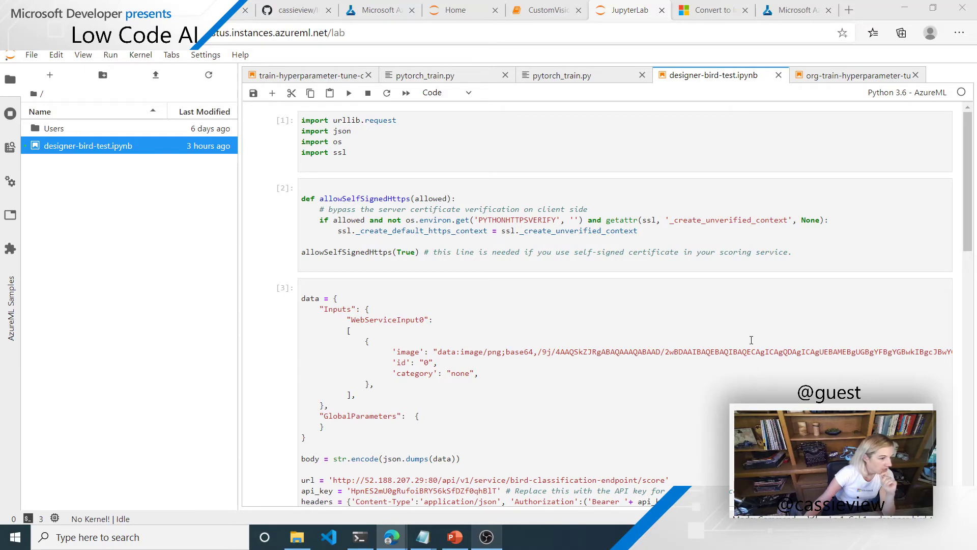
left_click(353, 18)
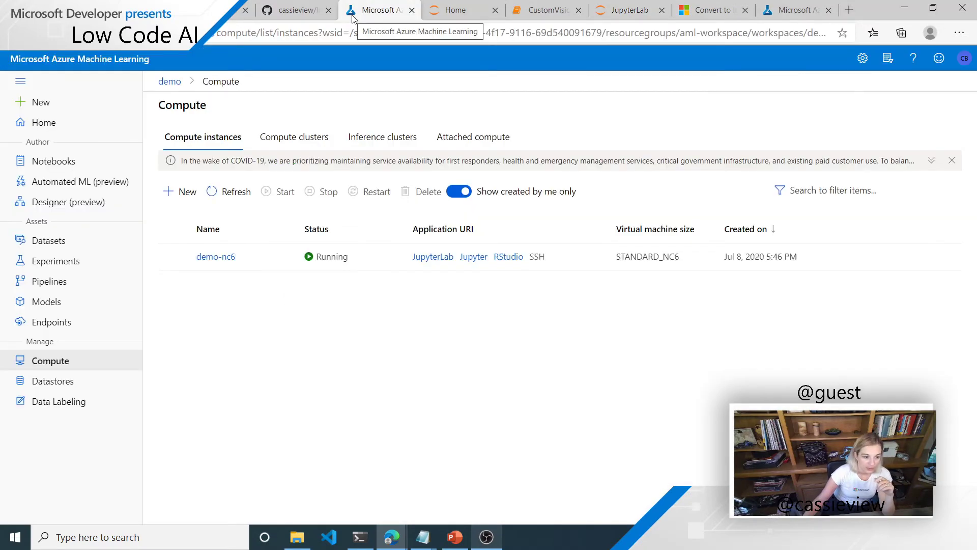
left_click(69, 203)
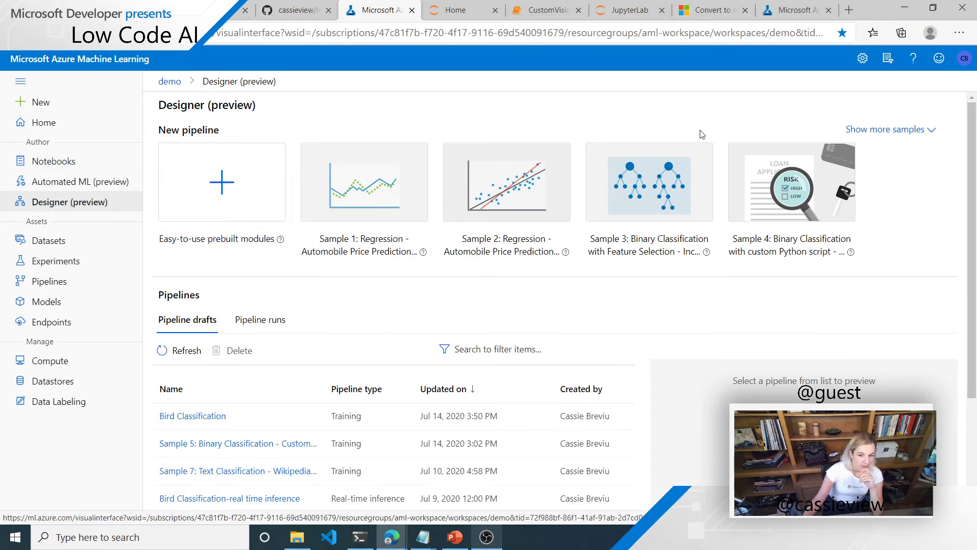
left_click(923, 135)
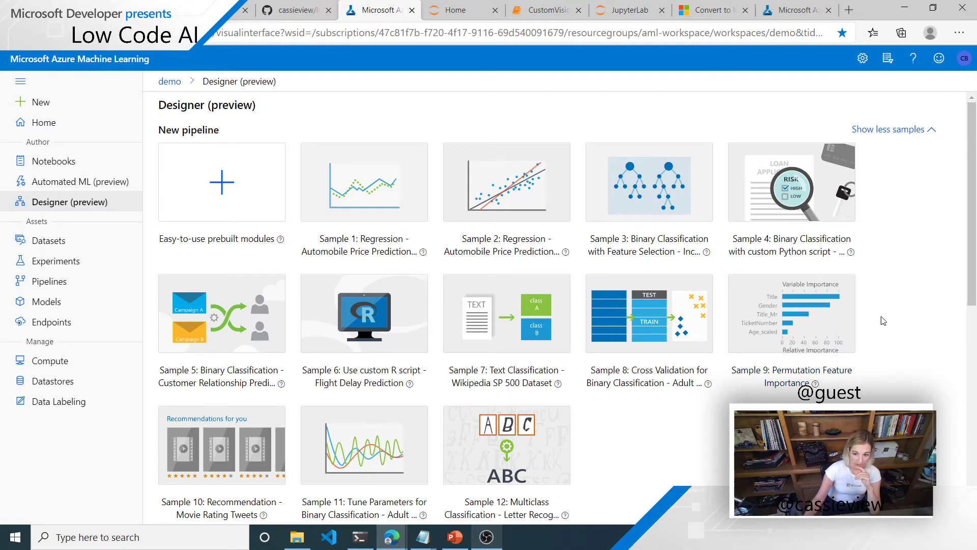
Step: Look over the samples and pipeline drafts, and create a blank Designer pipeline with easy-to-use prebuilt modules
scroll(910, 316, "down", 3)
scroll(910, 316, "down", 3)
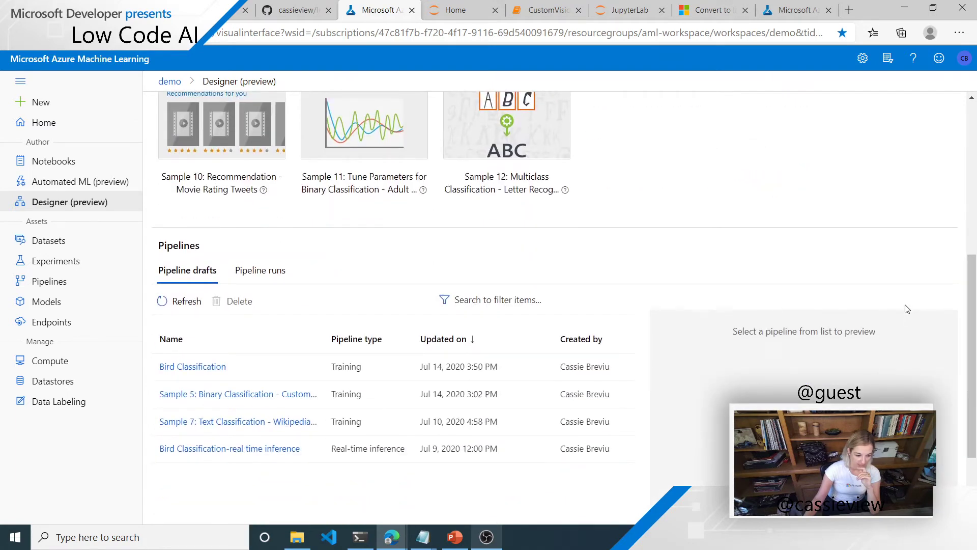
scroll(907, 310, "up", 4)
scroll(908, 309, "up", 1)
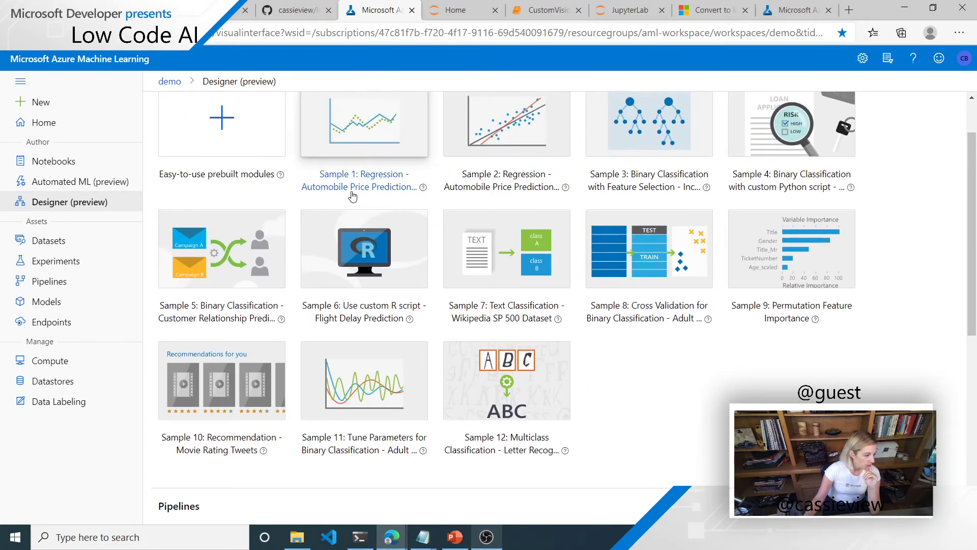
left_click(234, 150)
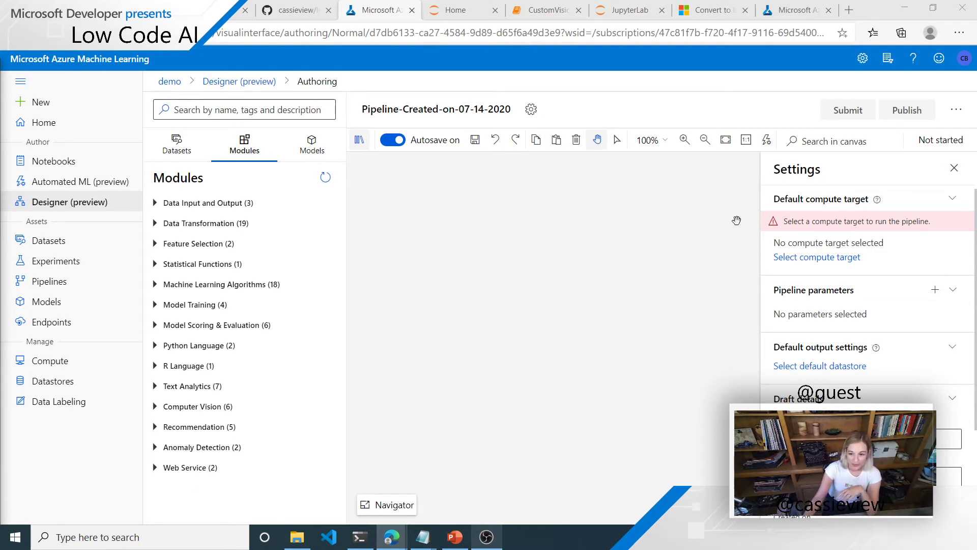
Step: Set the pipeline's default compute target to the existing compute instance demo-nc6
left_click(812, 257)
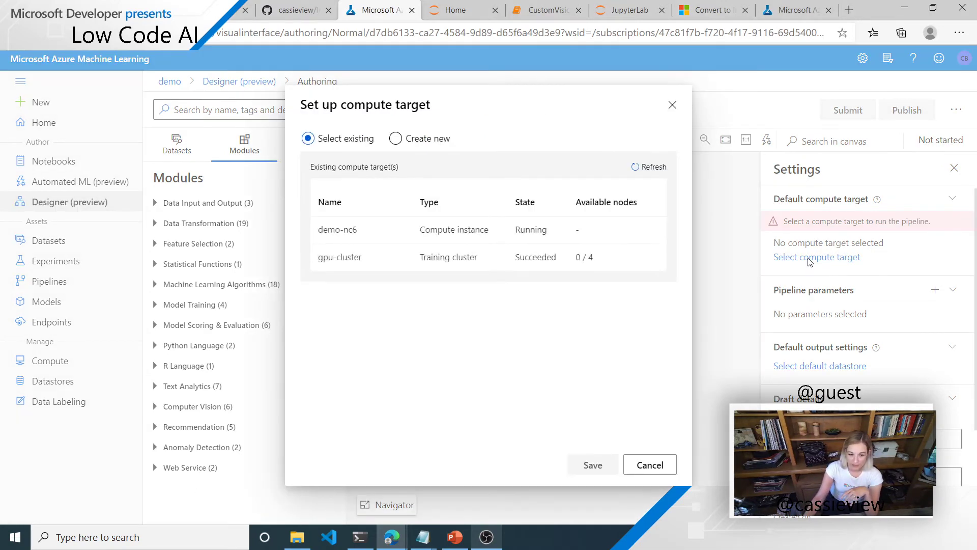
left_click(578, 239)
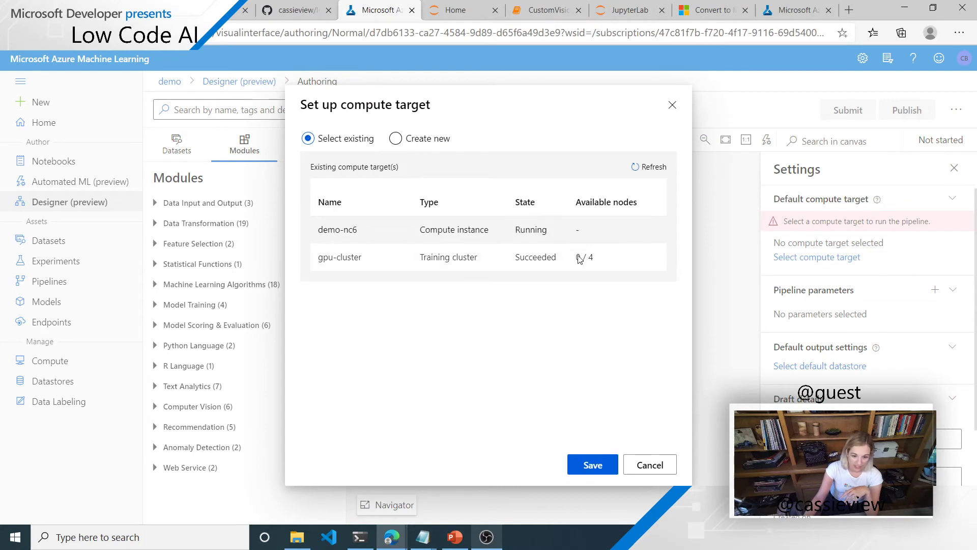
left_click(587, 470)
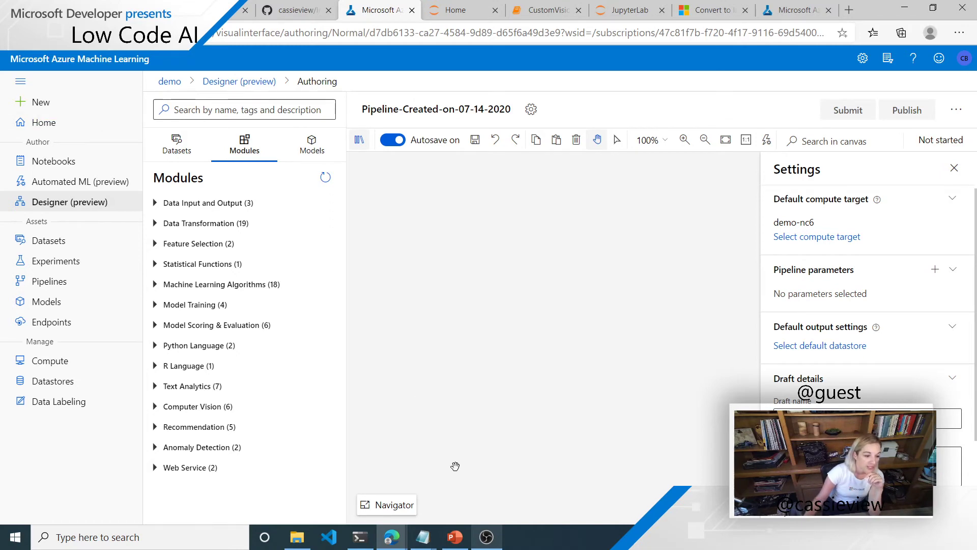
Step: Look over the Data Input and Output modules, the workspace's own datasets and the sample datasets available to the pipeline
left_click(246, 202)
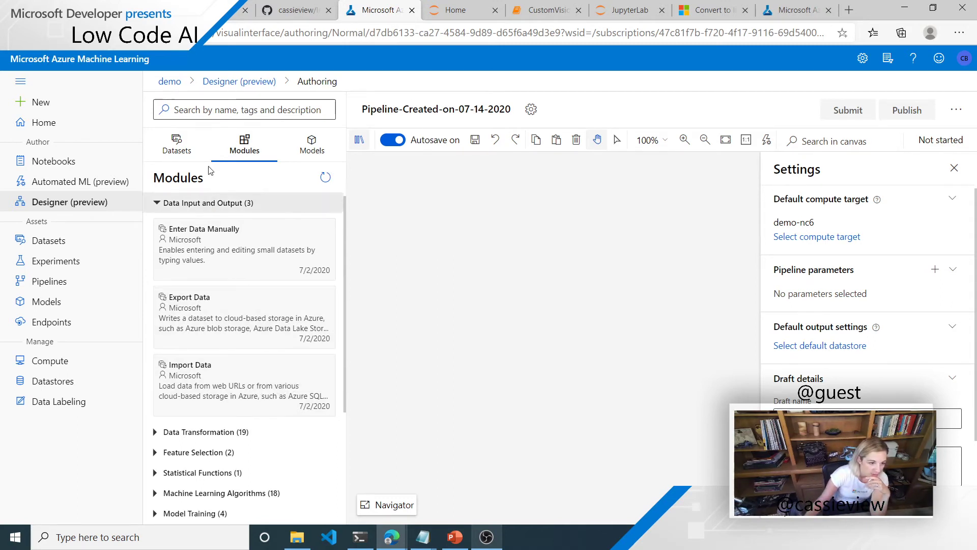
left_click(201, 148)
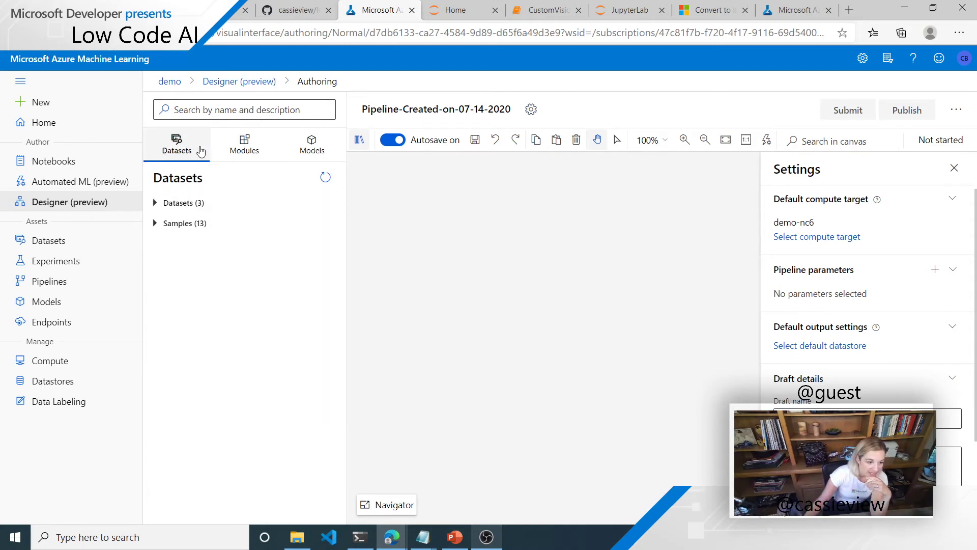
left_click(196, 204)
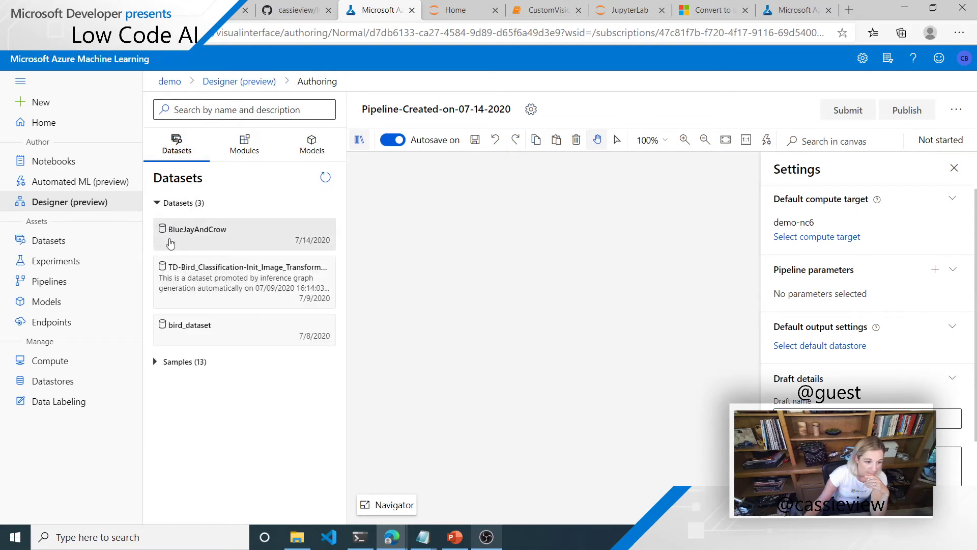
left_click(194, 362)
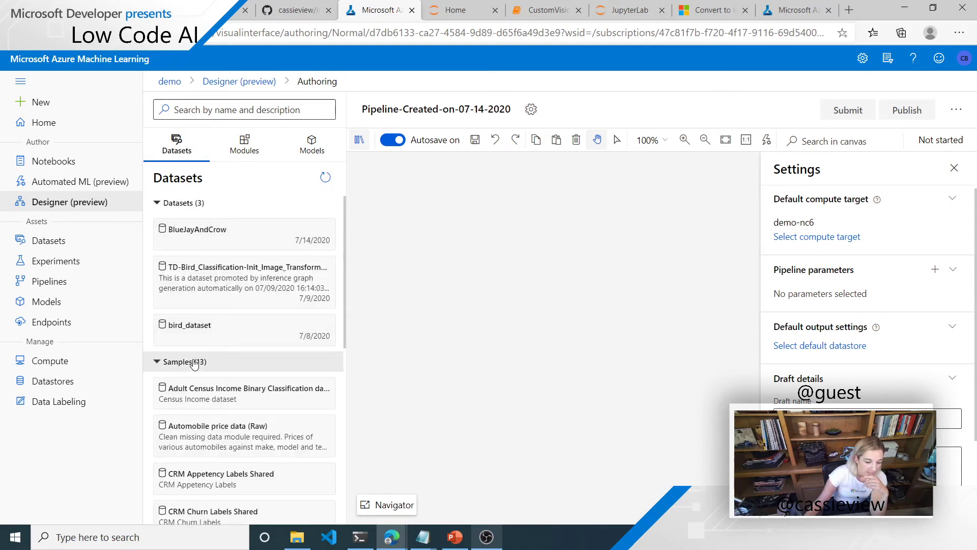
scroll(295, 386, "down", 3)
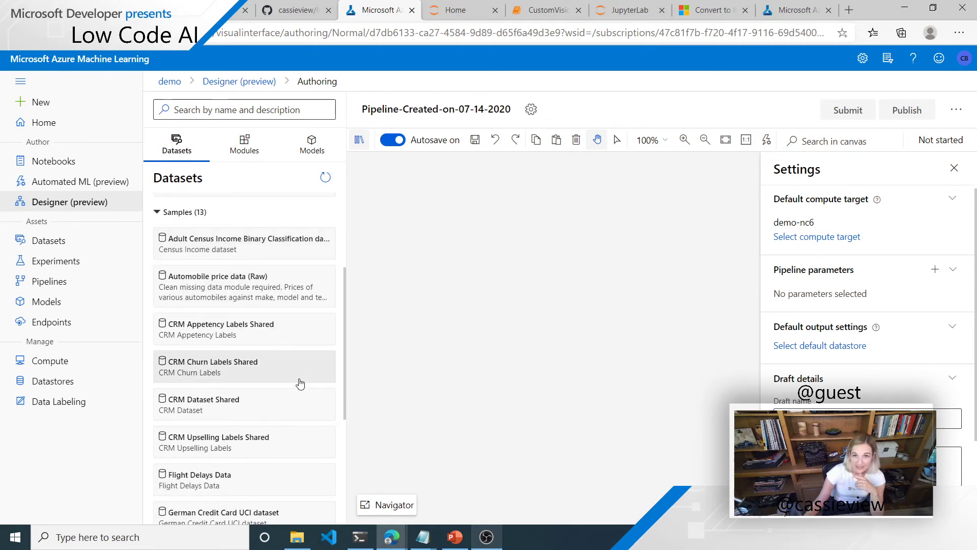
scroll(301, 386, "down", 3)
scroll(301, 380, "up", 6)
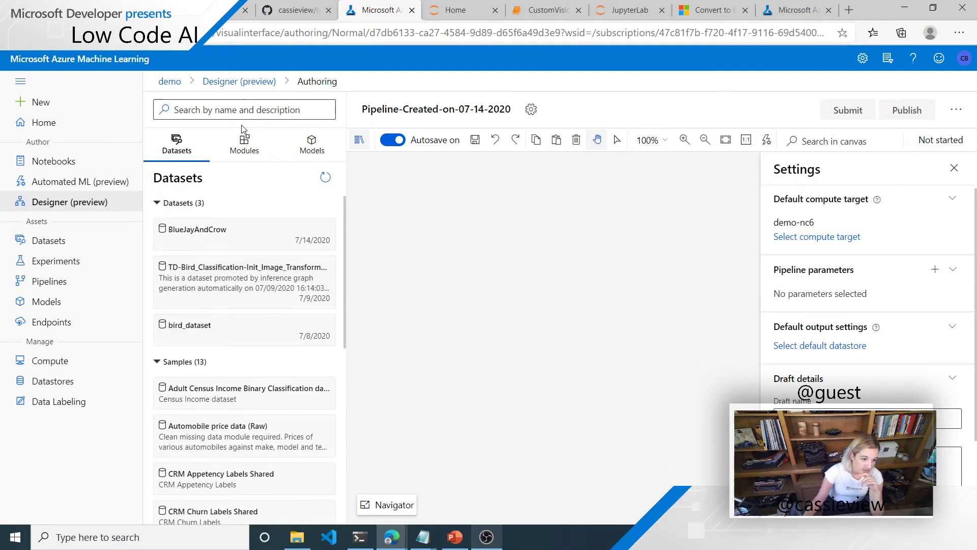
Step: Add an Import Data module to the canvas and choose Datastore as its data source
left_click(245, 146)
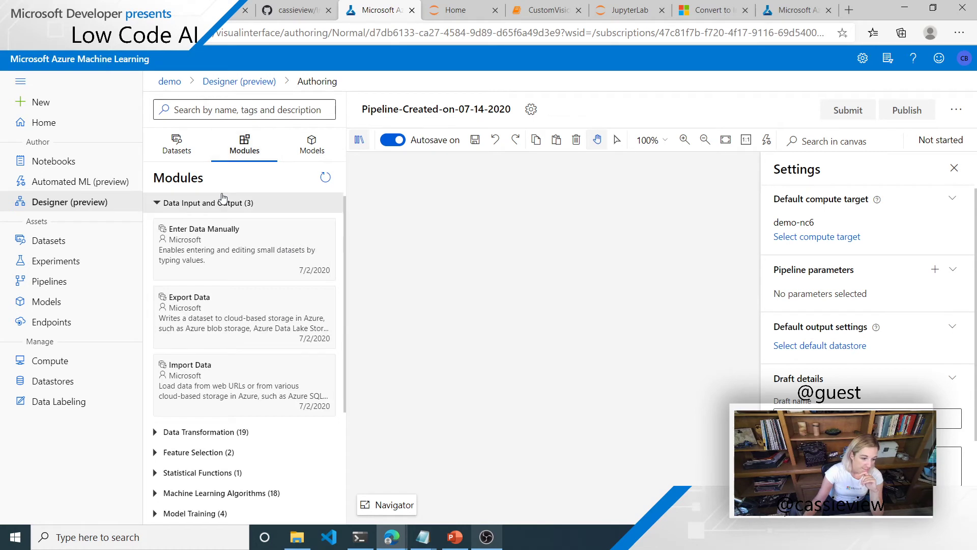
left_click_drag(232, 396, 594, 235)
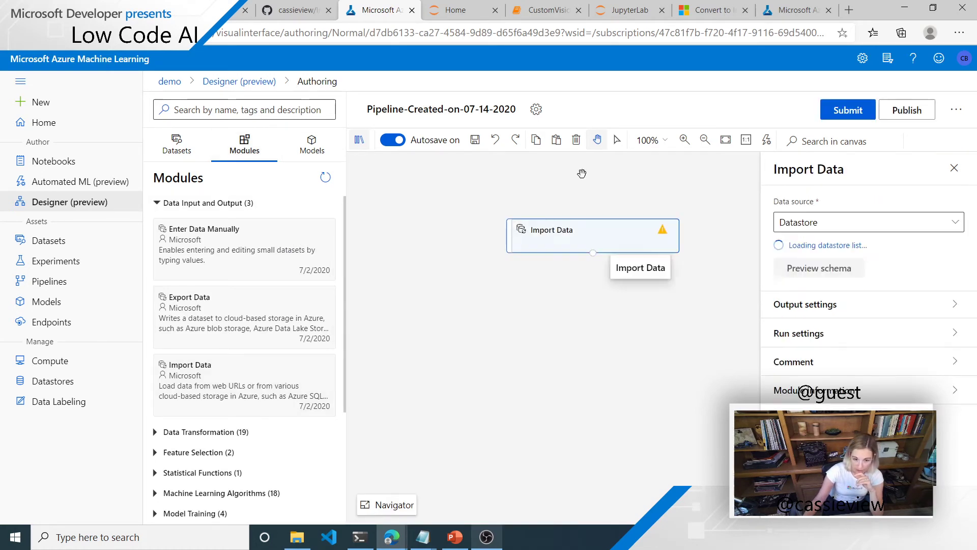
left_click(959, 218)
left_click(959, 218)
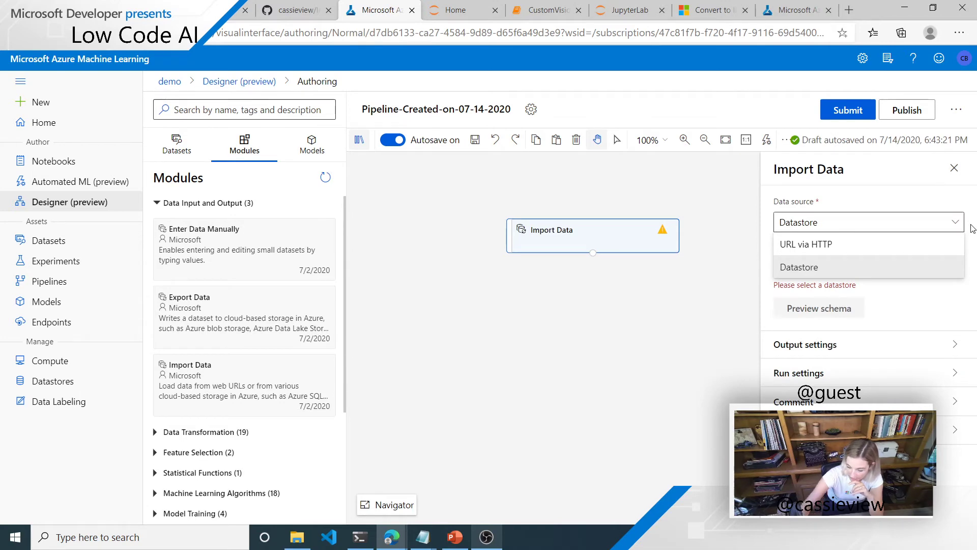
left_click(865, 268)
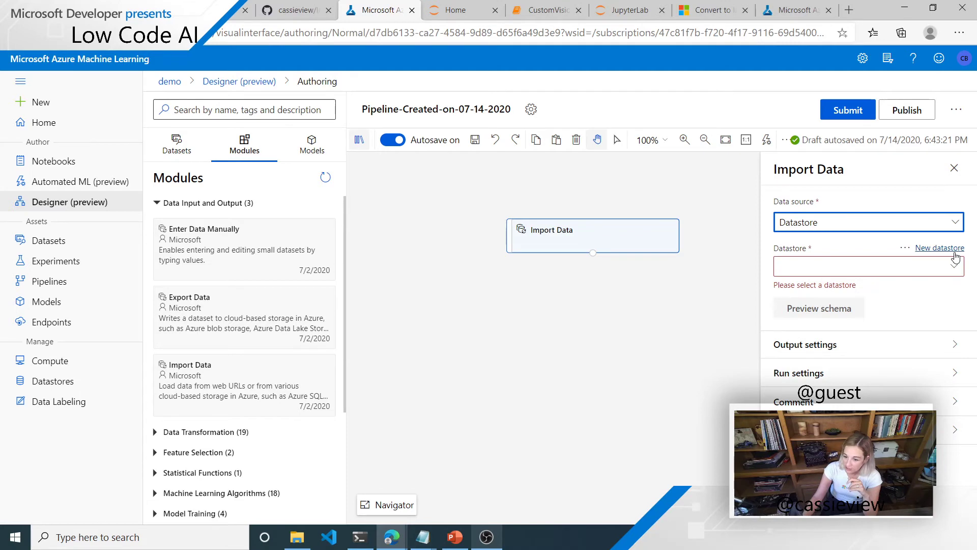
Step: Open the new datastore form, review the available datastore types, and close the form without creating one
left_click(962, 248)
left_click(504, 210)
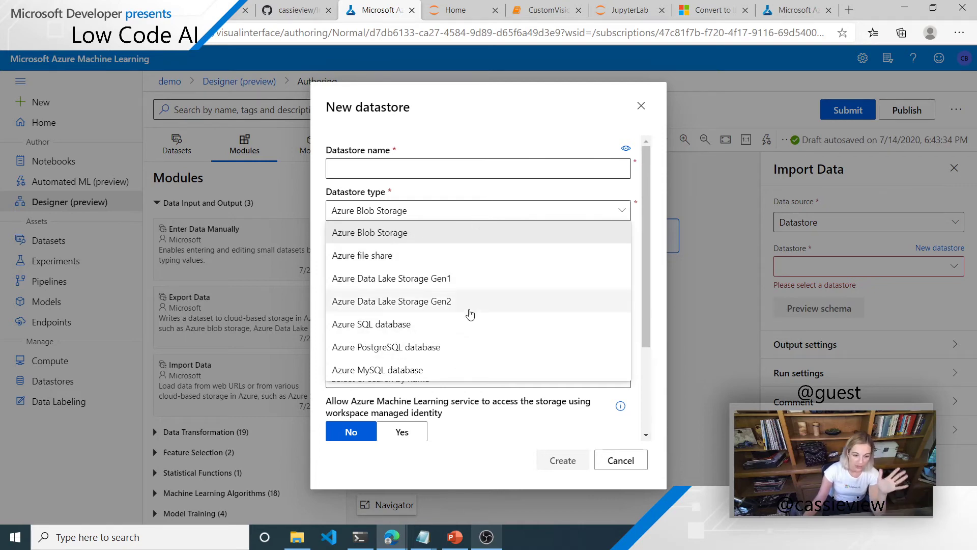
left_click(579, 209)
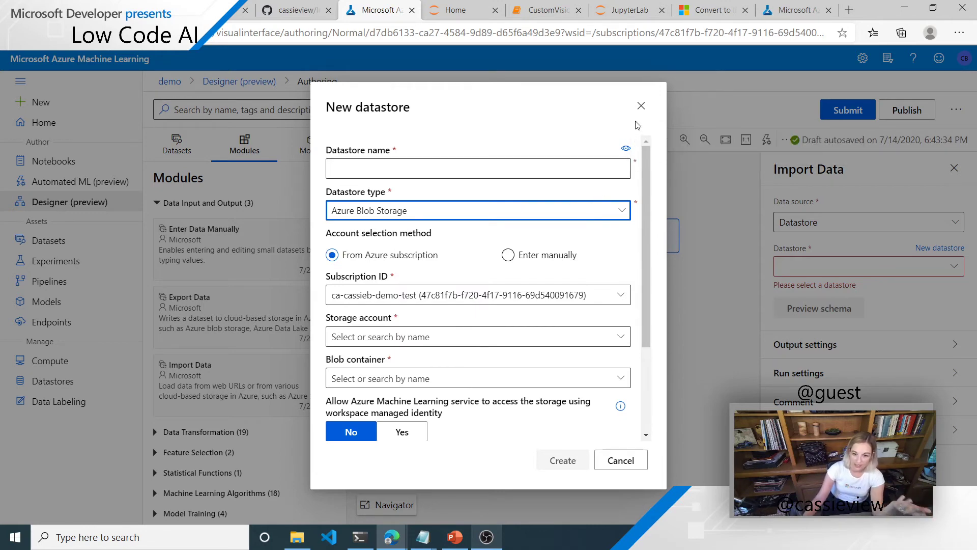
left_click(639, 106)
Step: Delete the Import Data module from the canvas
left_click(614, 262)
left_click(615, 235)
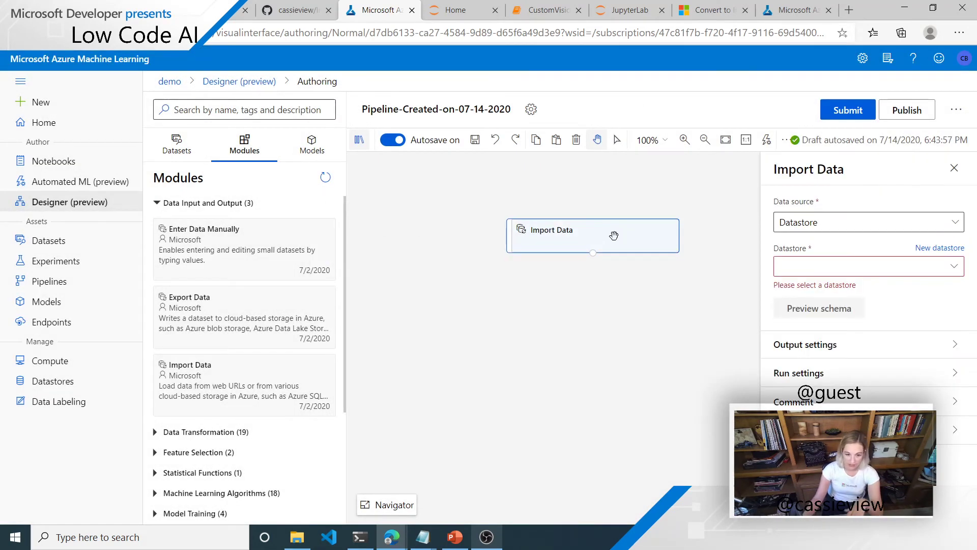
key("Delete")
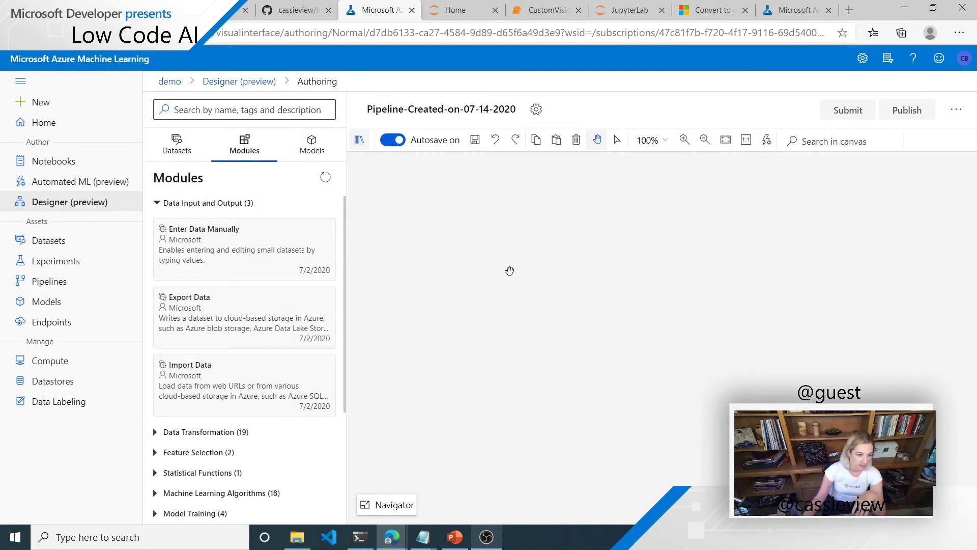
Step: Place the bird_dataset dataset on the pipeline canvas and close its details
left_click(184, 146)
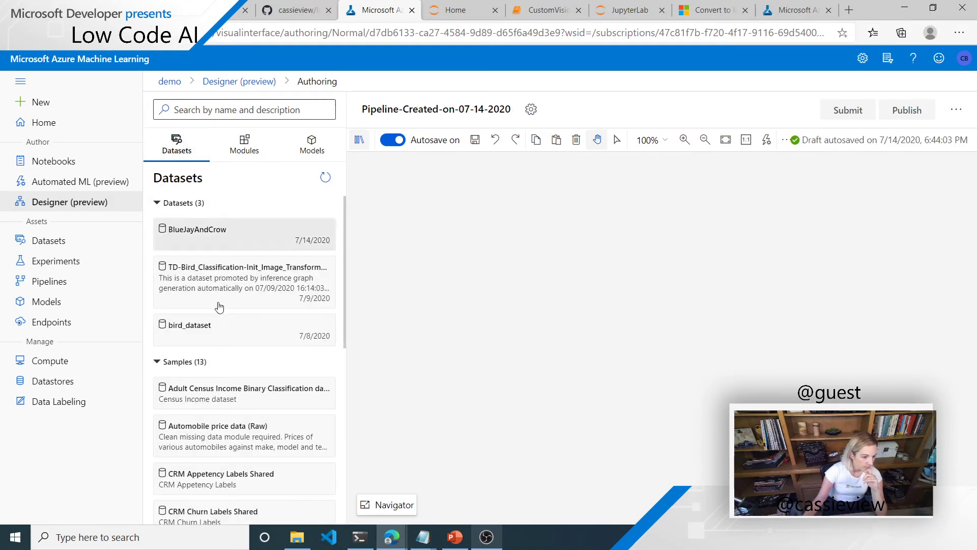
left_click_drag(233, 341, 644, 223)
left_click(644, 223)
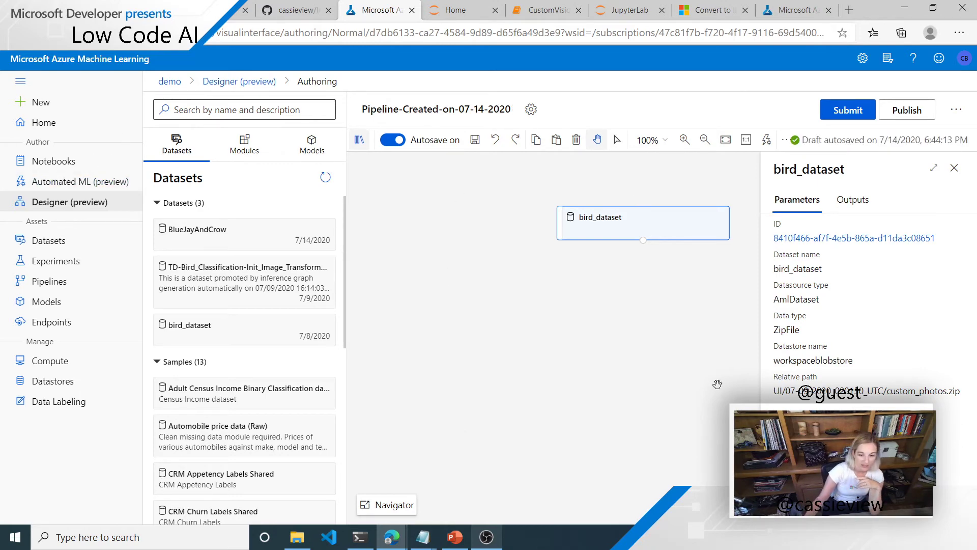
left_click(954, 169)
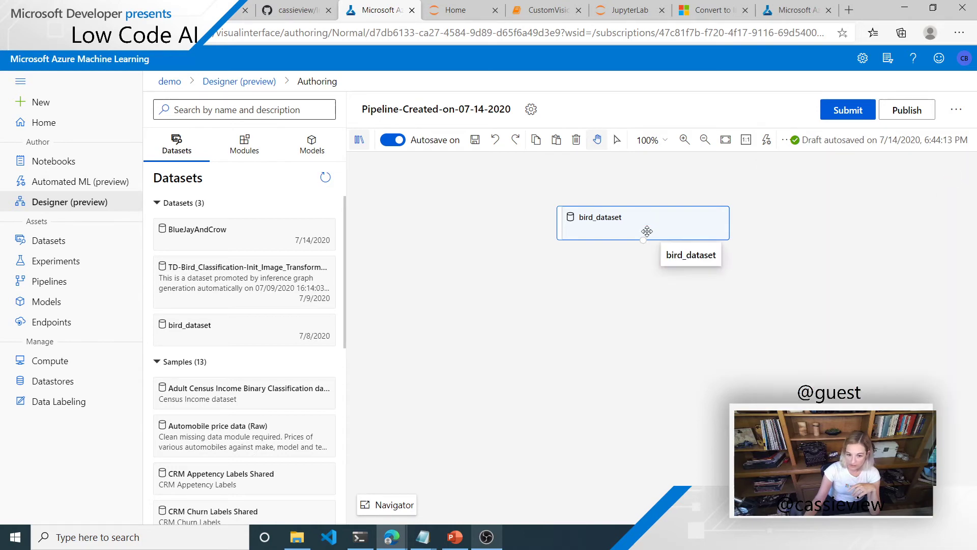
Step: Expand the Data Transformation modules and collapse the Data Input and Output group
left_click(254, 151)
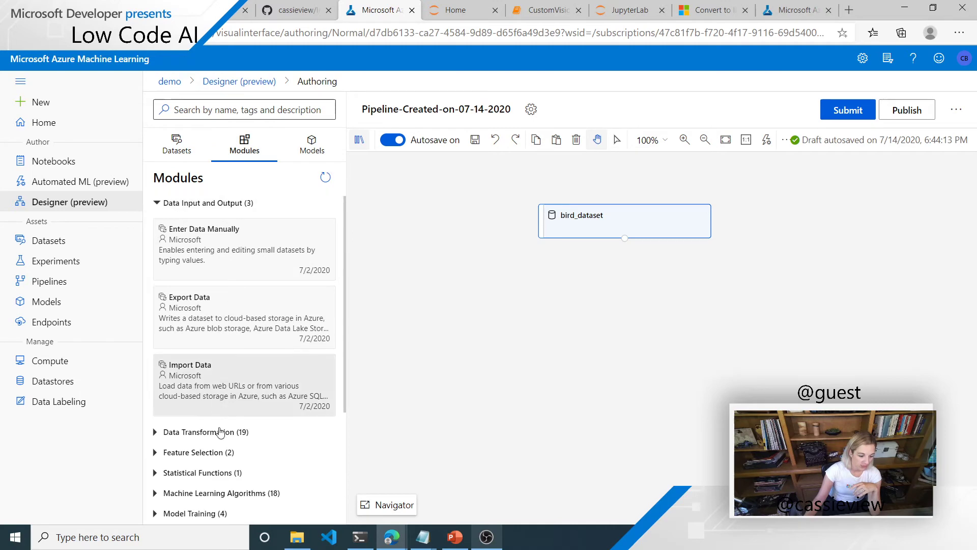
left_click(244, 432)
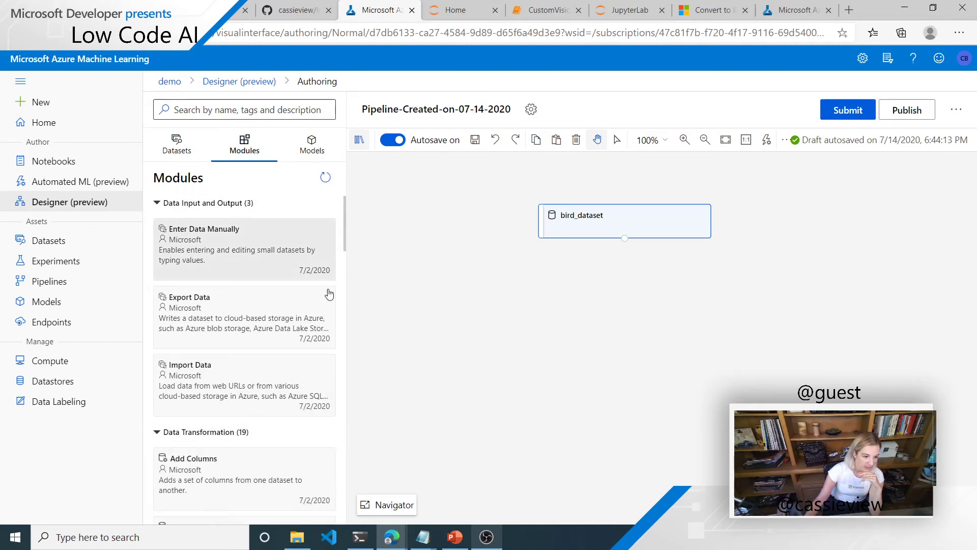
scroll(331, 299, "down", 2)
scroll(331, 298, "up", 2)
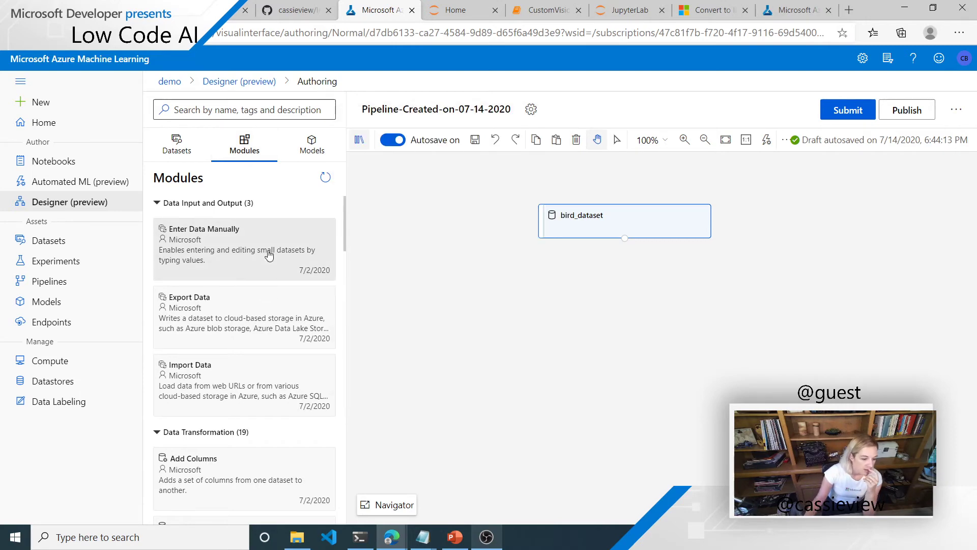
left_click(204, 209)
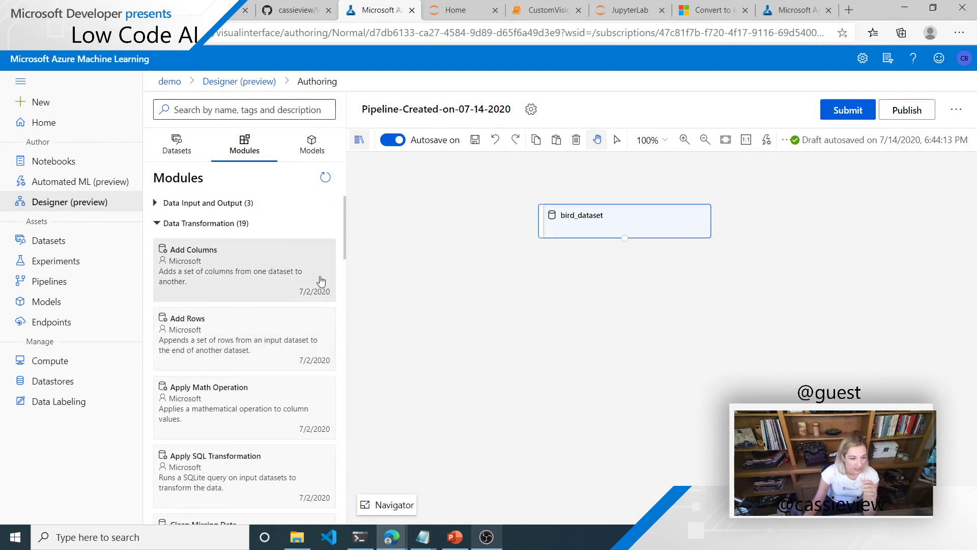
Step: Look through the Data Transformation modules and their descriptions, from Add Columns down to Normalize Data and SMOTE
mouse_move(323, 284)
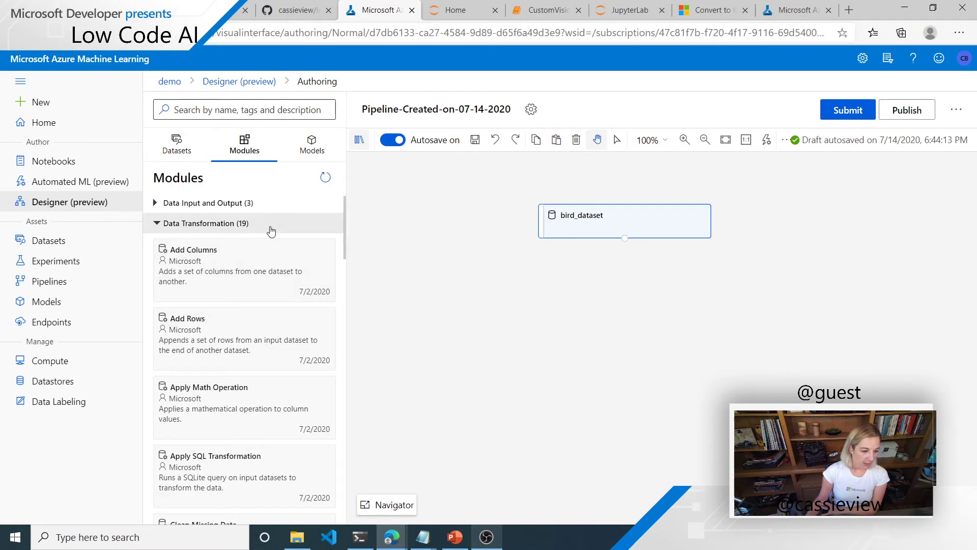
scroll(226, 275, "down", 2)
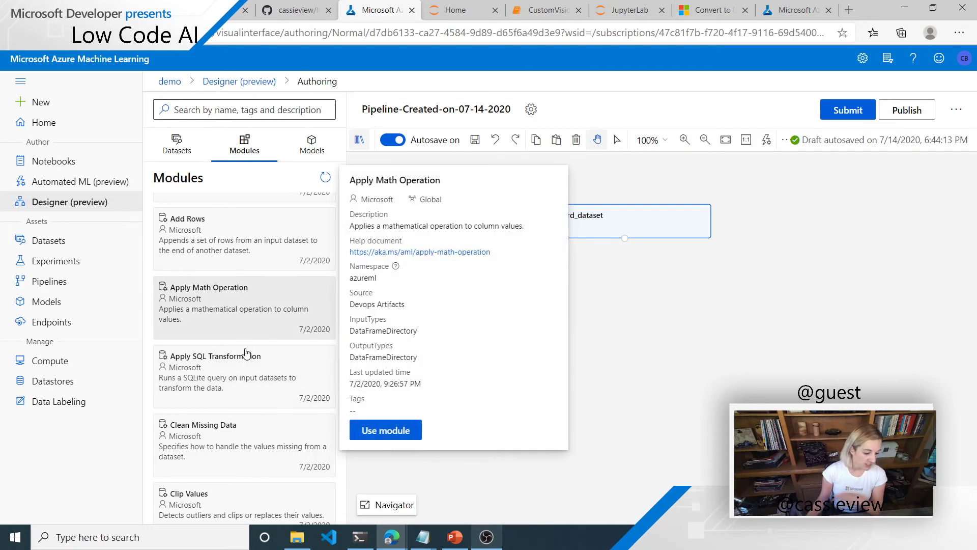
scroll(245, 345, "down", 1)
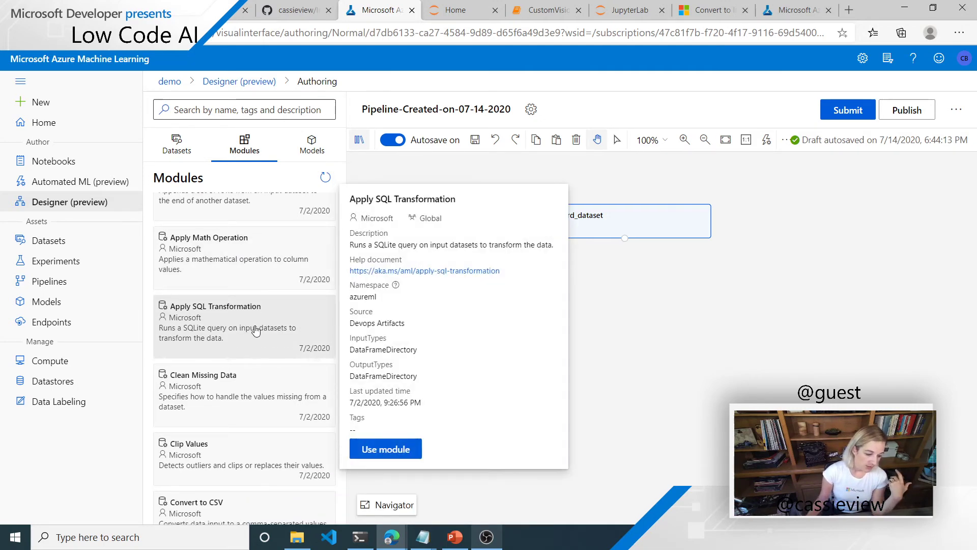
scroll(256, 331, "down", 1)
scroll(251, 359, "down", 3)
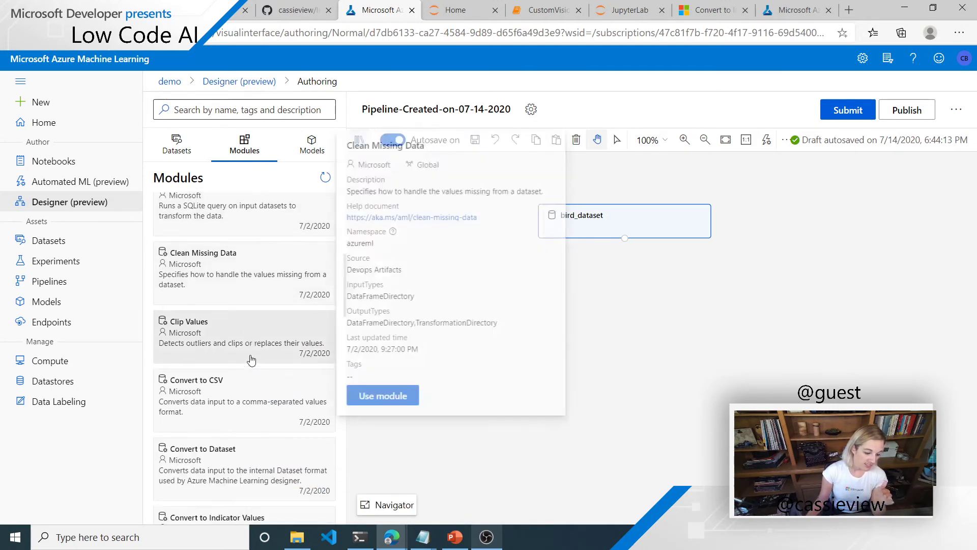
scroll(251, 359, "down", 5)
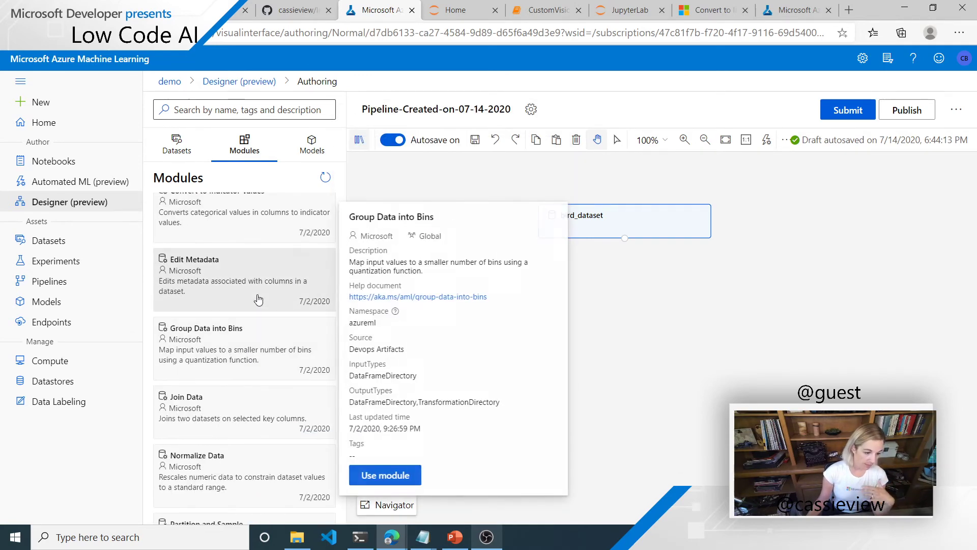
scroll(316, 396, "down", 1)
scroll(315, 396, "down", 3)
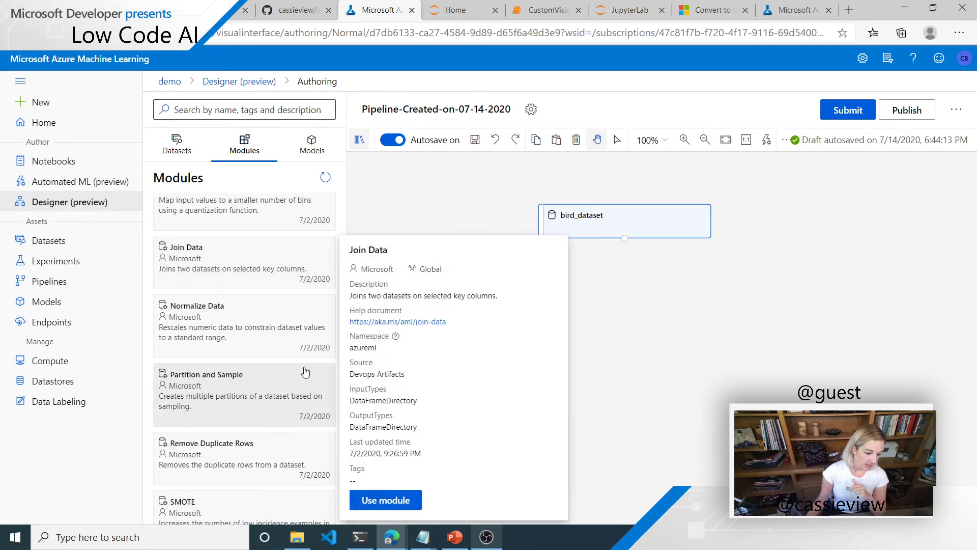
scroll(271, 234, "down", 1)
Step: Open the help document for the Normalize Data module, read through it, and close it to return to the pipeline
mouse_move(269, 251)
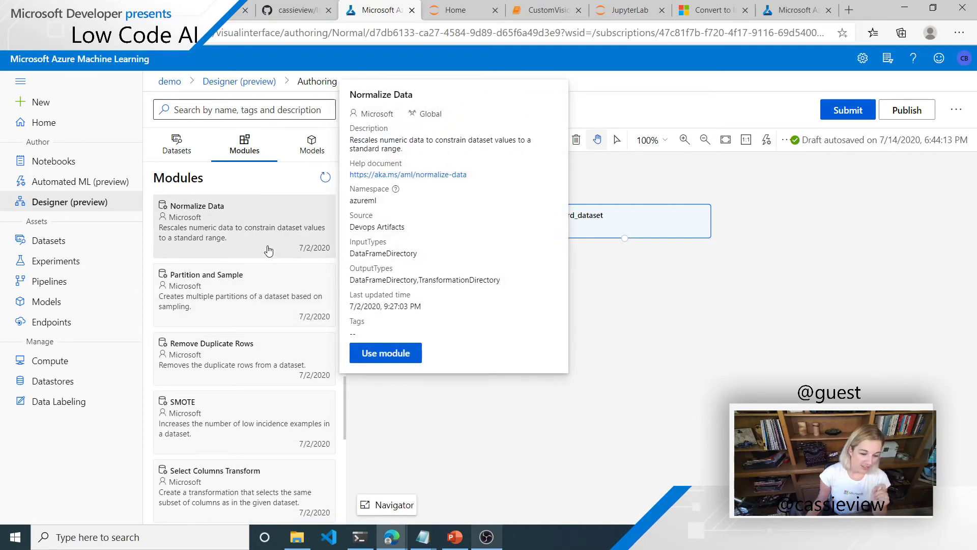
left_click(418, 182)
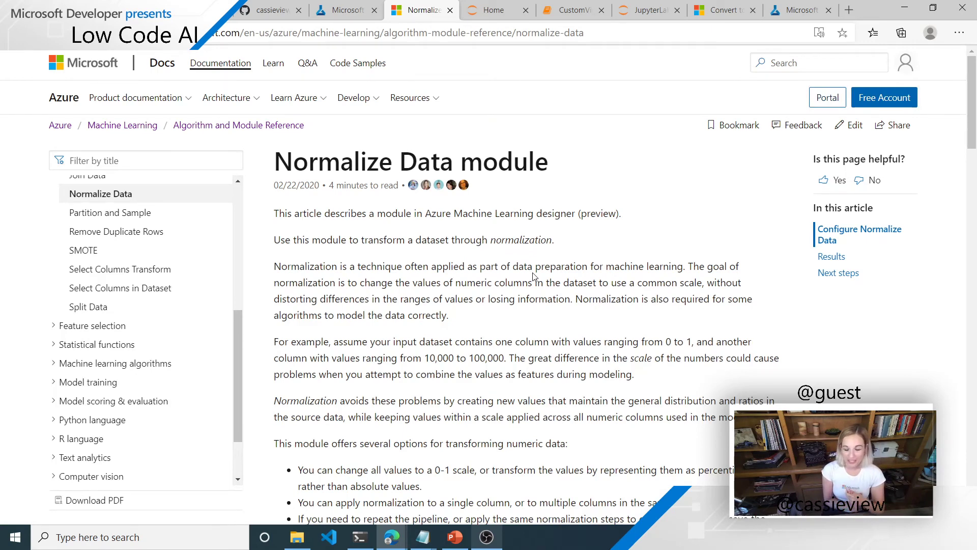
scroll(617, 230, "down", 4)
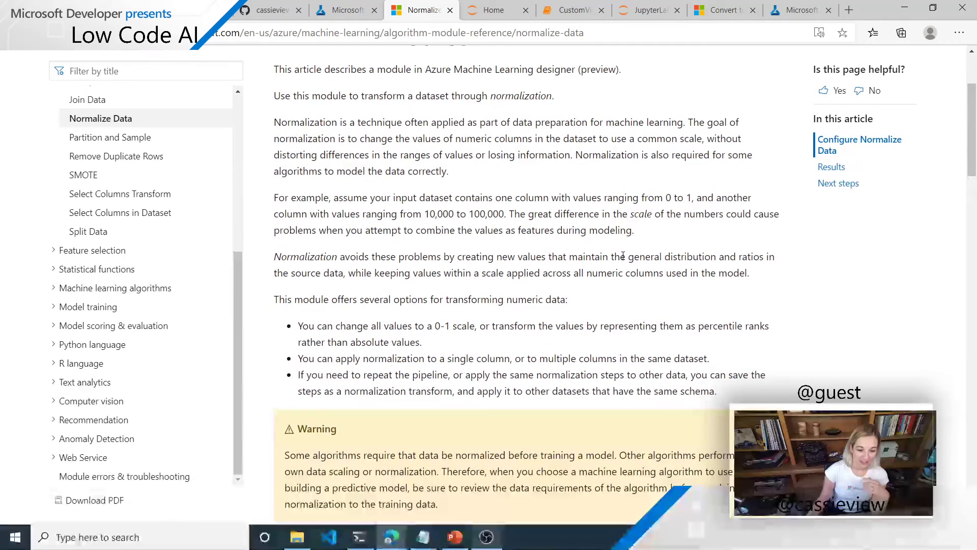
scroll(716, 235, "down", 3)
scroll(716, 235, "up", 1)
scroll(716, 236, "up", 6)
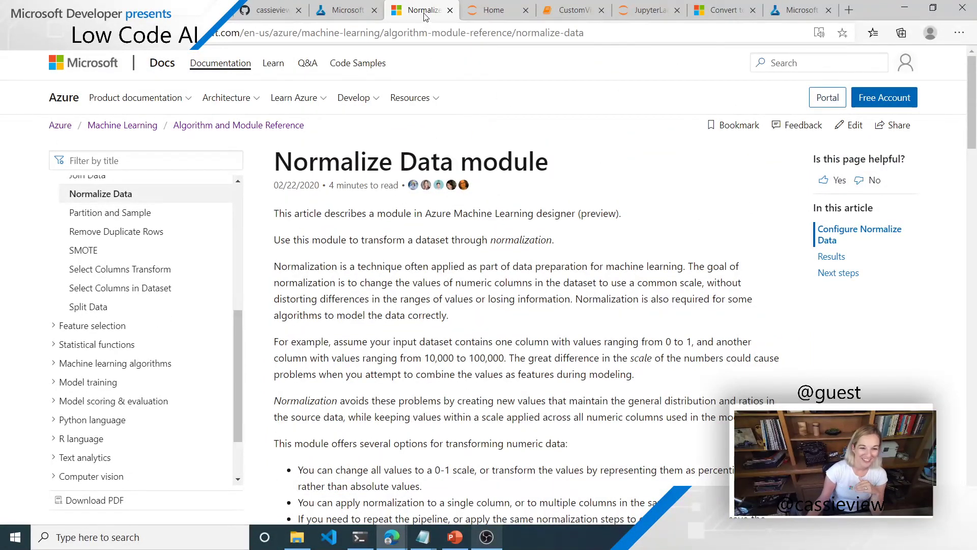
left_click(450, 10)
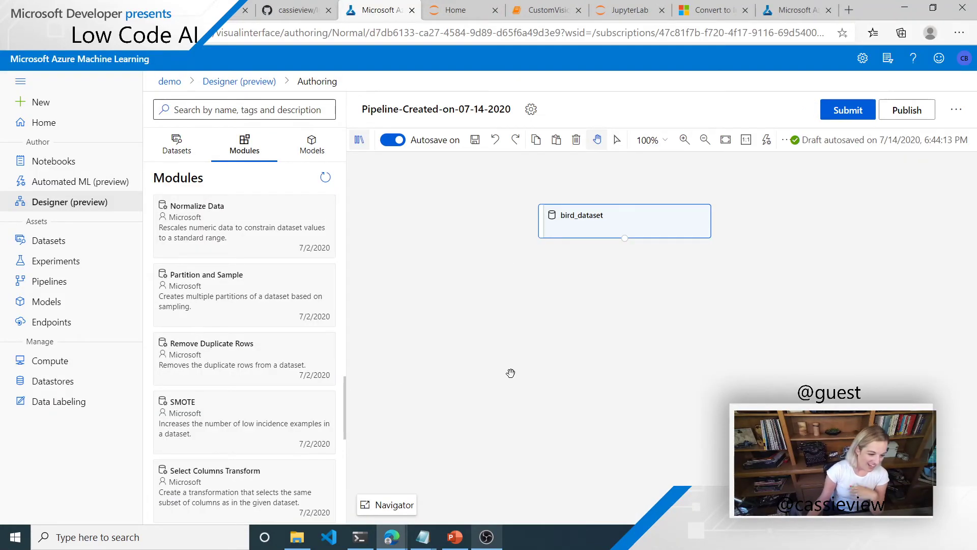
Step: Look through the remaining Data Transformation modules down to Split Data, and expand the Feature Selection and Statistical Functions groups to view their modules
scroll(280, 242, "down", 1)
scroll(274, 239, "down", 3)
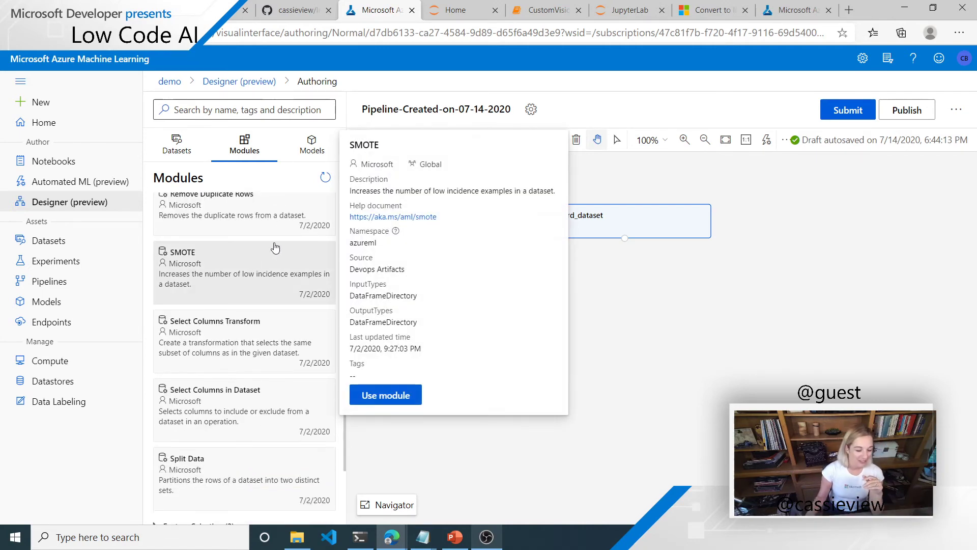
scroll(237, 382, "down", 4)
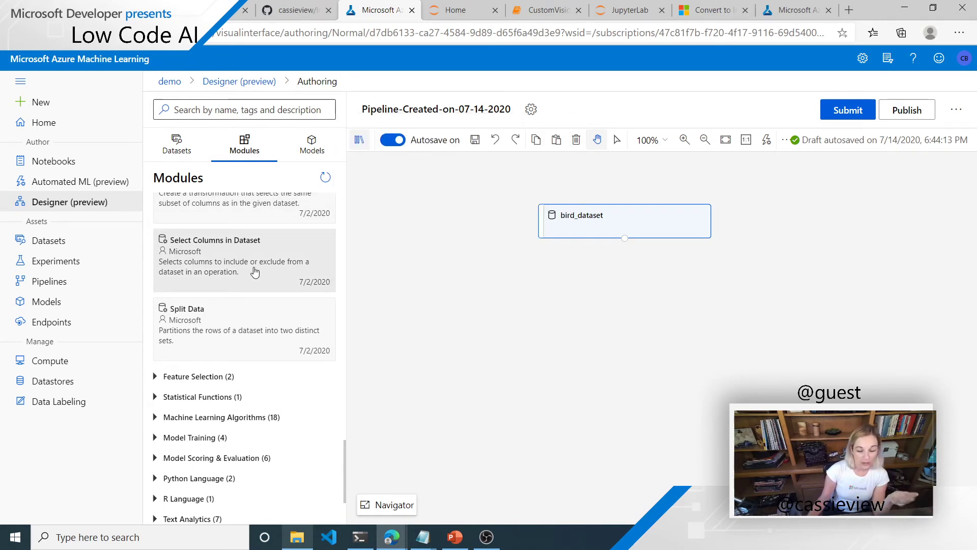
mouse_move(255, 273)
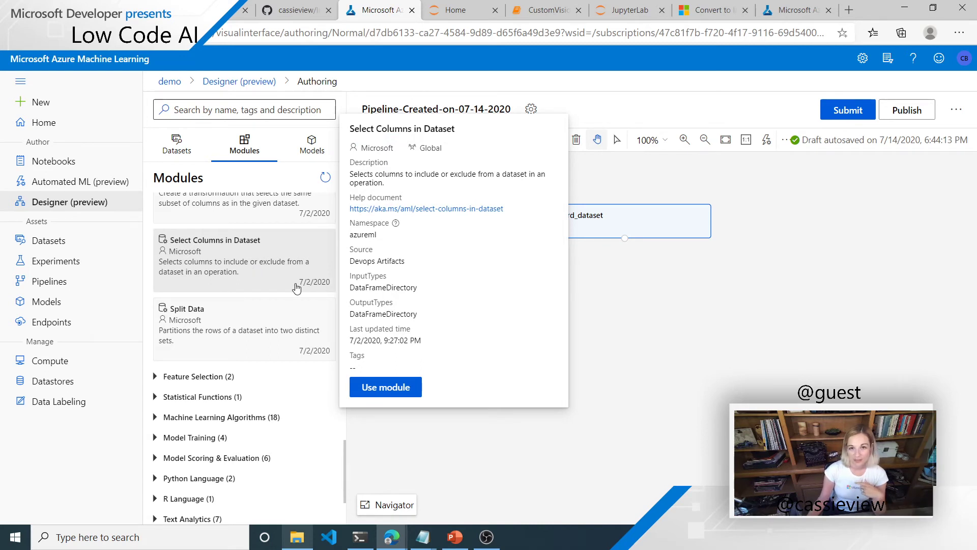
scroll(277, 333, "down", 1)
left_click(285, 327)
scroll(270, 333, "down", 2)
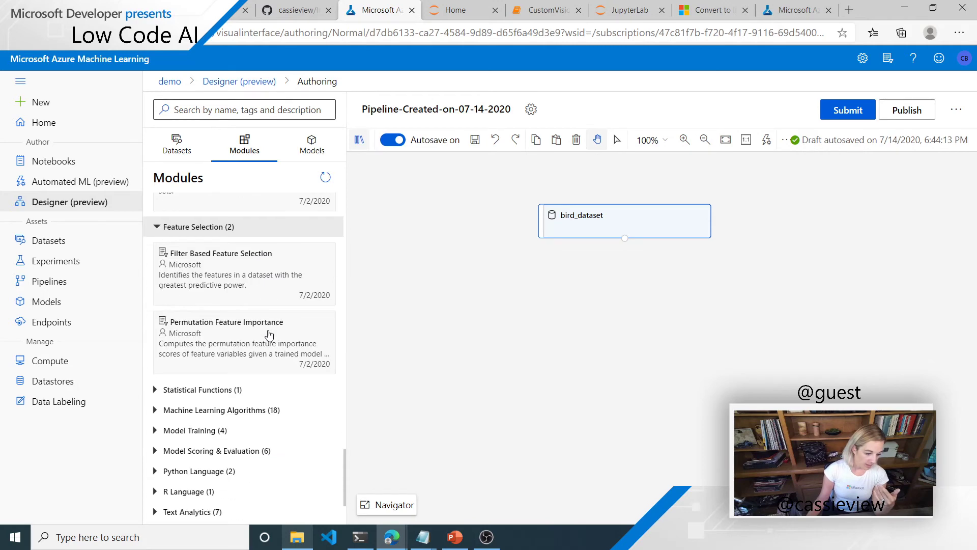
scroll(270, 333, "down", 1)
left_click(244, 338)
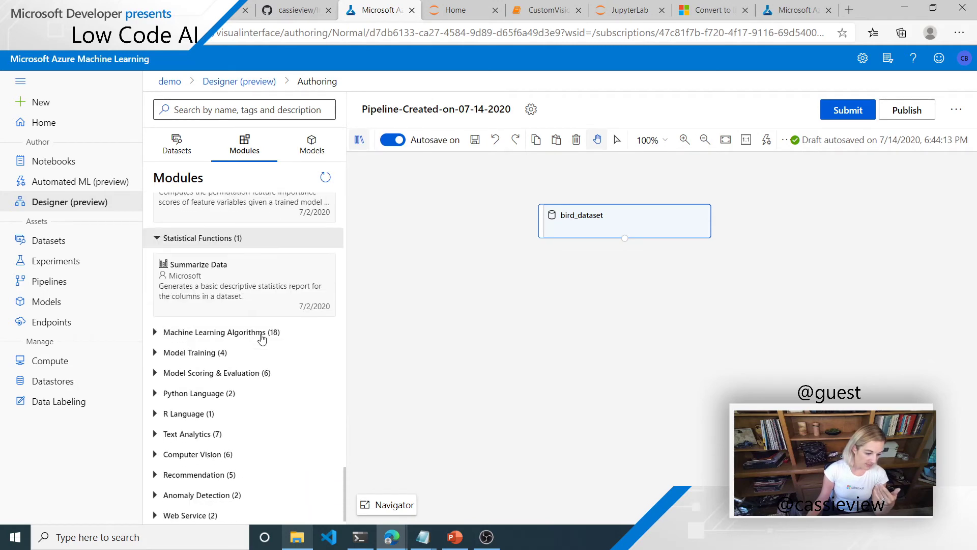
Step: Expand the Machine Learning Algorithms group and review its regression, clustering and classification modules, including the K-Means Clustering details
left_click(316, 333)
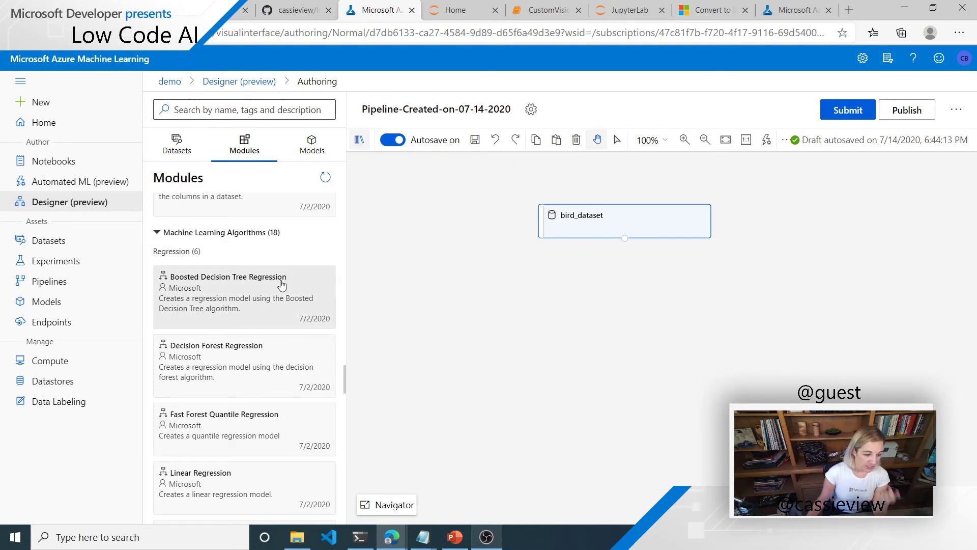
scroll(278, 295, "down", 1)
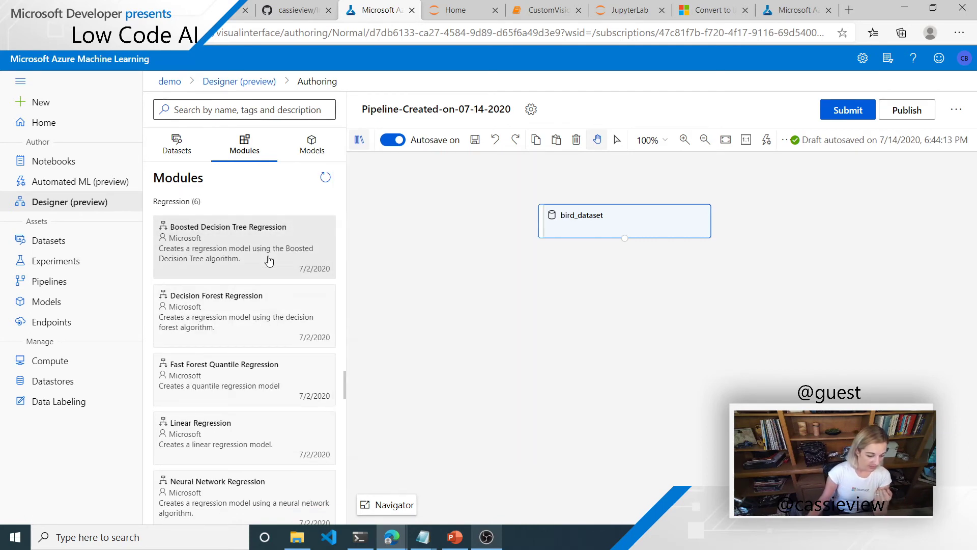
scroll(262, 478, "down", 2)
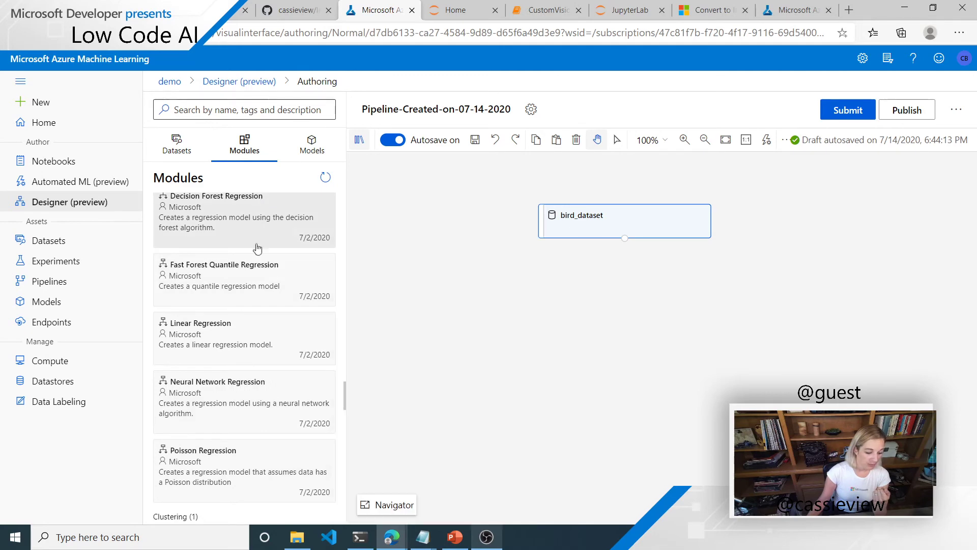
scroll(256, 328, "down", 3)
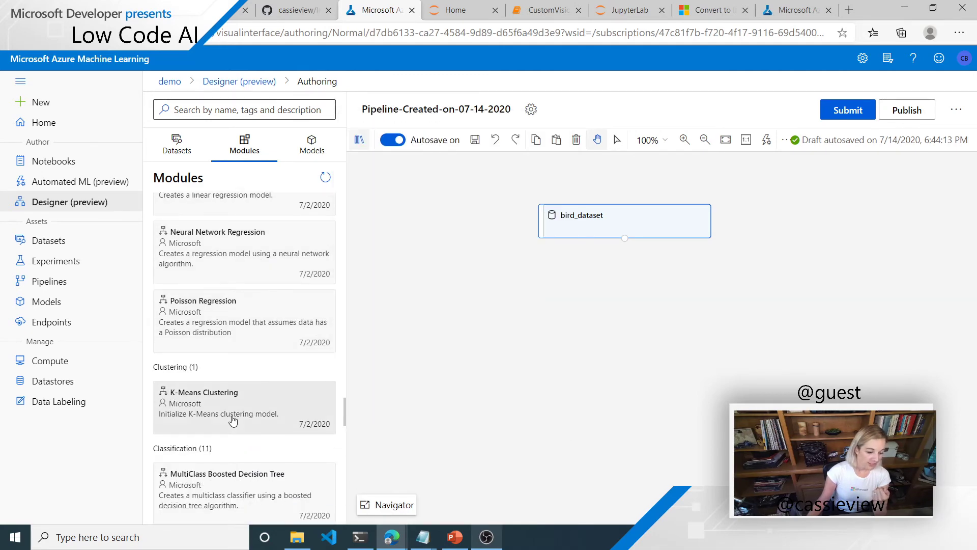
scroll(285, 386, "down", 1)
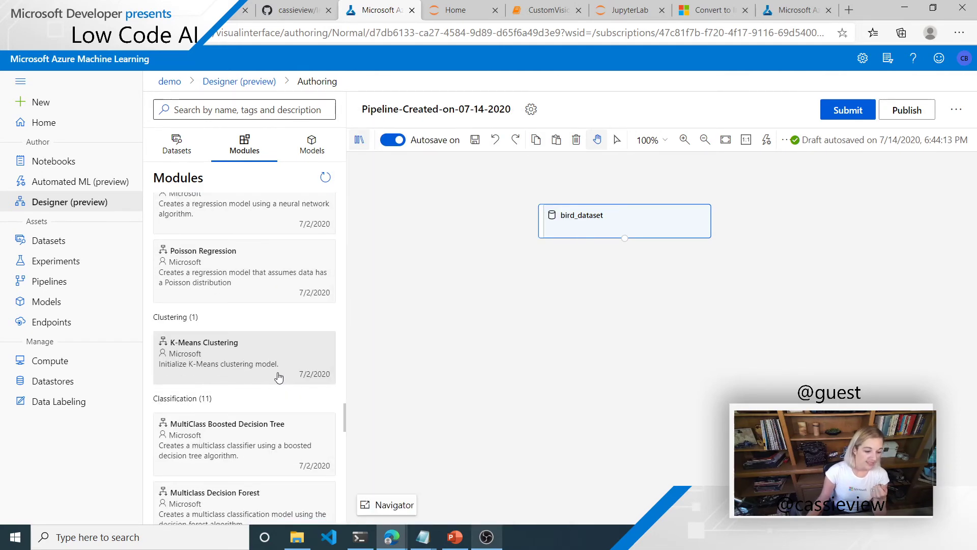
mouse_move(248, 379)
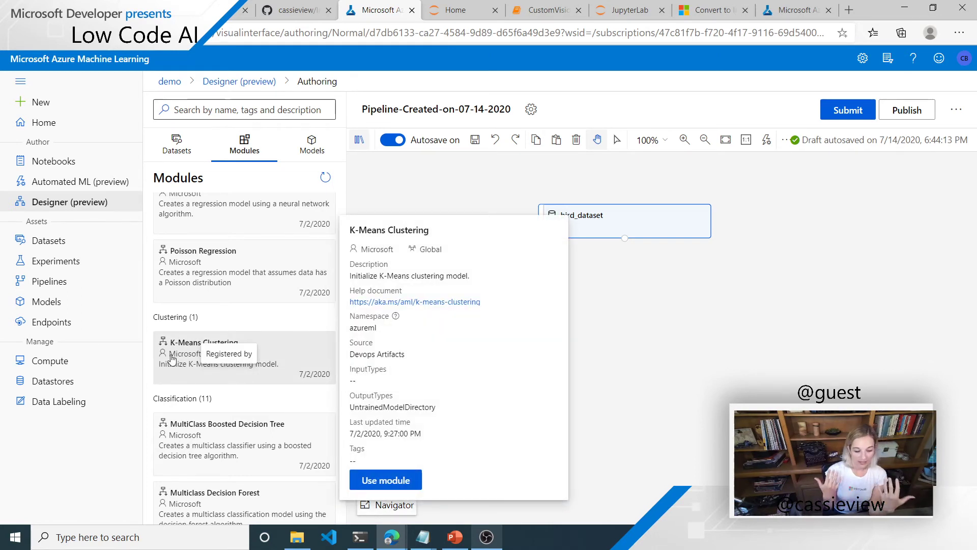
scroll(300, 298, "down", 3)
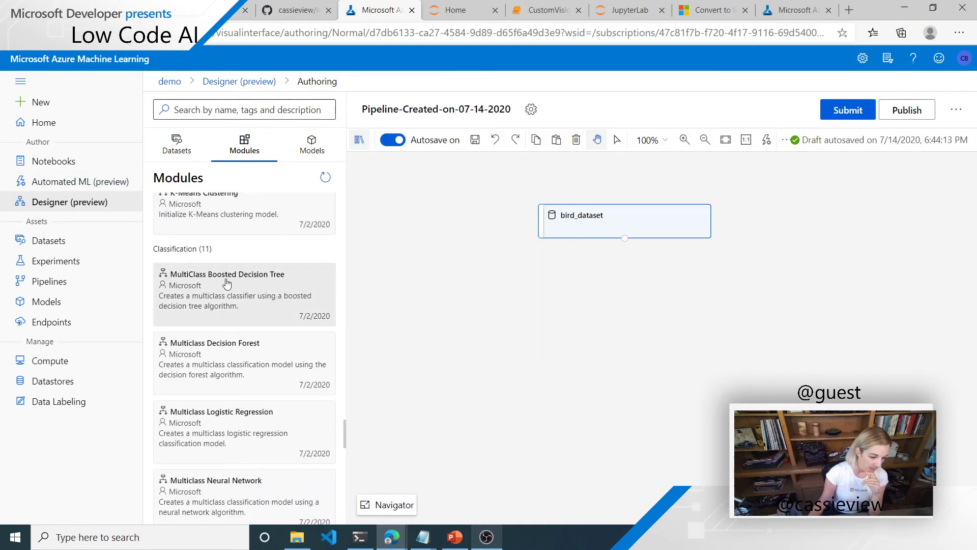
scroll(243, 412, "down", 2)
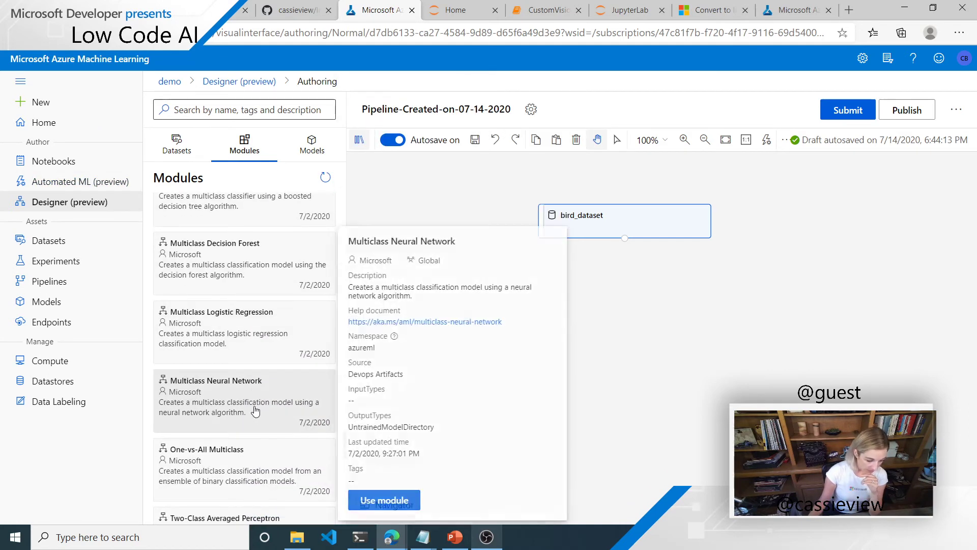
scroll(232, 288, "down", 5)
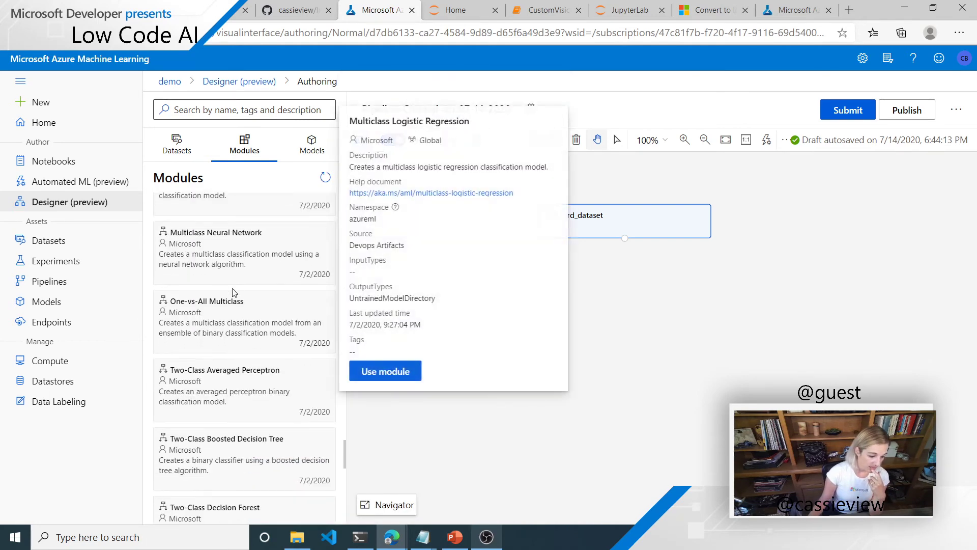
scroll(233, 294, "down", 6)
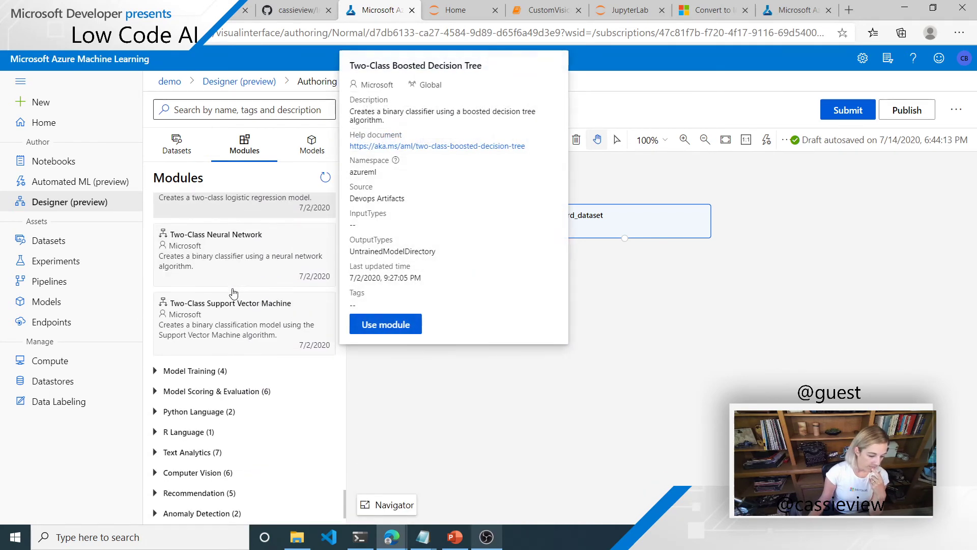
scroll(285, 397, "down", 1)
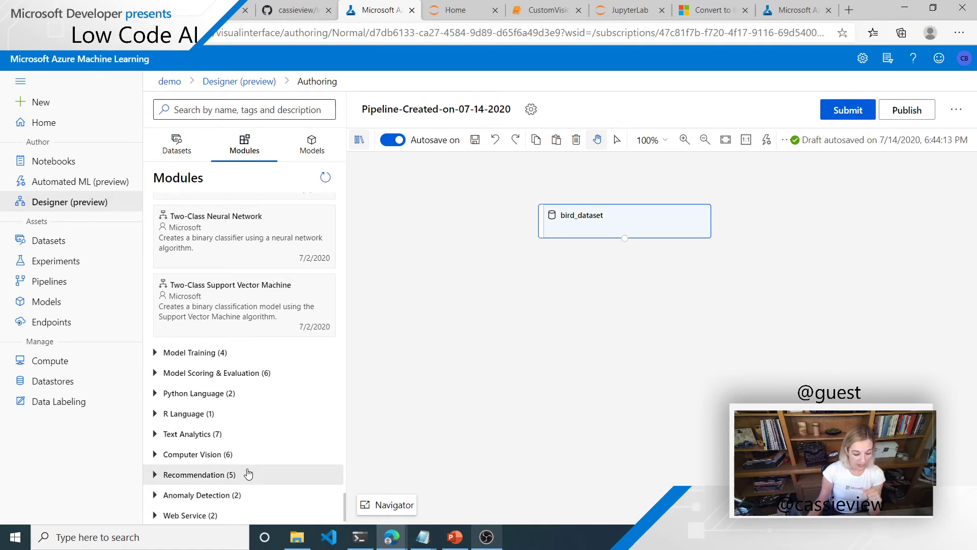
Step: Expand the Computer Vision modules, place Convert to Image Directory below bird_dataset and connect the dataset's output to it
left_click(248, 454)
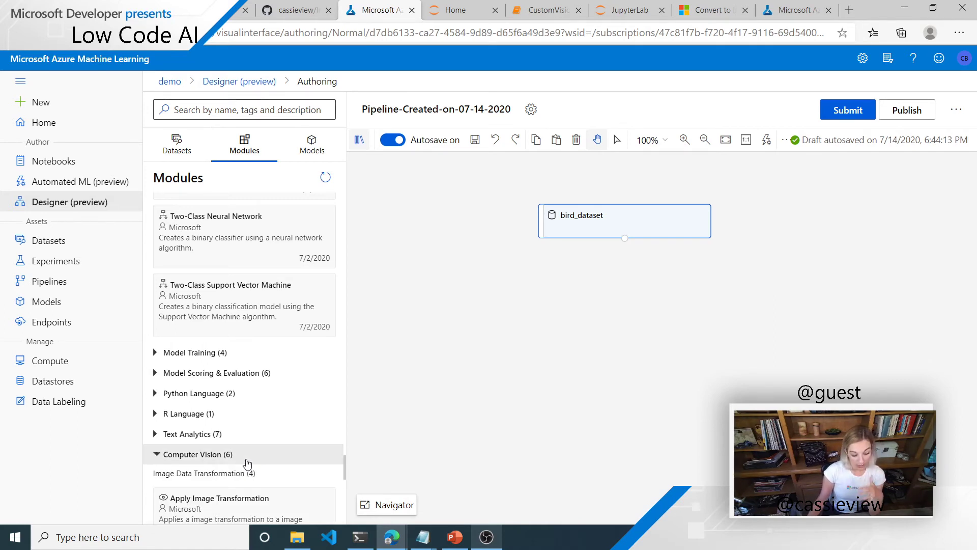
scroll(249, 438, "down", 3)
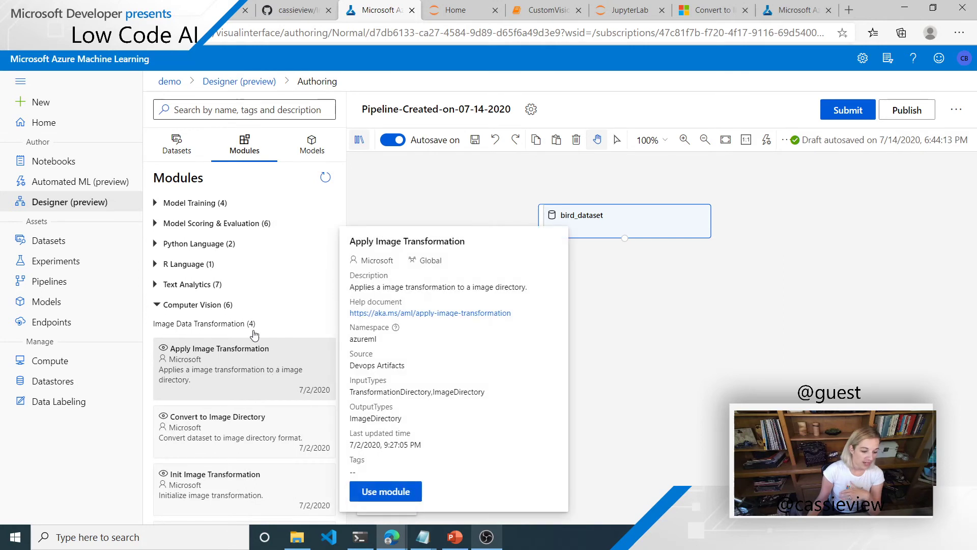
scroll(277, 373, "down", 2)
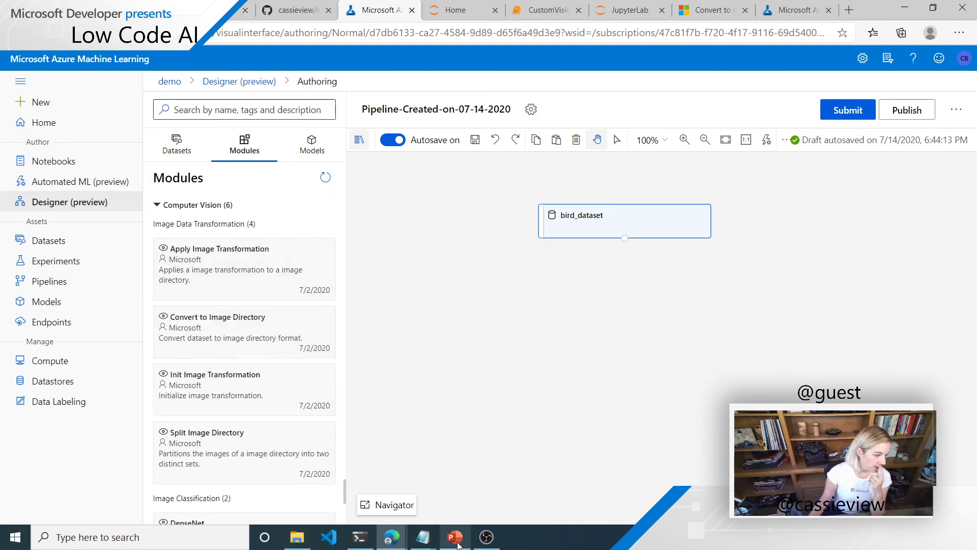
left_click_drag(184, 333, 637, 266)
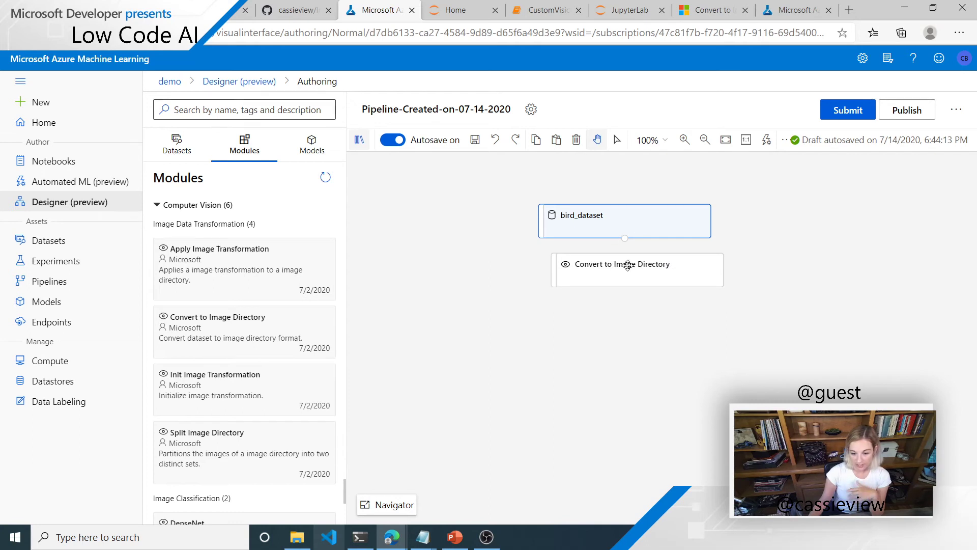
left_click(605, 227)
left_click_drag(641, 273, 626, 264)
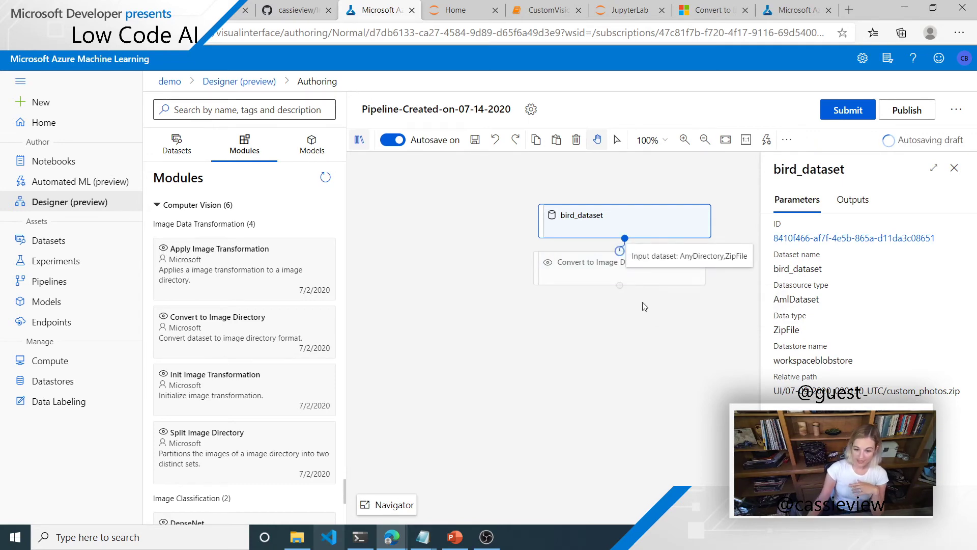
left_click_drag(657, 273, 665, 293)
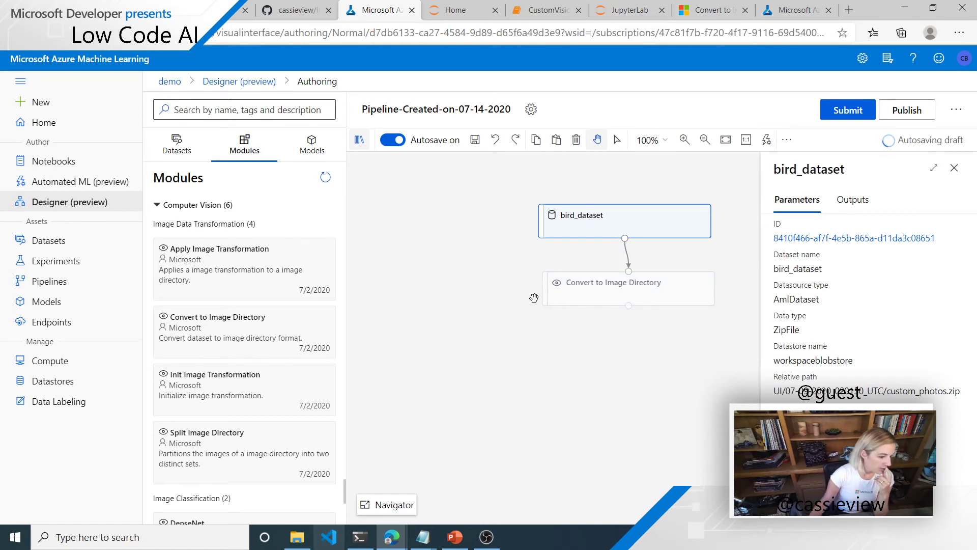
Step: Add Init Image Transformation and Apply Image Transformation to the pipeline, and connect Init Image Transformation and Convert to Image Directory to the latter's inputs
left_click_drag(254, 377, 439, 290)
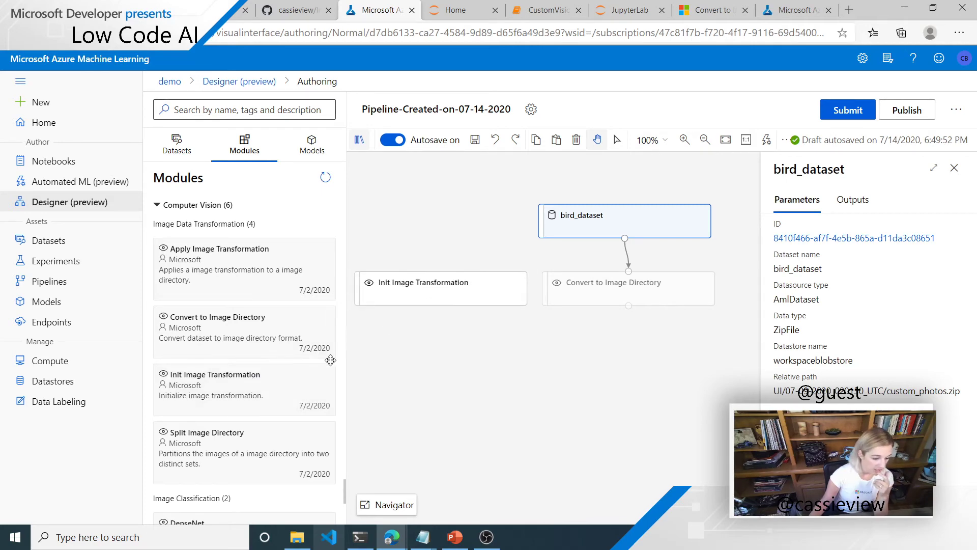
left_click(362, 300)
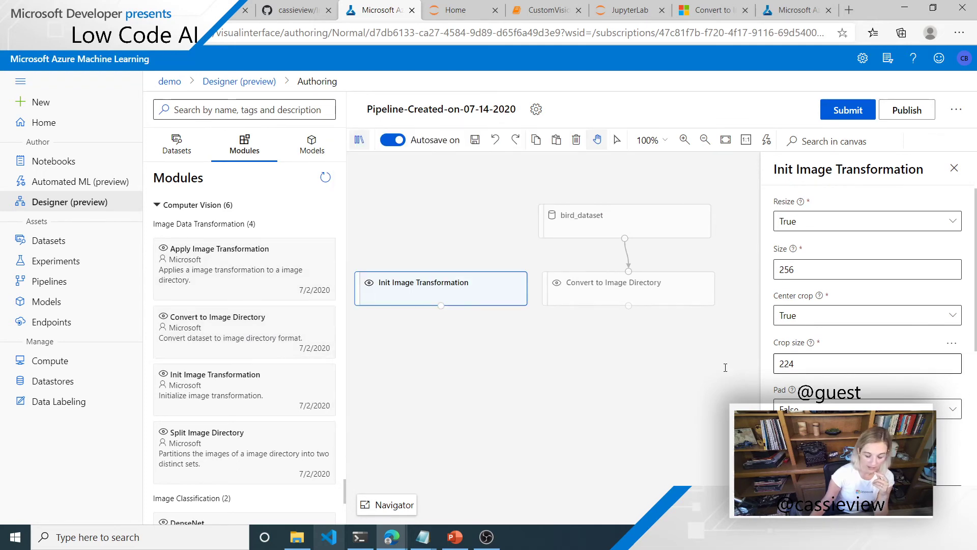
left_click_drag(221, 249, 621, 353)
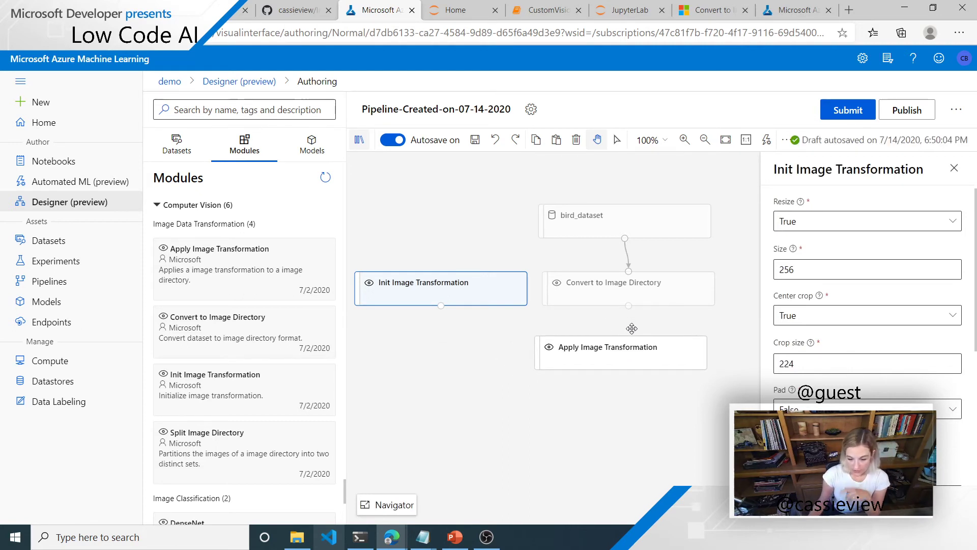
left_click(631, 330)
left_click_drag(629, 306, 595, 366)
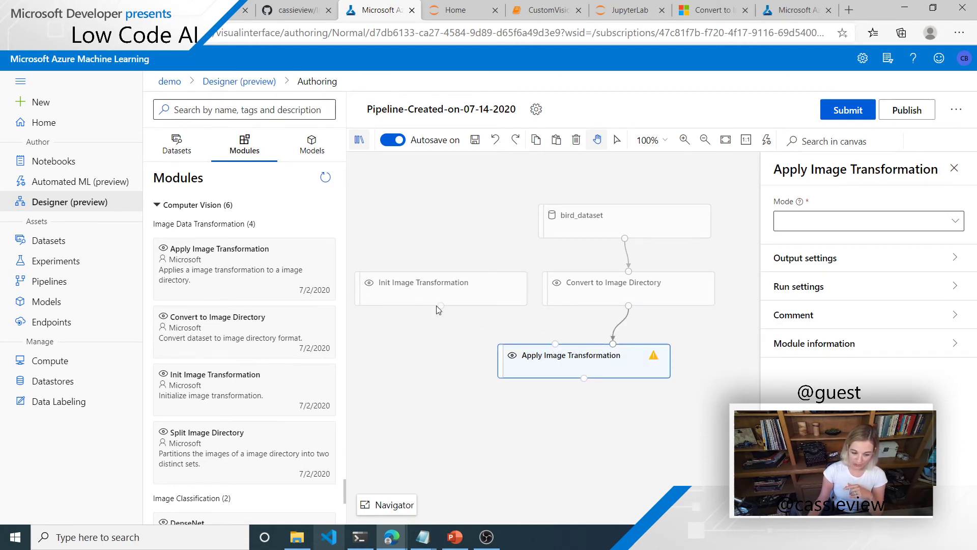
left_click_drag(440, 306, 556, 344)
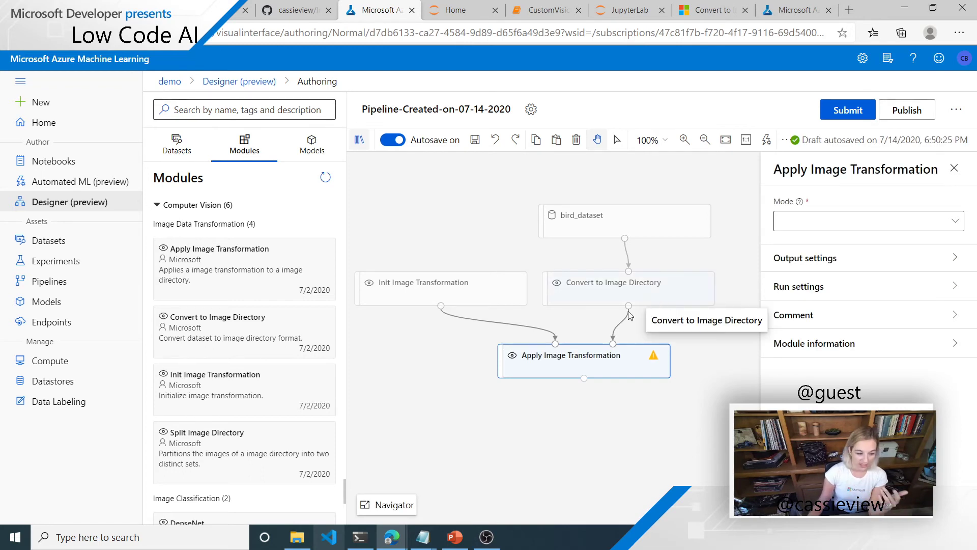
Step: Expand the Python Language module group and view the Create Python Model and Execute Python Script modules
scroll(281, 359, "down", 3)
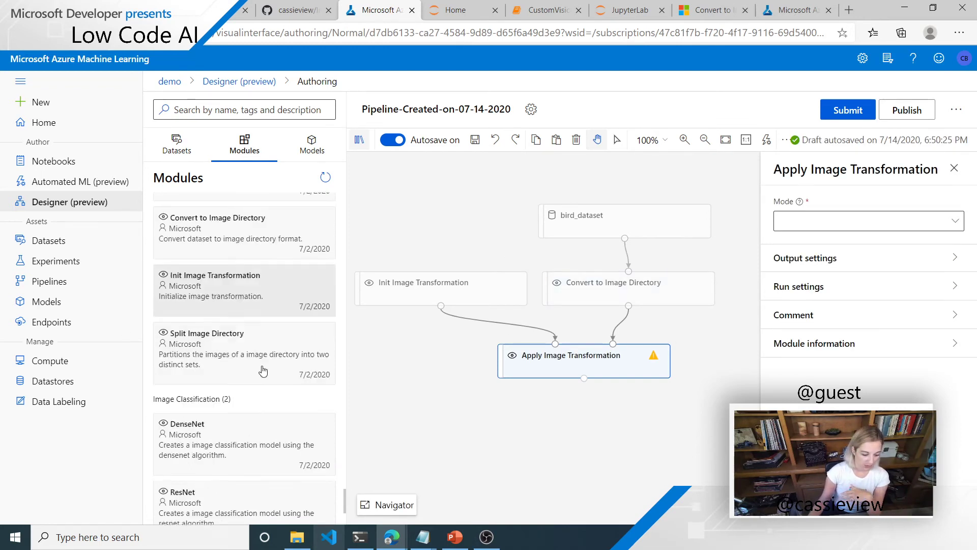
scroll(281, 359, "up", 8)
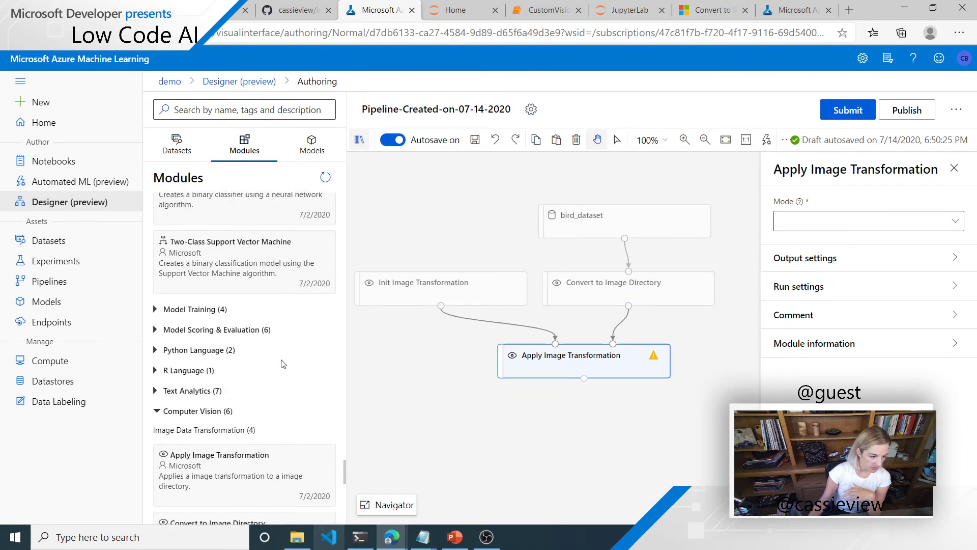
left_click(326, 362)
mouse_move(263, 400)
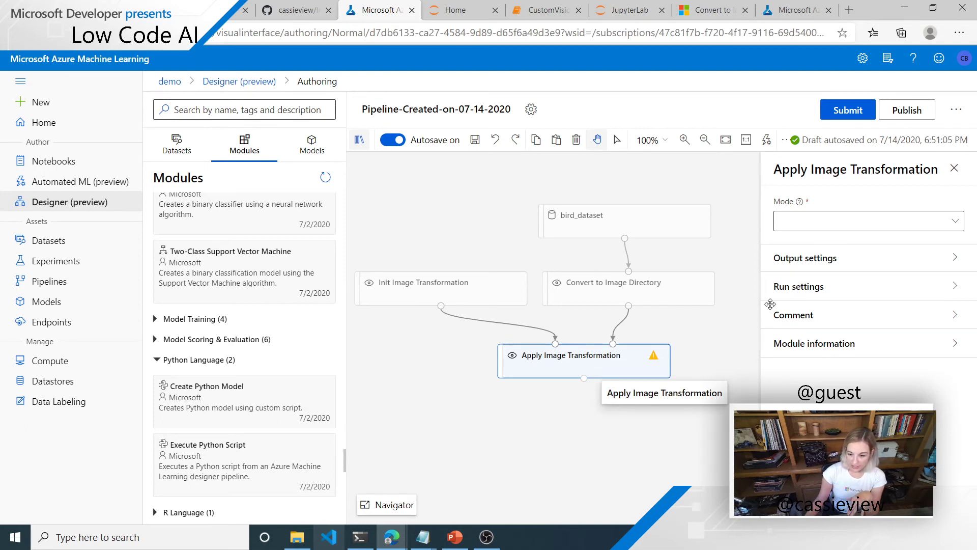
Step: Set the Apply Image Transformation mode to For training and close the module's settings
left_click(797, 225)
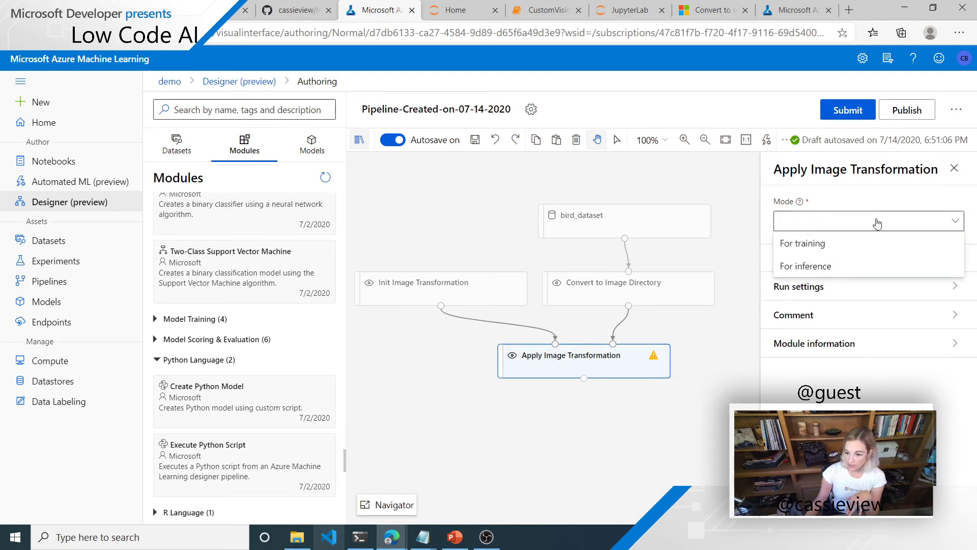
left_click(878, 241)
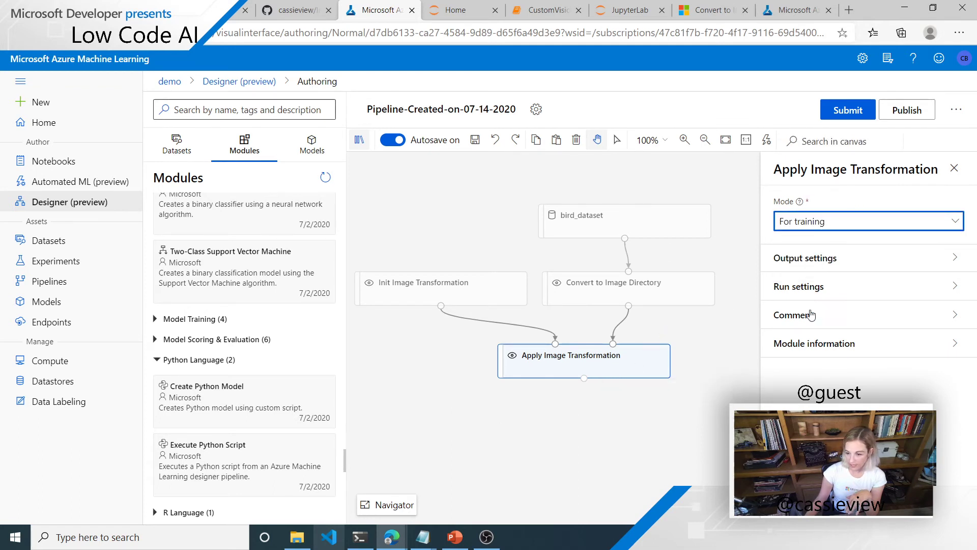
left_click(481, 309)
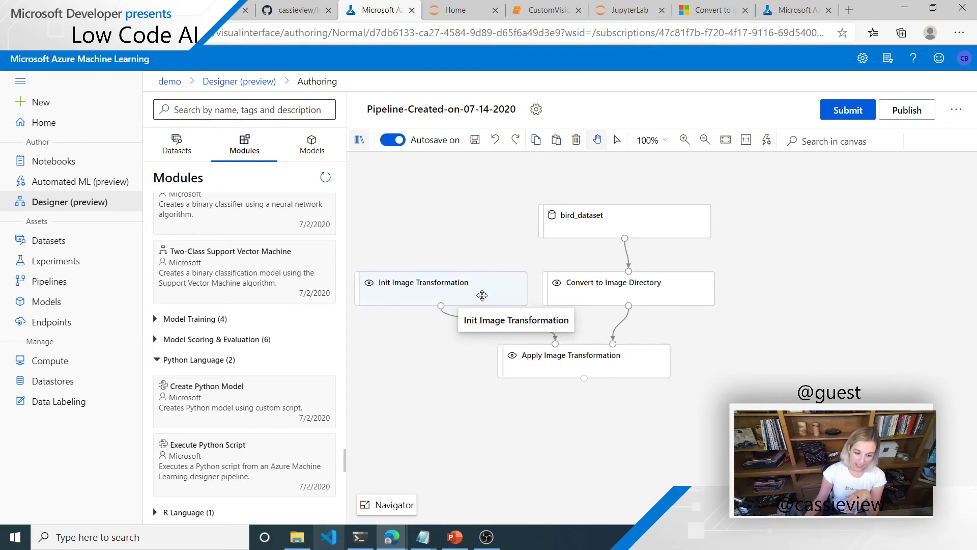
Step: Review the Init Image Transformation parameters and open the workspace's Compute page listing the compute instances
left_click(488, 283)
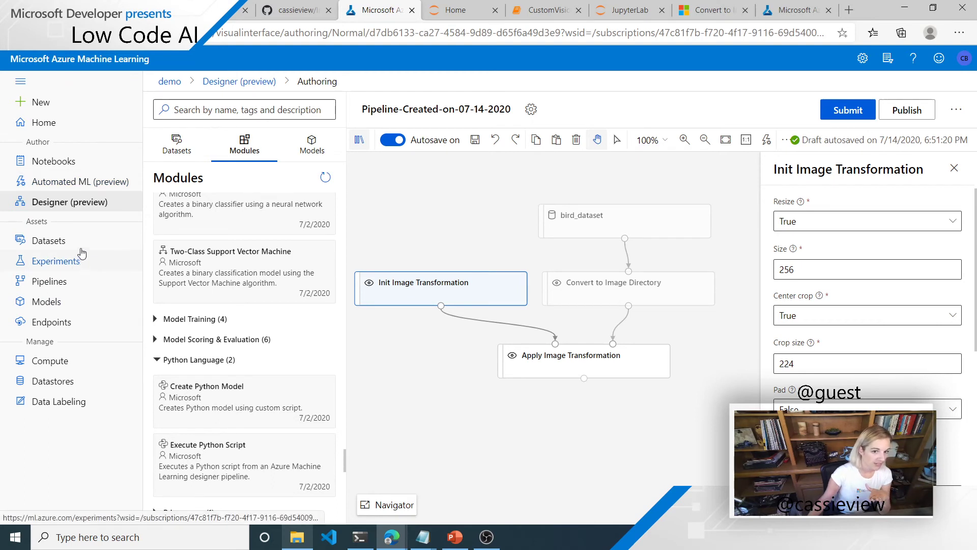
left_click(89, 363)
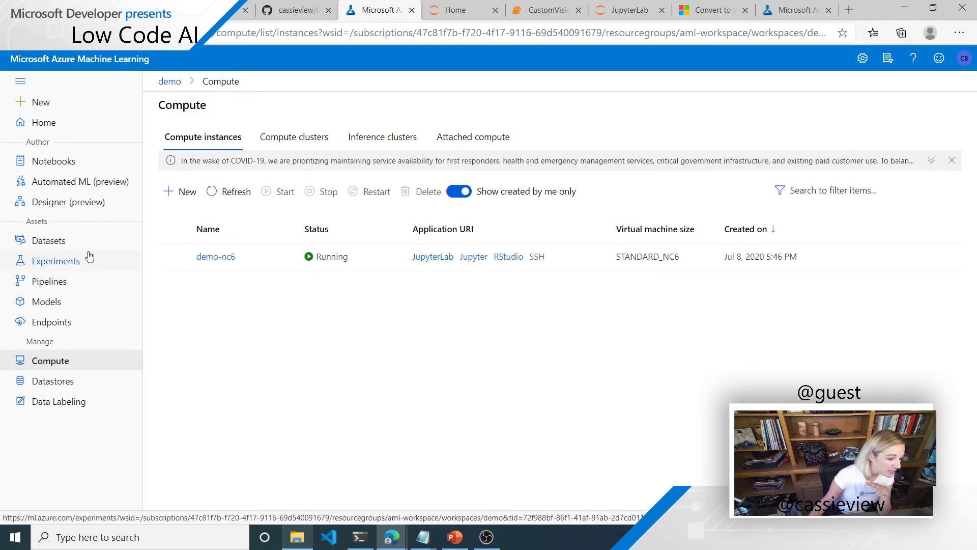
Step: Open the Bird Classification pipeline draft in Designer, zoom its graph out to 80%, and collapse the workspace navigation
left_click(91, 205)
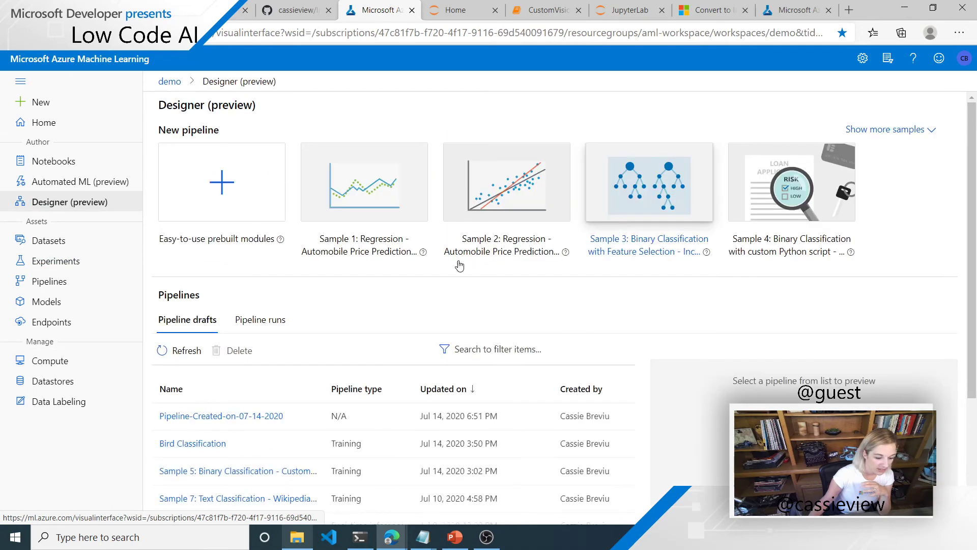
scroll(306, 315, "down", 2)
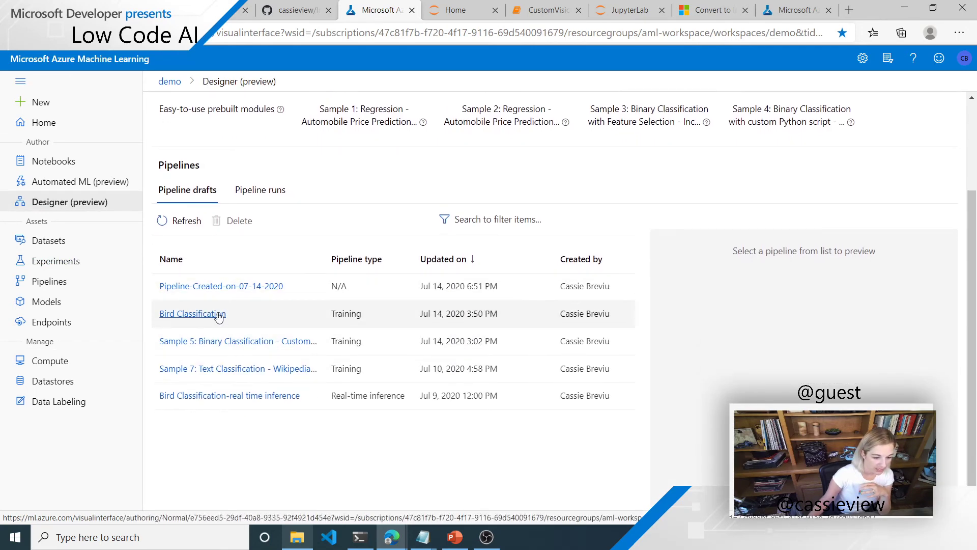
left_click(219, 315)
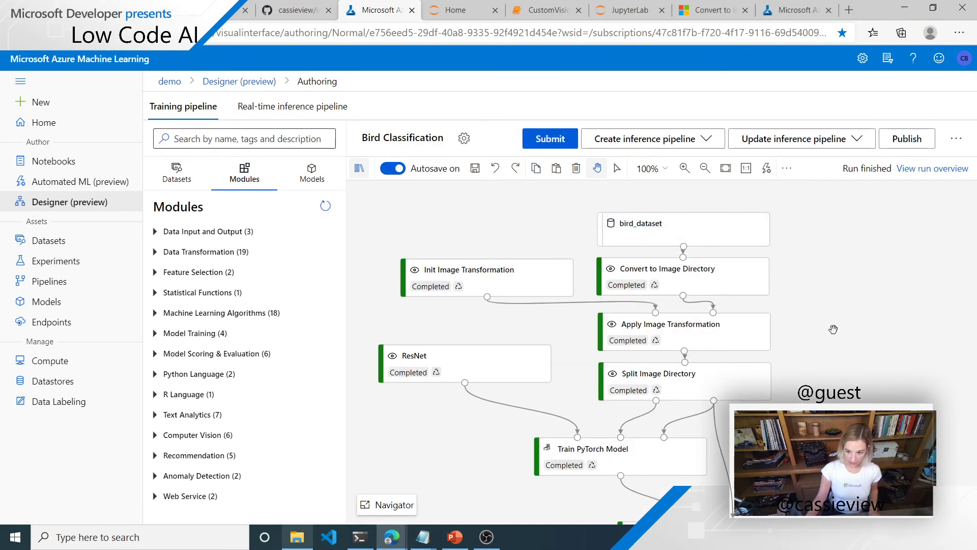
scroll(850, 374, "down", 1)
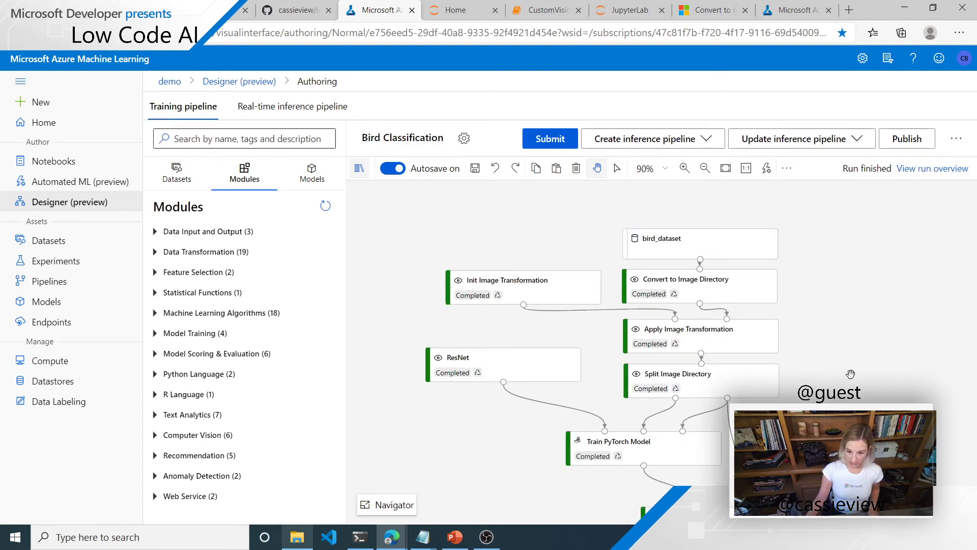
left_click_drag(851, 387, 836, 351)
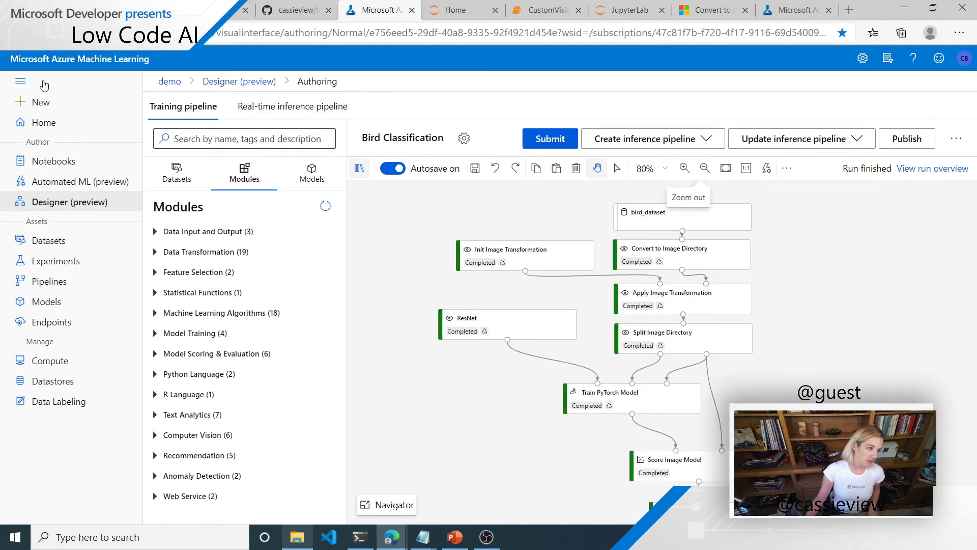
left_click(21, 82)
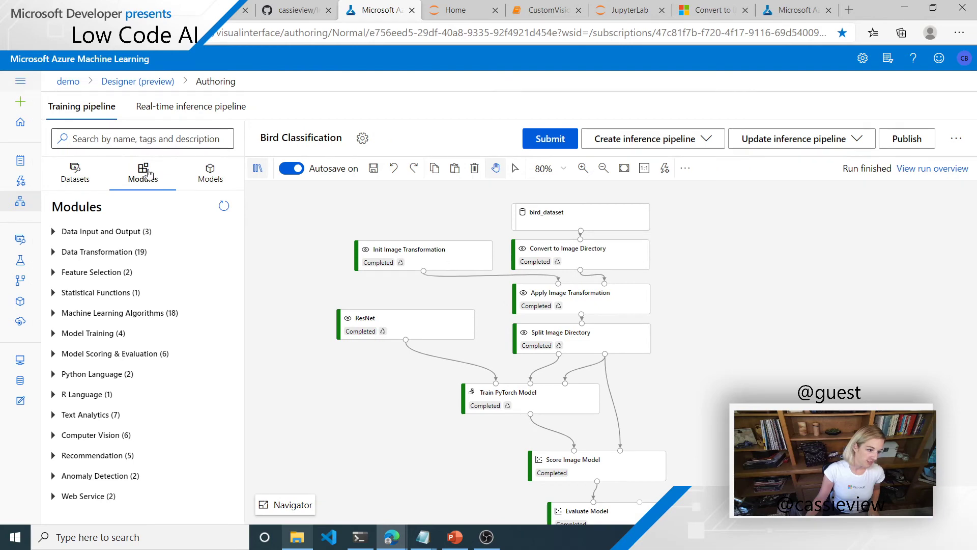
left_click_drag(842, 376, 843, 362)
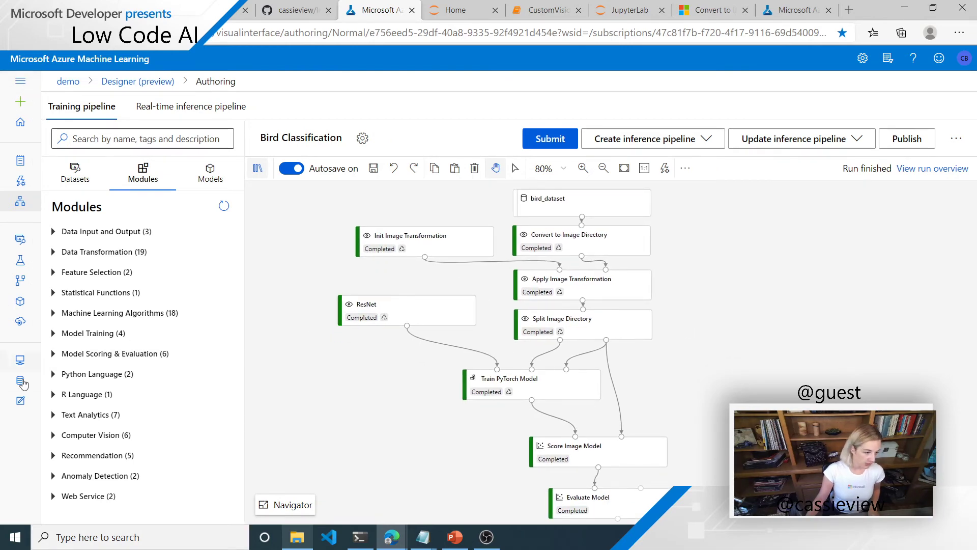
Step: Search the module library for "regre" and "split", clear the search, and show the available models
left_click(163, 139)
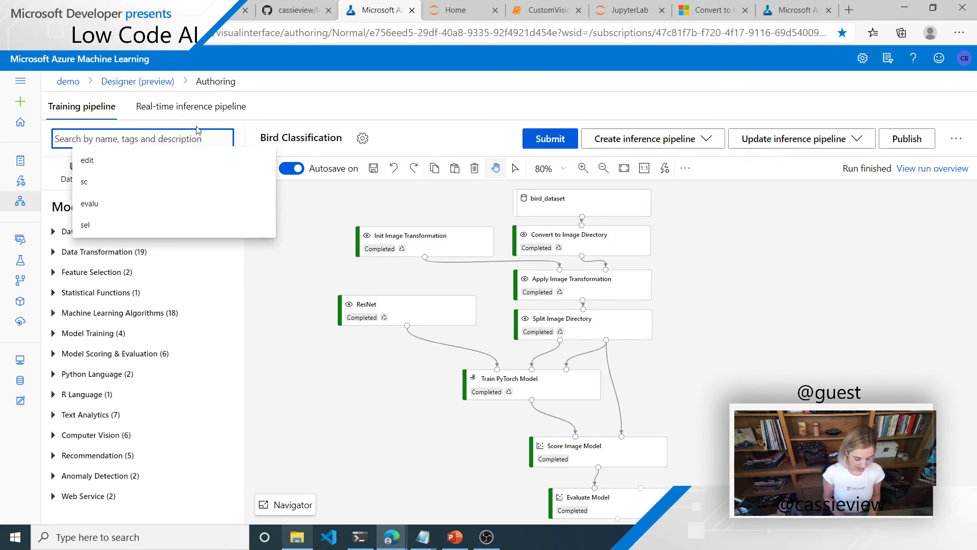
type("regre")
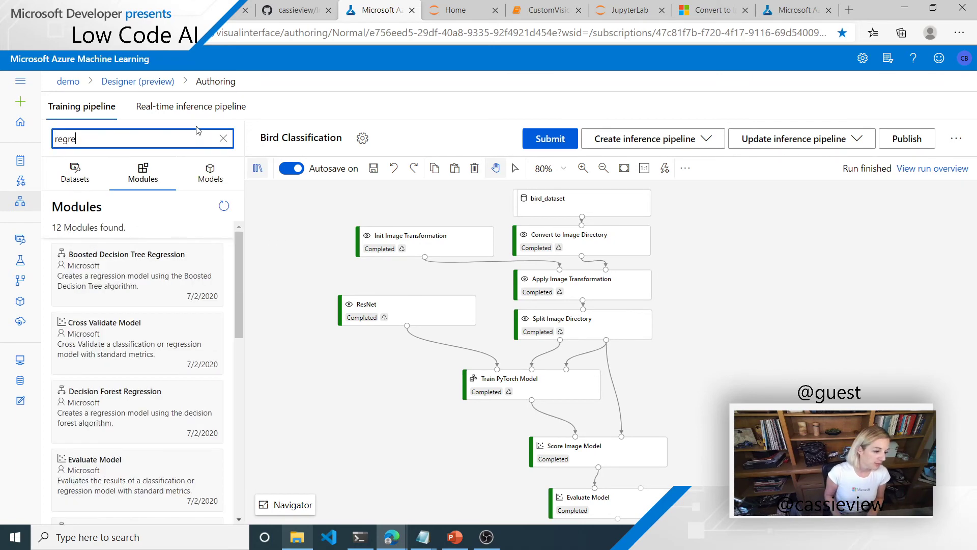
scroll(213, 331, "down", 9)
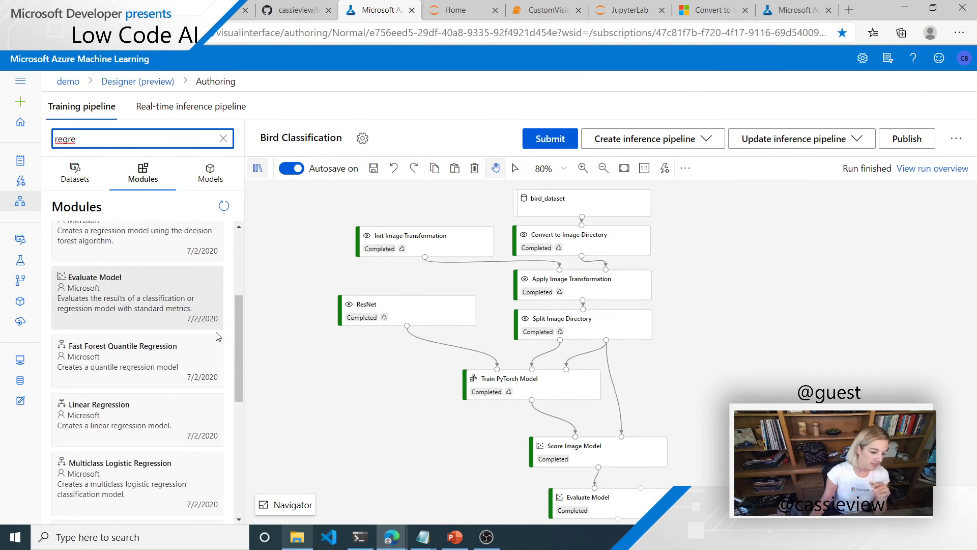
scroll(152, 357, "up", 9)
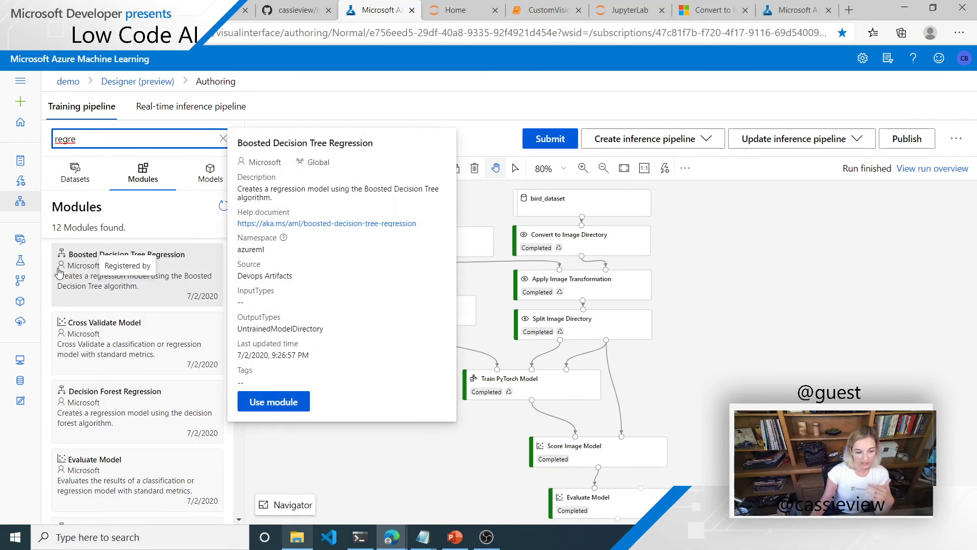
double_click(174, 144)
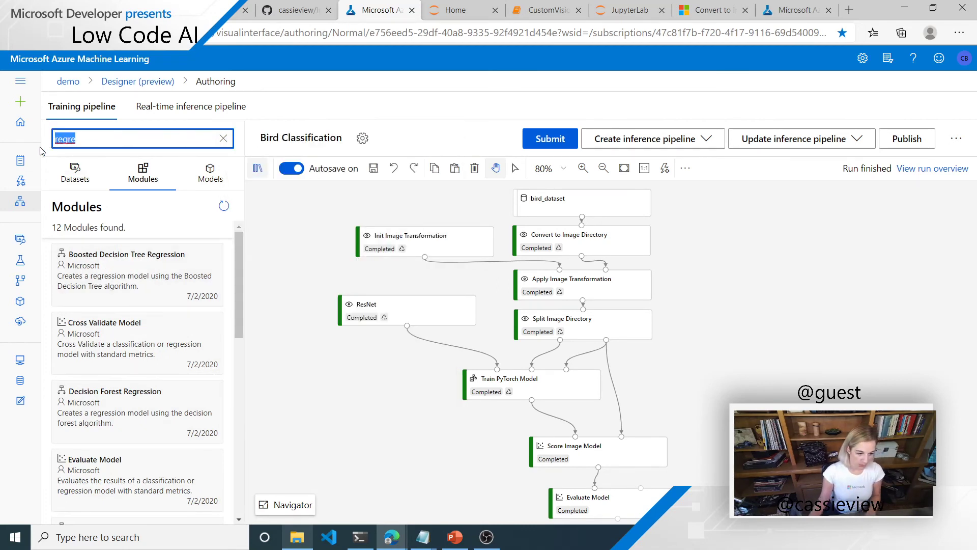
type("split")
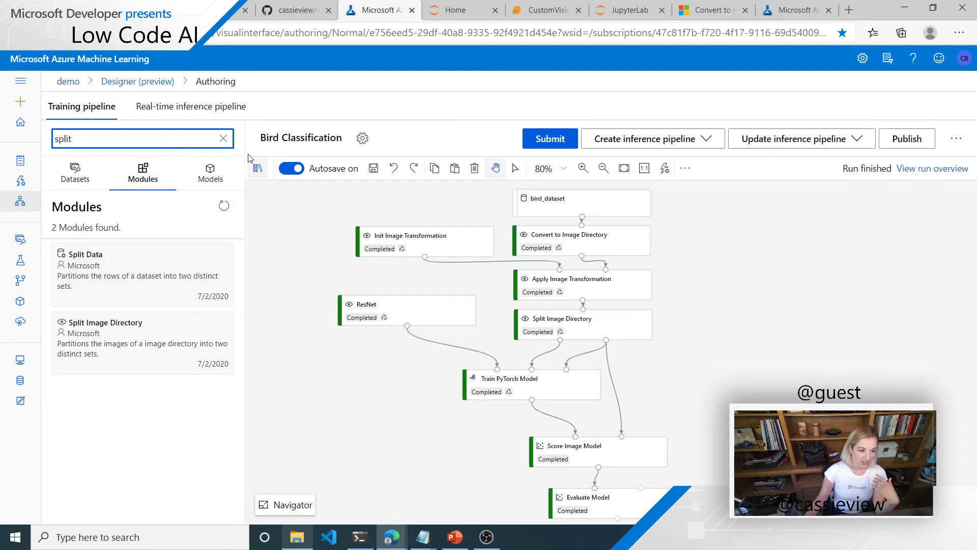
left_click(223, 138)
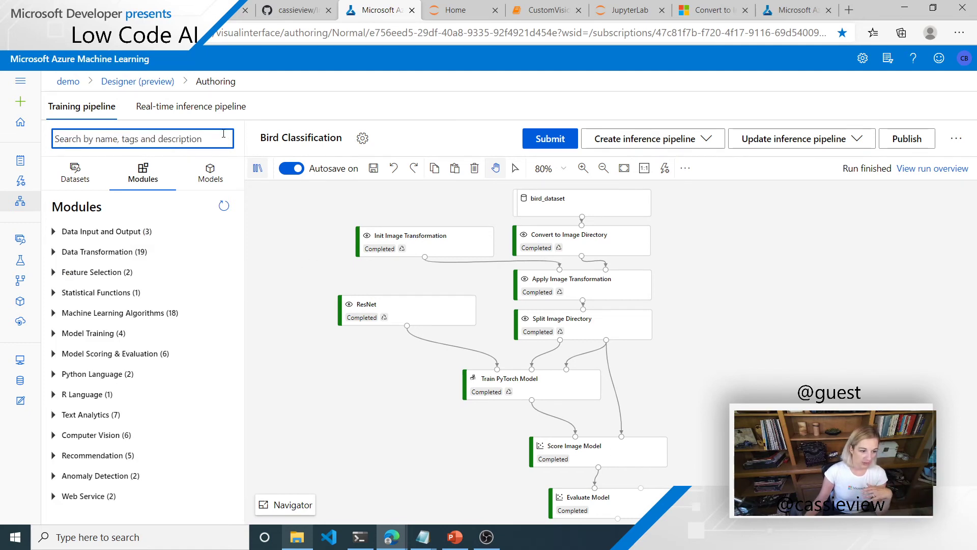
left_click(207, 172)
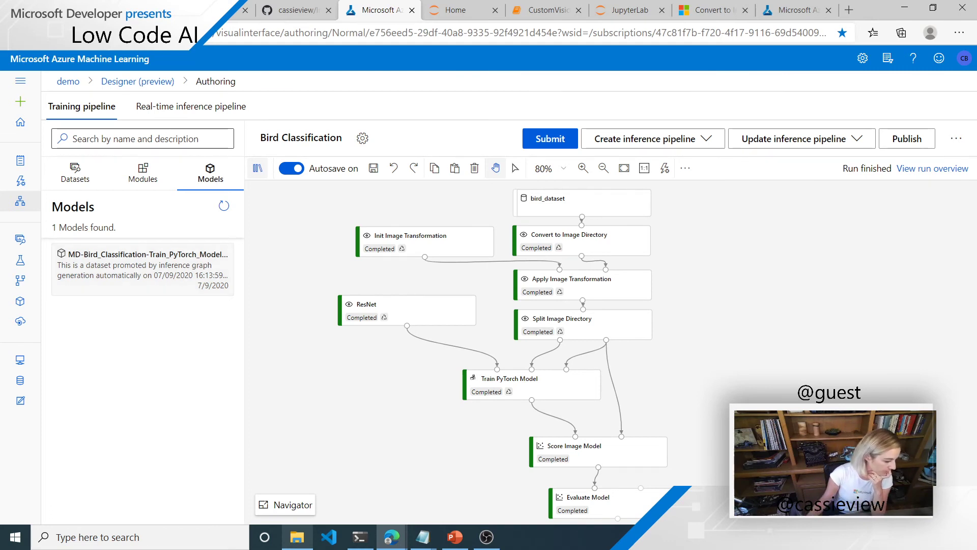
Step: Open the Init Image Transformation module's parameters in a widened settings pane and view the resize and crop options
left_click(419, 249)
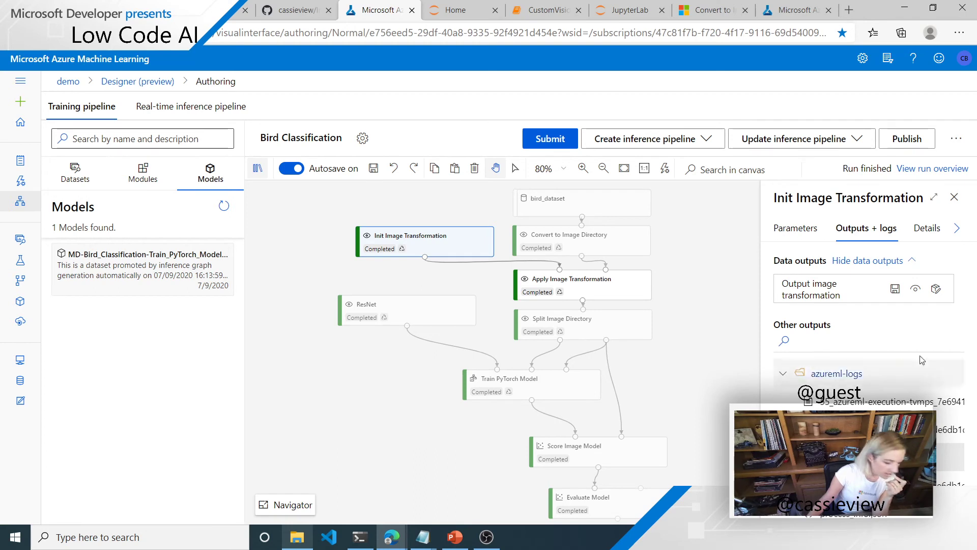
left_click(795, 229)
left_click_drag(755, 272, 736, 272)
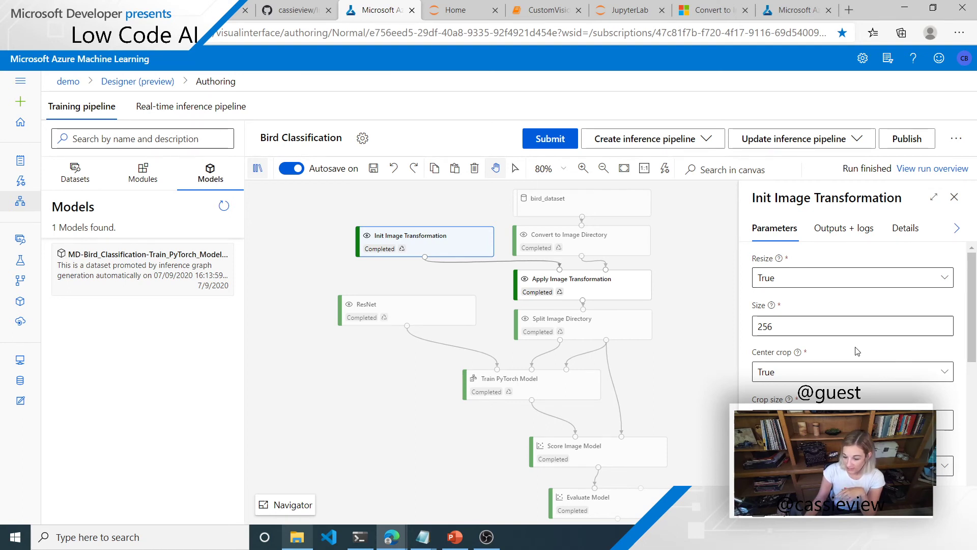
scroll(852, 348, "down", 1)
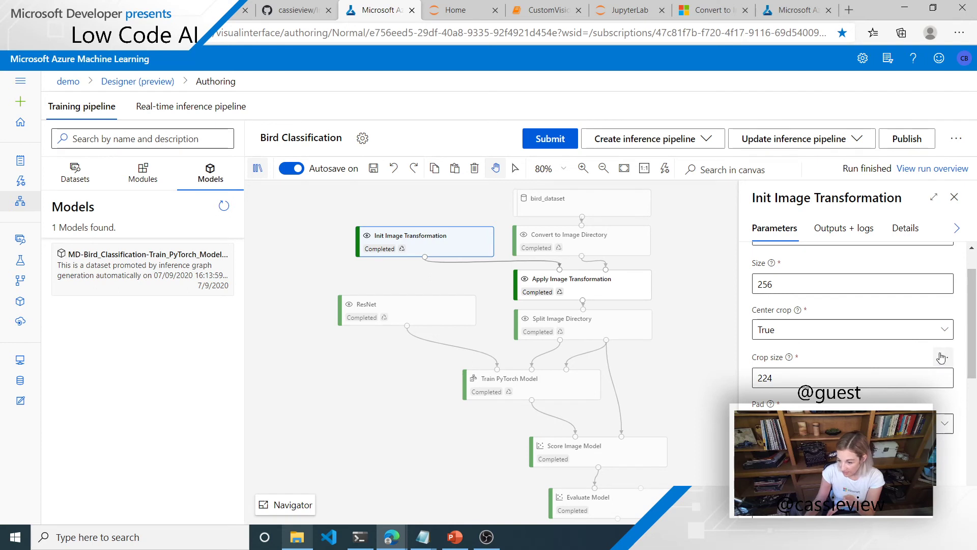
Step: Switch the Init Image Transformation Center crop option to False, and set it back to True
left_click(942, 330)
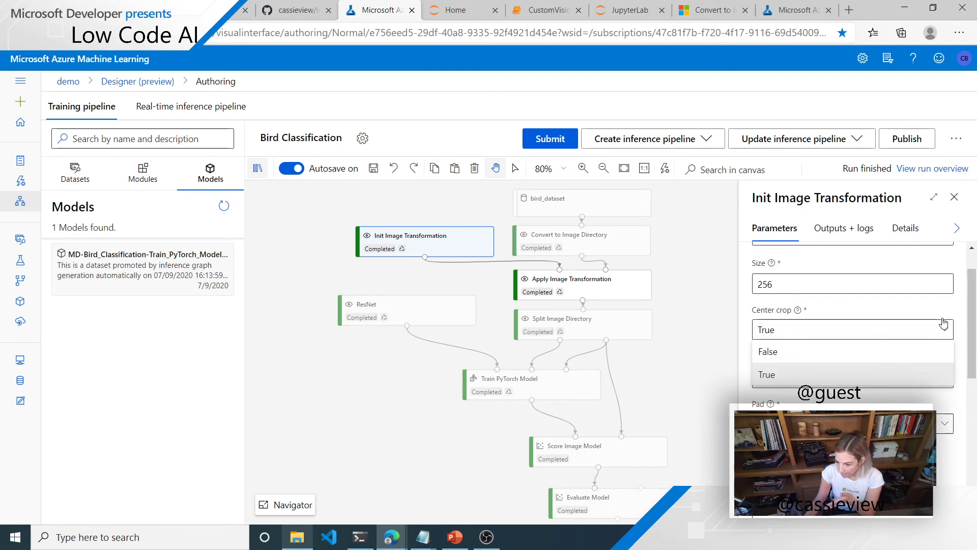
left_click(943, 329)
left_click(942, 330)
left_click(920, 351)
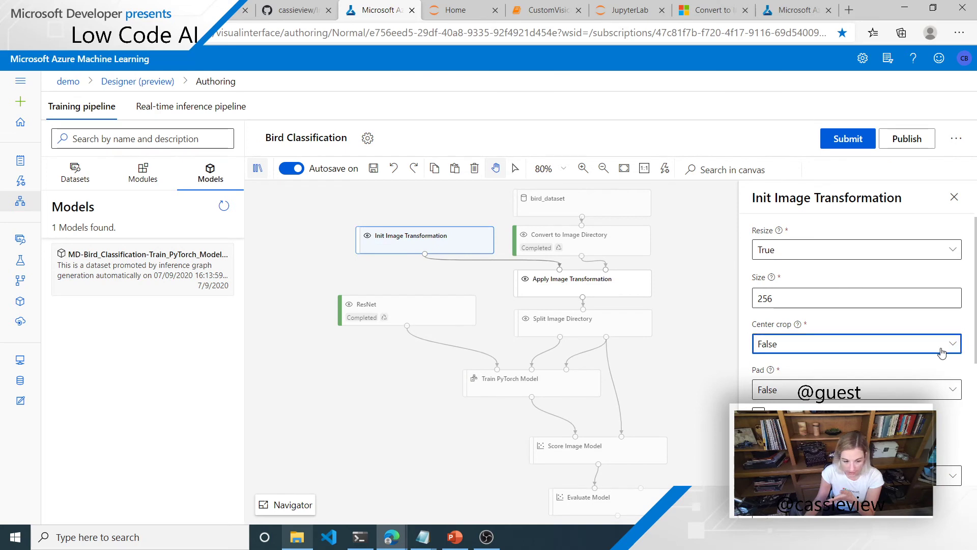
left_click(943, 344)
left_click(939, 393)
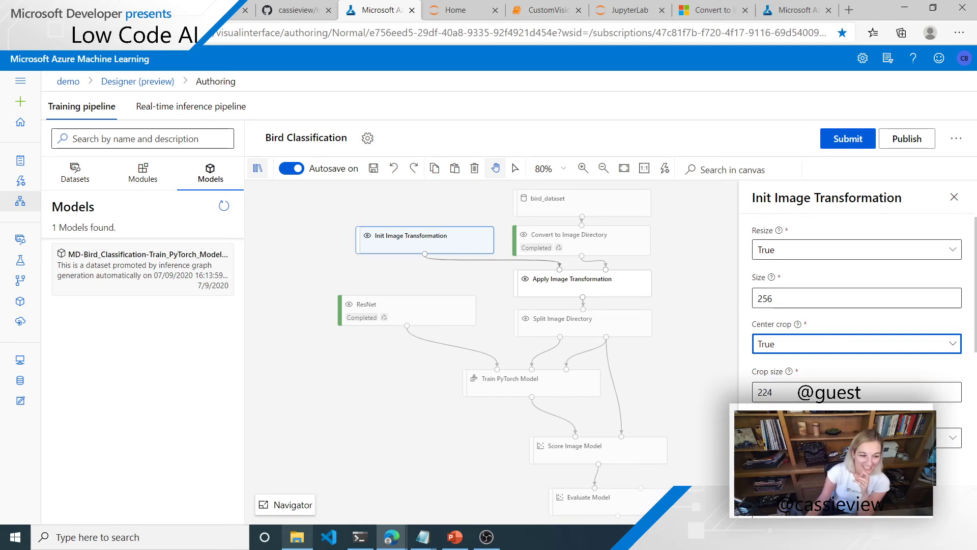
Step: Review the remaining Init Image Transformation parameters, including padding, random crop, flip, rotation and affine, and close the module's settings
scroll(916, 359, "down", 2)
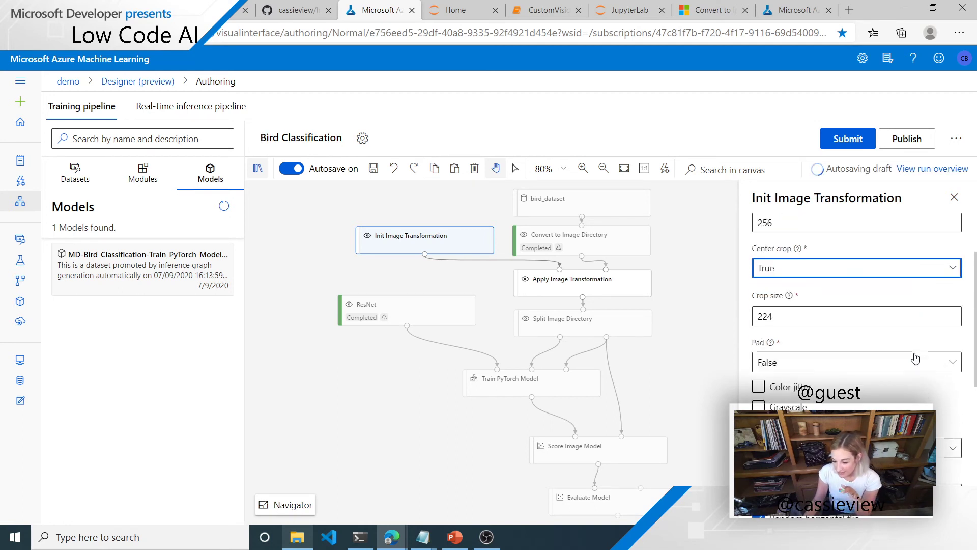
scroll(889, 351, "down", 1)
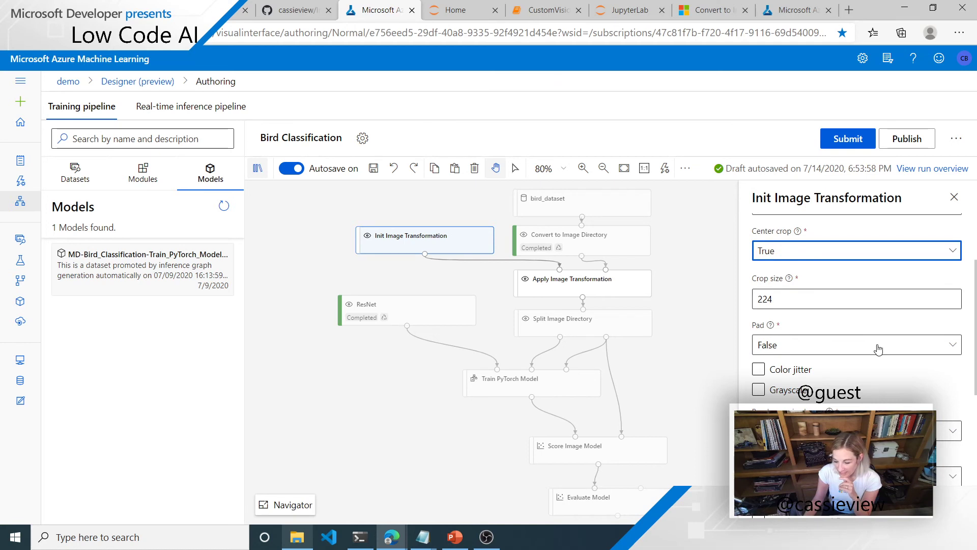
scroll(876, 351, "down", 2)
scroll(931, 383, "down", 1)
scroll(931, 382, "down", 2)
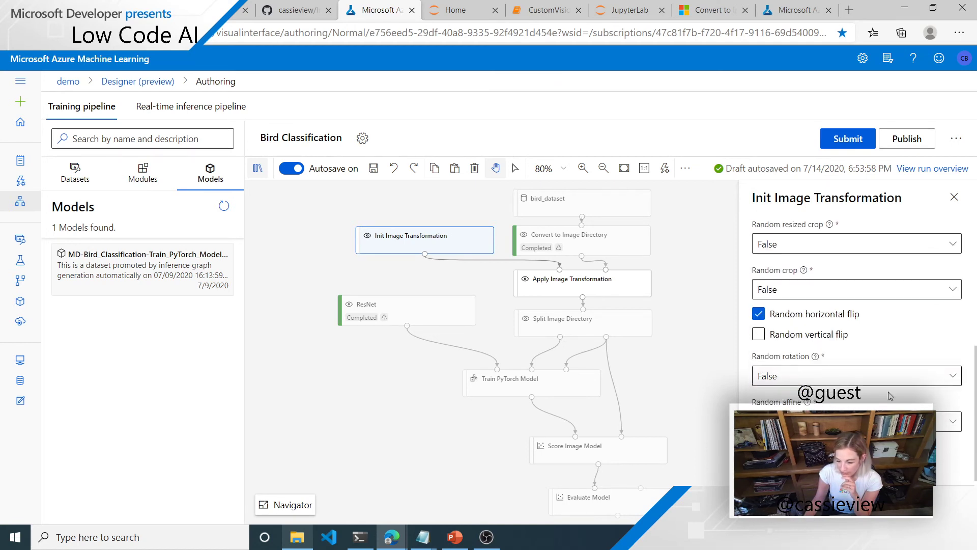
scroll(911, 374, "down", 1)
scroll(875, 238, "down", 1)
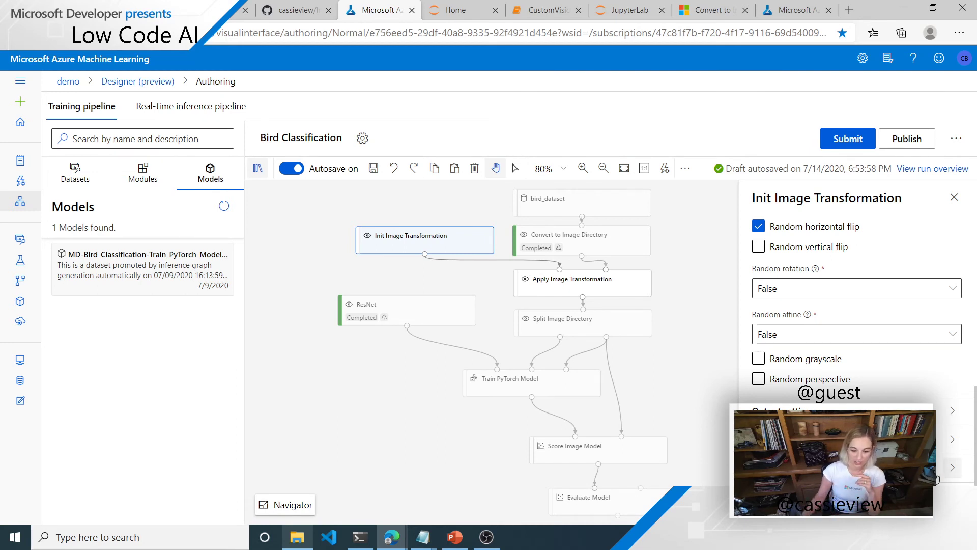
left_click(955, 197)
Step: Check the Score Image Model settings and submit the pipeline run to the existing bird-classification-designer experiment on compute target demo-nc6
left_click_drag(715, 374, 698, 283)
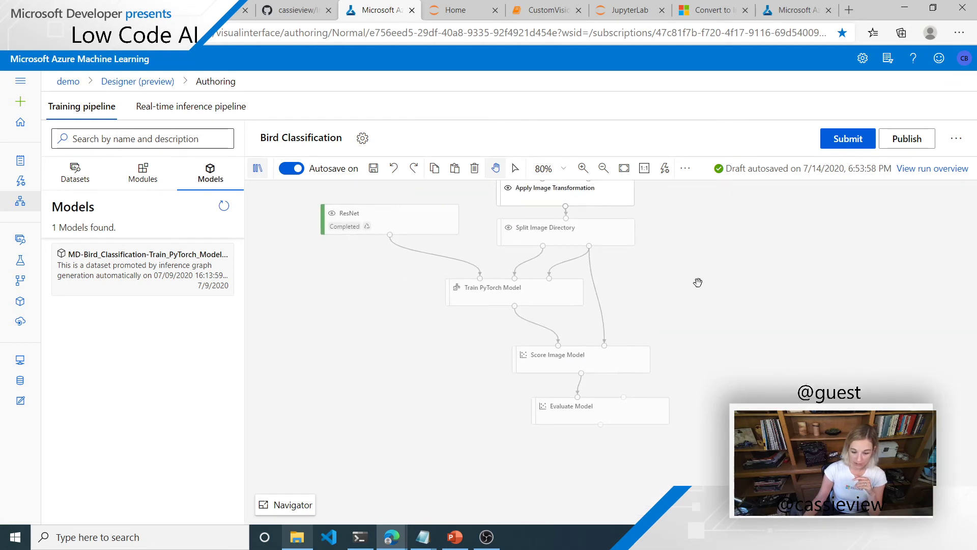
left_click(520, 356)
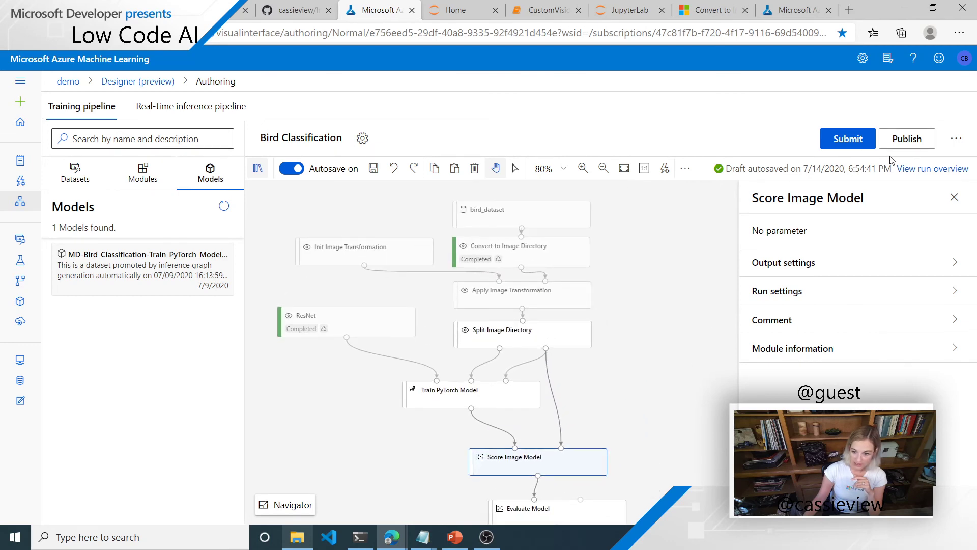
left_click(848, 139)
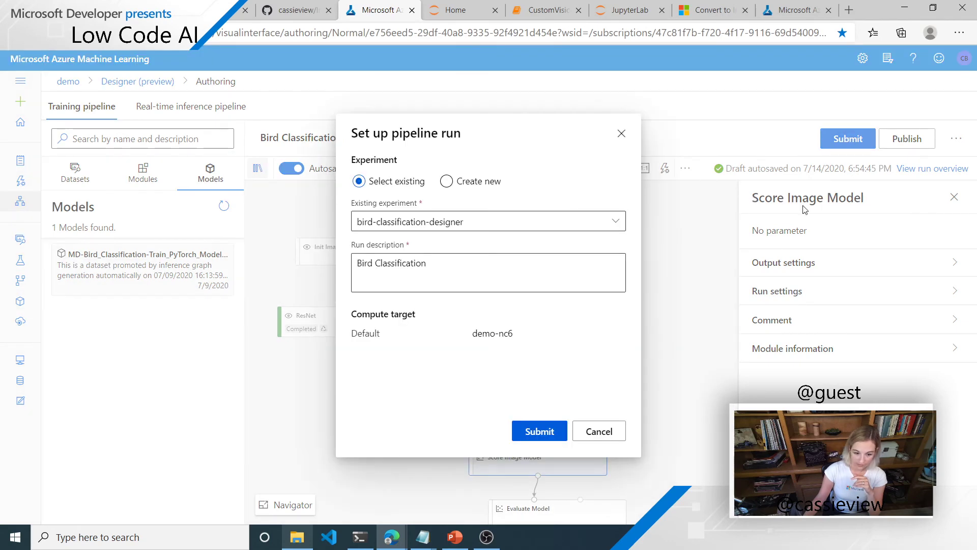
left_click(562, 430)
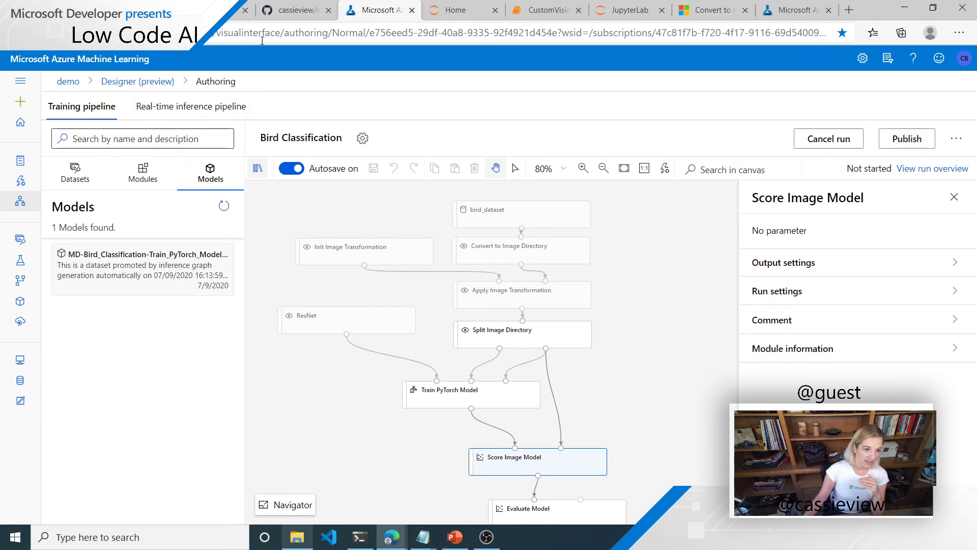
Step: Open the Bird Classification-real time inference draft from Designer in the other workspace browser tab and examine its module graph
left_click(812, 11)
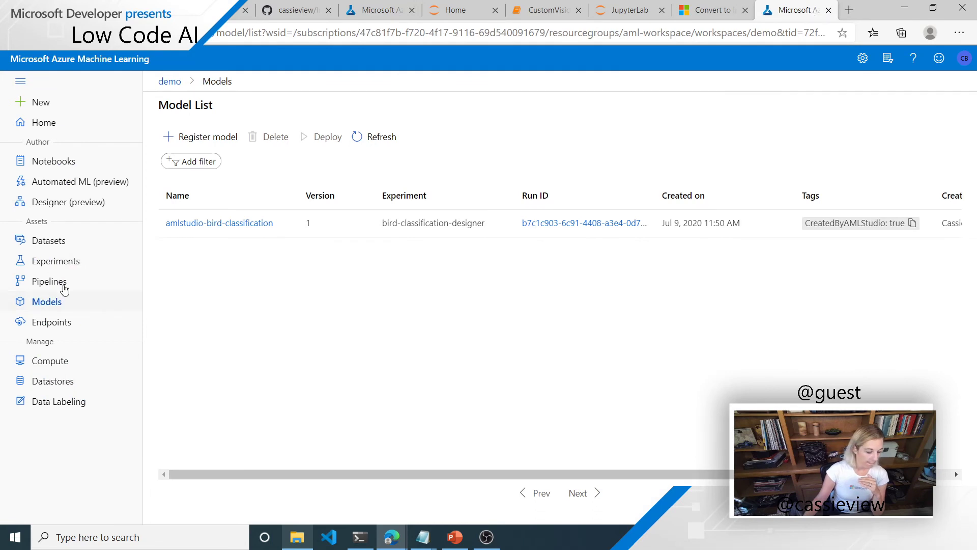
left_click(72, 208)
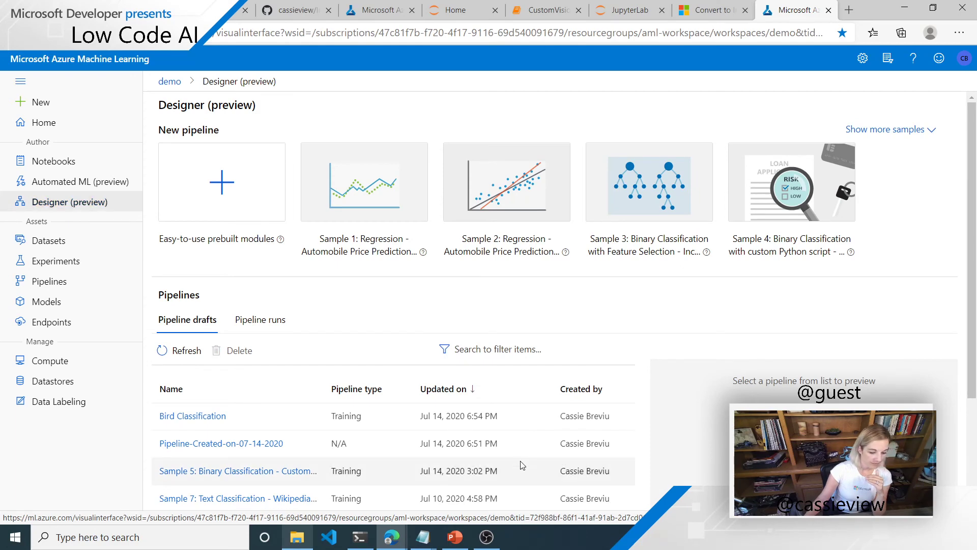
scroll(867, 295, "down", 2)
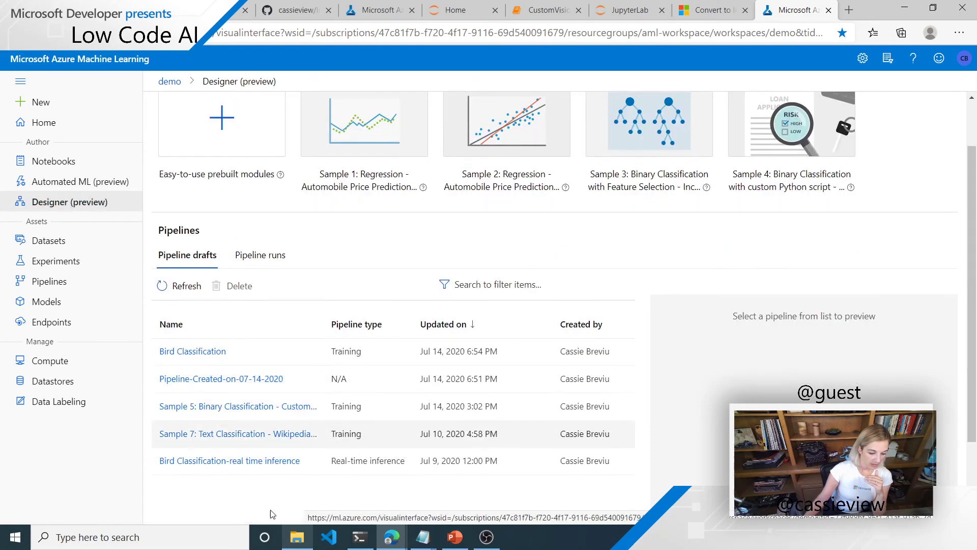
left_click(235, 466)
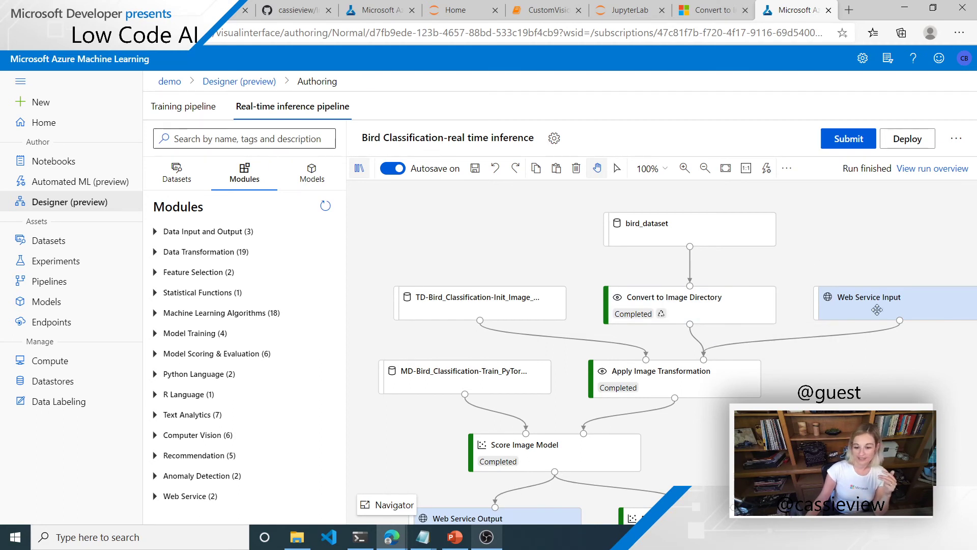
scroll(848, 409, "down", 2)
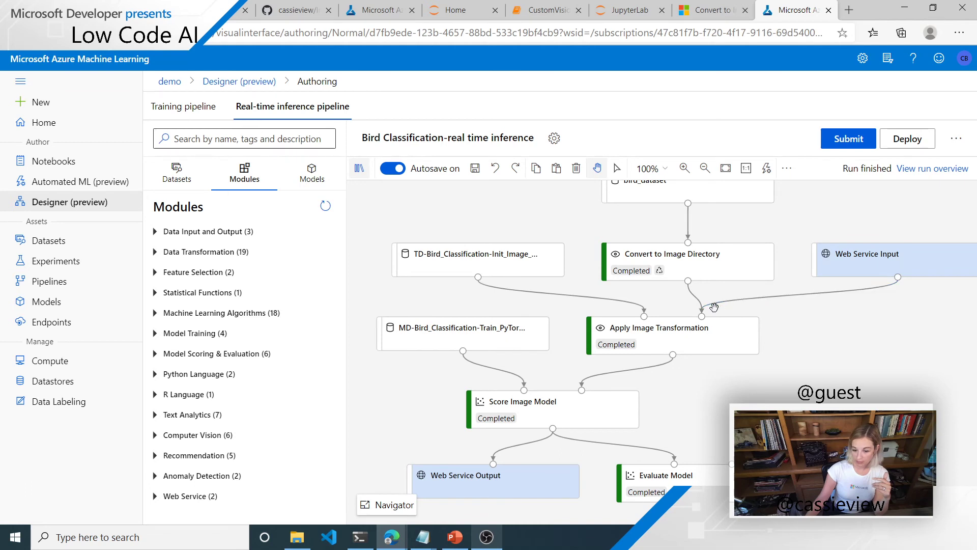
scroll(860, 368, "up", 1)
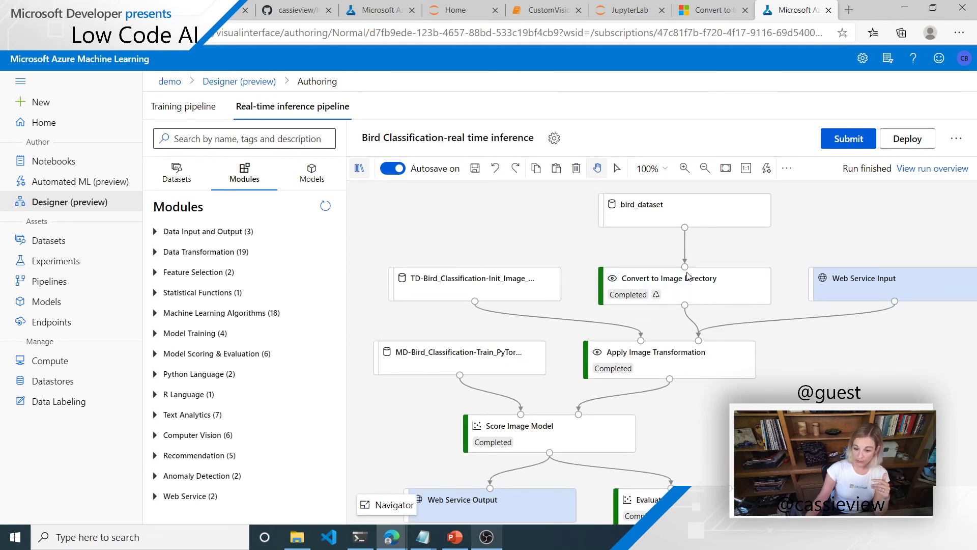
Step: Move the Web Service Input module up beside bird_dataset, return it beside Convert to Image Directory, and look over the rest of the graph
left_click_drag(949, 281, 920, 203)
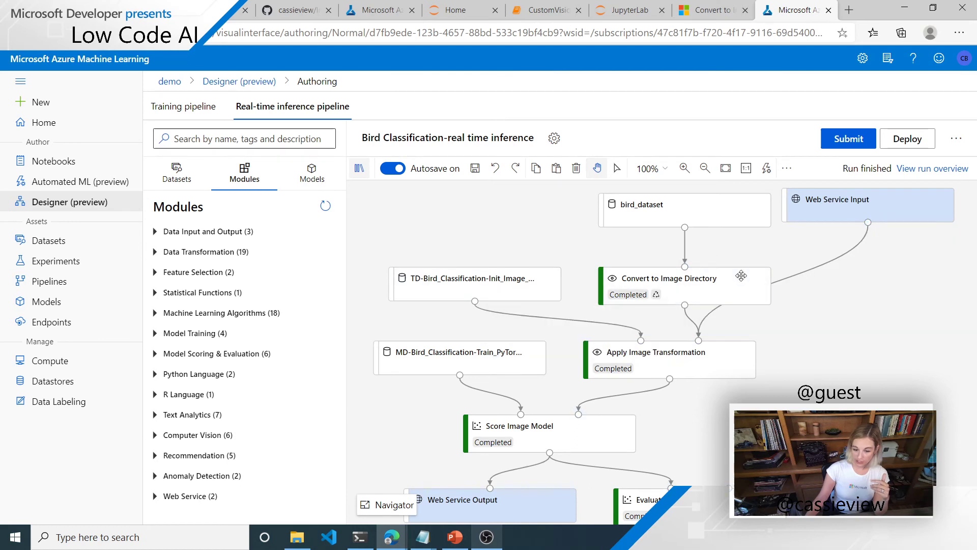
left_click_drag(889, 221, 909, 280)
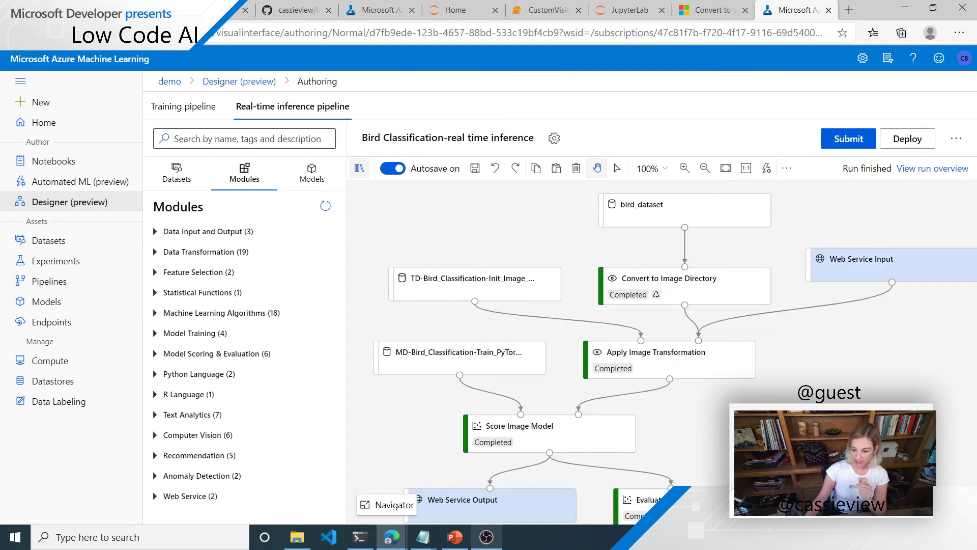
left_click_drag(807, 405, 809, 322)
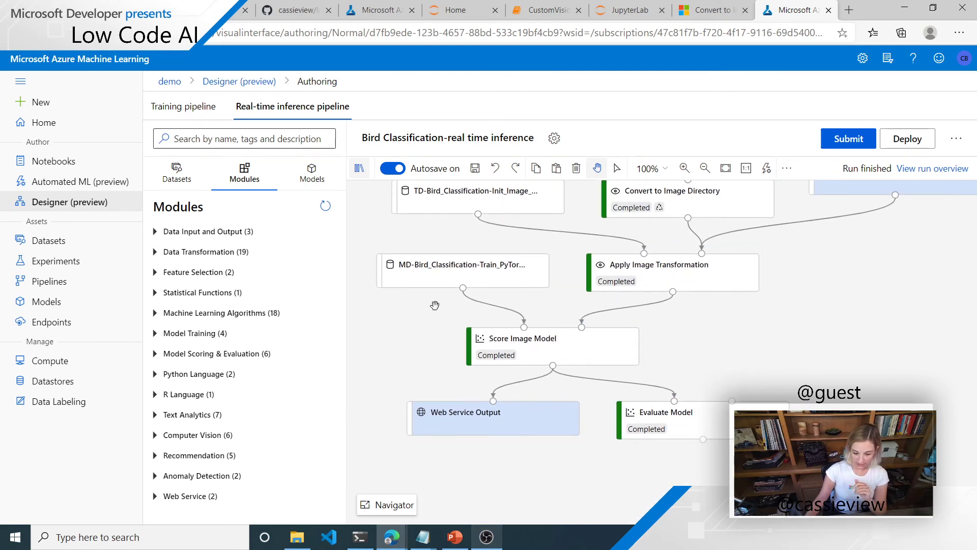
left_click_drag(844, 372, 819, 469)
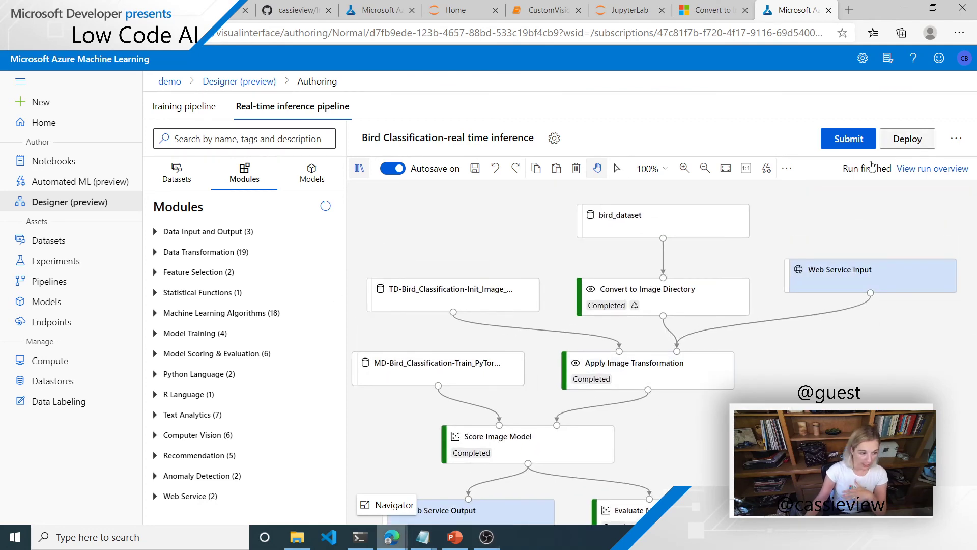
Step: Open the bird-classification-endpoint from the workspace's real-time endpoints and view its details and test form
left_click(91, 326)
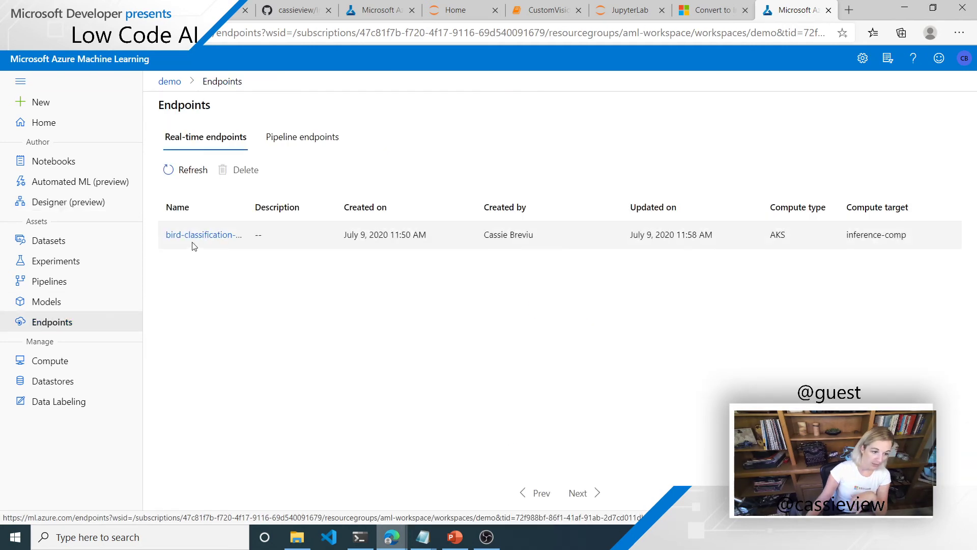
left_click(196, 234)
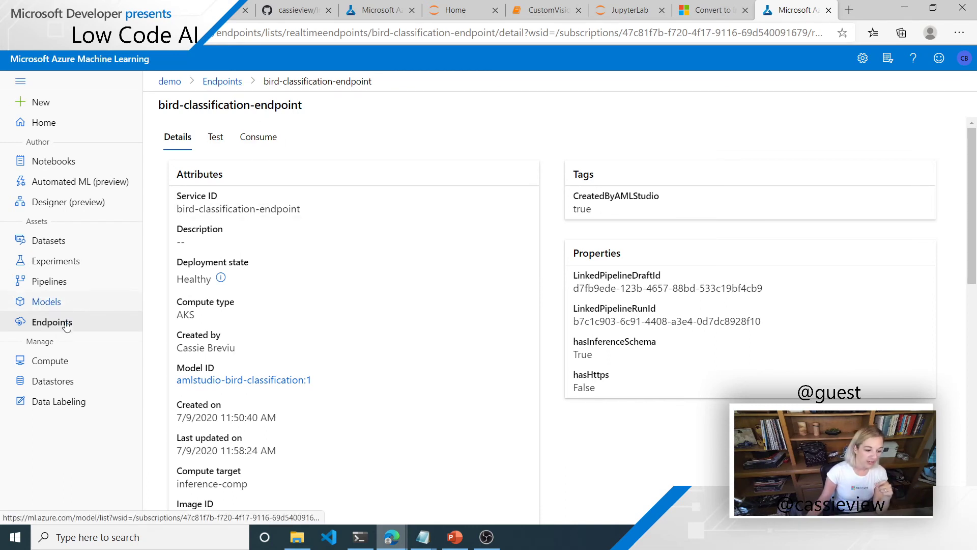
left_click(217, 139)
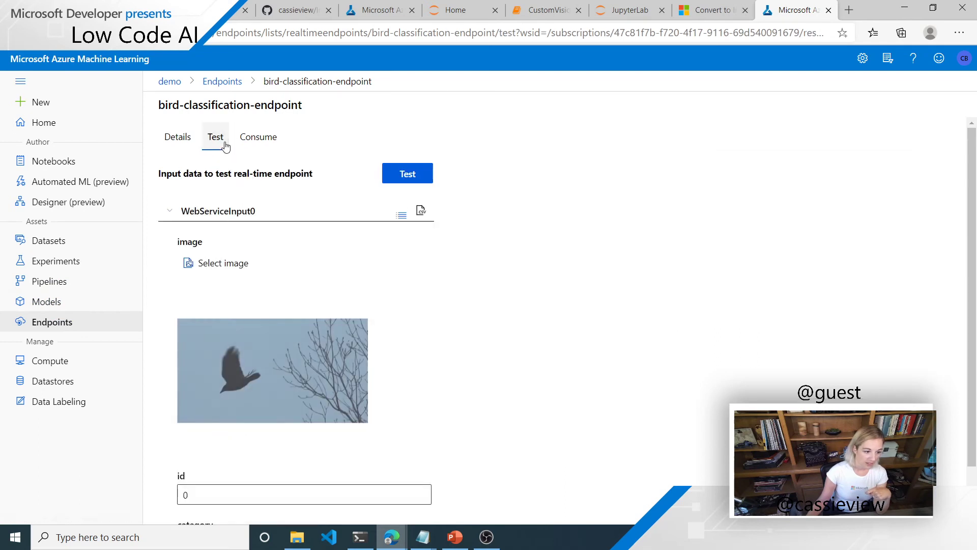
Step: Review the endpoint's consumption information and its C# and Python sample code
left_click(259, 137)
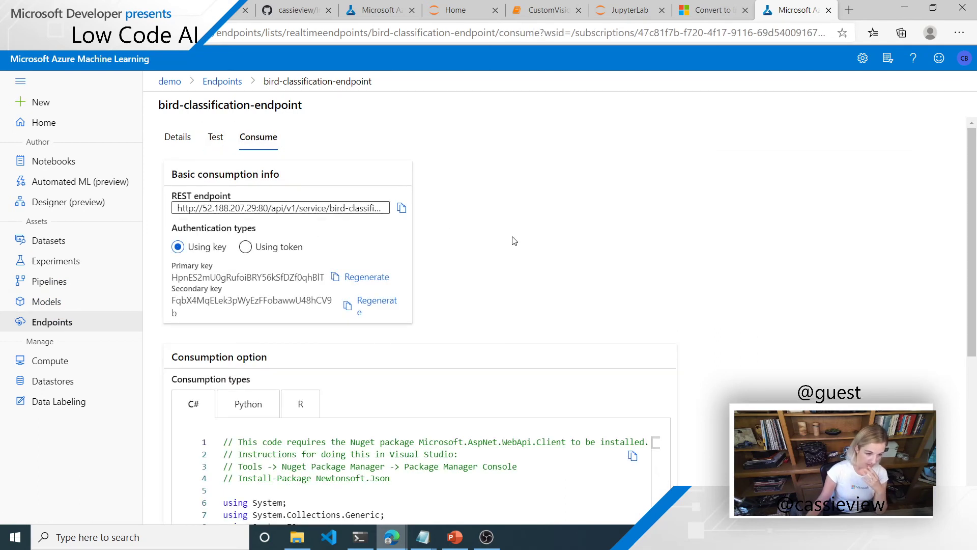
scroll(757, 344, "down", 3)
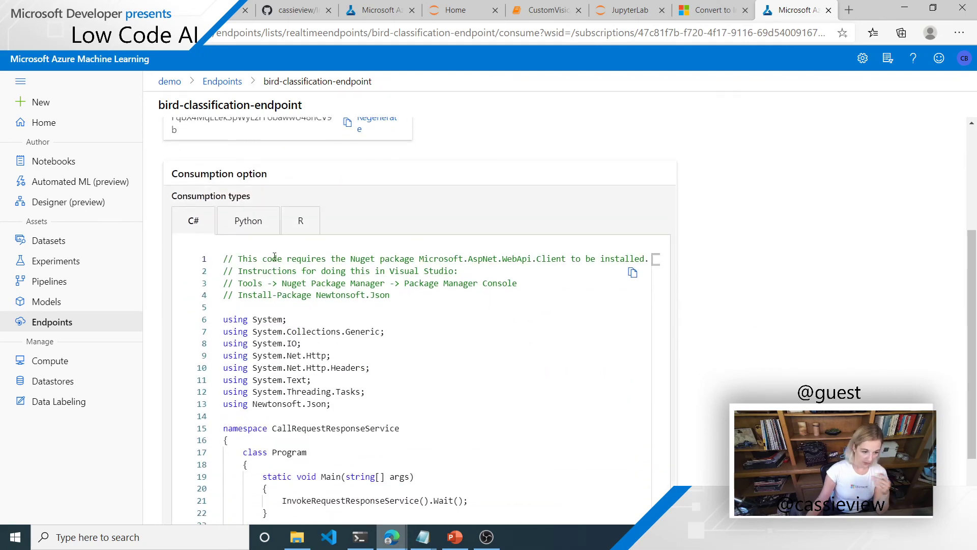
scroll(367, 271, "down", 3)
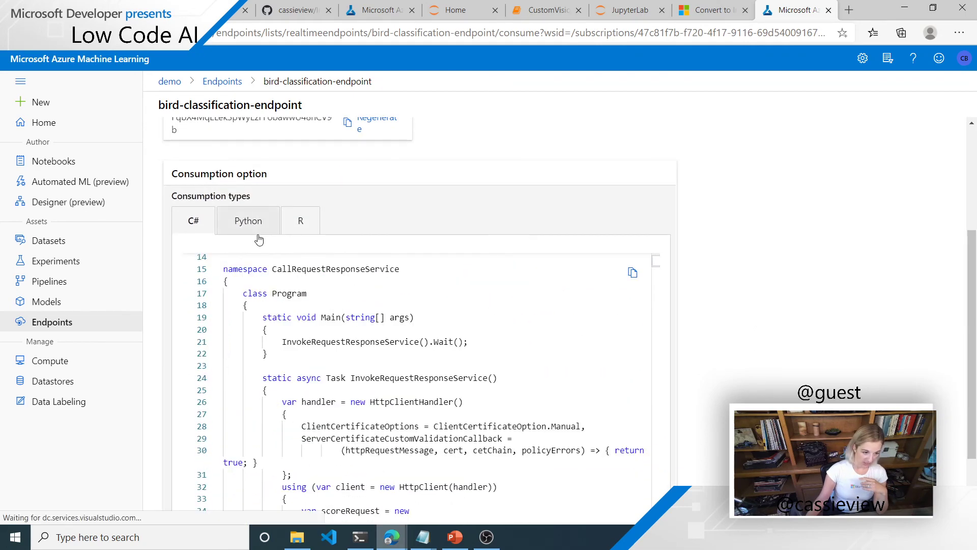
left_click(248, 220)
scroll(546, 353, "down", 10)
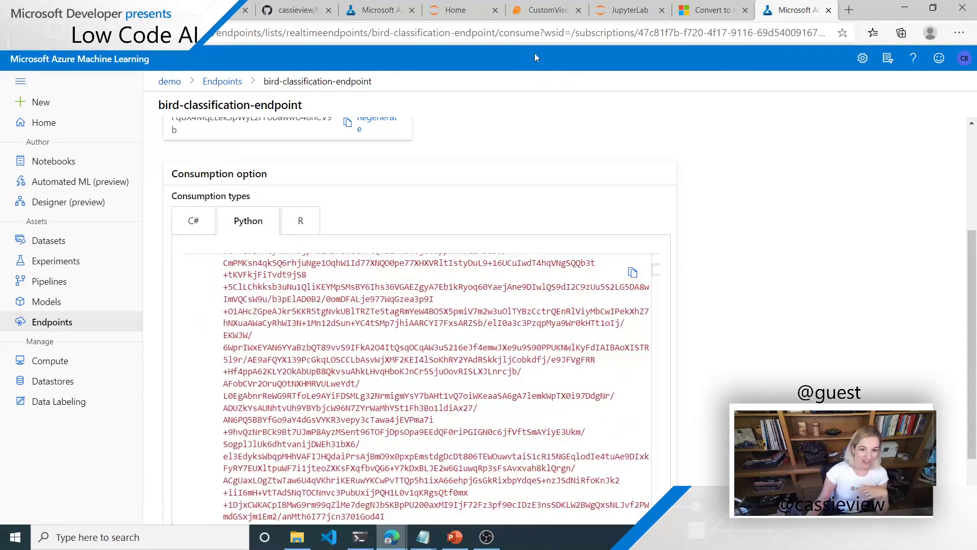
Step: Switch to JupyterLab, run the four code cells of designer-bird-test.ipynb and highlight the American Crow probability in the output
left_click(603, 11)
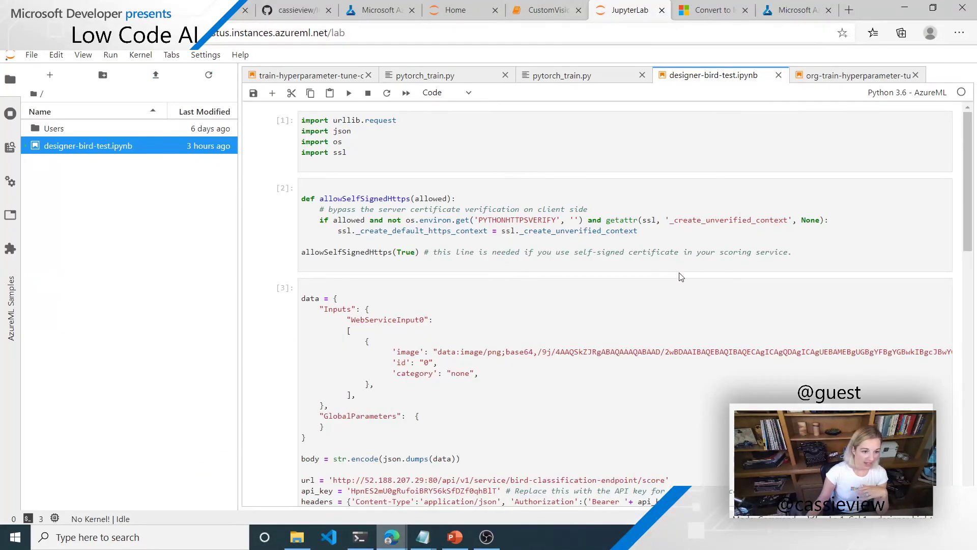
left_click(725, 162)
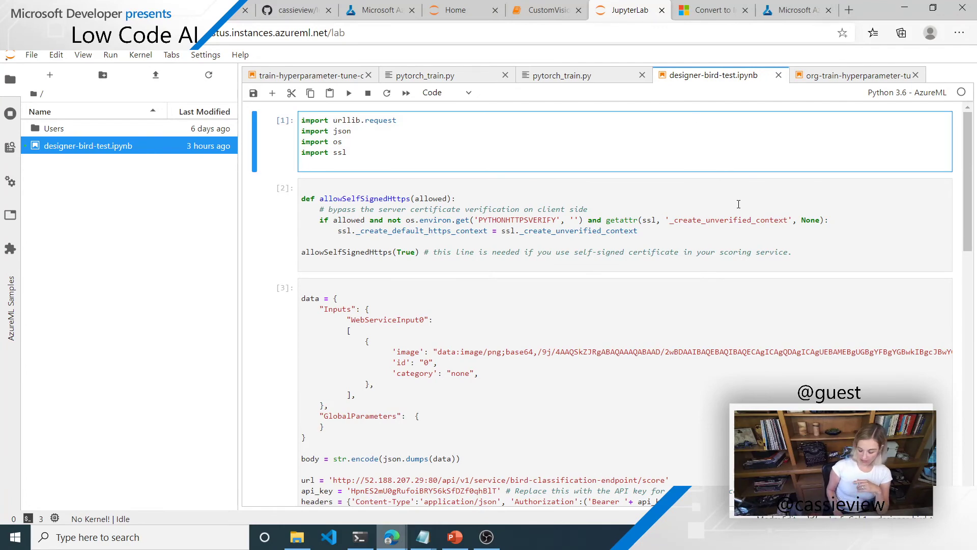
key("shift+Return")
key("shift+Return")
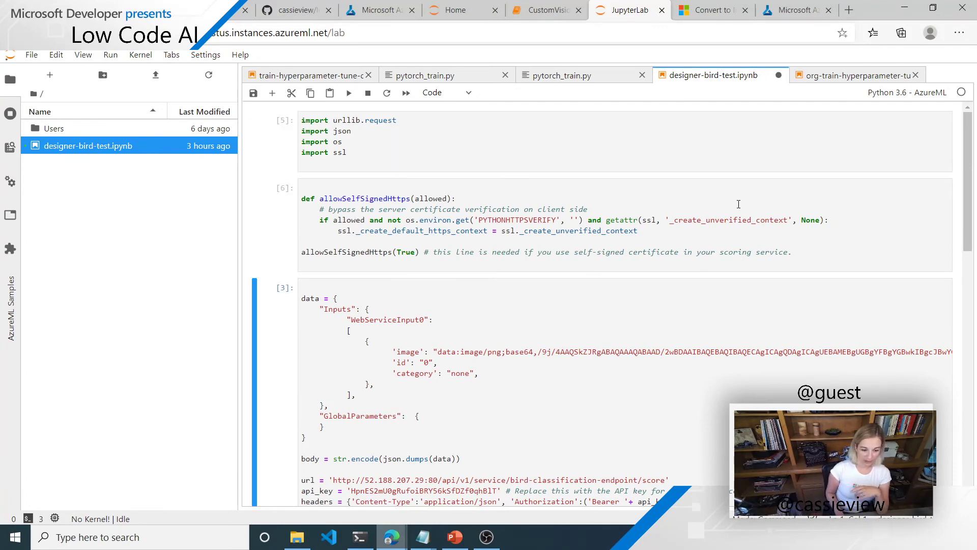
key("shift+Return")
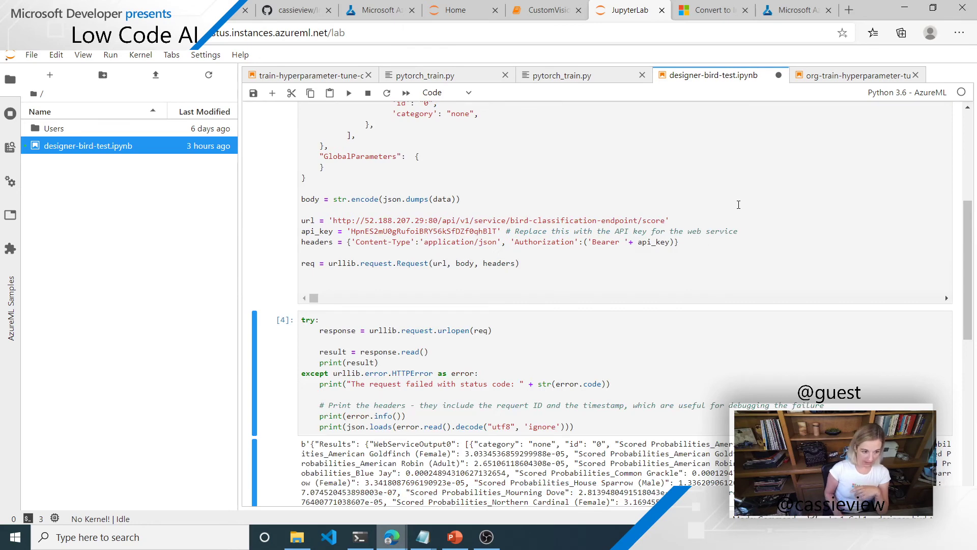
key("shift+Return")
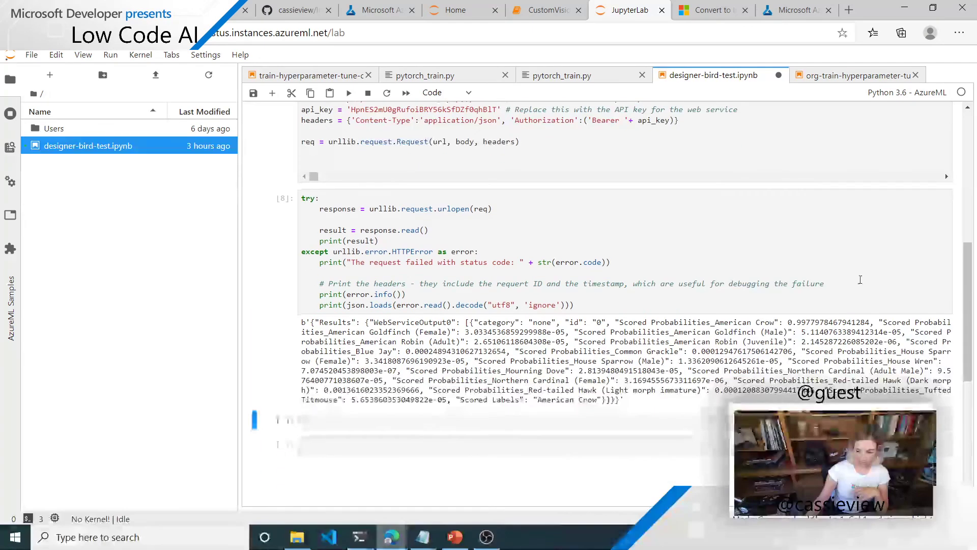
left_click_drag(627, 327, 302, 322)
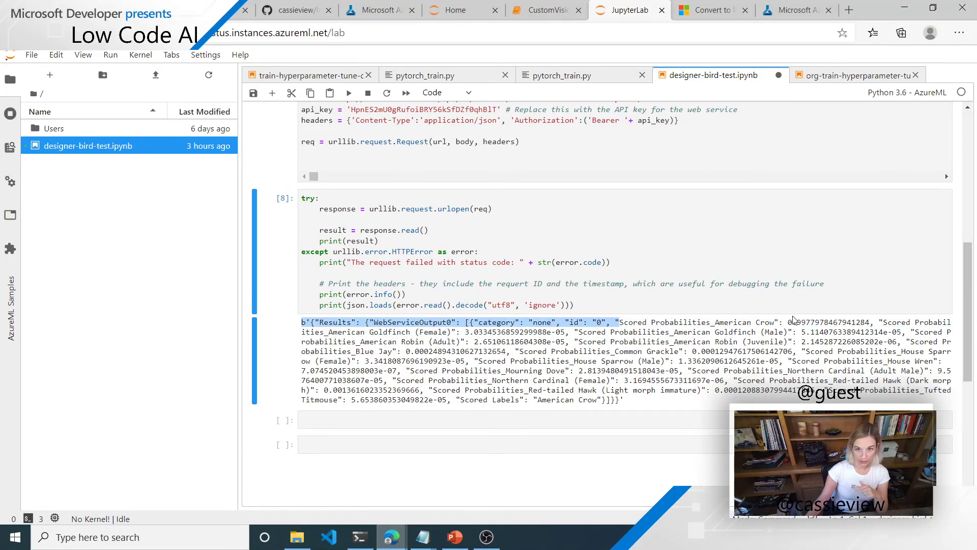
left_click(820, 321, "shift")
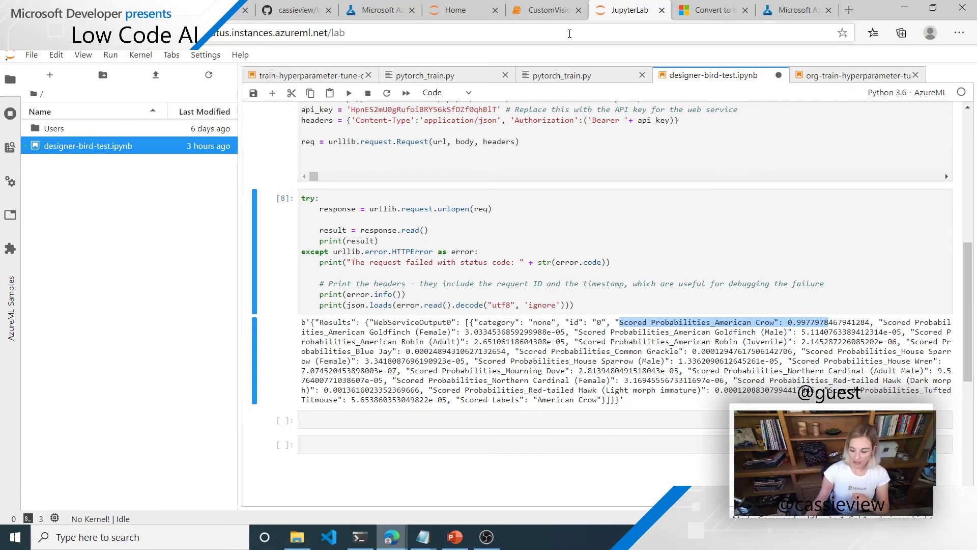
Step: Compare with the predictions in the CustomVisionSdkUpload notebook and check the Bird Classification training pipeline's run progress
left_click(555, 15)
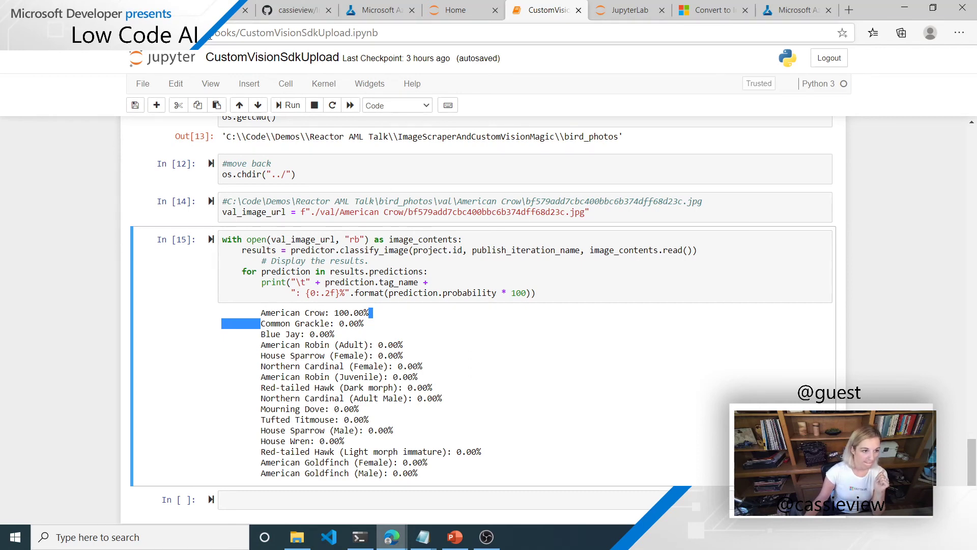
left_click(387, 15)
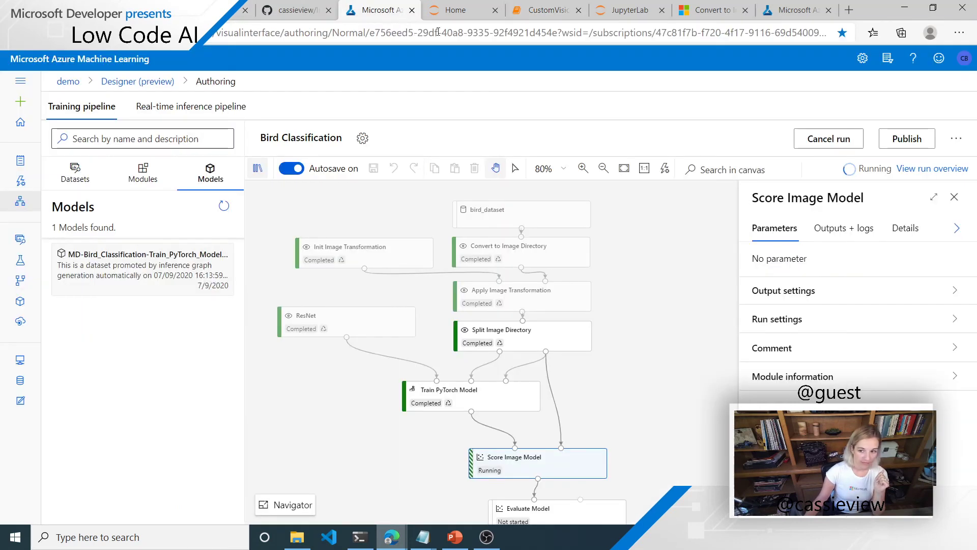
scroll(605, 328, "down", 3)
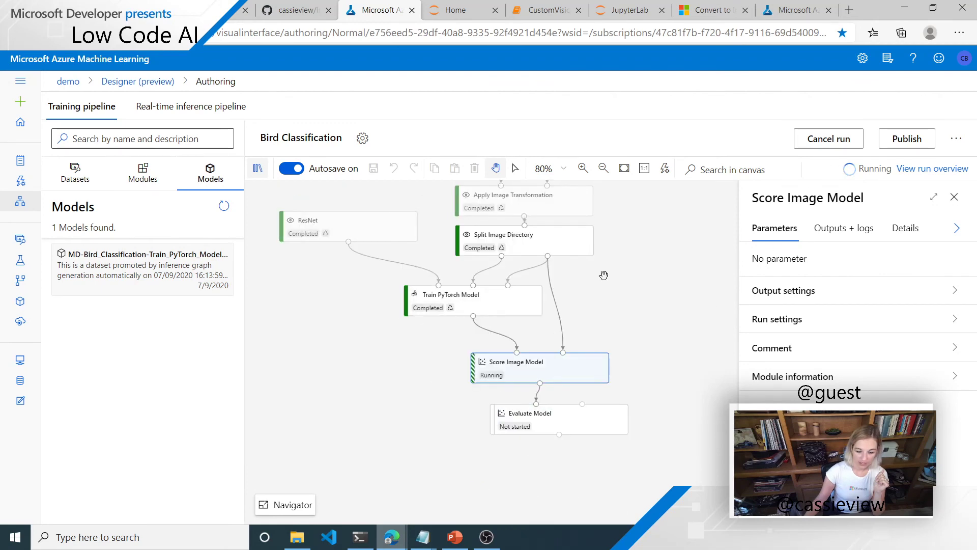
scroll(605, 329, "up", 2)
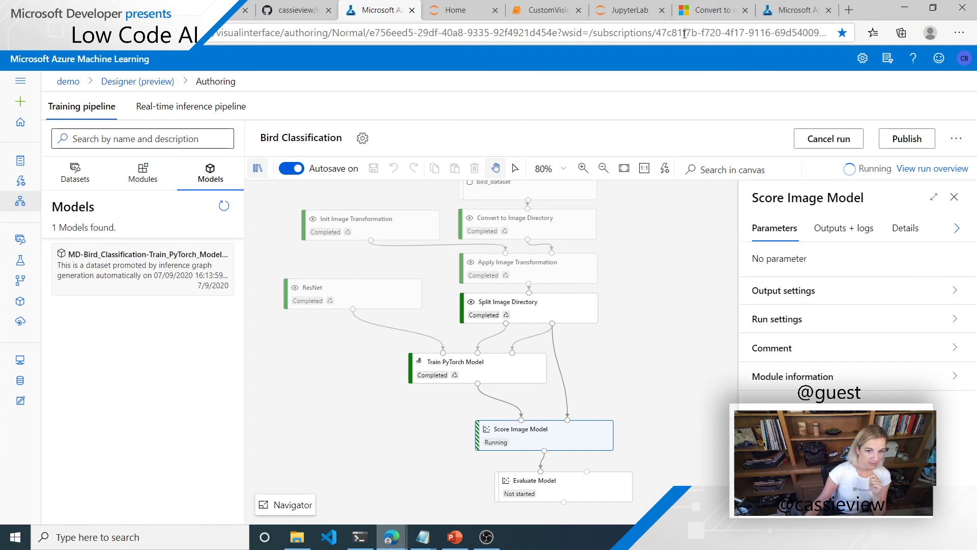
Step: Return to the endpoint's workspace browser tab and launch JupyterLab for the demo-nc6 compute instance
left_click(806, 10)
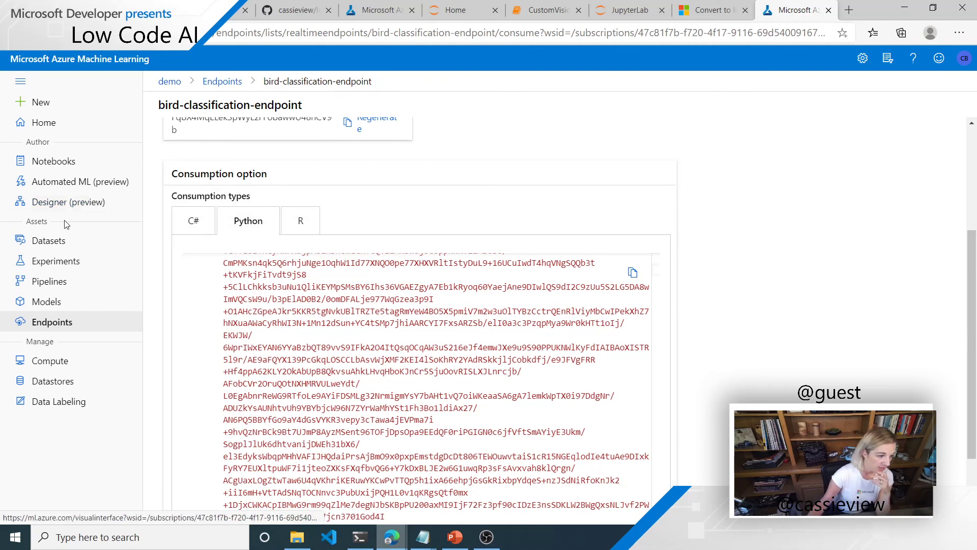
left_click(94, 371)
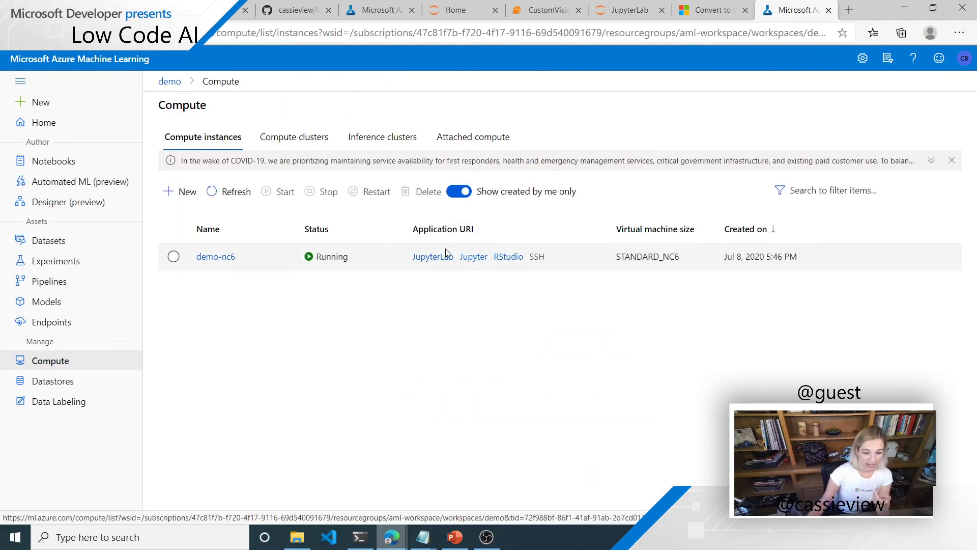
left_click(432, 256)
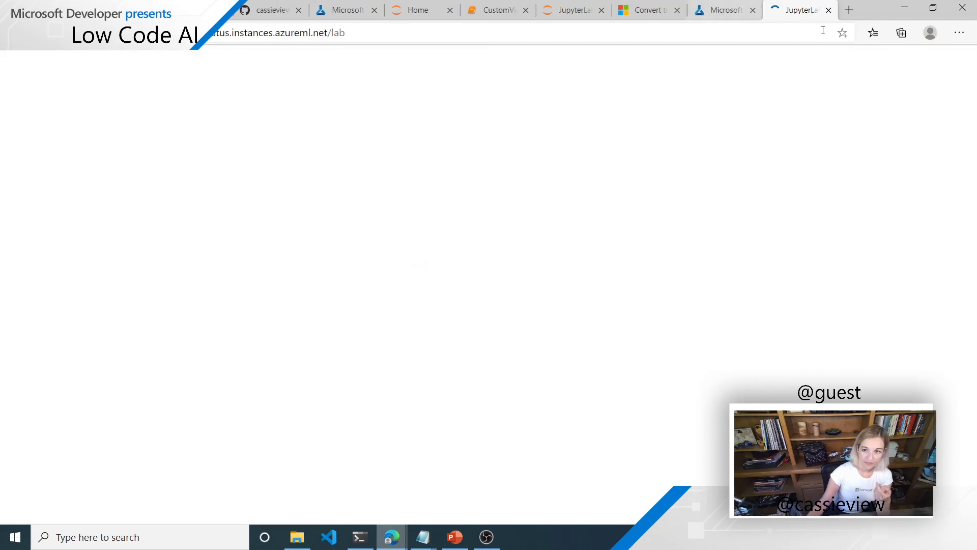
left_click(397, 35)
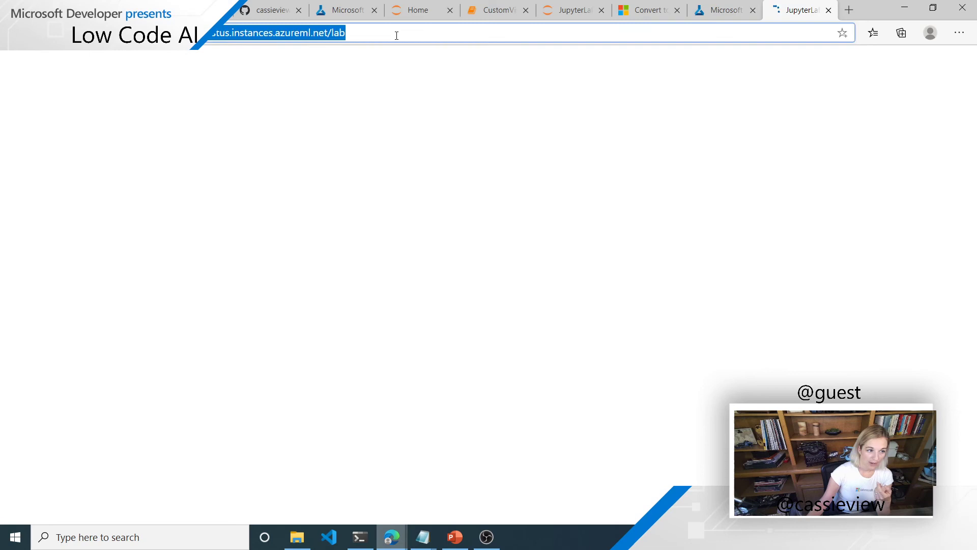
left_click(74, 33)
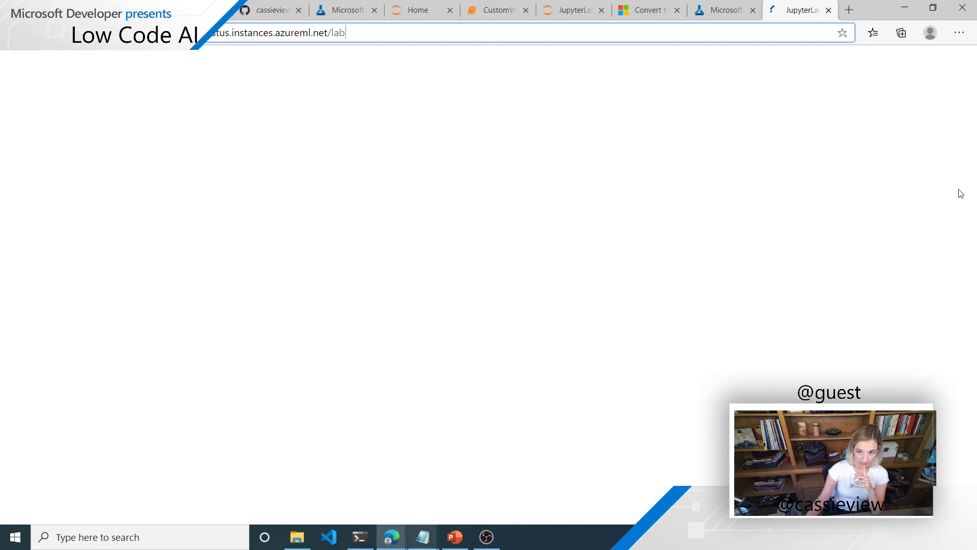
Step: In the JupyterLab session already open, browse Users to the org-train-hyperparameter-tune-deploy-with-pytorch folder and show the open org-train-hyperparameter notebook
left_click(587, 14)
double_click(102, 129)
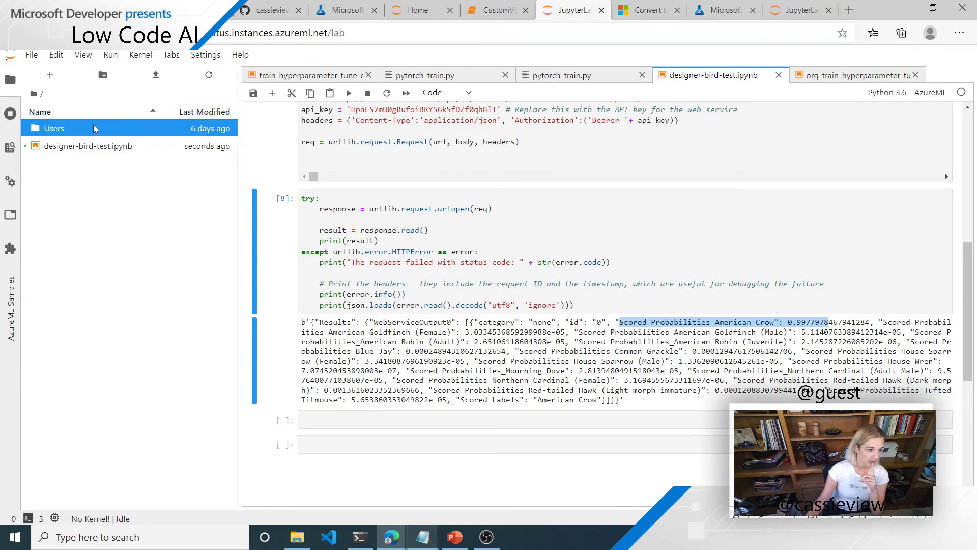
double_click(123, 131)
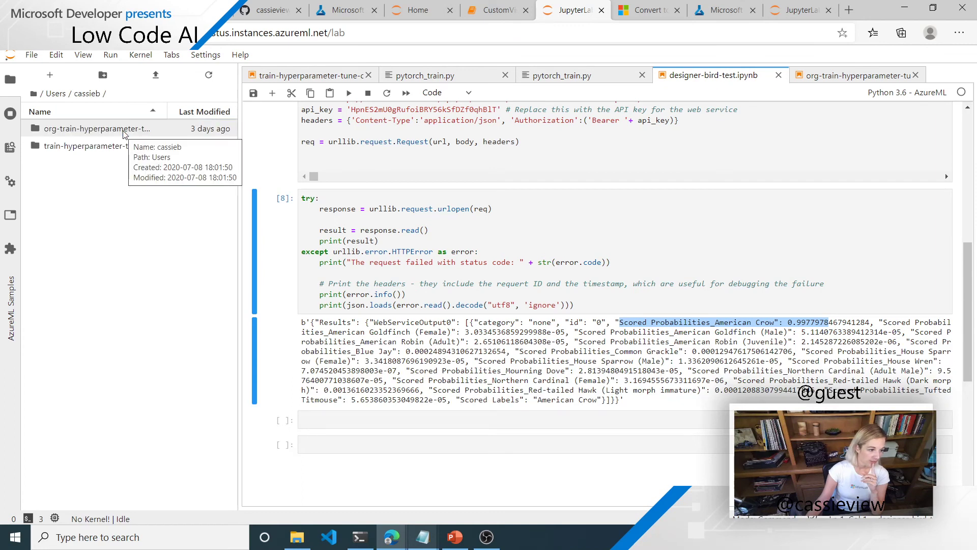
double_click(112, 130)
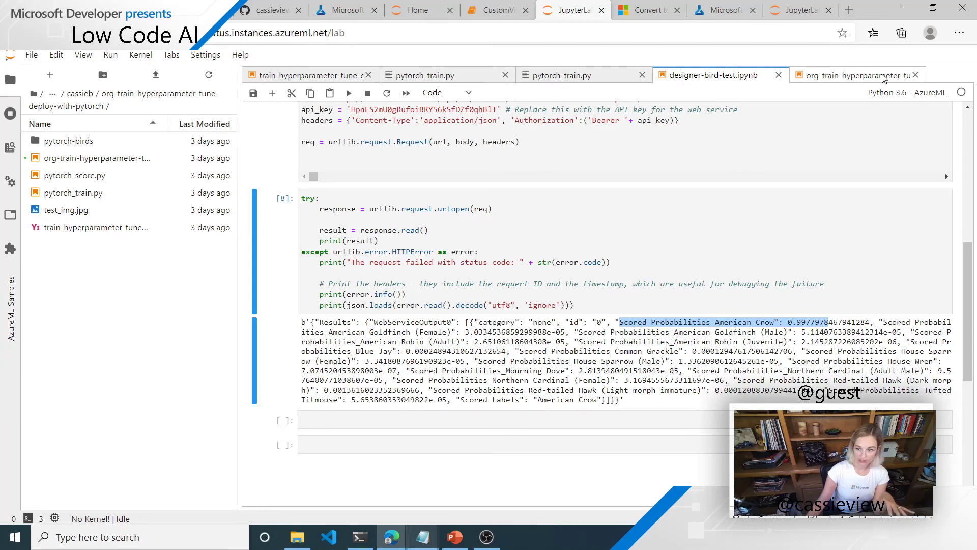
left_click(857, 80)
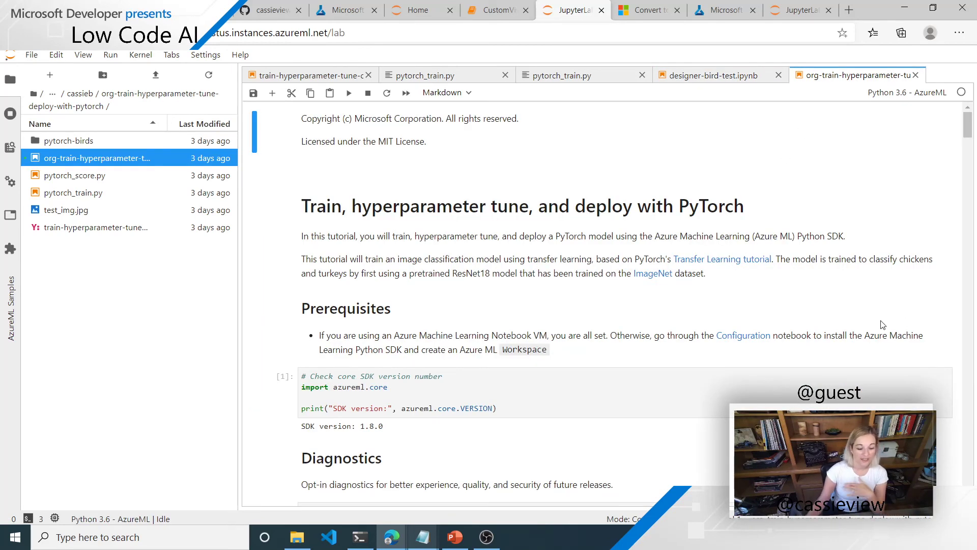
Step: Review the notebook from the SDK version check to the AmlCompute cell, highlighting the gpu-cluster name line and part of the existing-target message
scroll(883, 324, "down", 2)
scroll(883, 324, "down", 2)
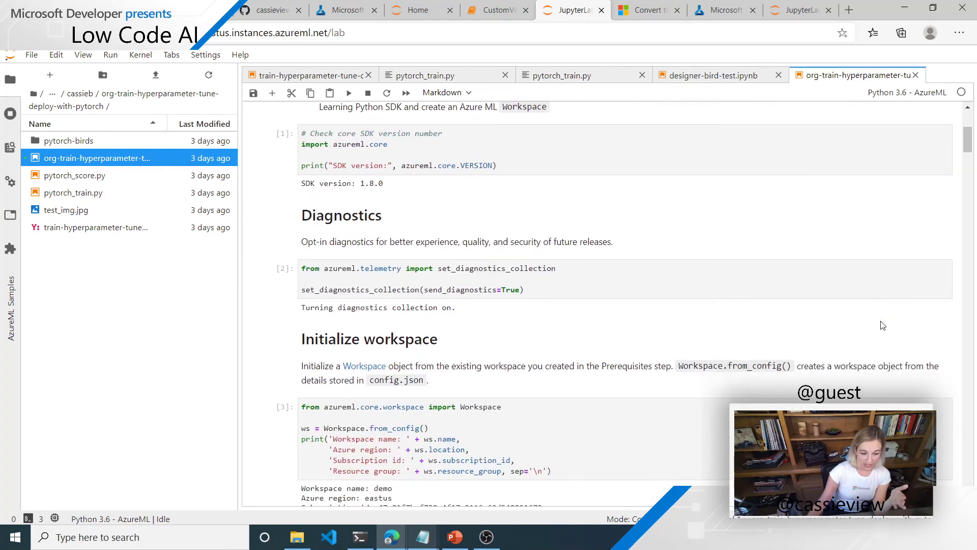
scroll(884, 324, "down", 1)
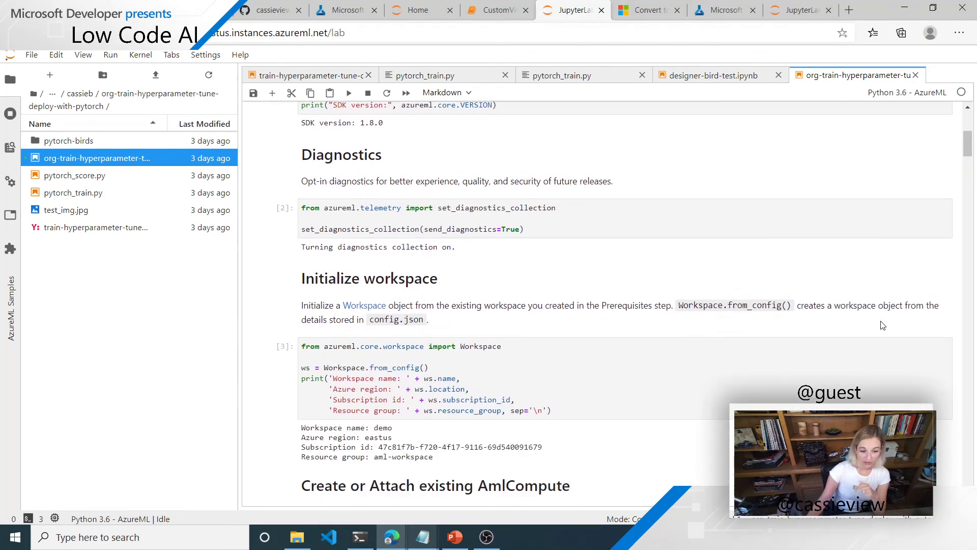
scroll(883, 326, "down", 1)
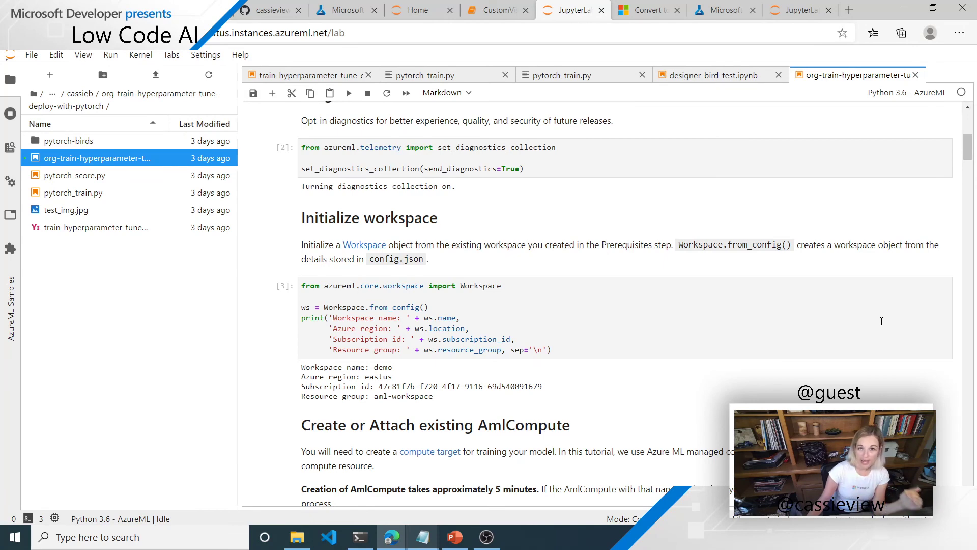
scroll(882, 321, "down", 4)
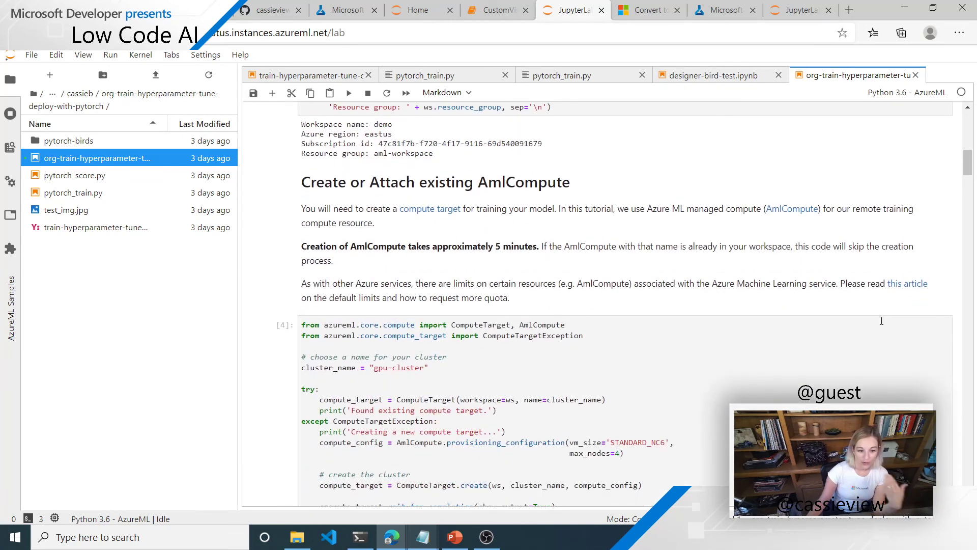
scroll(882, 321, "down", 2)
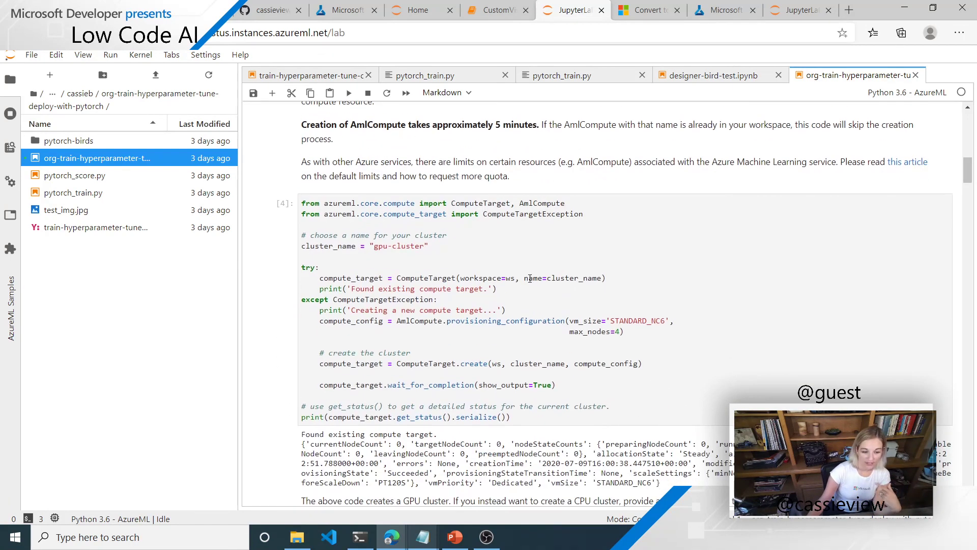
triple_click(398, 246)
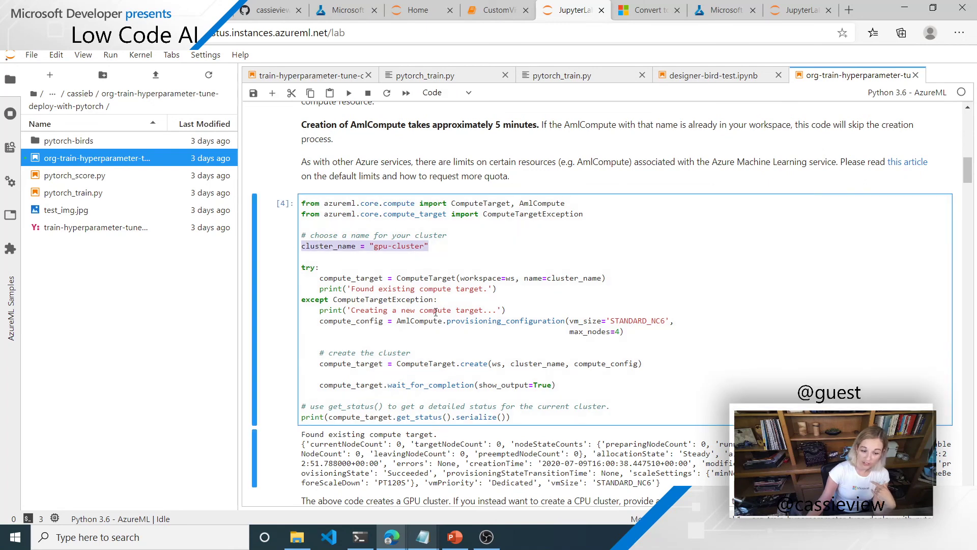
left_click_drag(366, 289, 394, 288)
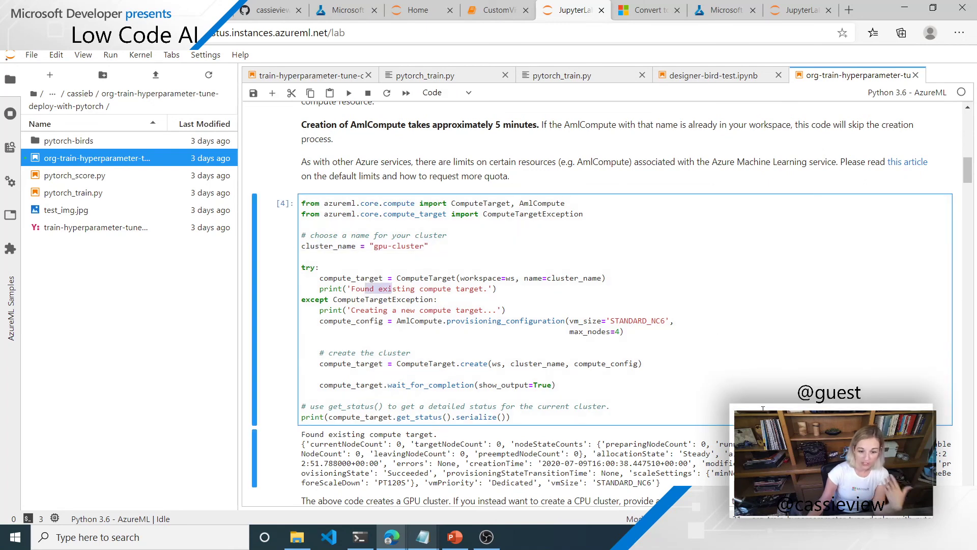
Step: Check the compute target output and return to the workspace initialization cell to highlight Workspace in the from_config call
scroll(763, 409, "down", 3)
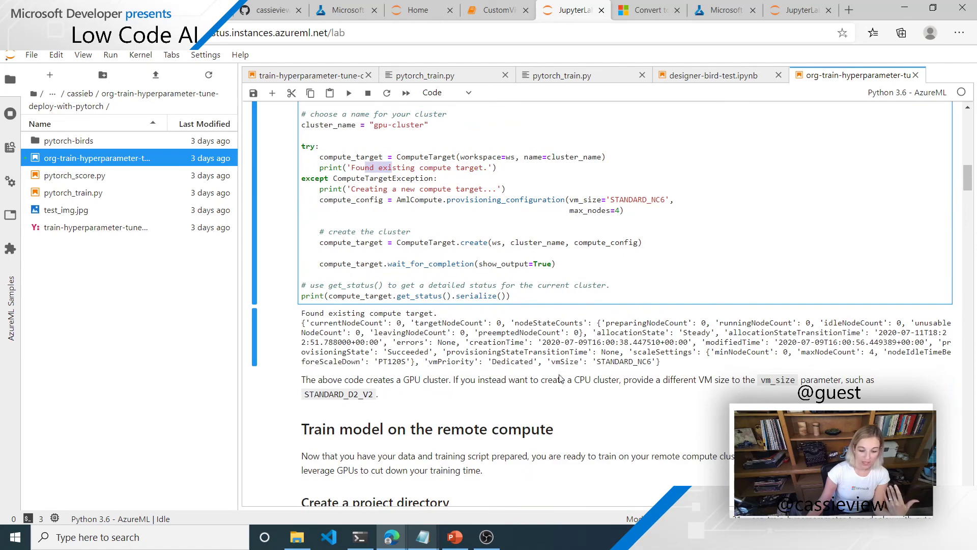
scroll(543, 343, "up", 3)
scroll(543, 344, "up", 5)
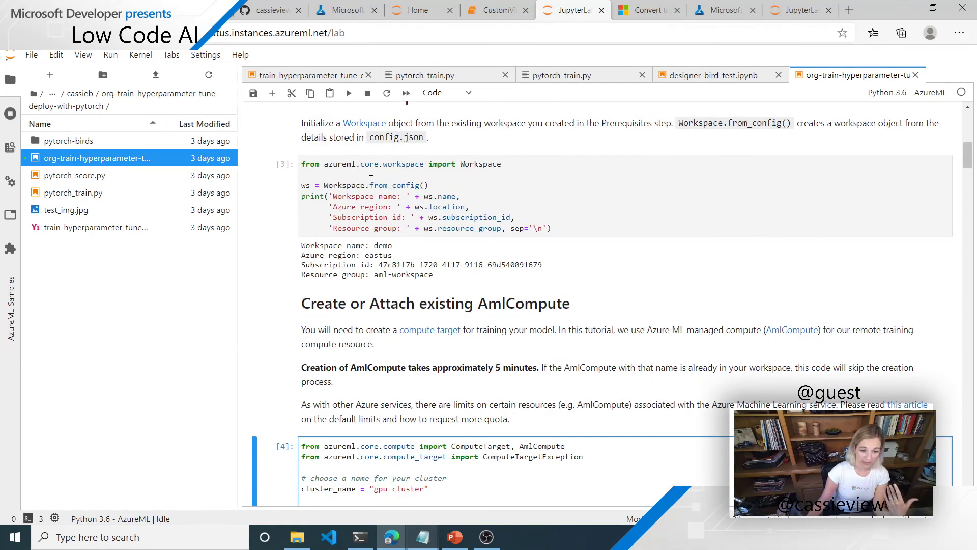
left_click(357, 187)
double_click(357, 186)
Step: Review the notebook's sections on the project directory, training data, training script and experiment creation
scroll(747, 347, "down", 4)
scroll(747, 348, "down", 10)
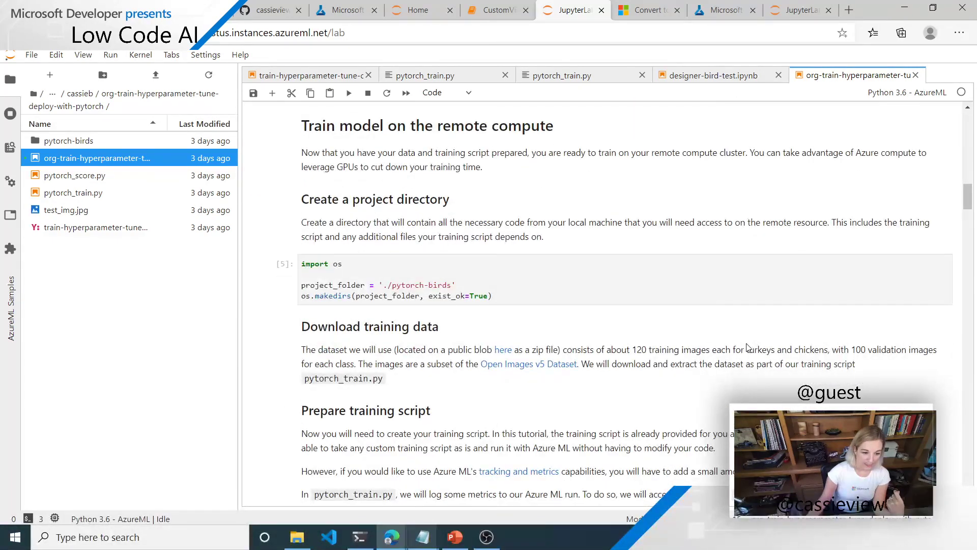
scroll(748, 347, "down", 2)
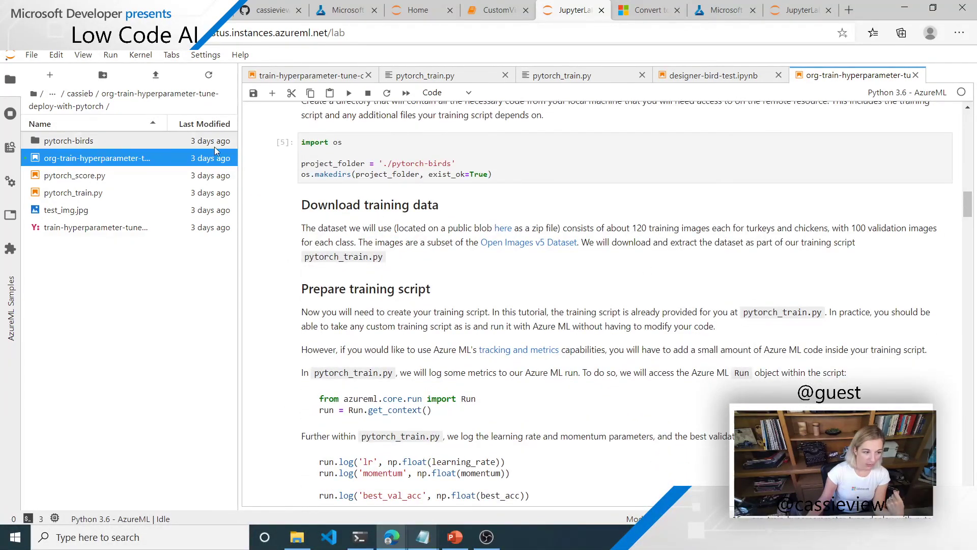
scroll(749, 264, "down", 4)
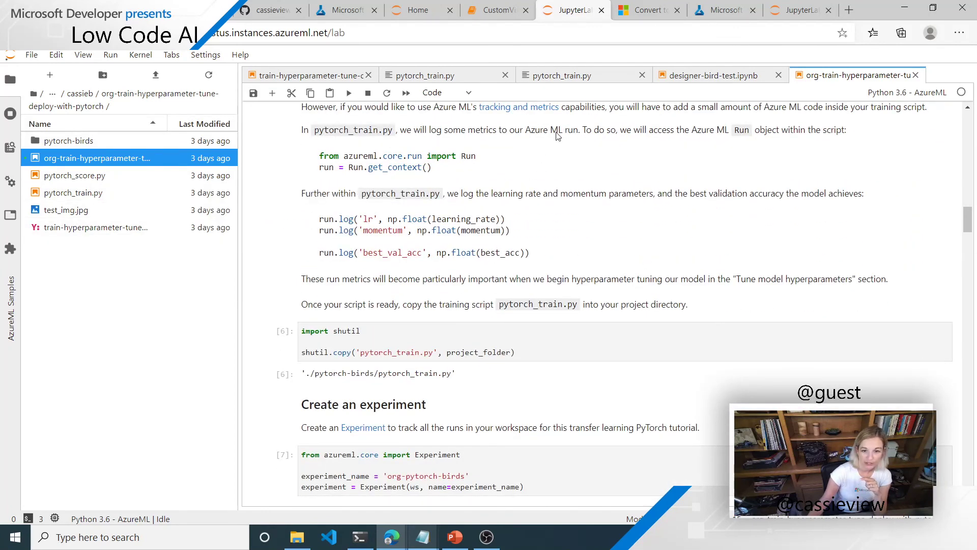
Step: Show the pytorch_train.py script and examine its image transforms, data loading code and train_model function
left_click(588, 76)
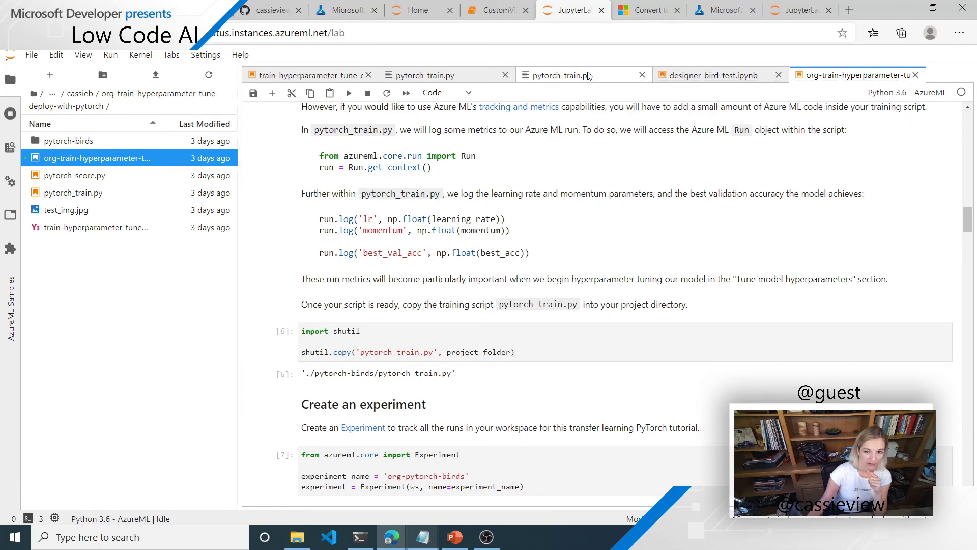
scroll(698, 262, "down", 3)
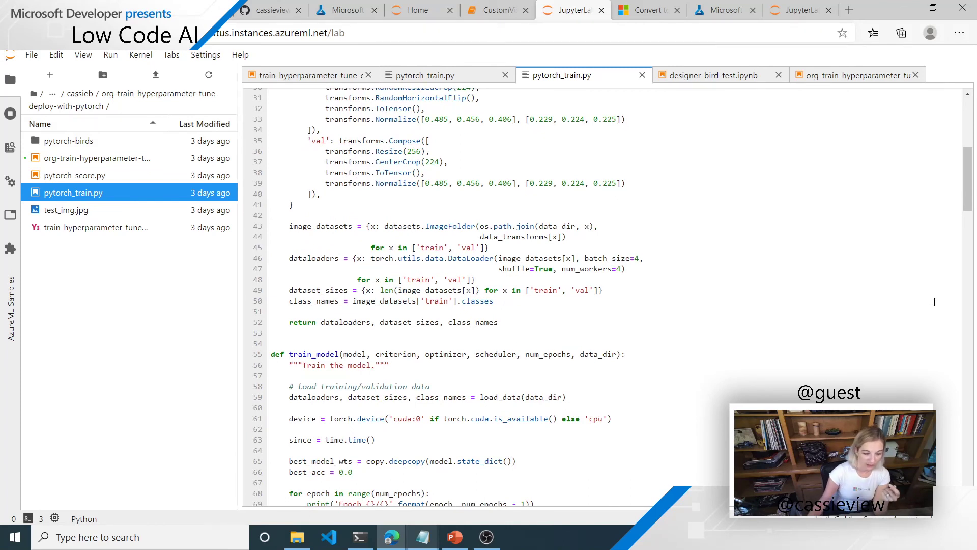
scroll(516, 367, "down", 2)
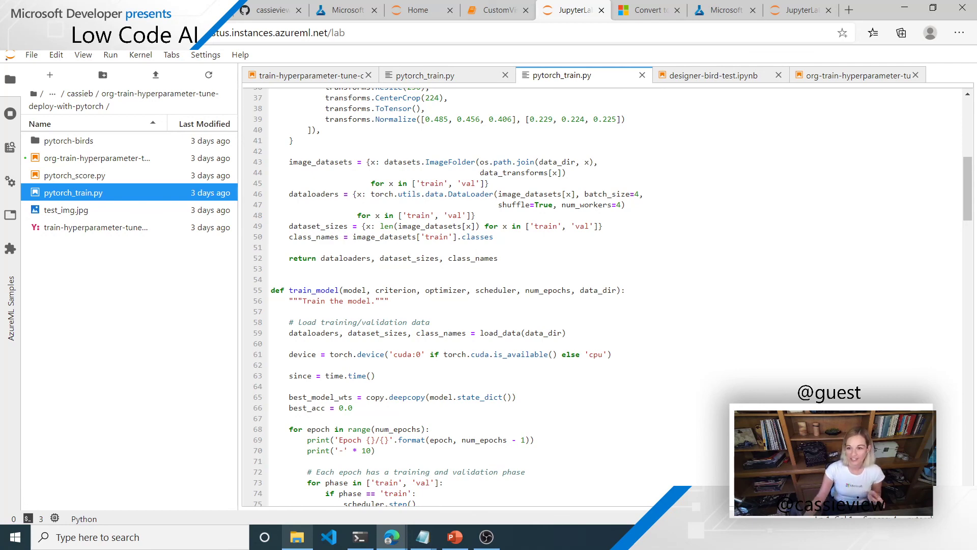
Step: Open the presenter's DEV Community profile page on dev.to in a new browser tab
left_click(849, 9)
type("dev.tpo")
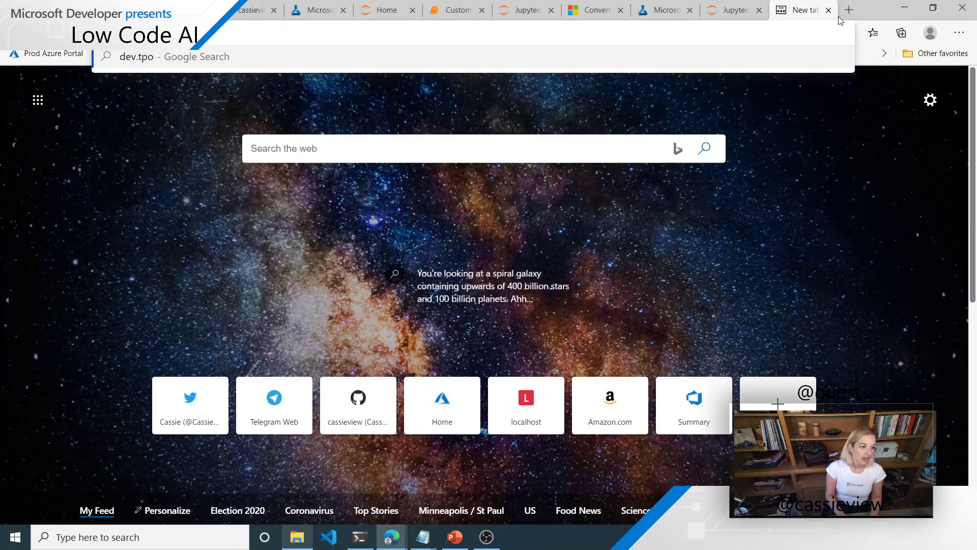
key("BackSpace")
key("BackSpace")
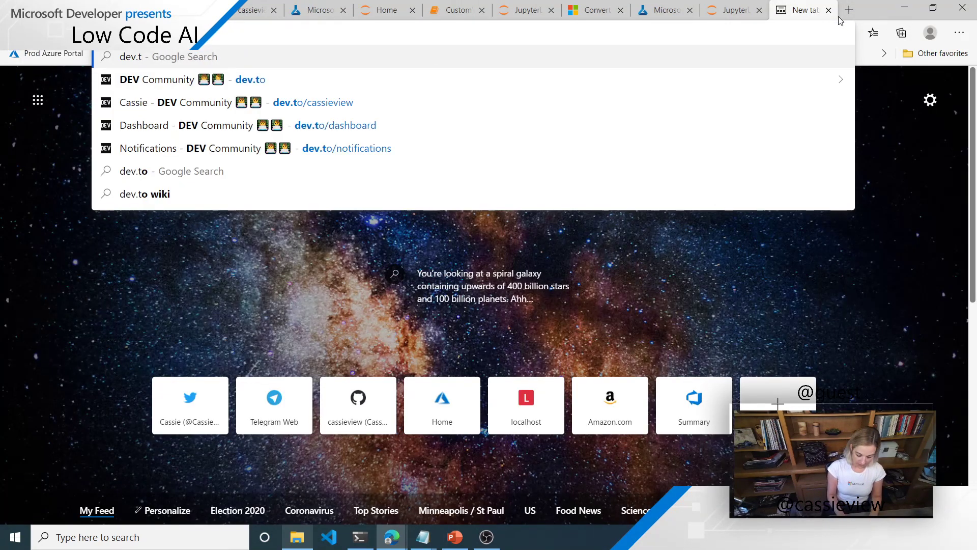
type("/cassio")
key("BackSpace")
key("BackSpace")
type("o")
key("BackSpace")
key("BackSpace")
key("BackSpace")
key("BackSpace")
key("BackSpace")
key("BackSpace")
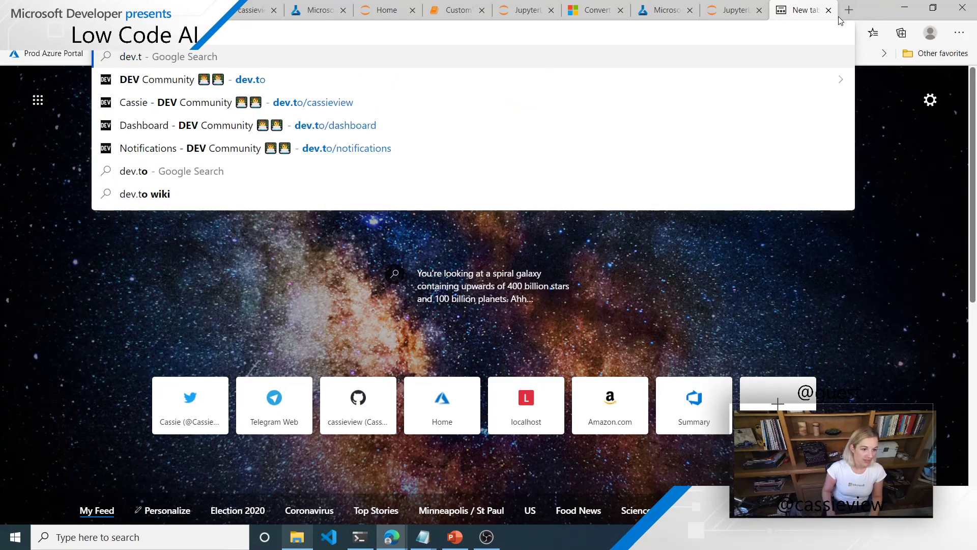
key("Down")
key("Down")
key("Return")
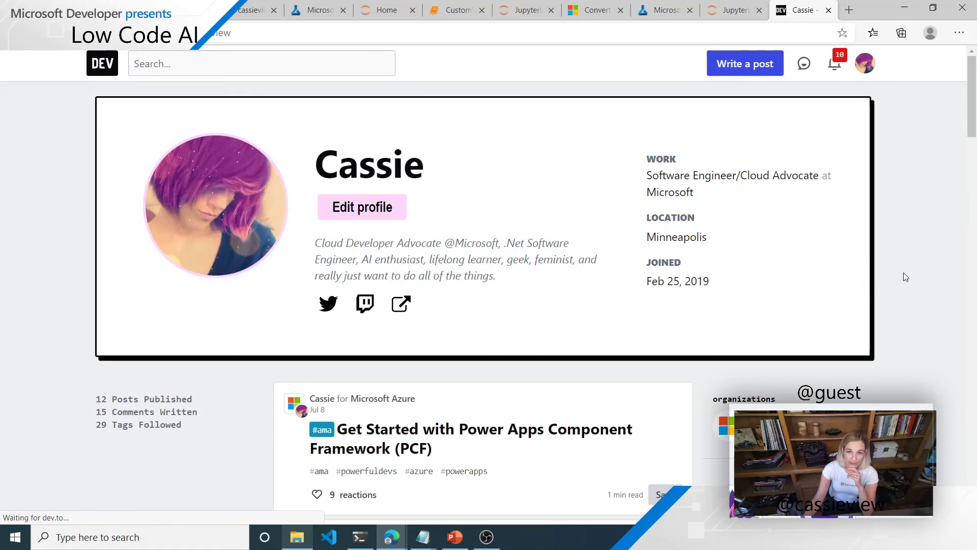
Step: Find and open the post "Grab Your Wine. It's Time to Demystify ML and NLP" and show its introduction and environment setup section
scroll(862, 381, "down", 7)
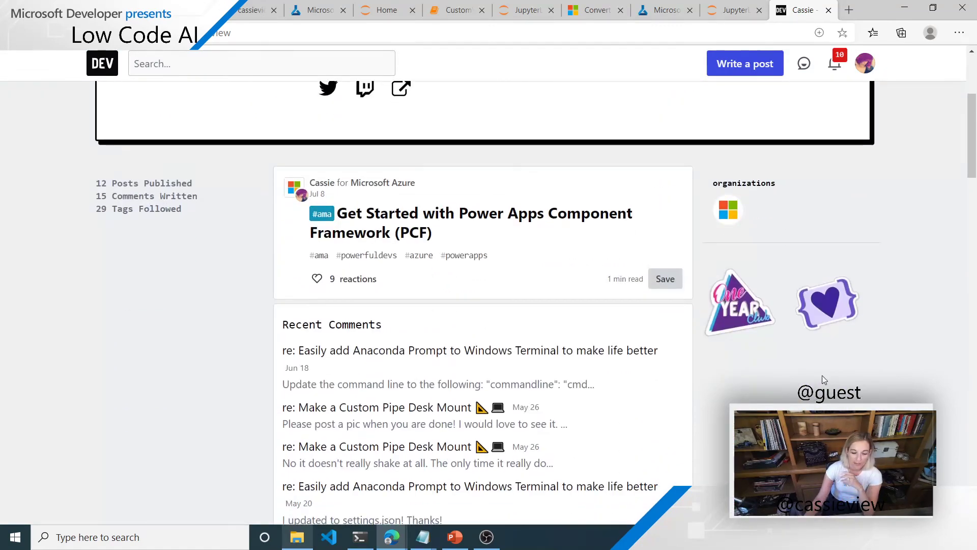
scroll(859, 357, "down", 10)
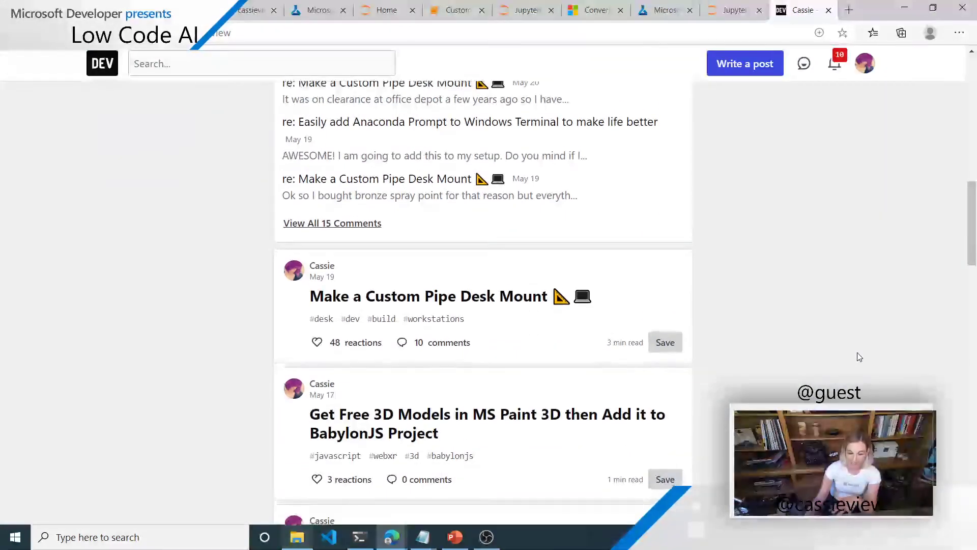
scroll(859, 357, "down", 10)
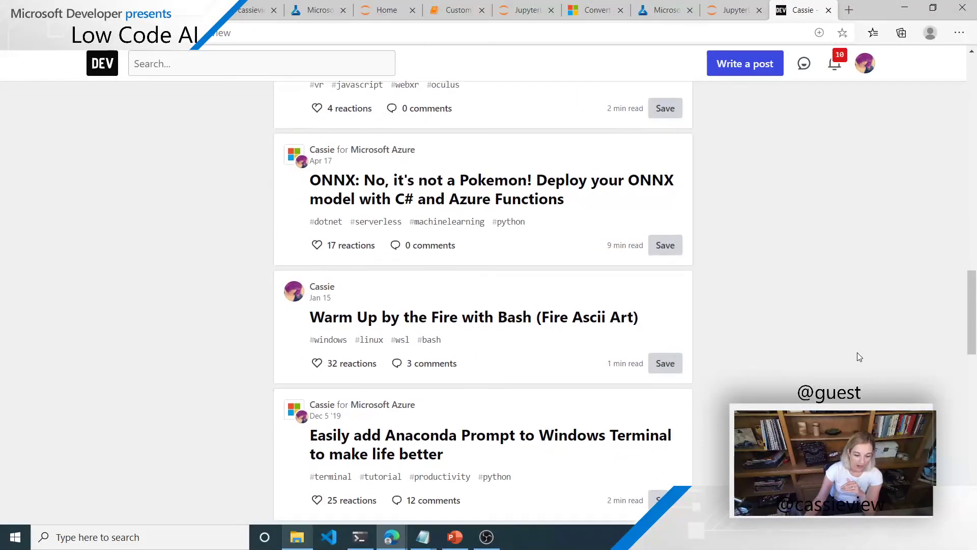
scroll(817, 306, "down", 4)
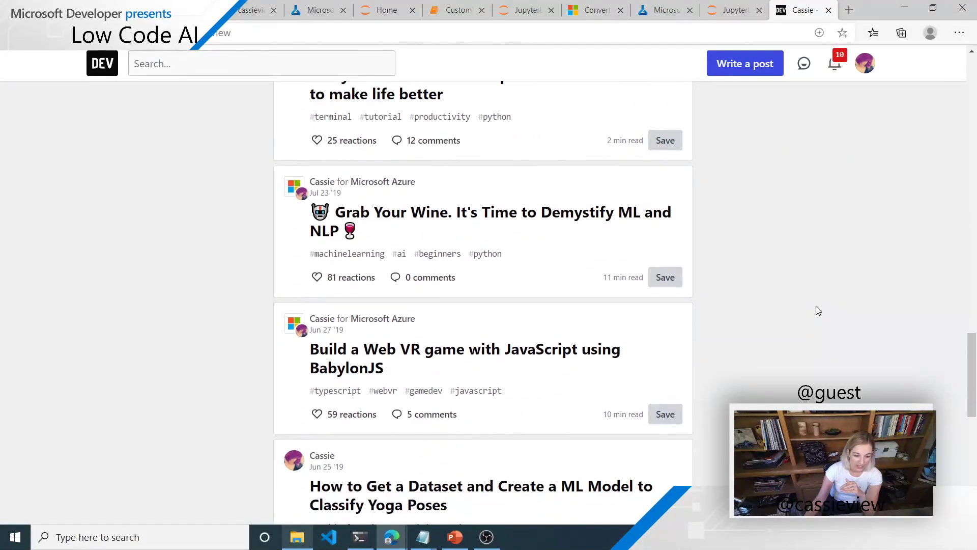
left_click(517, 211)
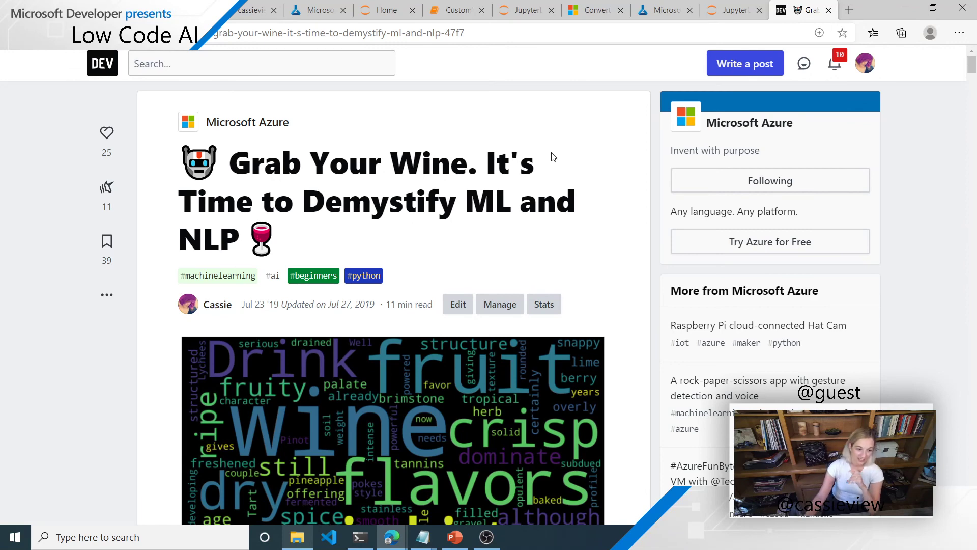
scroll(553, 156, "down", 5)
scroll(631, 165, "down", 1)
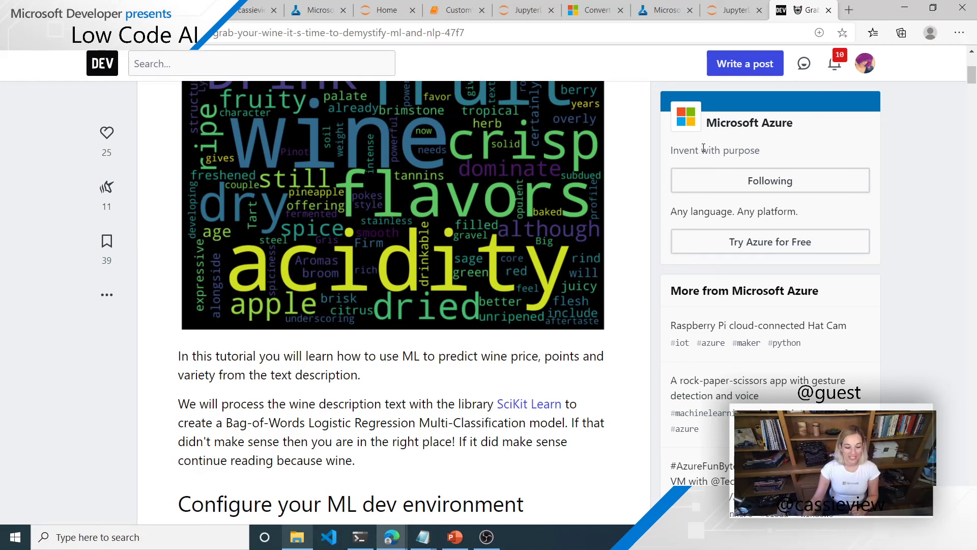
scroll(605, 288, "down", 4)
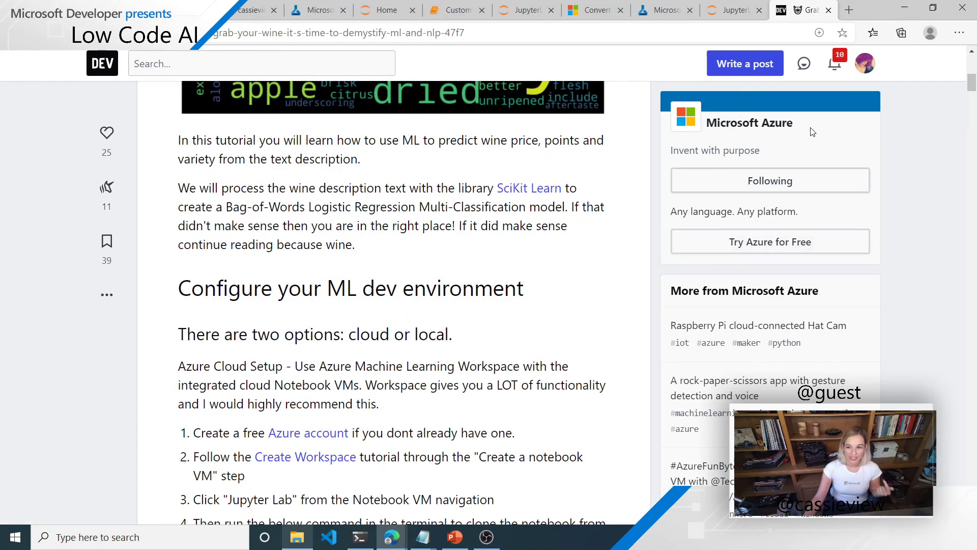
Step: Open sommwinegame.com in a new browser tab and submit the sample wine description for variety, points and price predictions
left_click(848, 10)
type("somm")
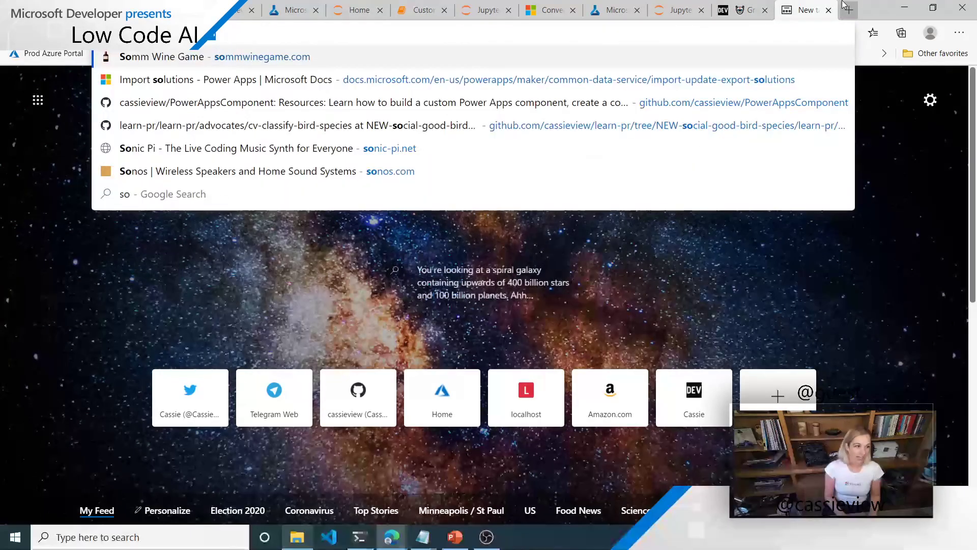
key("Return")
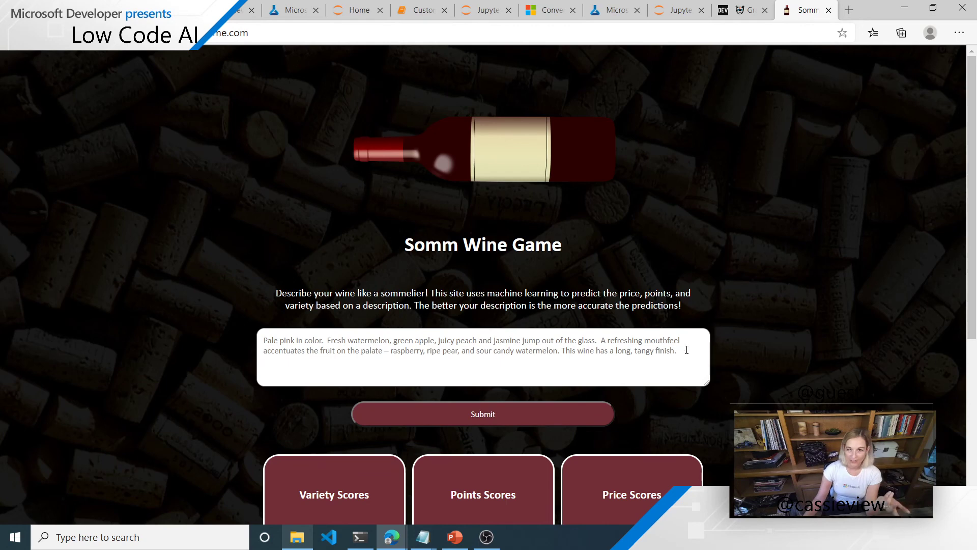
scroll(821, 237, "down", 3)
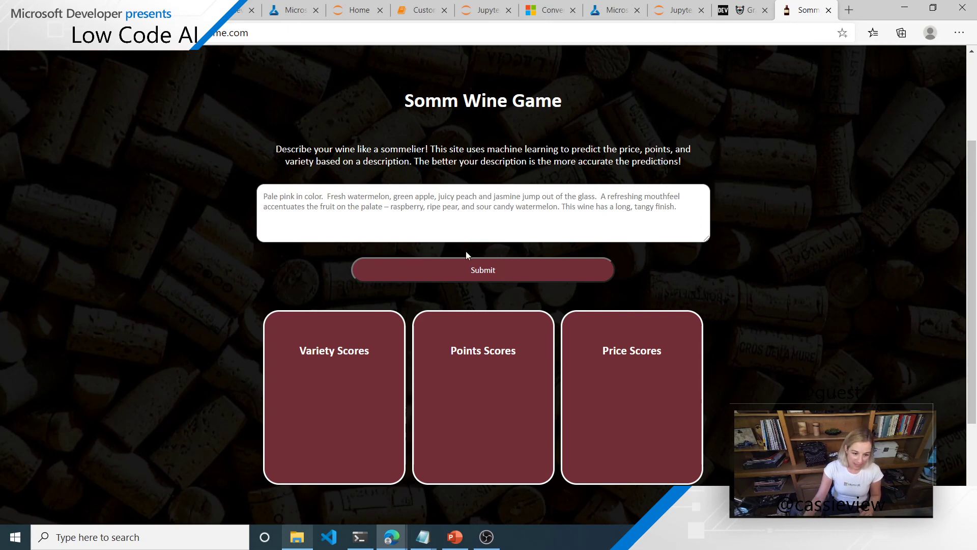
left_click(454, 269)
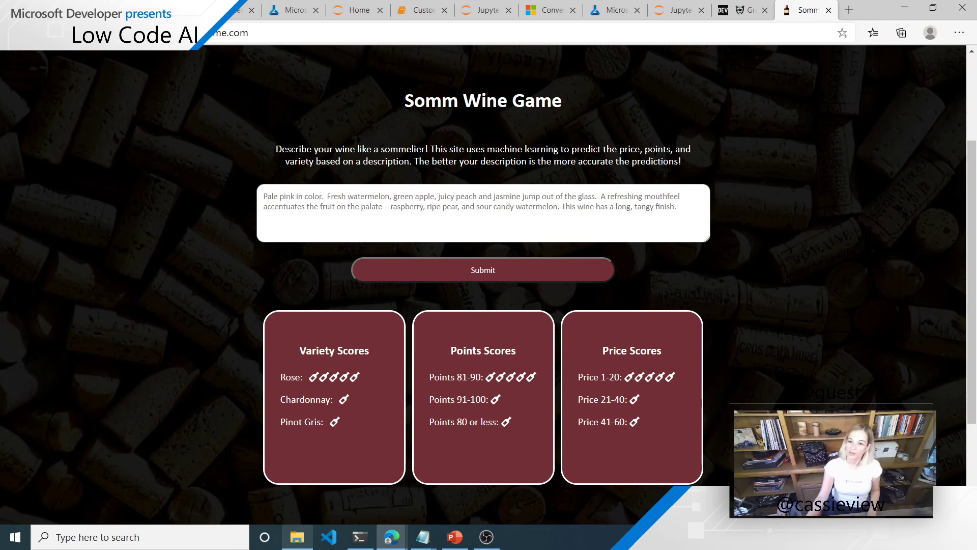
Step: Select the web address of the Demystify ML and NLP post, and return to the Somm Wine Game page to select its address
left_click(743, 10)
left_click(535, 34)
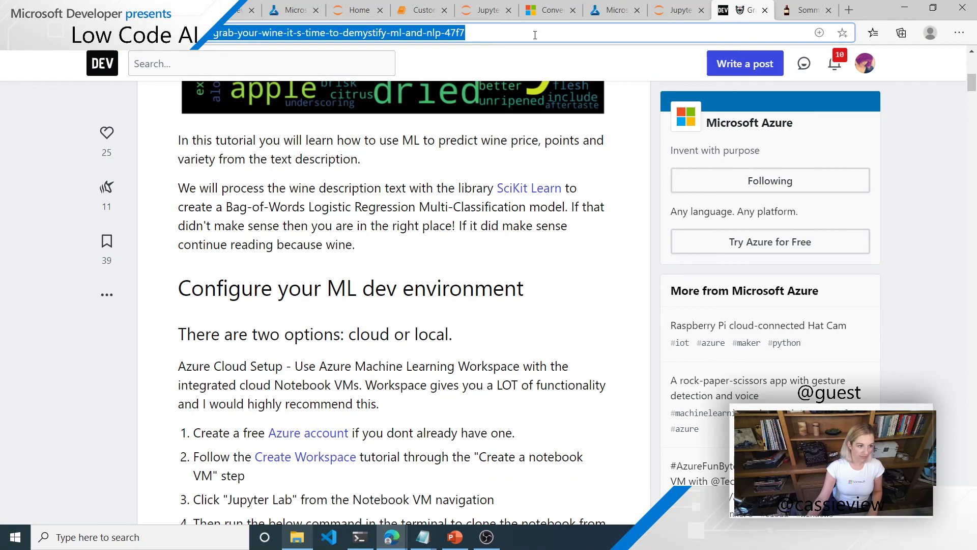
scroll(554, 264, "up", 8)
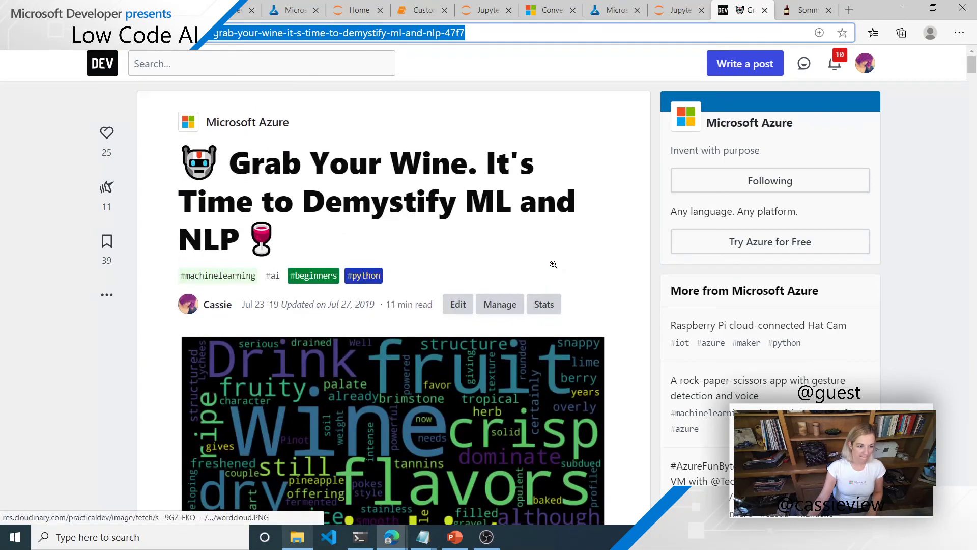
key("alt+Tab")
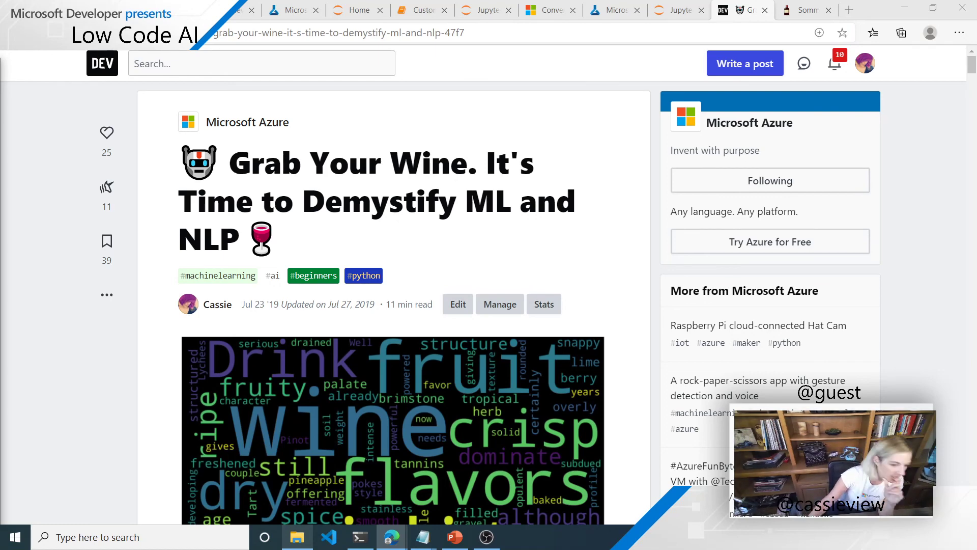
left_click(807, 9)
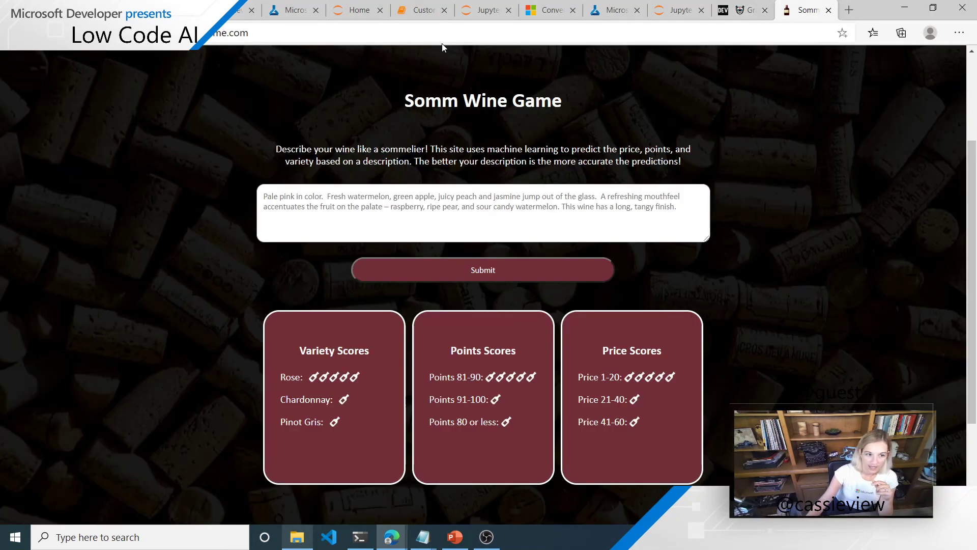
left_click(442, 34)
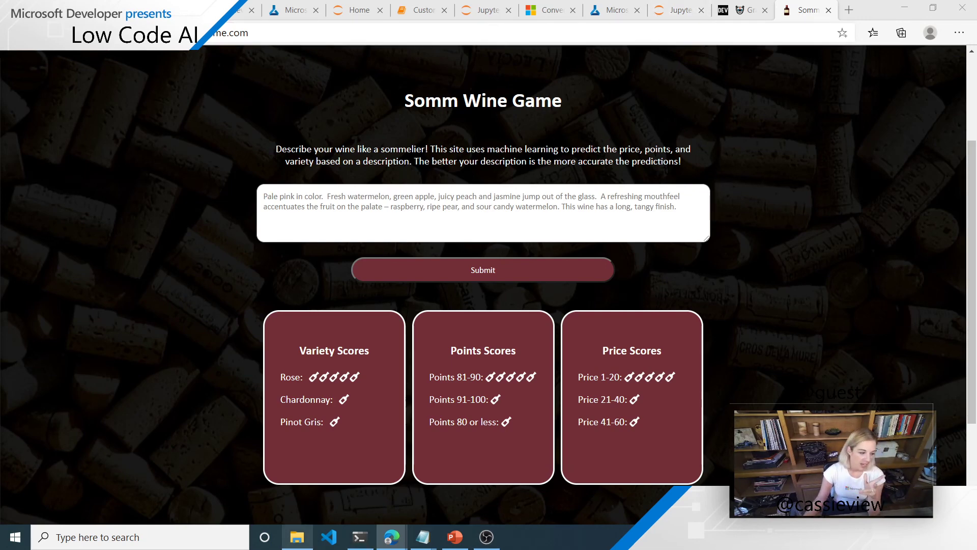
Step: Open the presenter's Twitch channel page on twitch.tv in a new browser tab
left_click(849, 10)
type("twit")
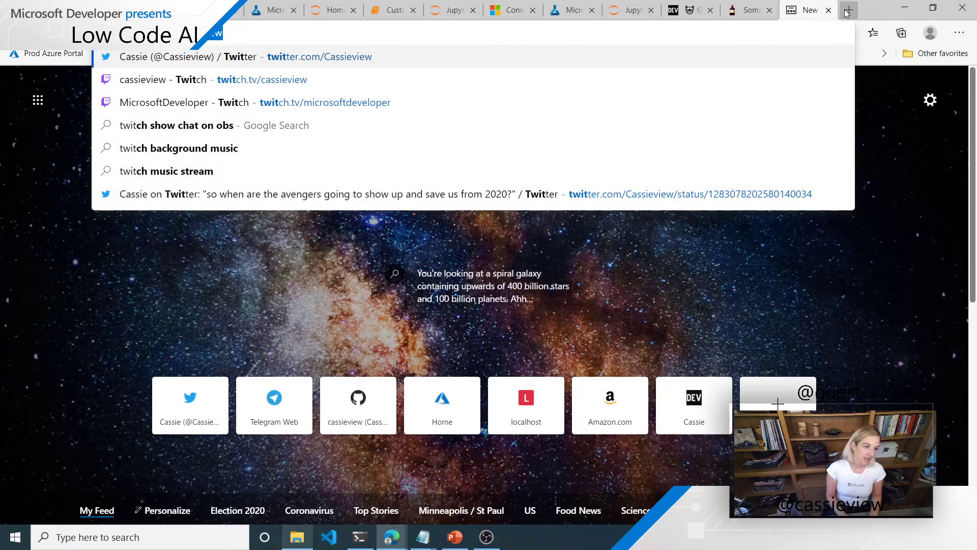
type("ch")
key("Right")
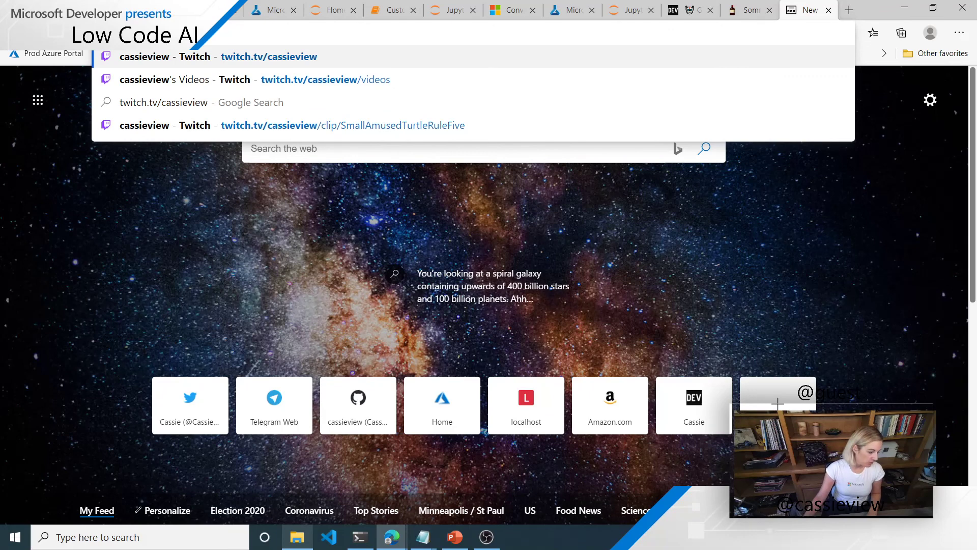
key("alt+Tab")
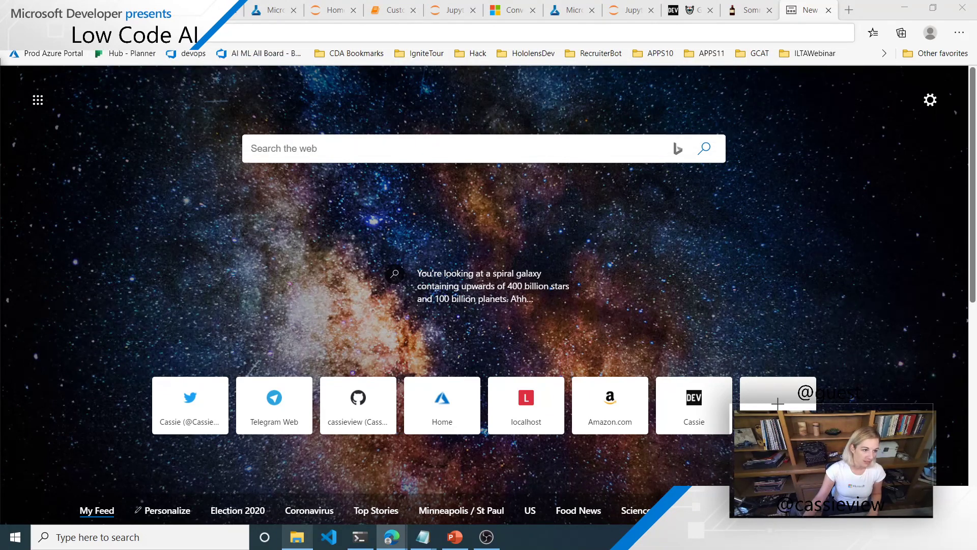
left_click(152, 33)
key("ctrl+v")
key("Return")
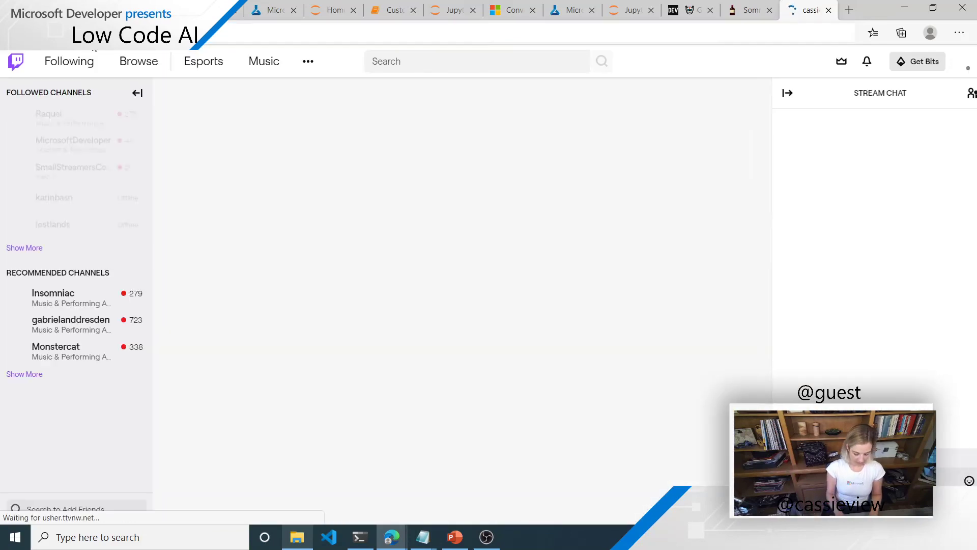
Step: Change the Twitch address to the presenter's dev.to profile address without loading it, and switch to the other open window
type("dev/")
key("BackSpace")
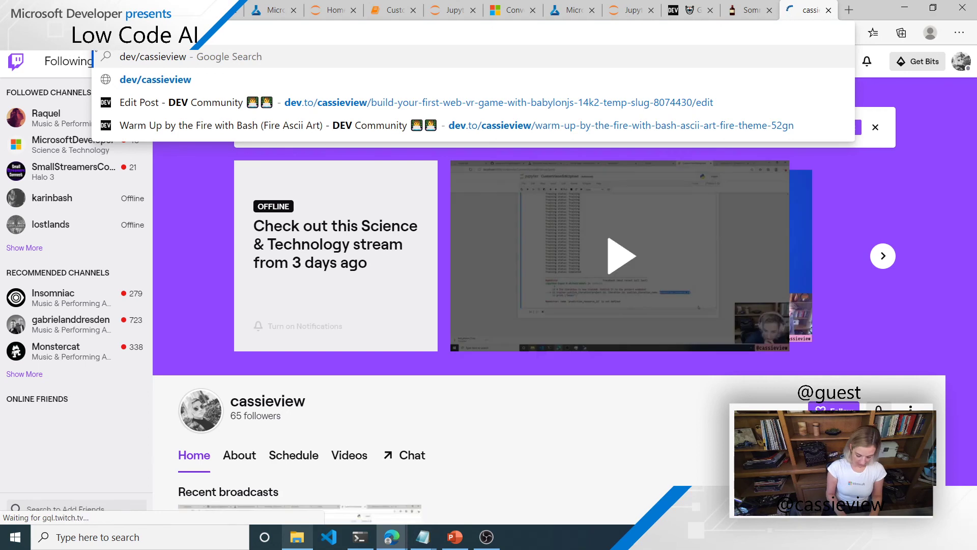
type(".to")
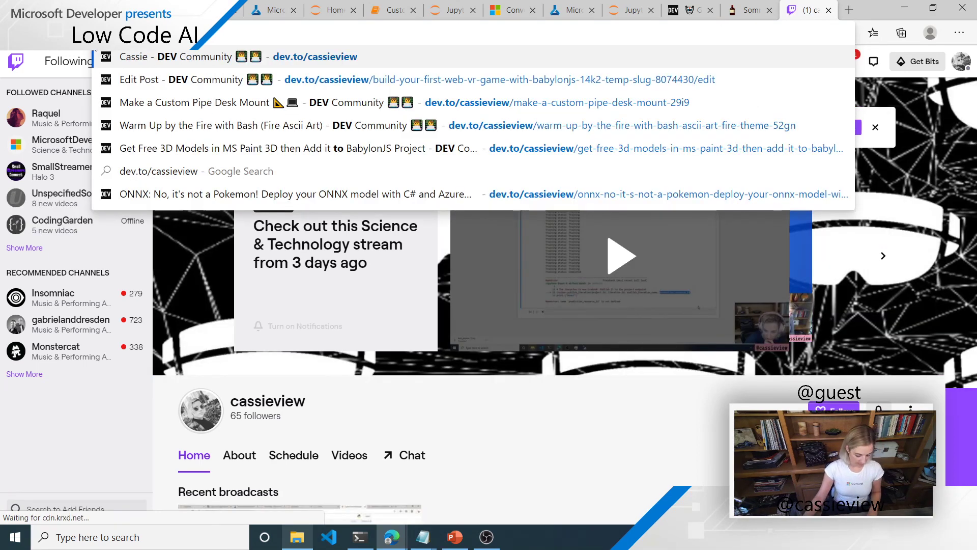
key("alt+Tab")
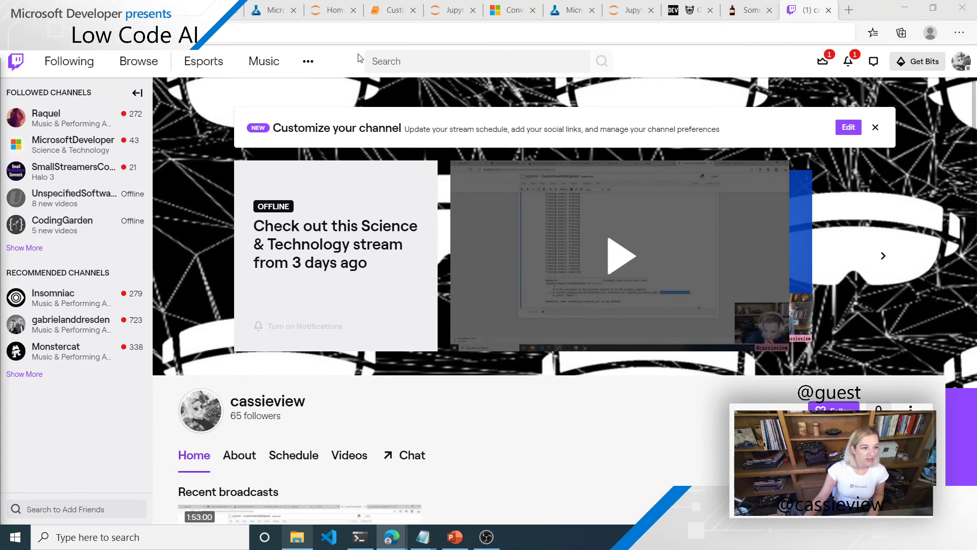
left_click(237, 28)
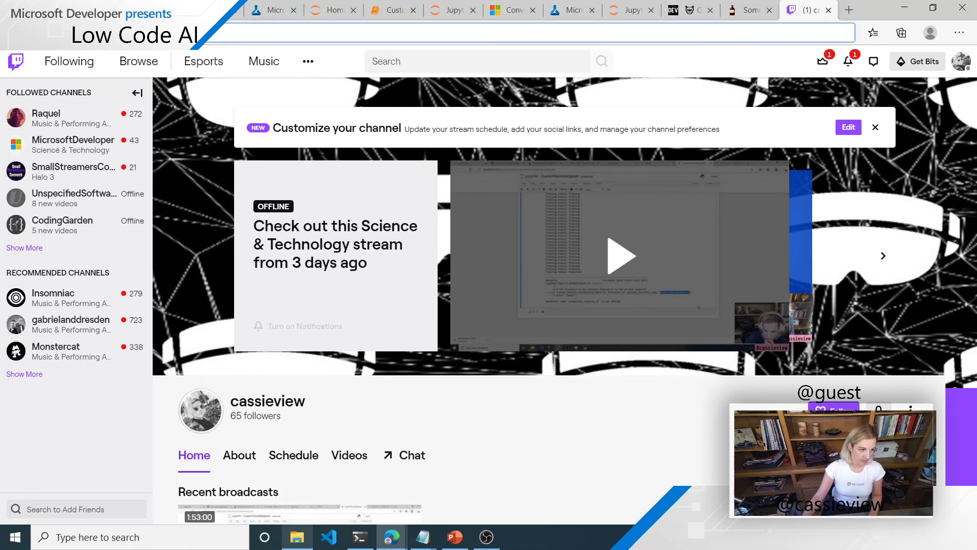
type("tw")
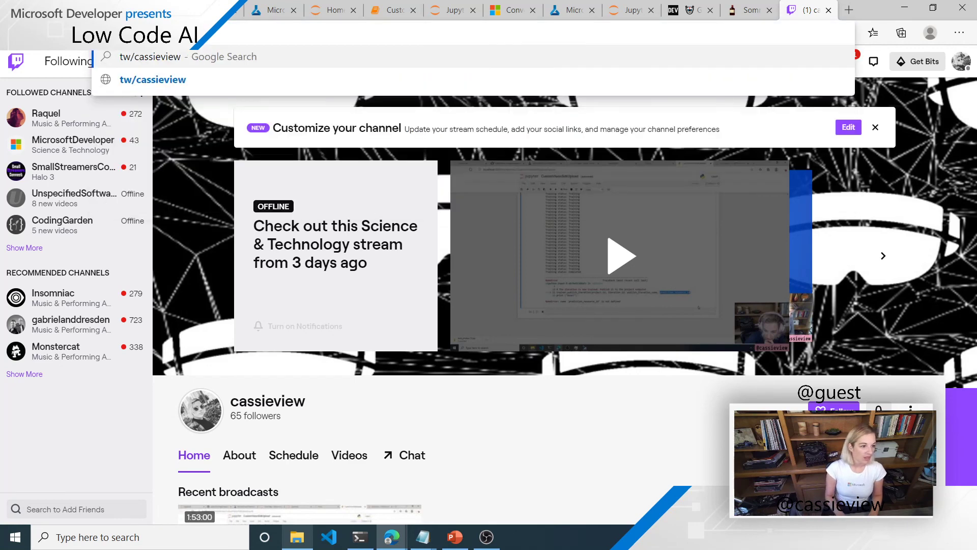
type("ite")
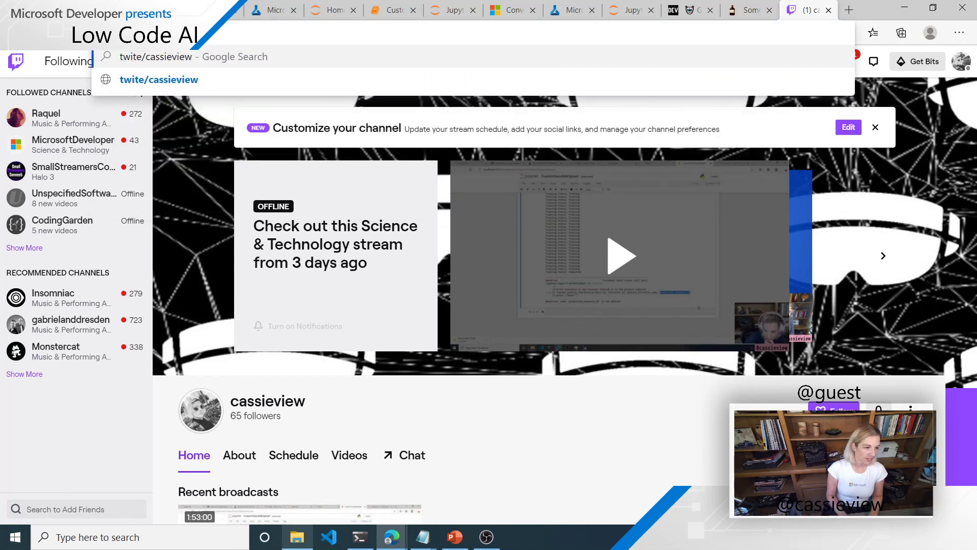
key("Escape")
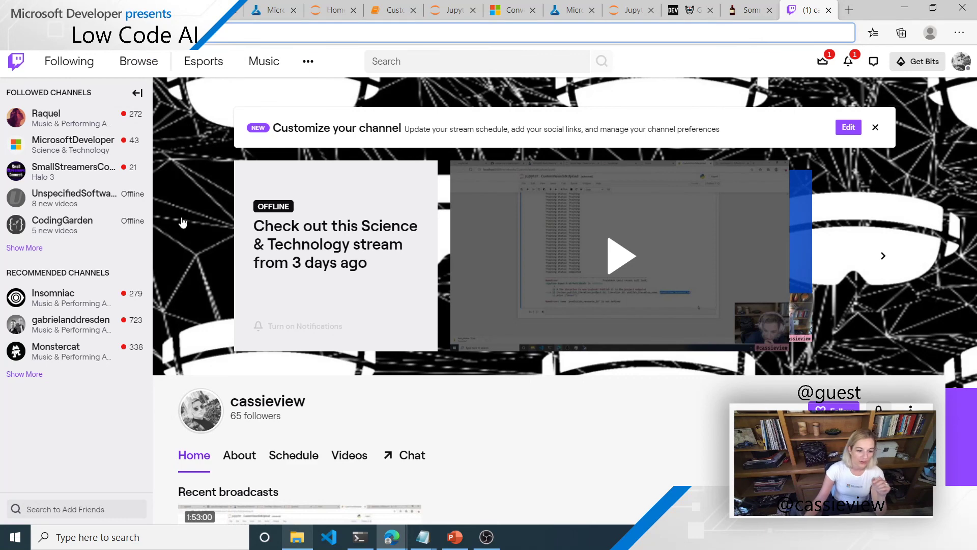